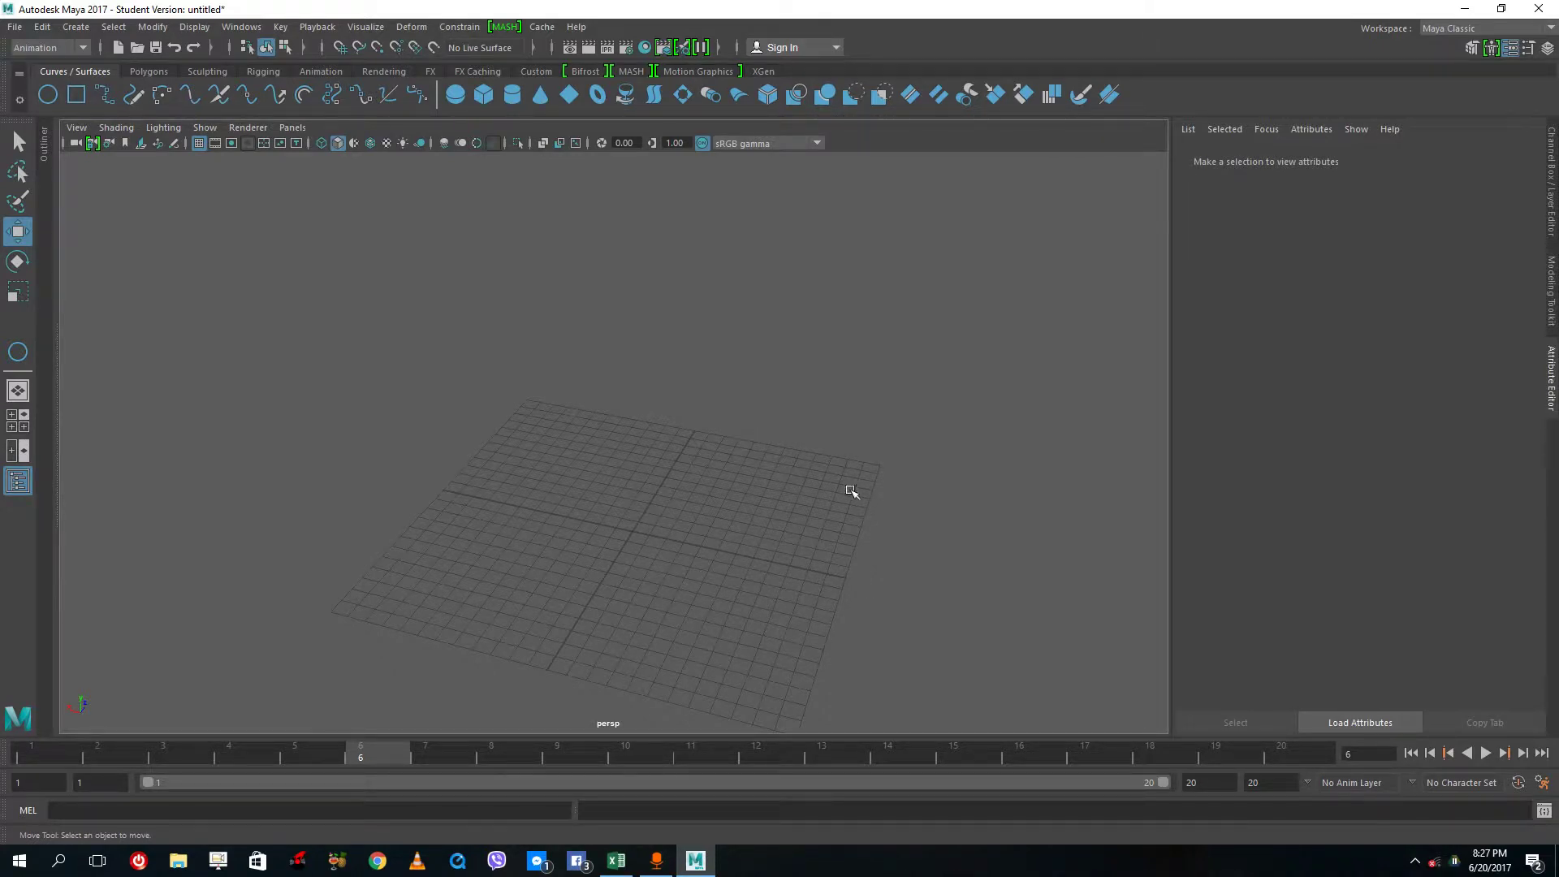
# Step: Draw a long, flat polygon cube box on the grid
pyautogui.click(149, 71)
pyautogui.keyDown('alt'); pyautogui.moveTo(704, 521); pyautogui.dragTo(618, 512); pyautogui.keyUp('alt')
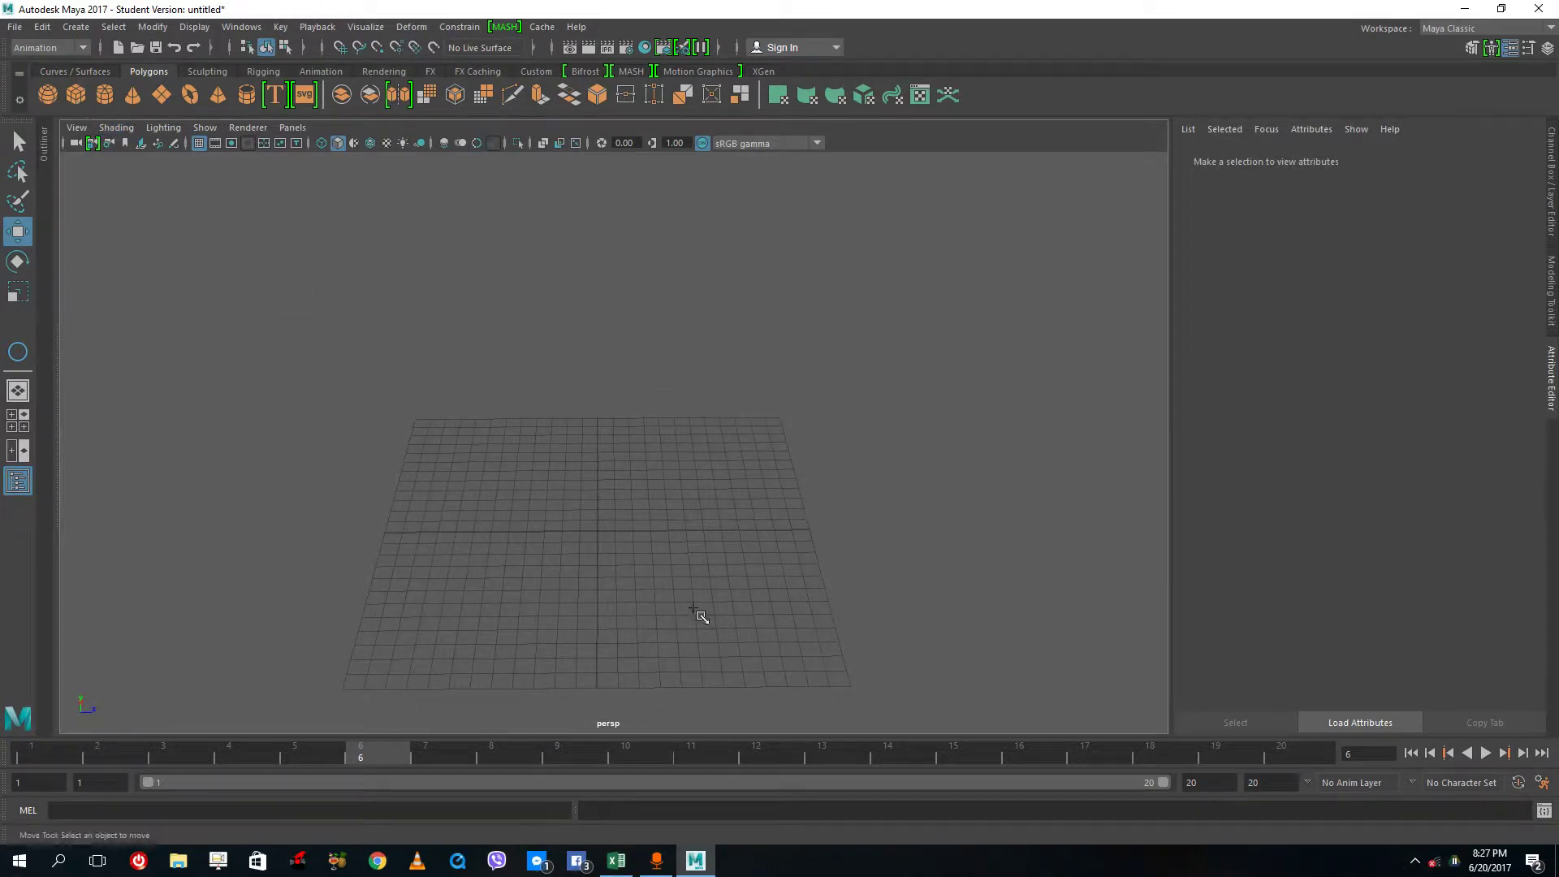
pyautogui.click(75, 94)
pyautogui.moveTo(533, 434)
pyautogui.mouseDown()
pyautogui.moveTo(660, 665)
pyautogui.moveTo(650, 463)
pyautogui.moveTo(655, 488)
pyautogui.mouseUp()
pyautogui.press('w')
pyautogui.keyDown('alt'); pyautogui.moveTo(682, 540); pyautogui.dragTo(700, 547); pyautogui.keyUp('alt')
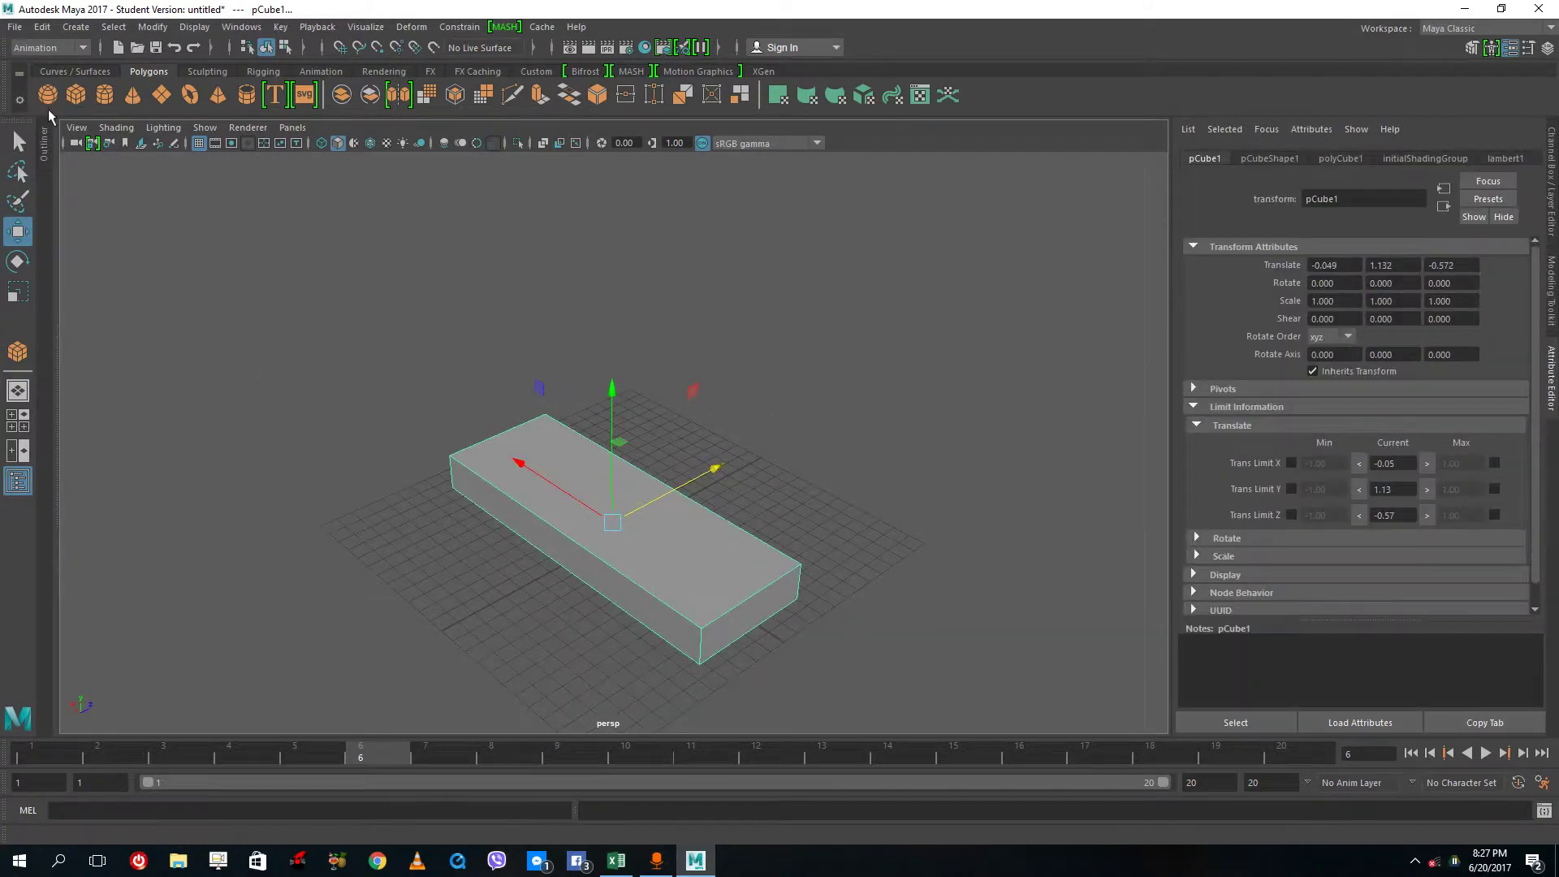
# Step: Create a second cube beside the box and scale it into a thin upright panel
pyautogui.click(75, 95)
pyautogui.moveTo(424, 515); pyautogui.dragTo(458, 542)
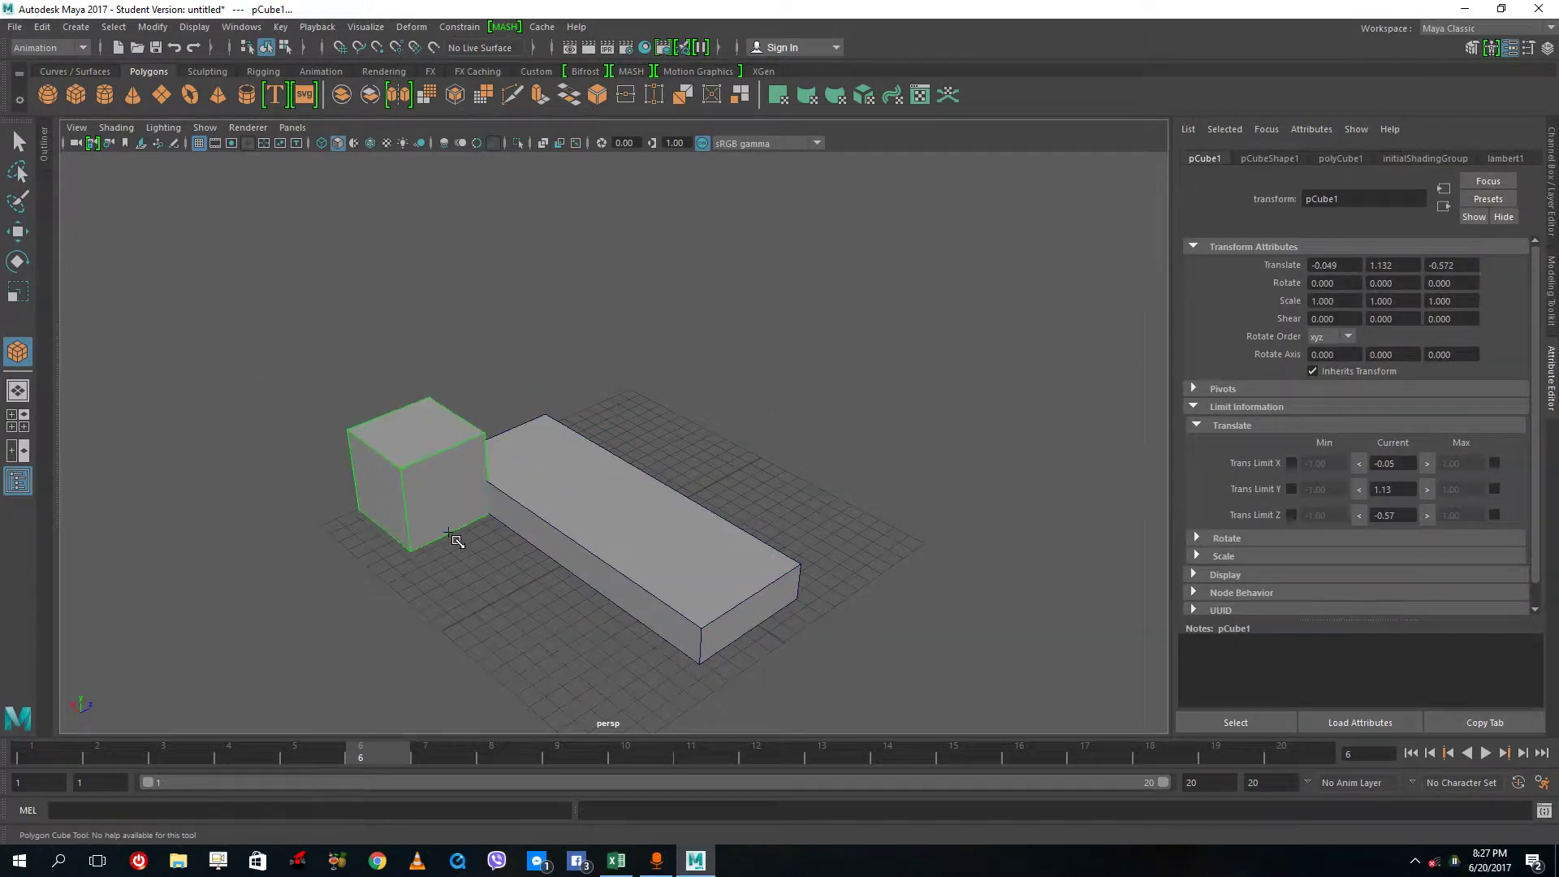
pyautogui.click(17, 260)
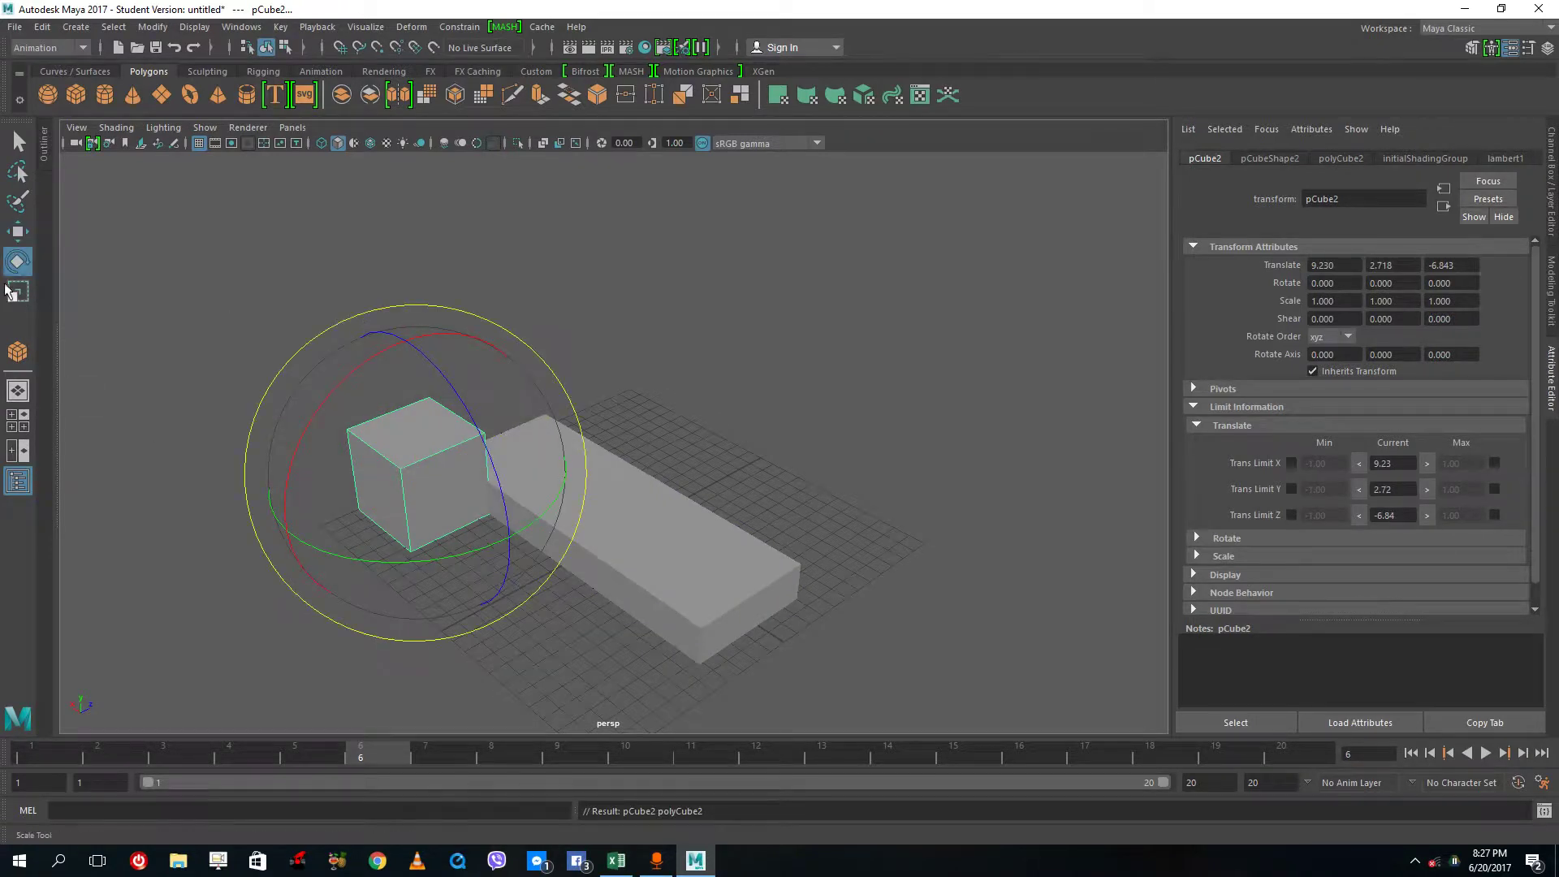
pyautogui.click(15, 293)
pyautogui.moveTo(531, 421); pyautogui.dragTo(423, 490)
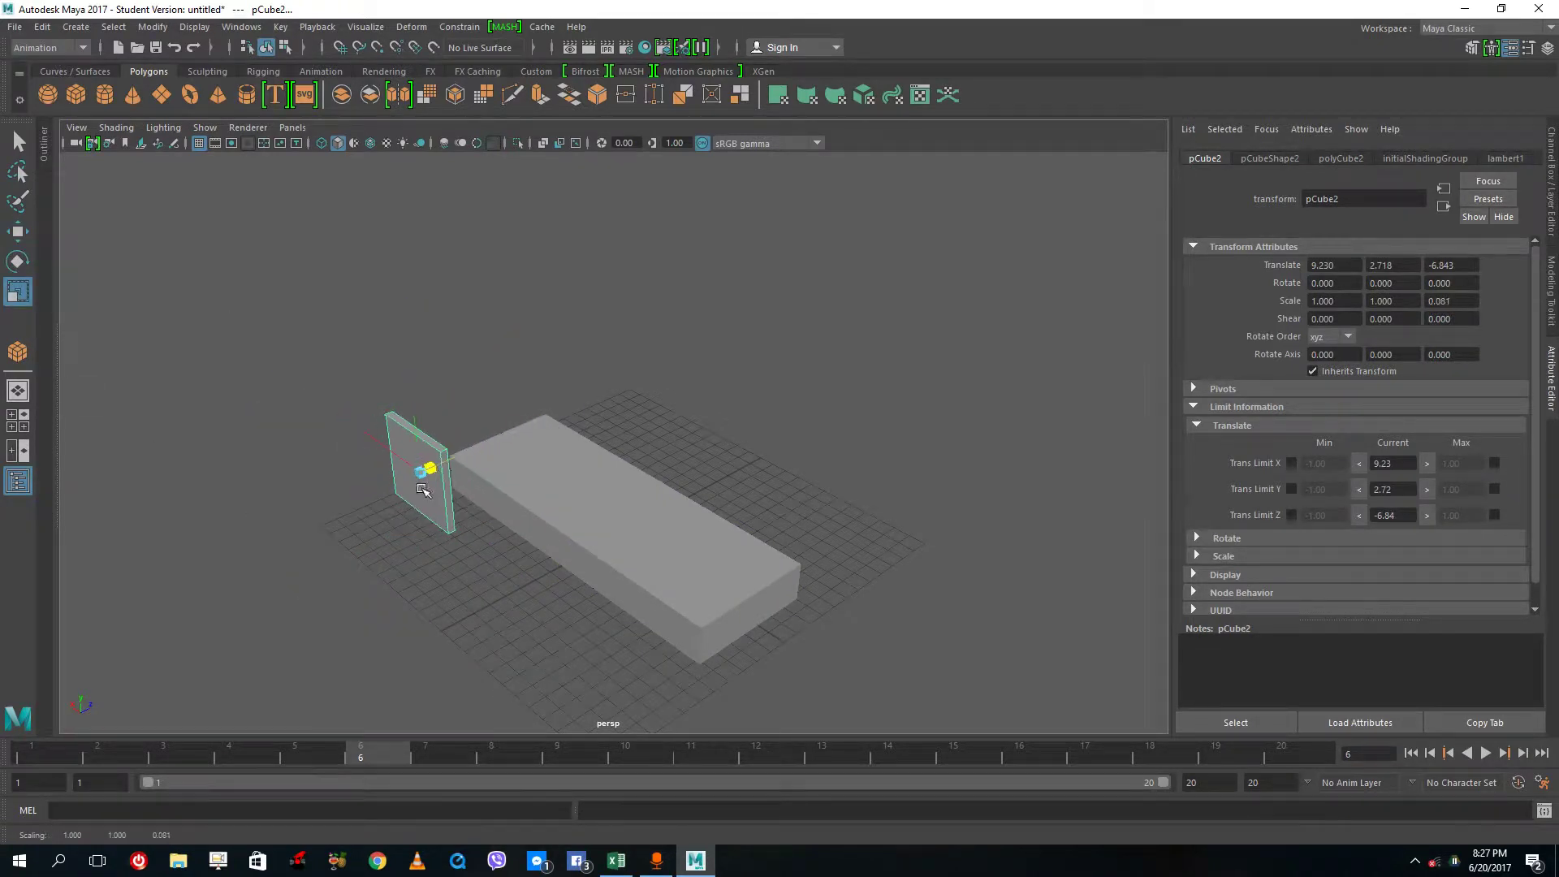
pyautogui.keyDown('alt'); pyautogui.moveTo(504, 529); pyautogui.dragTo(477, 533); pyautogui.keyUp('alt')
pyautogui.moveTo(617, 402); pyautogui.dragTo(647, 401)
pyautogui.click(17, 232)
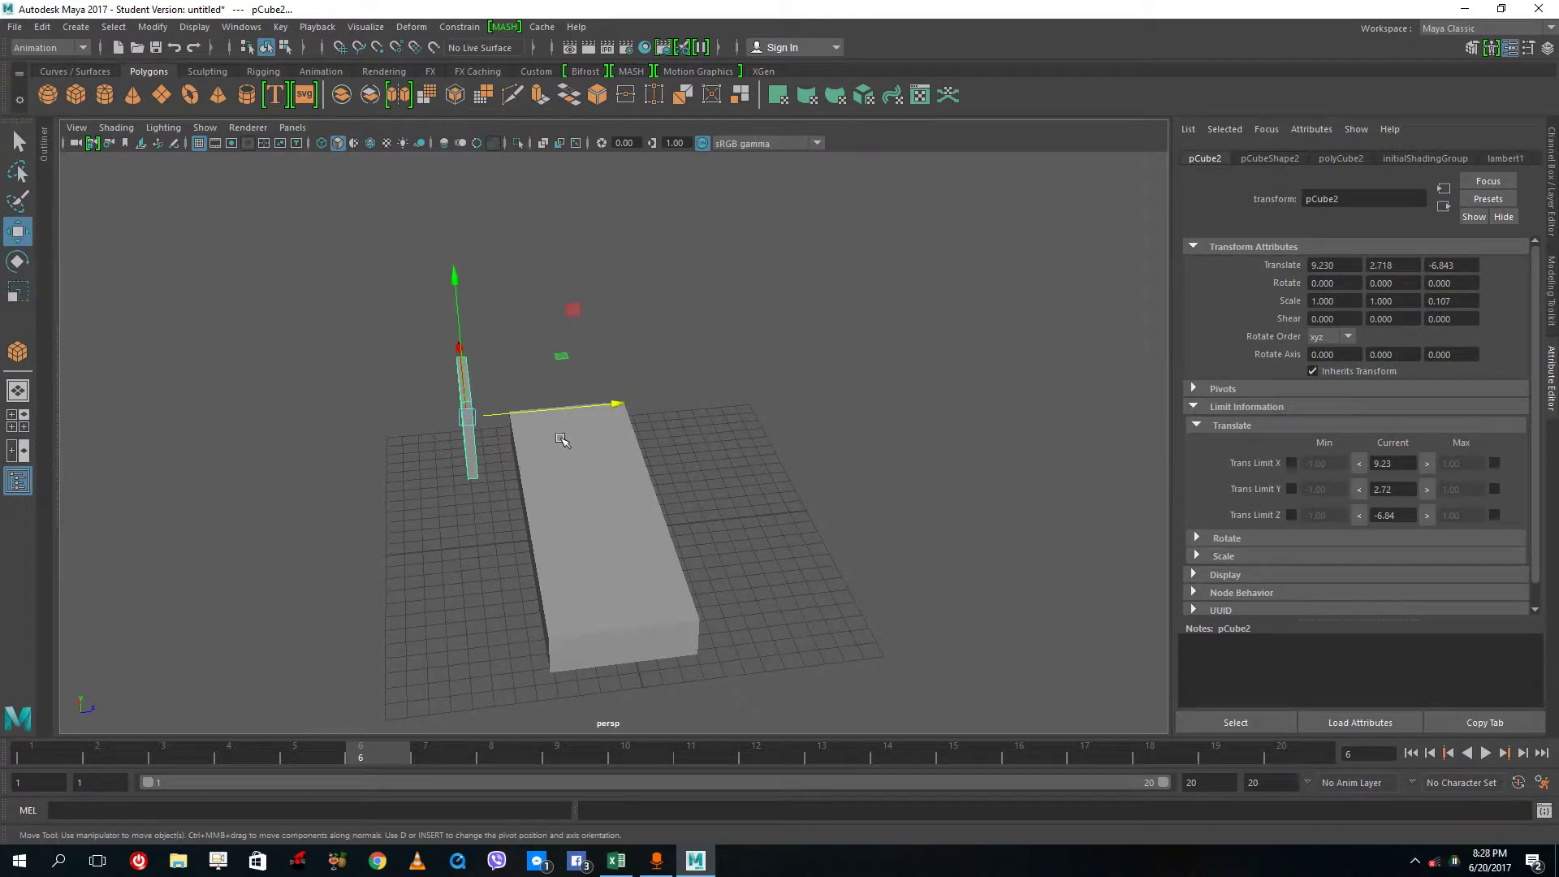
# Step: Duplicate the panel so copies stand at all four corners of the box
pyautogui.hotkey('ctrl', 'd')
pyautogui.moveTo(642, 451); pyautogui.dragTo(832, 451, button='middle')
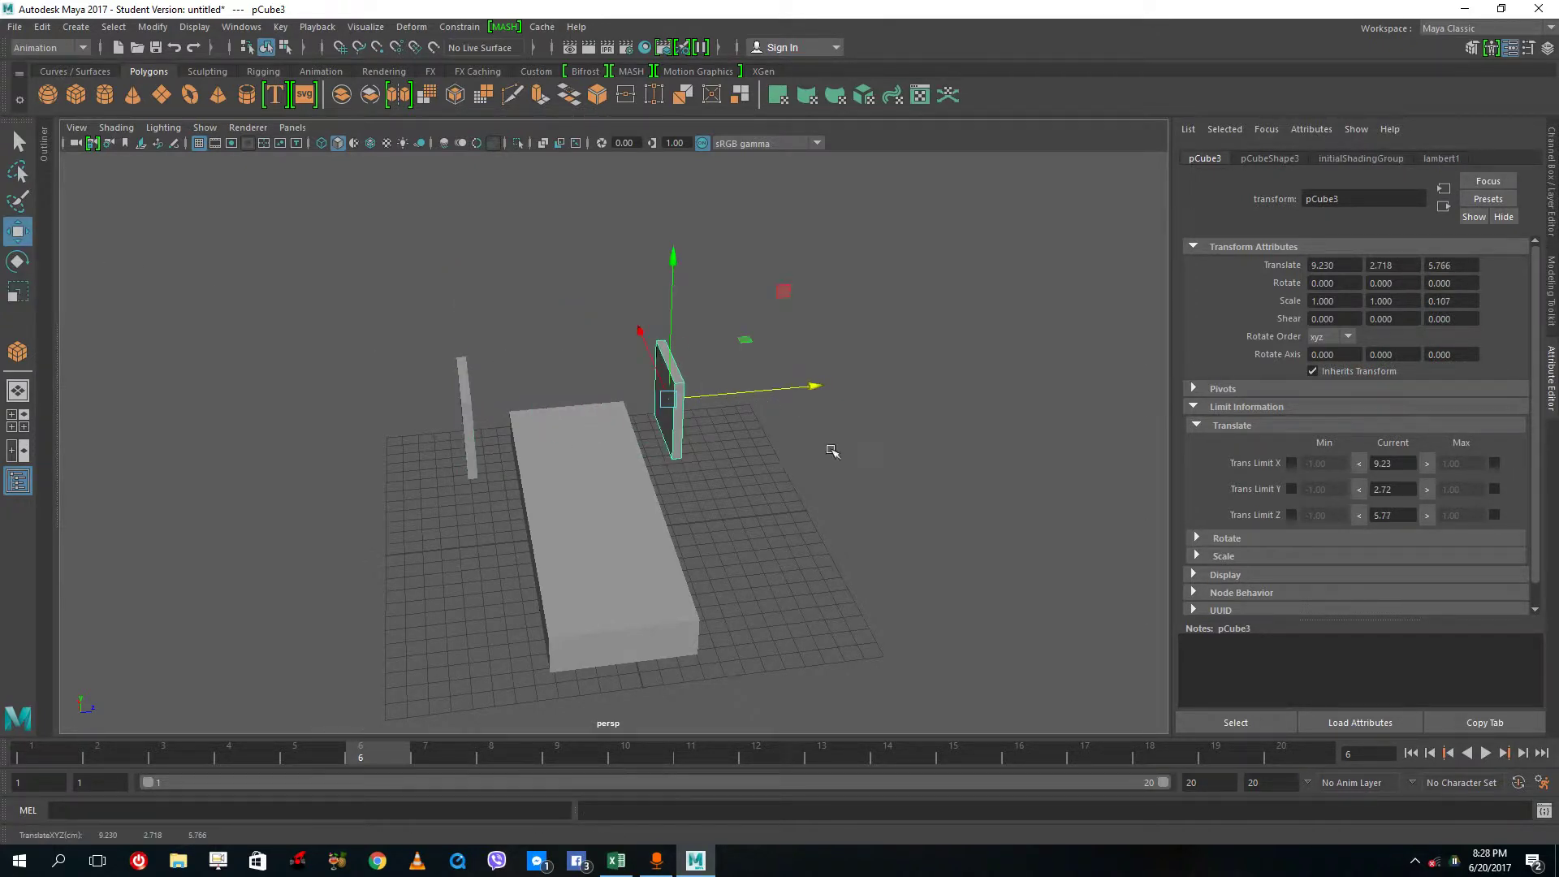
pyautogui.keyDown('alt'); pyautogui.moveTo(833, 452); pyautogui.dragTo(466, 545); pyautogui.keyUp('alt')
pyautogui.click(416, 540)
pyautogui.hotkey('ctrl', 'd')
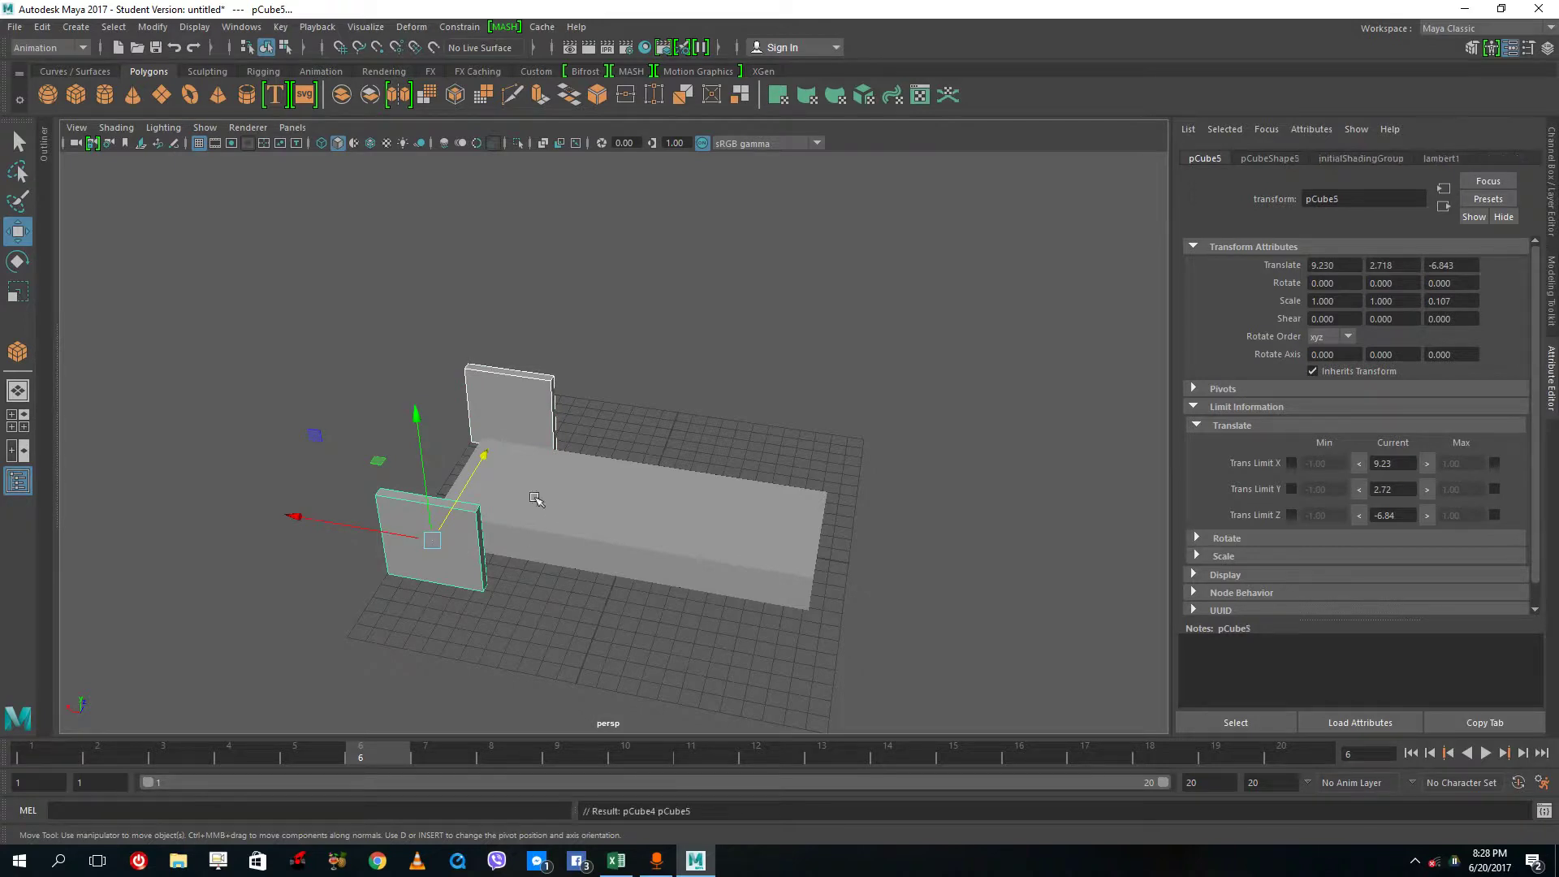
pyautogui.moveTo(349, 527); pyautogui.dragTo(695, 633)
pyautogui.keyDown('alt'); pyautogui.moveTo(878, 588); pyautogui.dragTo(552, 503); pyautogui.keyUp('alt')
pyautogui.click(564, 504)
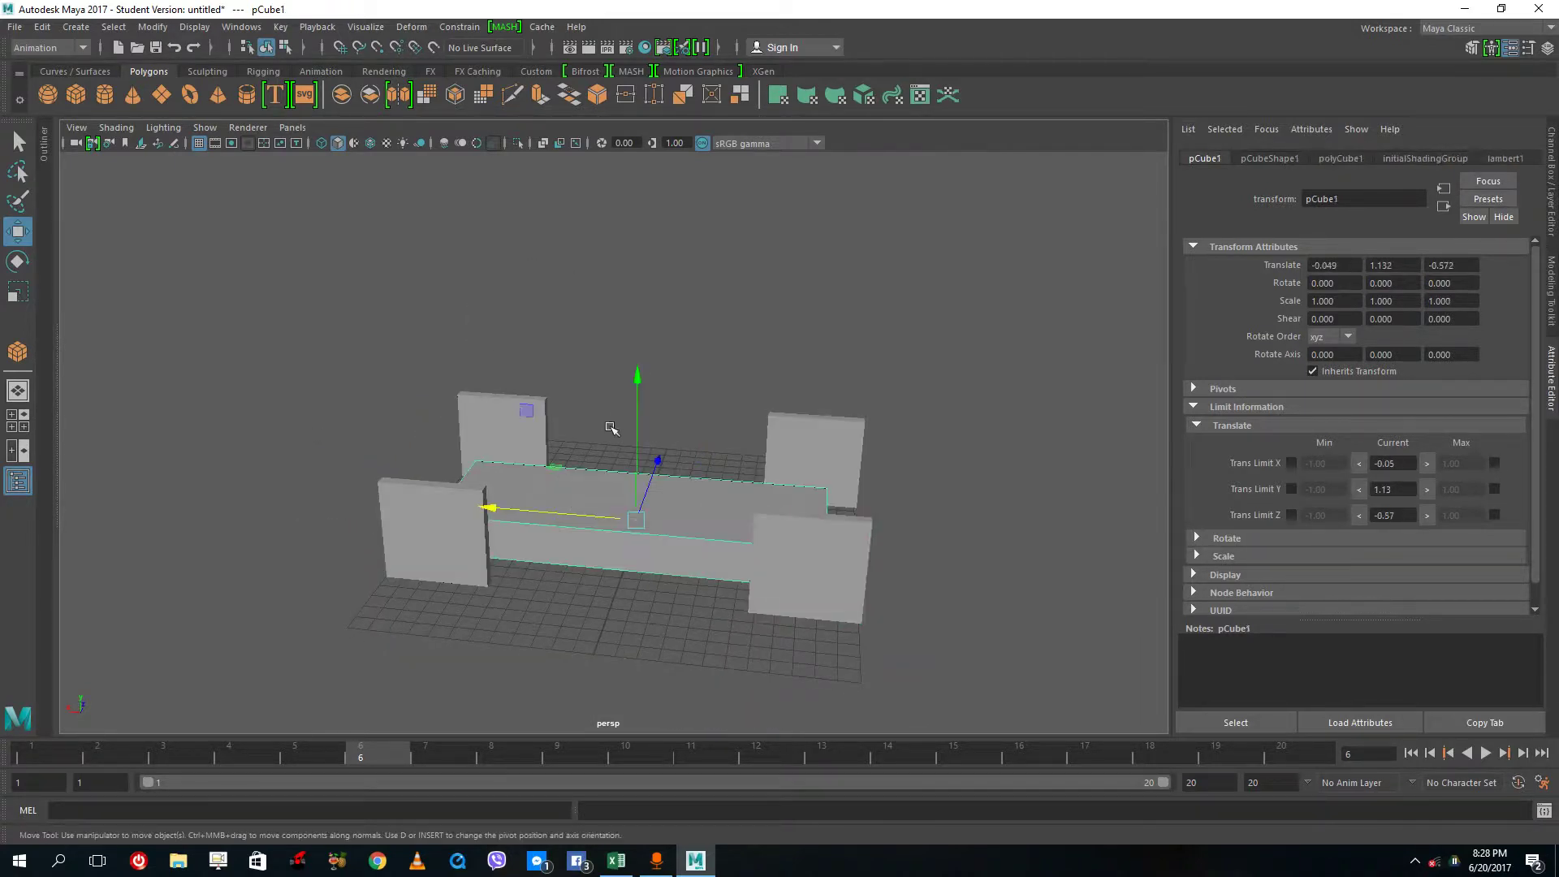
# Step: Raise the long centre box up between the four panels
pyautogui.moveTo(639, 393); pyautogui.dragTo(574, 425)
pyautogui.click(837, 540)
pyautogui.click(439, 528)
pyautogui.click(532, 443)
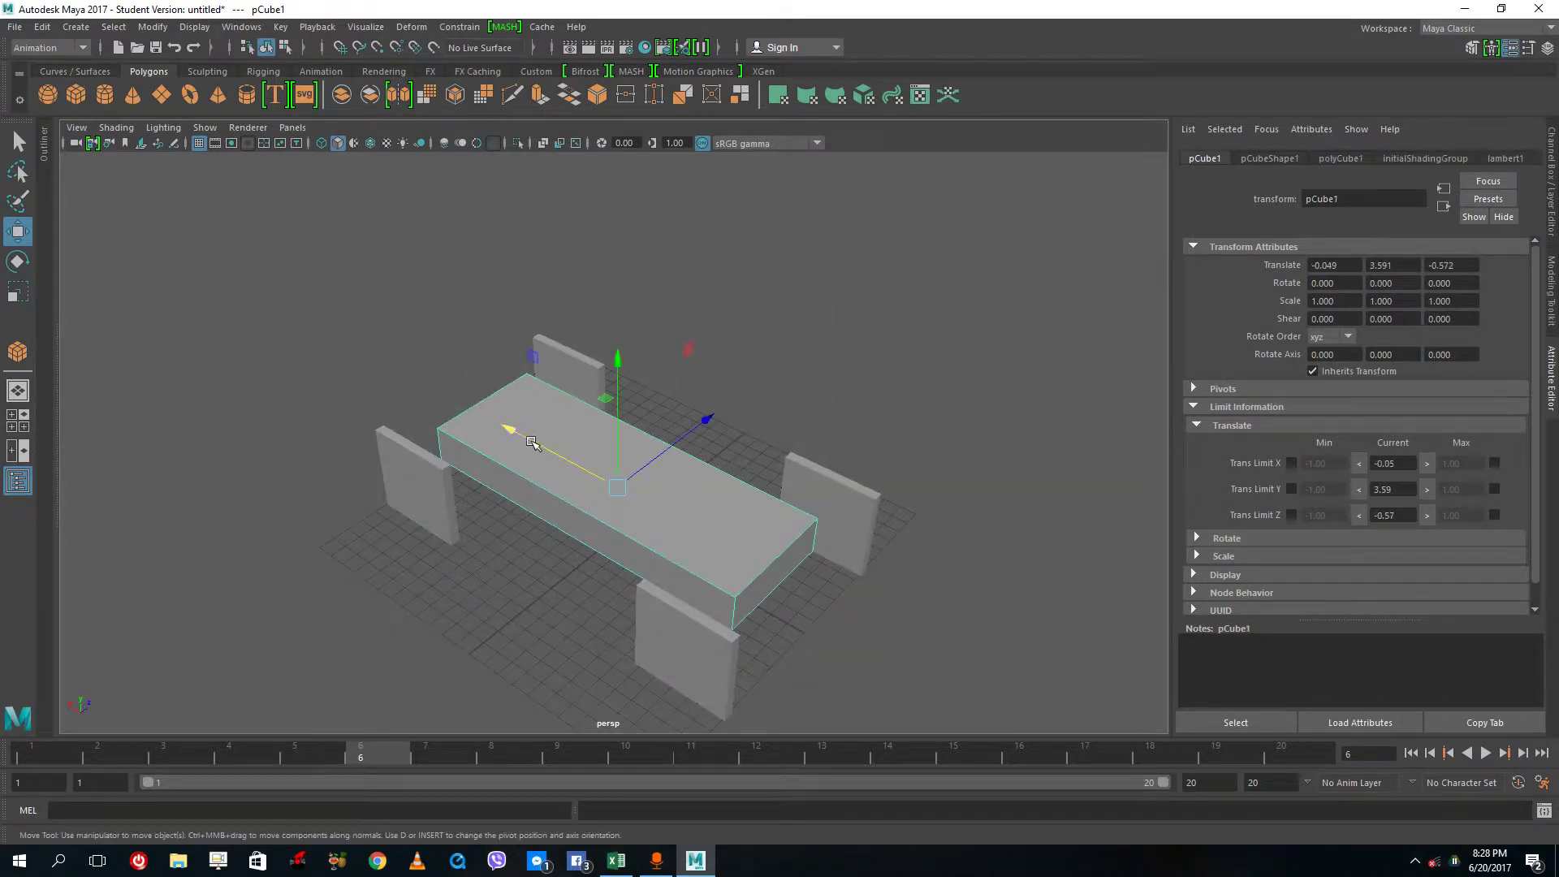
pyautogui.doubleClick(491, 456)
pyautogui.moveTo(456, 446); pyautogui.dragTo(389, 393, button='right')
# Step: Scale the vertices at the box's left end inward to taper it narrower
pyautogui.rightClick(469, 443)
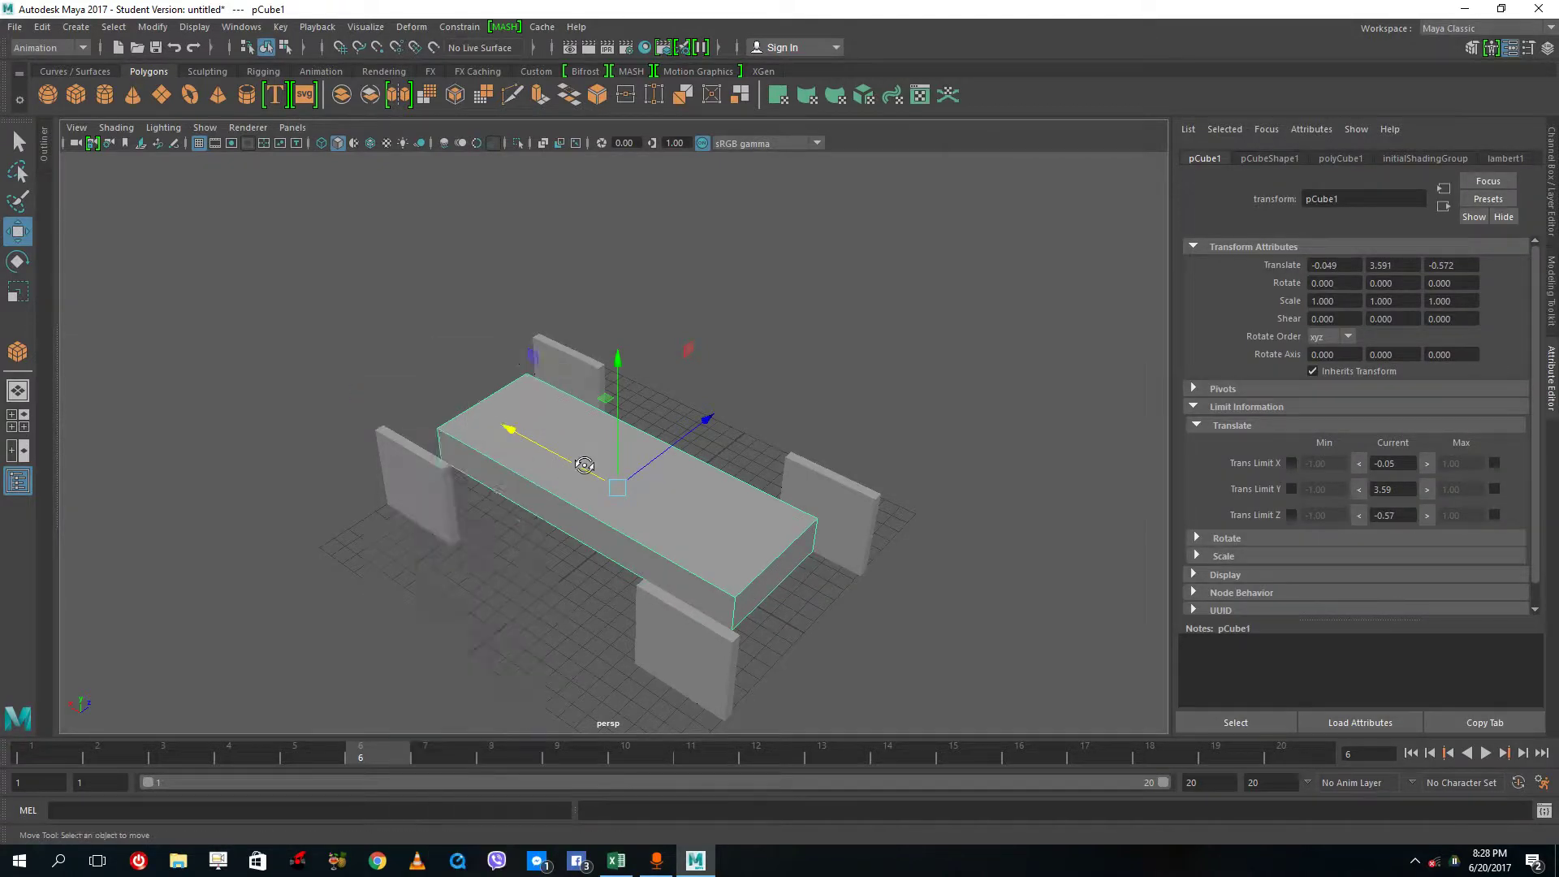
pyautogui.keyDown('alt'); pyautogui.moveTo(585, 465); pyautogui.dragTo(703, 499); pyautogui.keyUp('alt')
pyautogui.moveTo(355, 337); pyautogui.dragTo(605, 679)
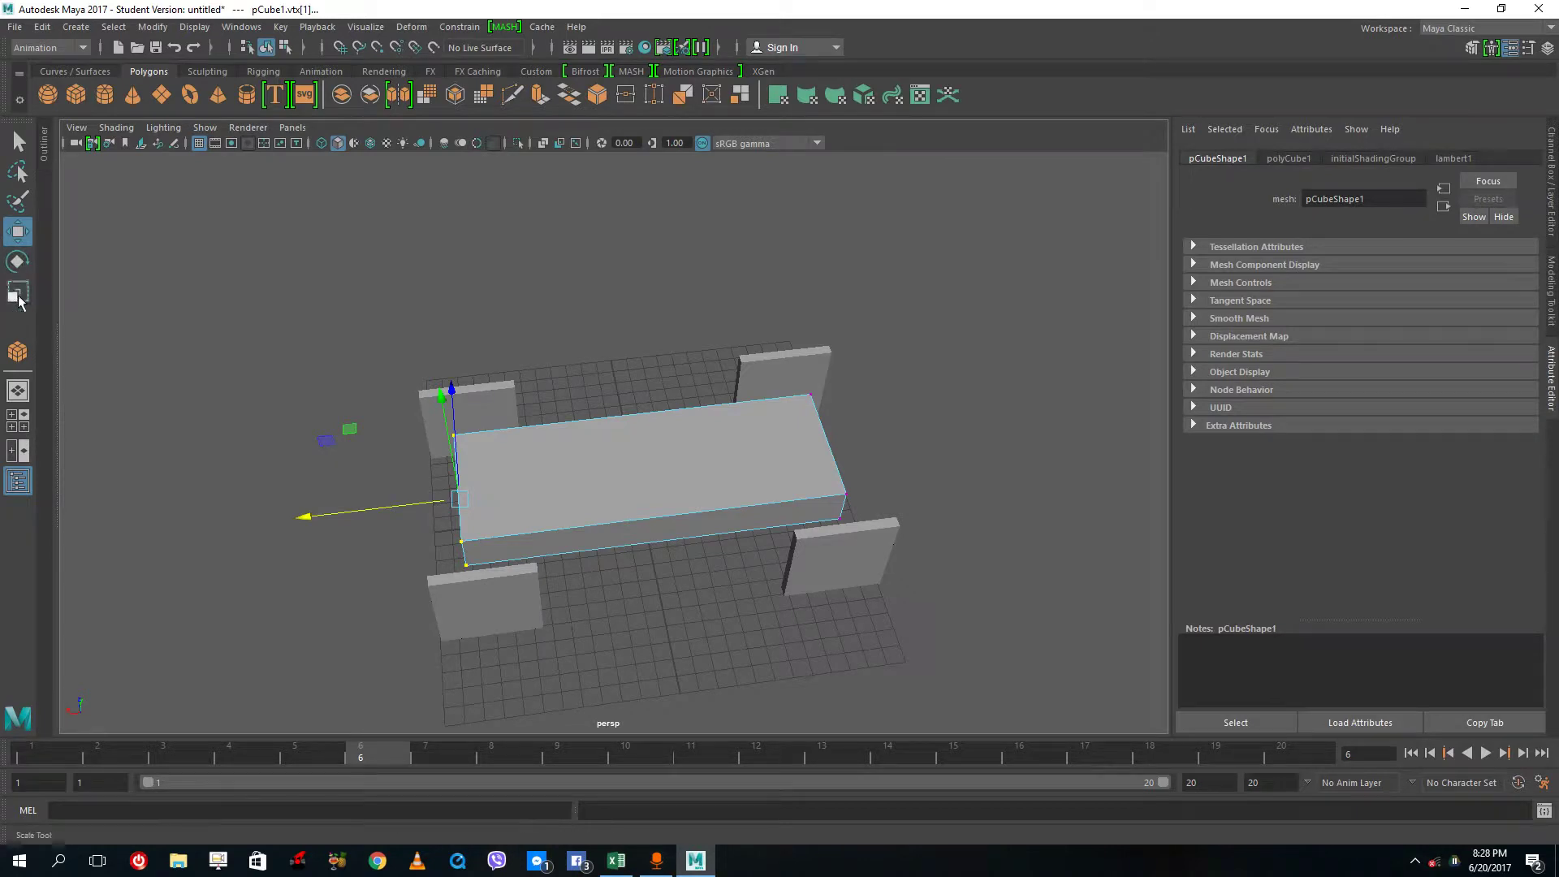
pyautogui.click(17, 293)
pyautogui.keyDown('alt'); pyautogui.moveTo(544, 510); pyautogui.dragTo(540, 546); pyautogui.keyUp('alt')
pyautogui.moveTo(434, 362); pyautogui.dragTo(446, 411)
# Step: Squash the two left panels thinner, then undo that change
pyautogui.keyDown('alt'); pyautogui.moveTo(745, 567); pyautogui.dragTo(507, 552); pyautogui.keyUp('alt')
pyautogui.click(532, 421)
pyautogui.keyDown('shift'); pyautogui.click(428, 461); pyautogui.keyUp('shift')
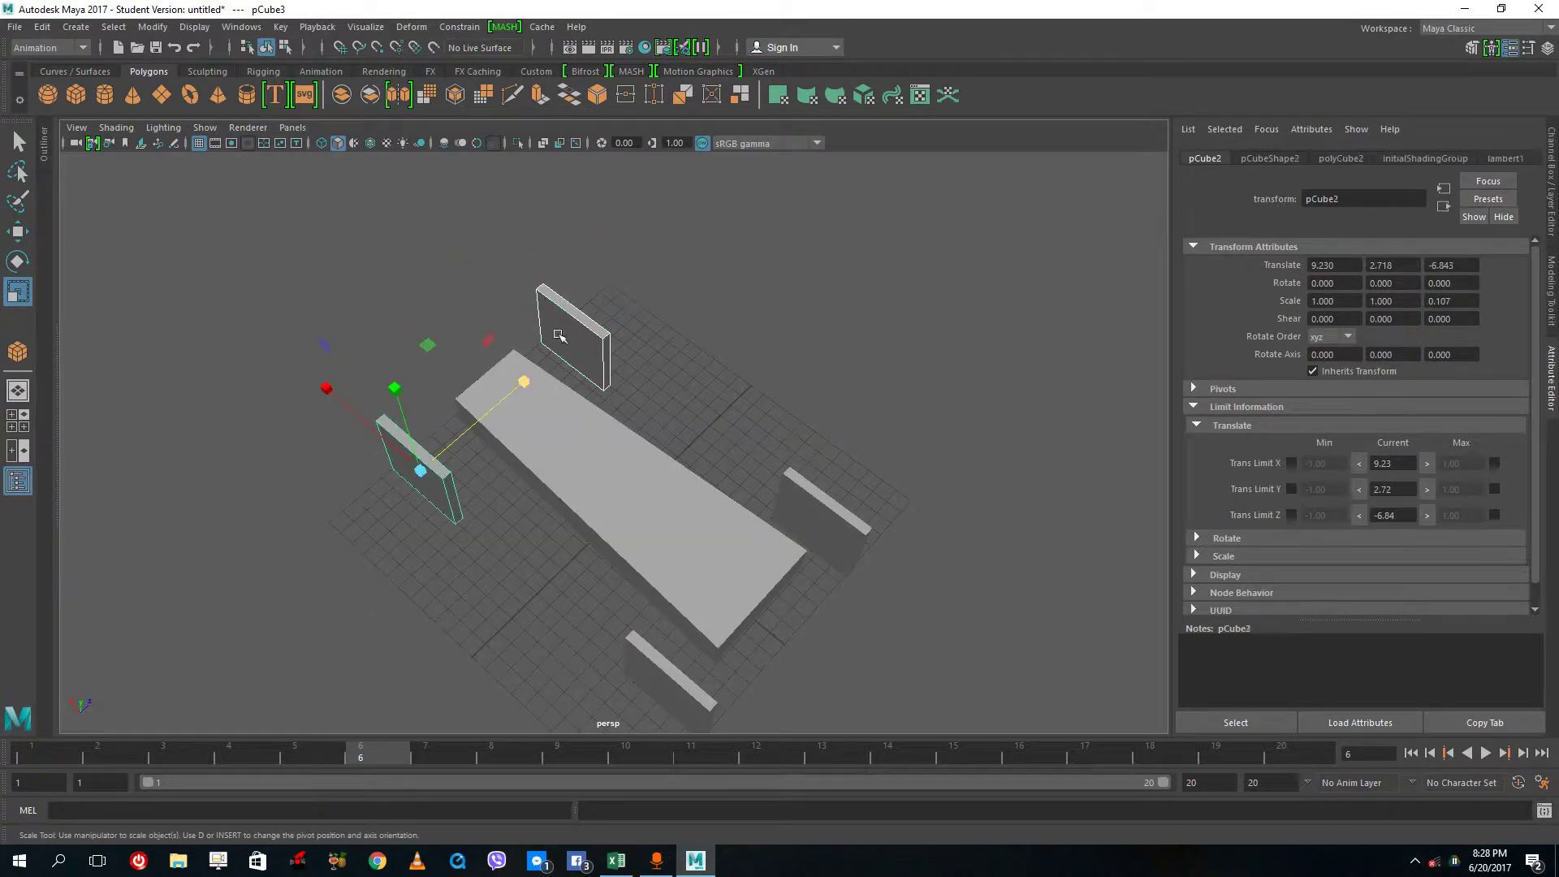
pyautogui.moveTo(524, 384); pyautogui.dragTo(487, 411)
pyautogui.hotkey('ctrl', 'z')
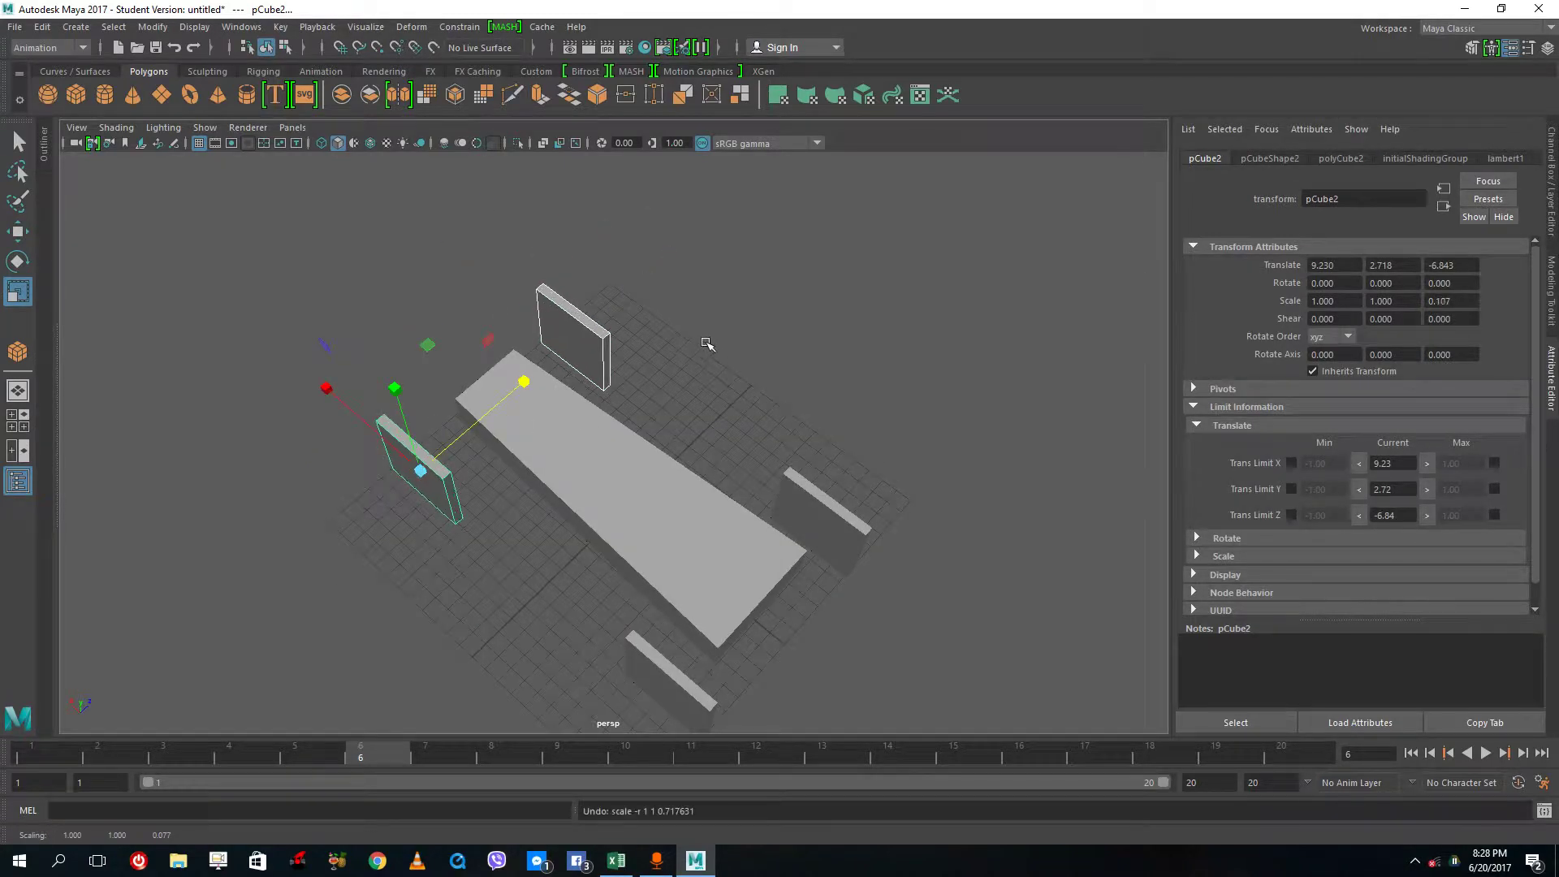
# Step: Slide the back and front-left panels along the box's length so they fit snugly
pyautogui.click(782, 333)
pyautogui.click(599, 344)
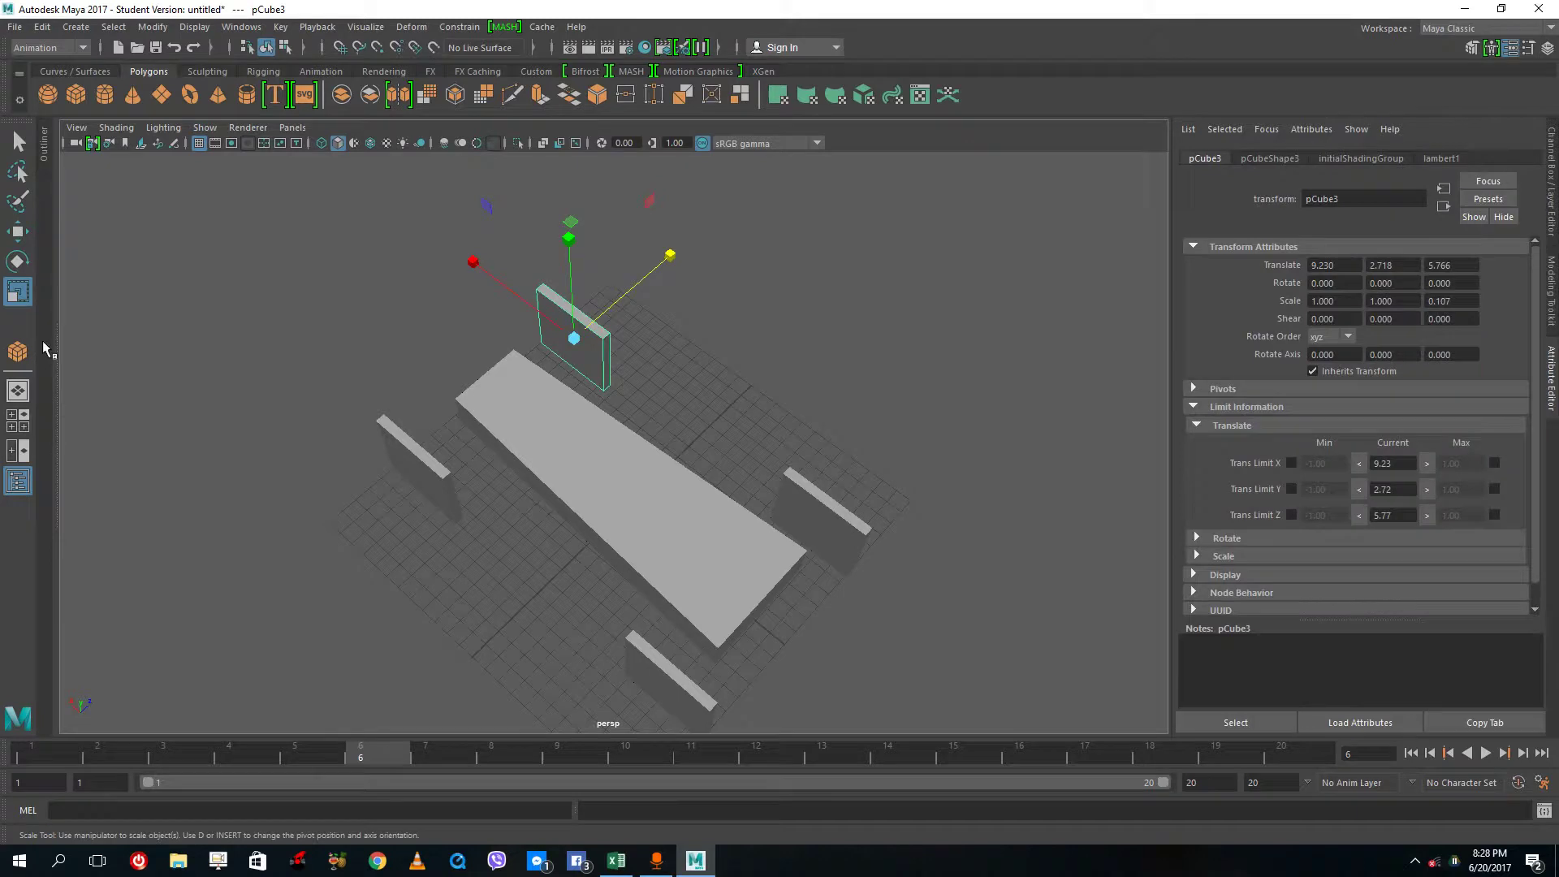
pyautogui.press('w')
pyautogui.moveTo(646, 279); pyautogui.dragTo(624, 301)
pyautogui.click(432, 461)
pyautogui.moveTo(515, 391); pyautogui.dragTo(550, 377)
pyautogui.keyDown('alt'); pyautogui.moveTo(1062, 519); pyautogui.dragTo(999, 484); pyautogui.keyUp('alt')
pyautogui.moveTo(680, 394); pyautogui.dragTo(671, 395)
pyautogui.keyDown('alt'); pyautogui.moveTo(718, 455); pyautogui.dragTo(815, 440); pyautogui.keyUp('alt')
pyautogui.click(758, 505)
pyautogui.moveTo(780, 481); pyautogui.dragTo(858, 362, button='right')
# Step: Switch to the four-view layout, open the Outliner, then maximise the perspective view
pyautogui.click(908, 363)
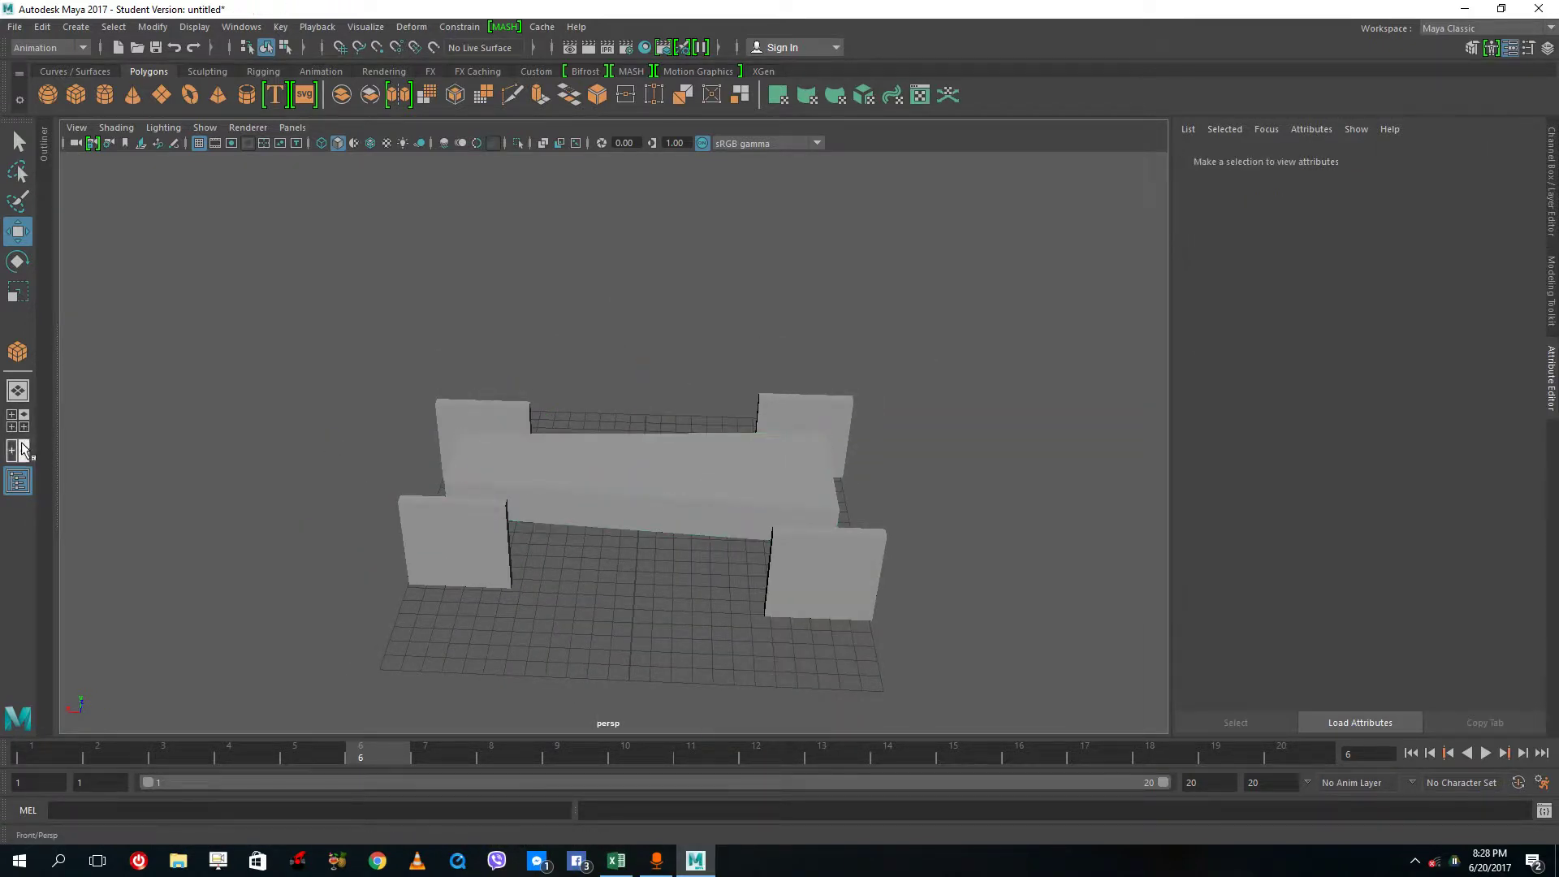
pyautogui.click(20, 450)
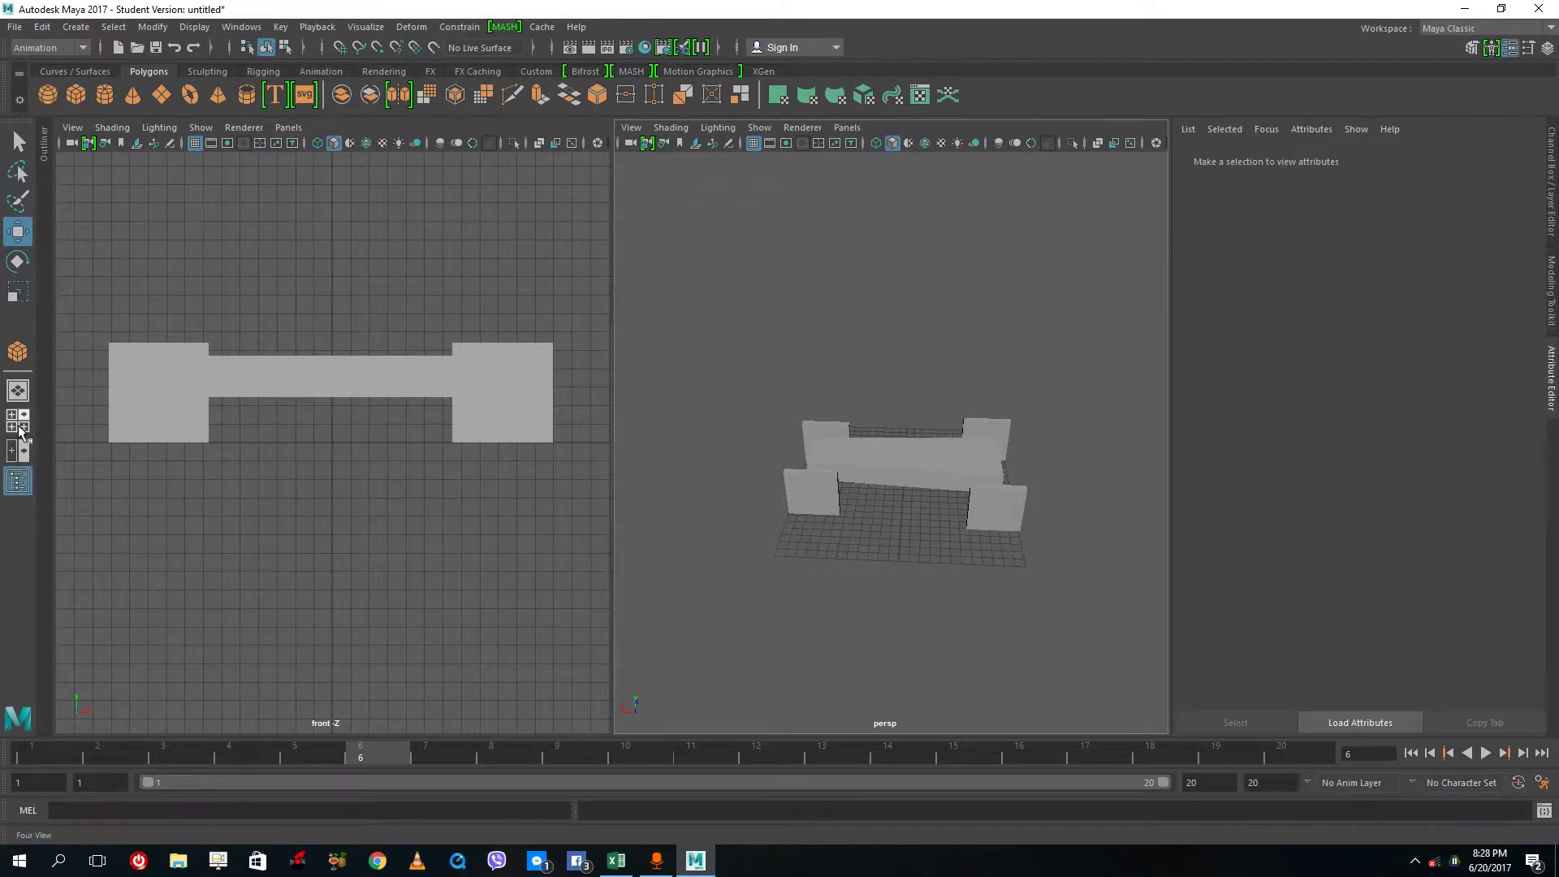
pyautogui.click(23, 428)
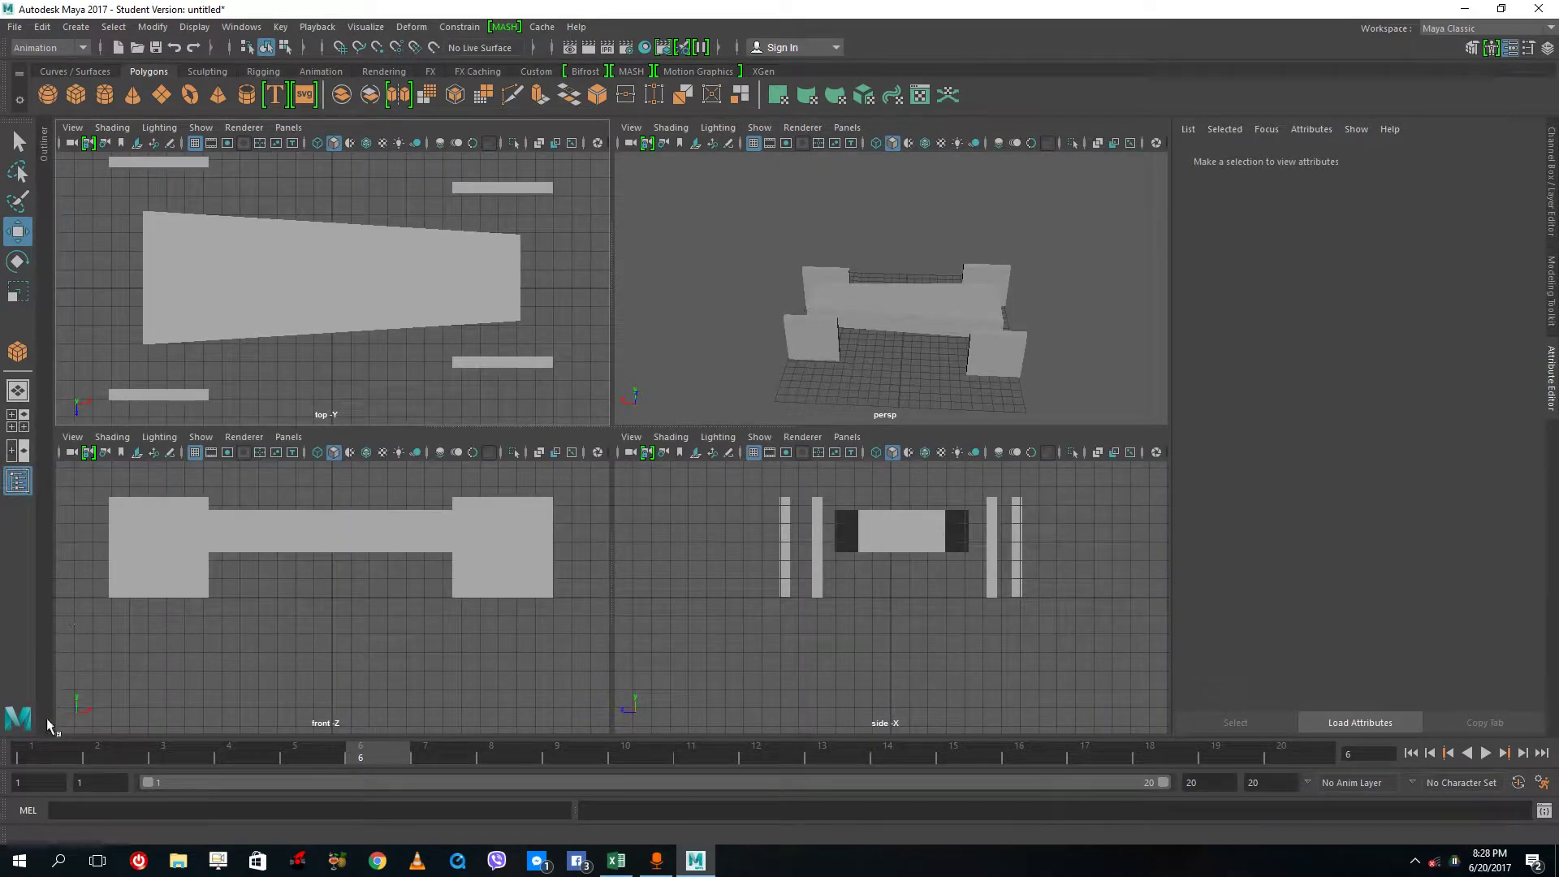
pyautogui.click(44, 145)
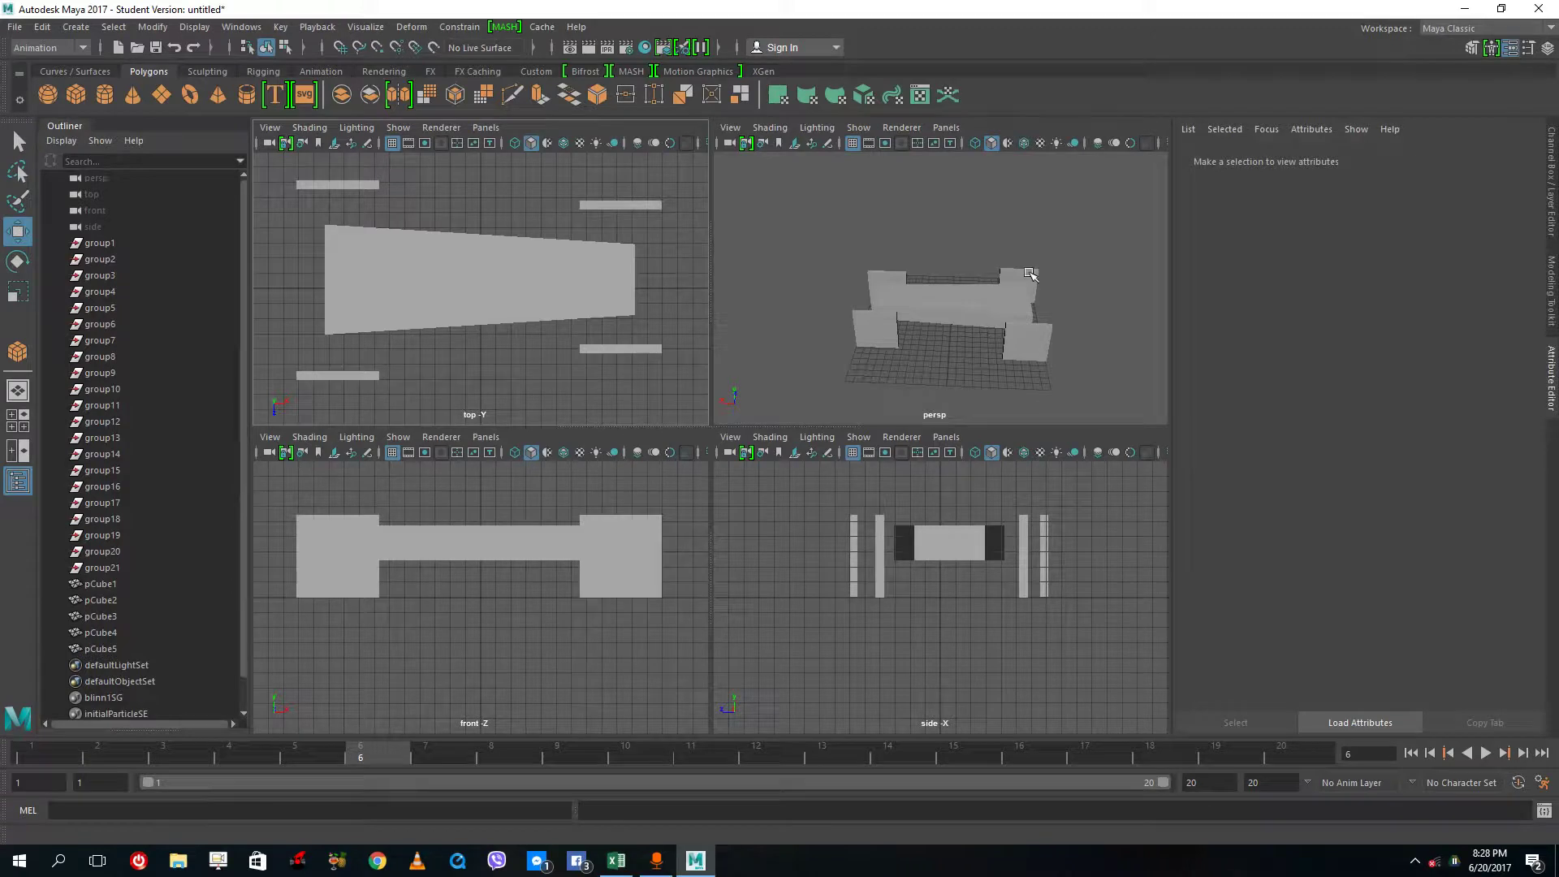
pyautogui.press('space')
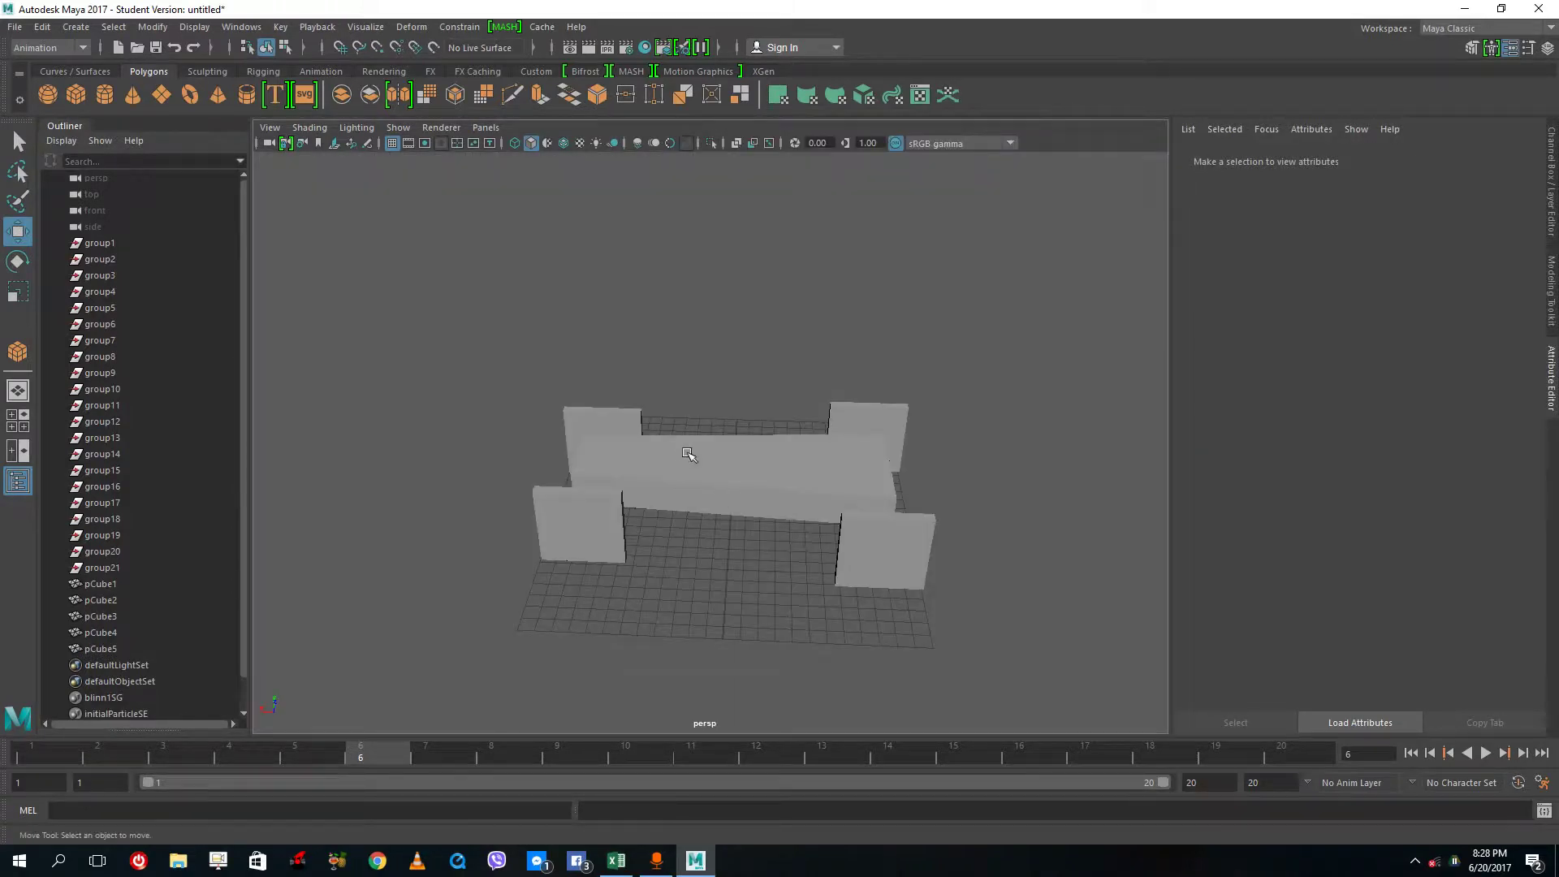
pyautogui.keyDown('alt'); pyautogui.moveTo(685, 528); pyautogui.dragTo(625, 347); pyautogui.keyUp('alt')
# Step: Delete group1–group21, then select pCube1–pCube5 to identify each piece
pyautogui.click(107, 569)
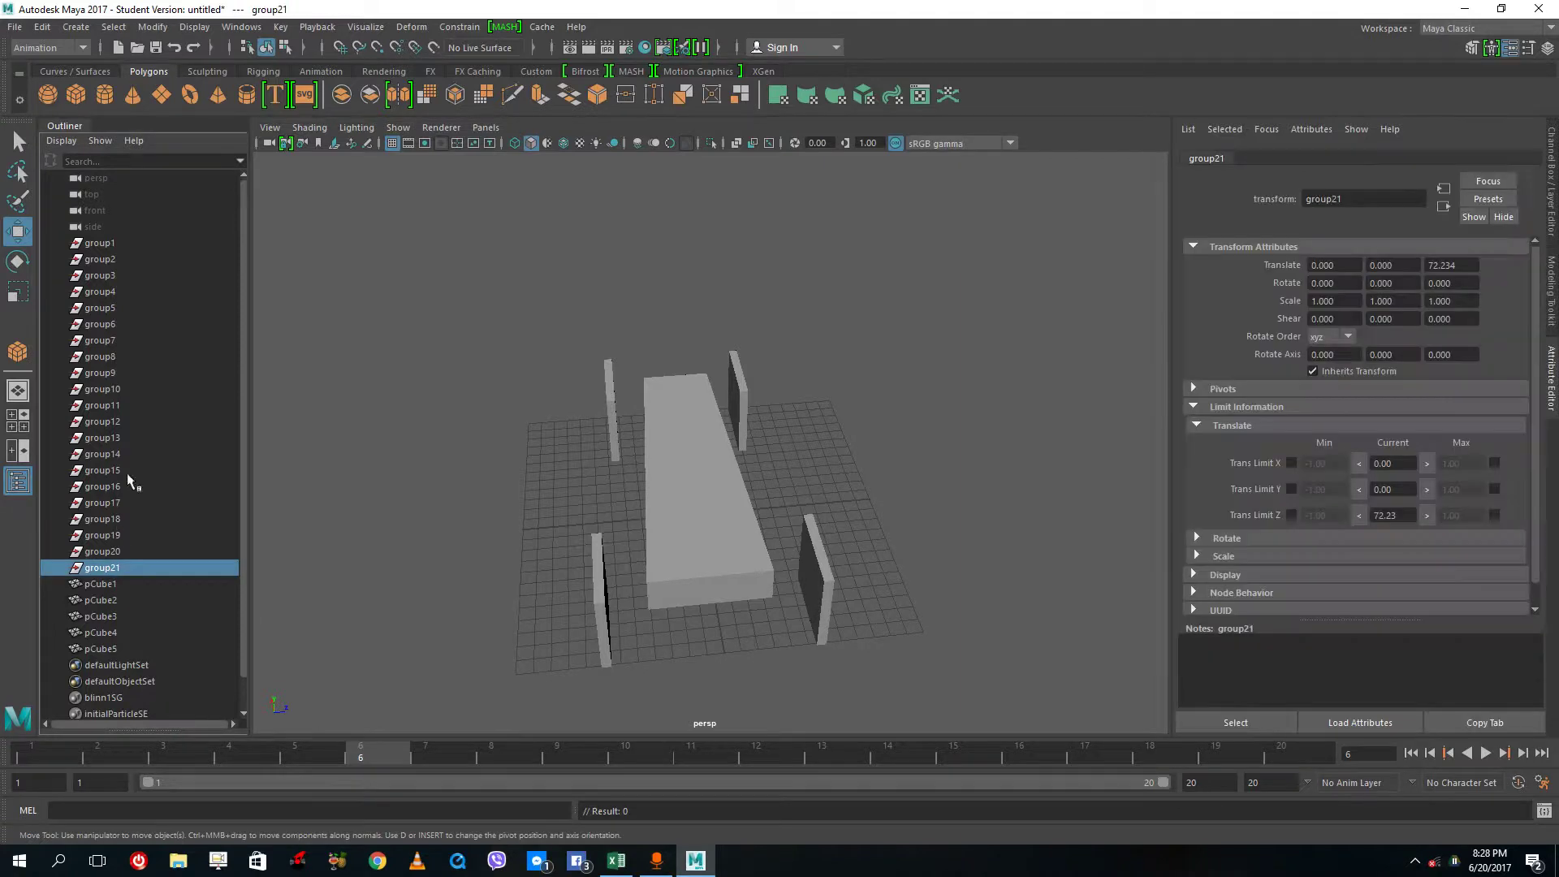
pyautogui.keyDown('shift'); pyautogui.click(111, 244); pyautogui.keyUp('shift')
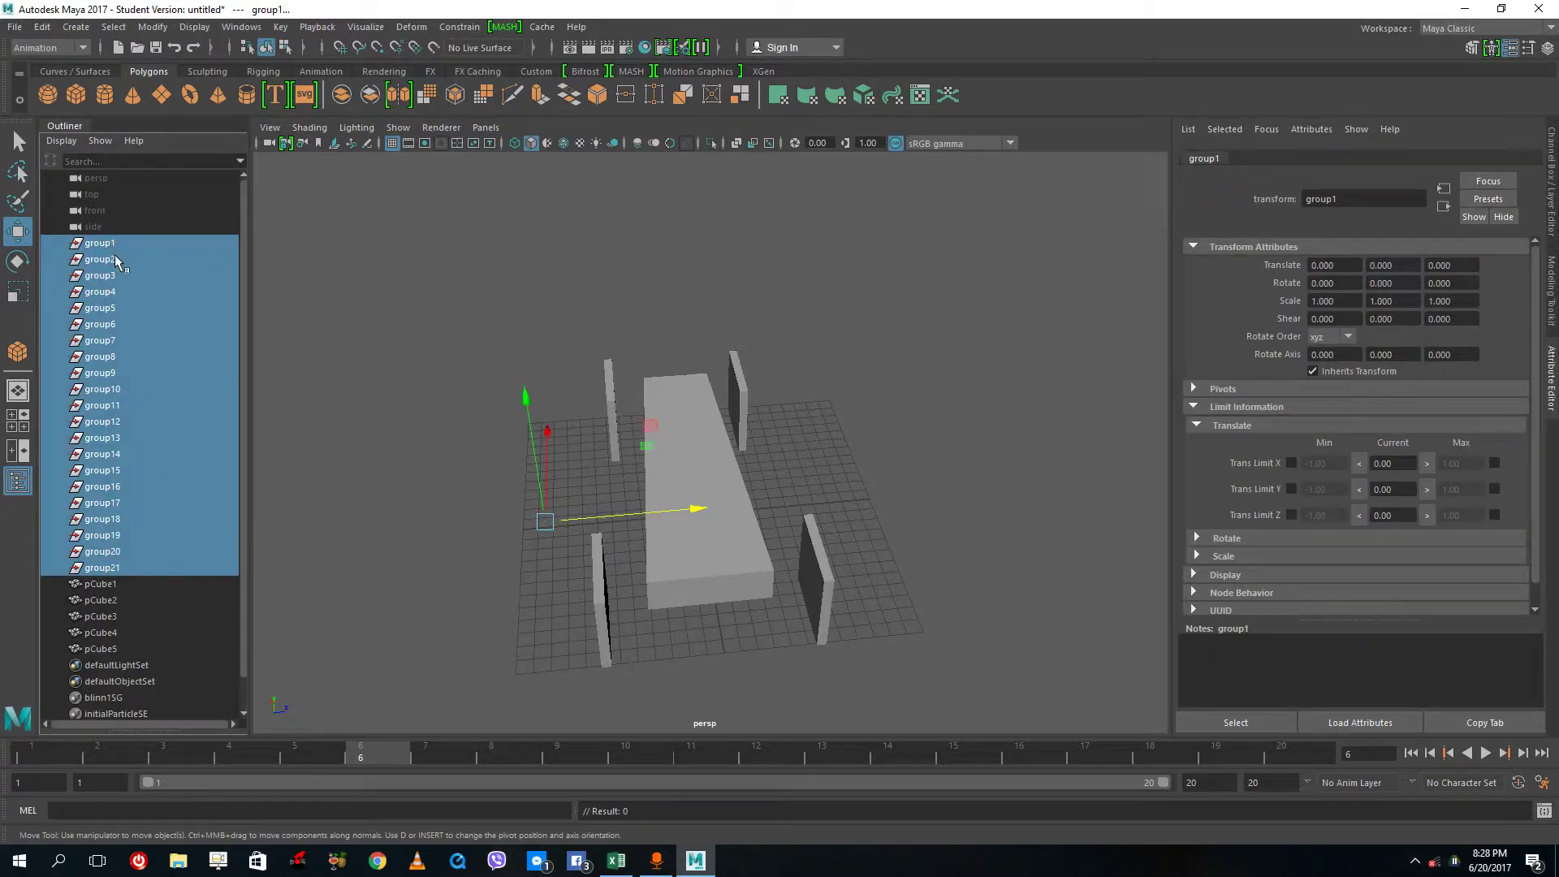
pyautogui.press('Delete')
pyautogui.click(114, 293)
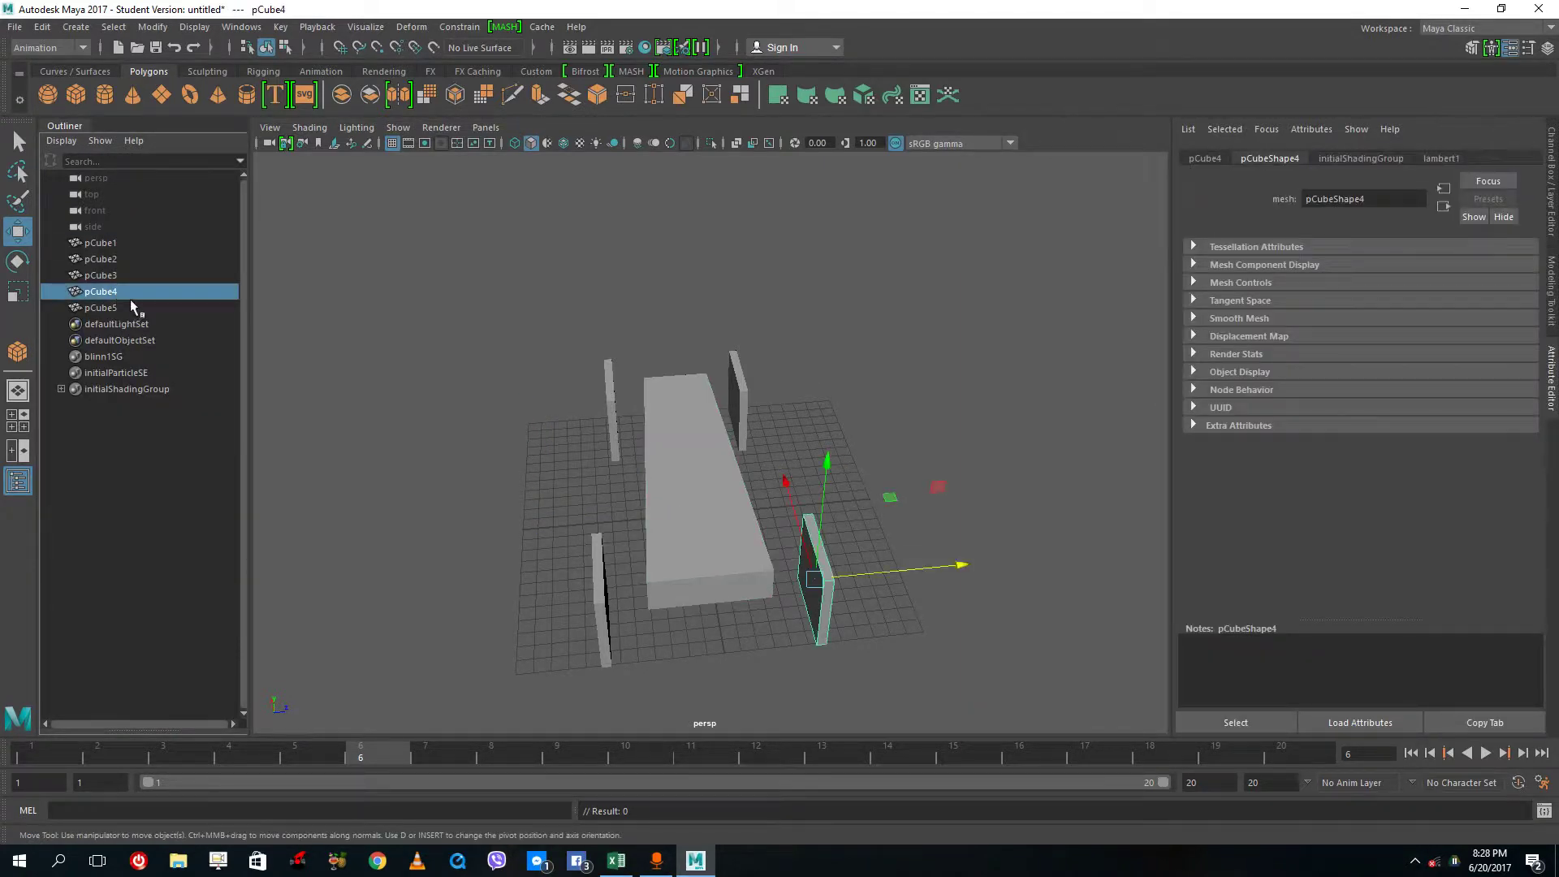
pyautogui.click(106, 276)
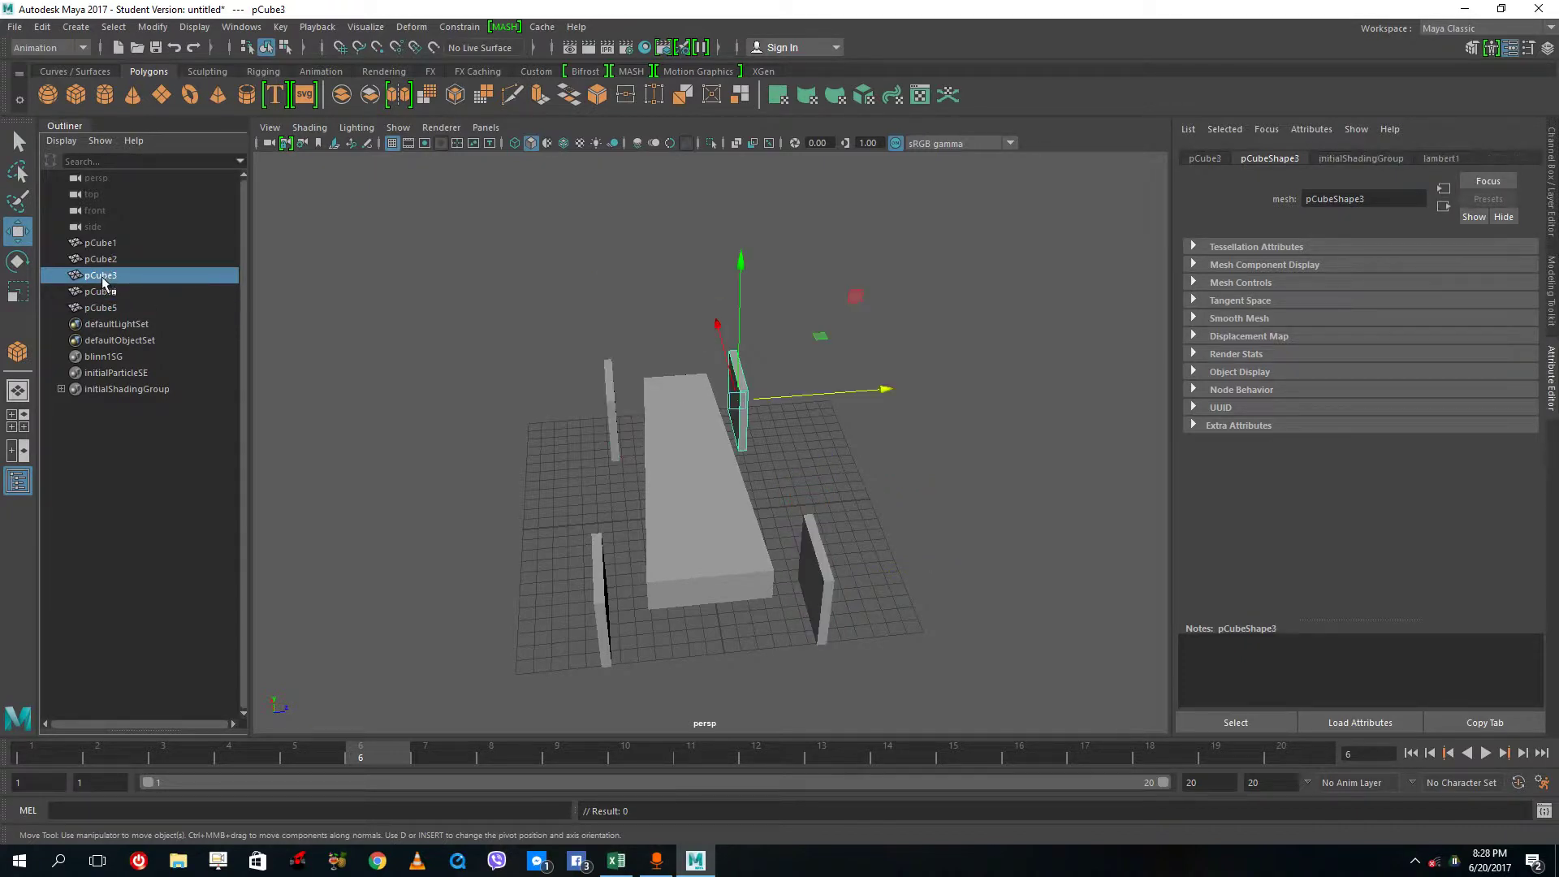
pyautogui.click(98, 259)
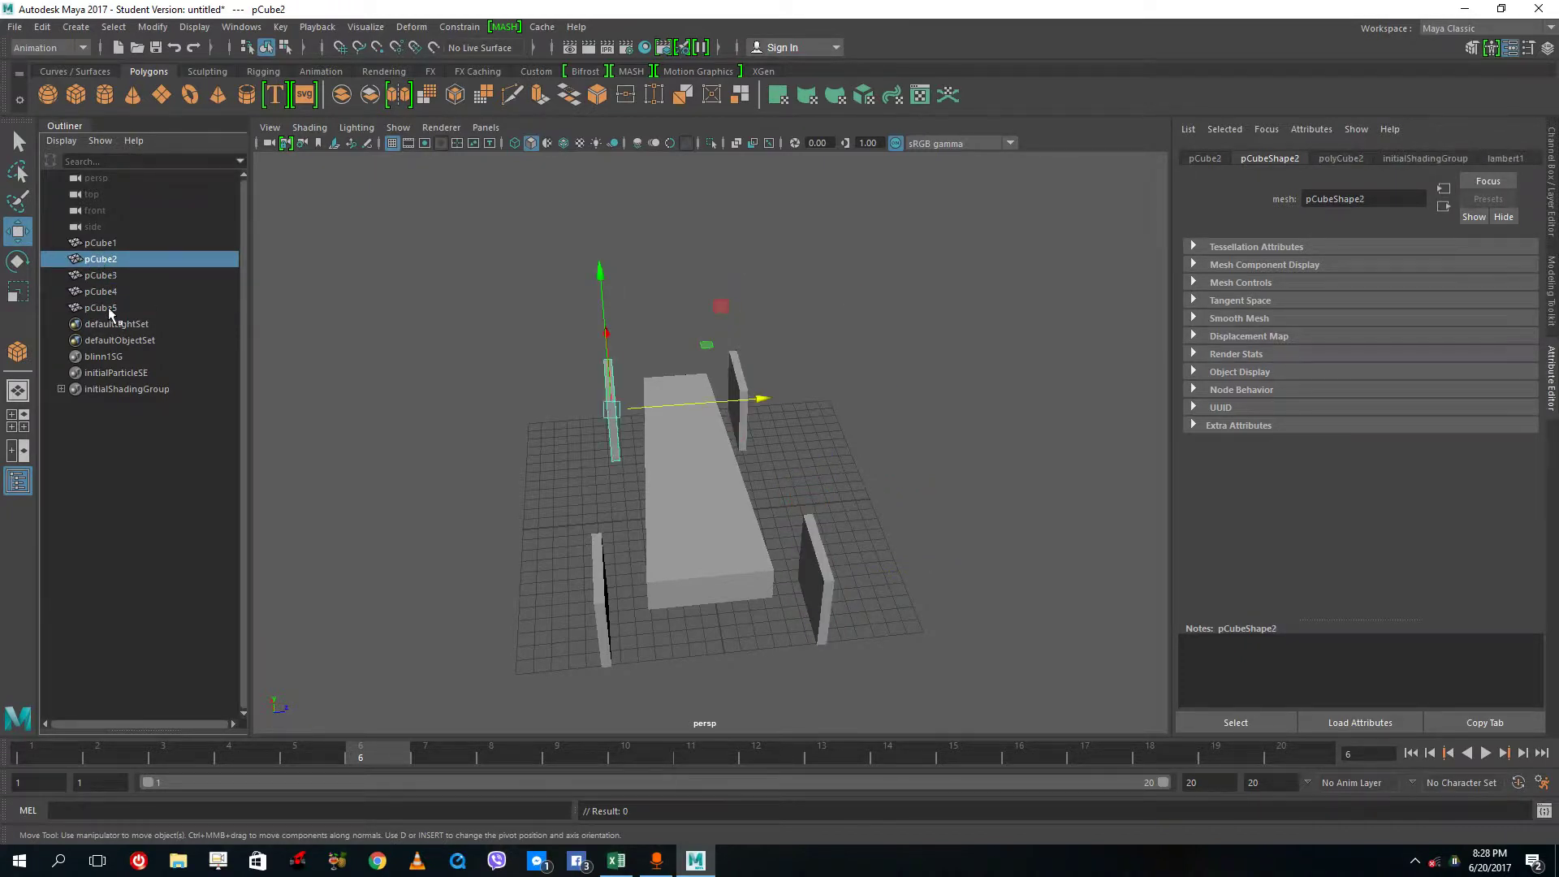
pyautogui.click(109, 308)
pyautogui.click(99, 244)
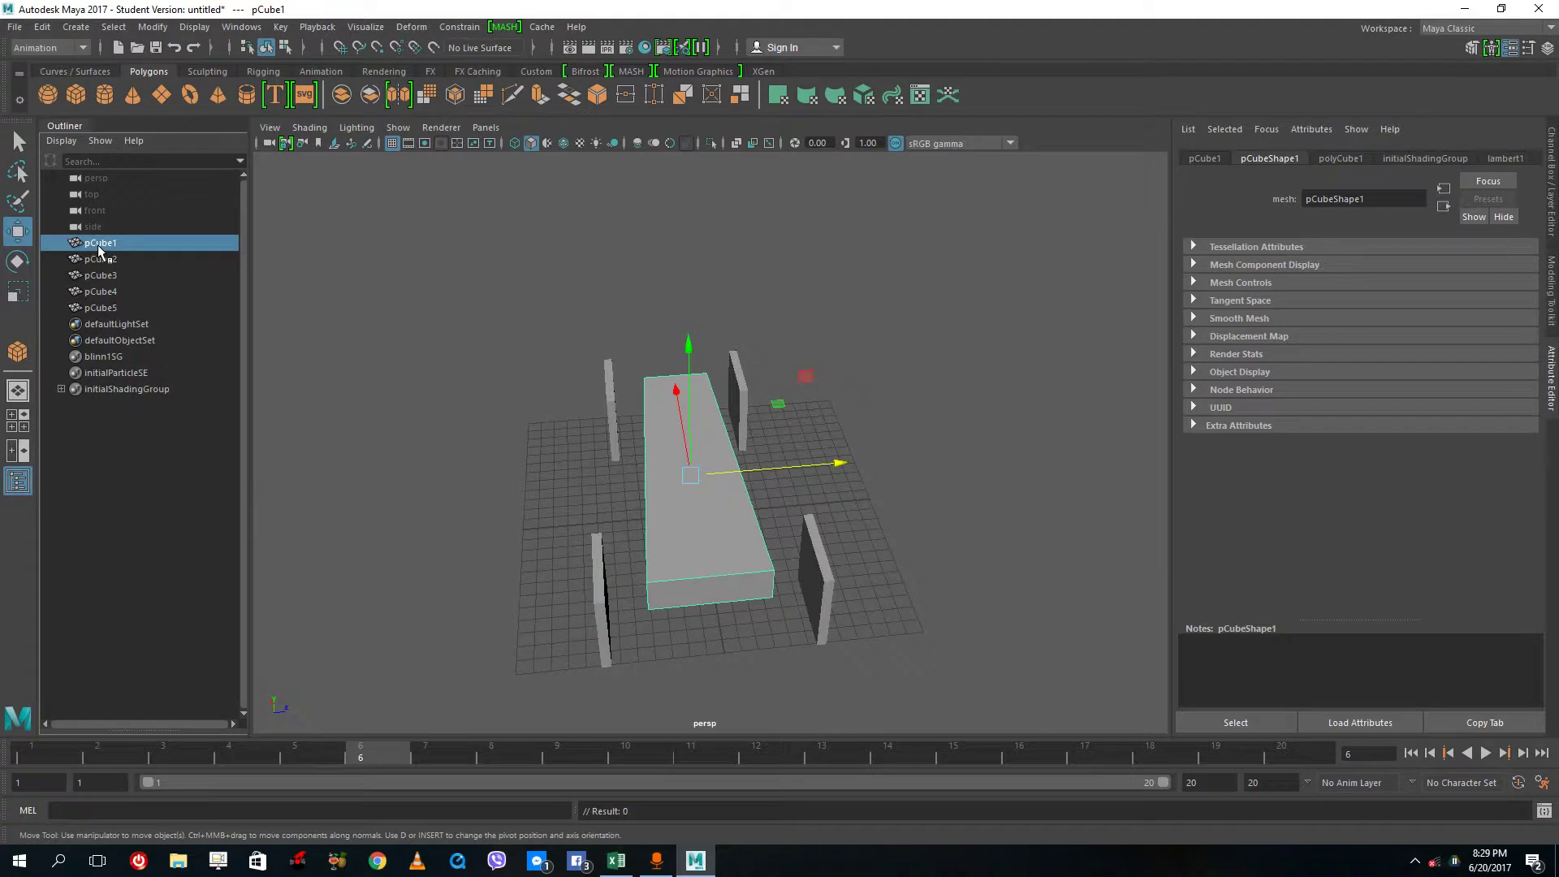
# Step: Rename pCube1 to CarBody and pCube2 to FrontLeftTyre
pyautogui.doubleClick(98, 244)
pyautogui.write('darBody')
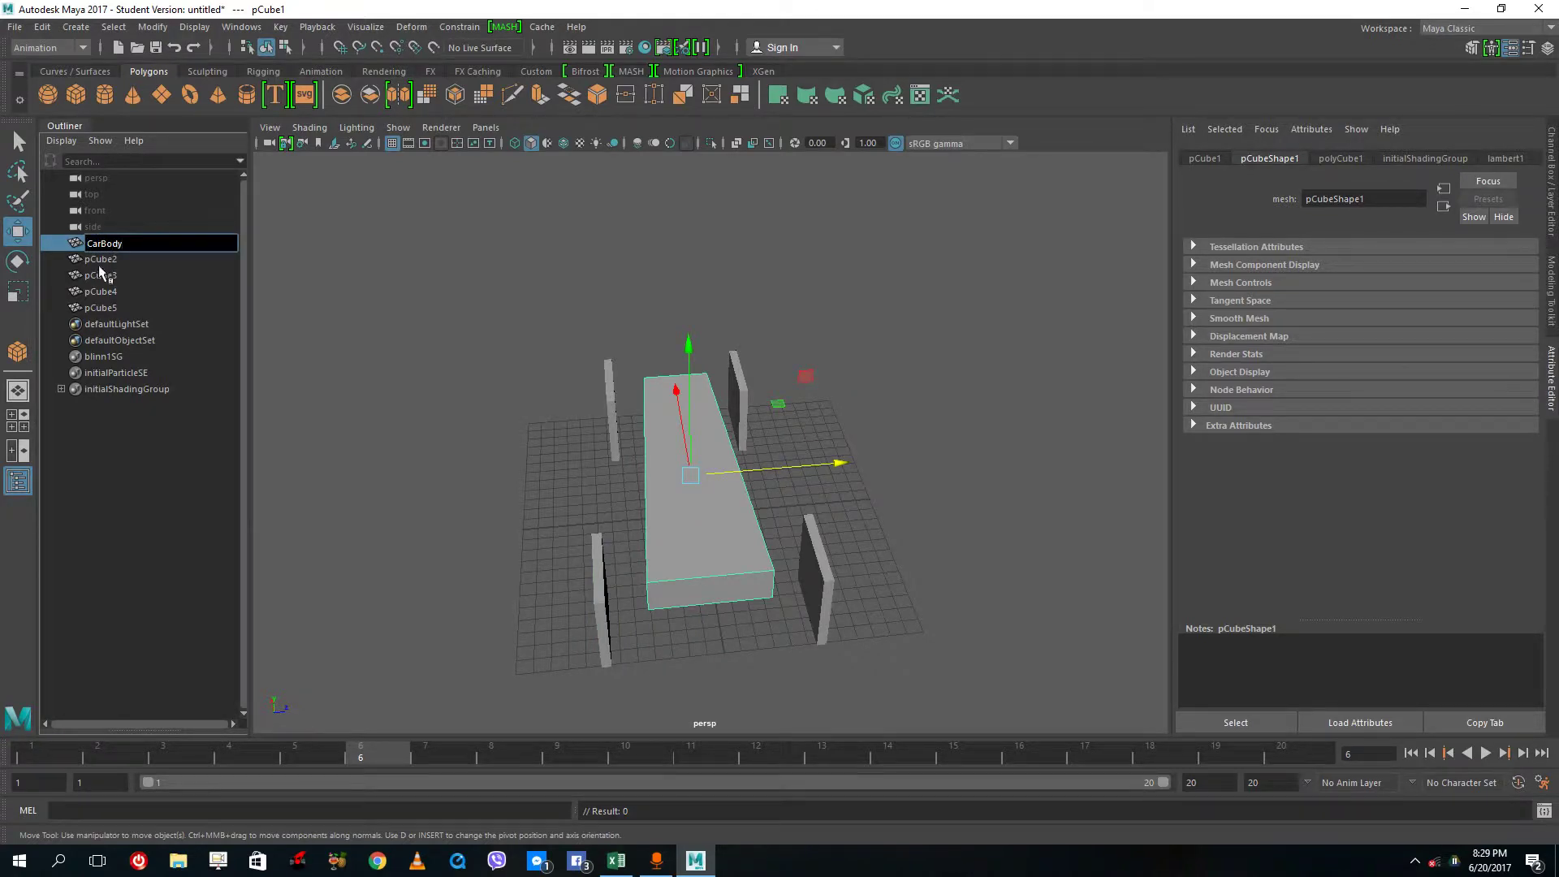
pyautogui.click(101, 264)
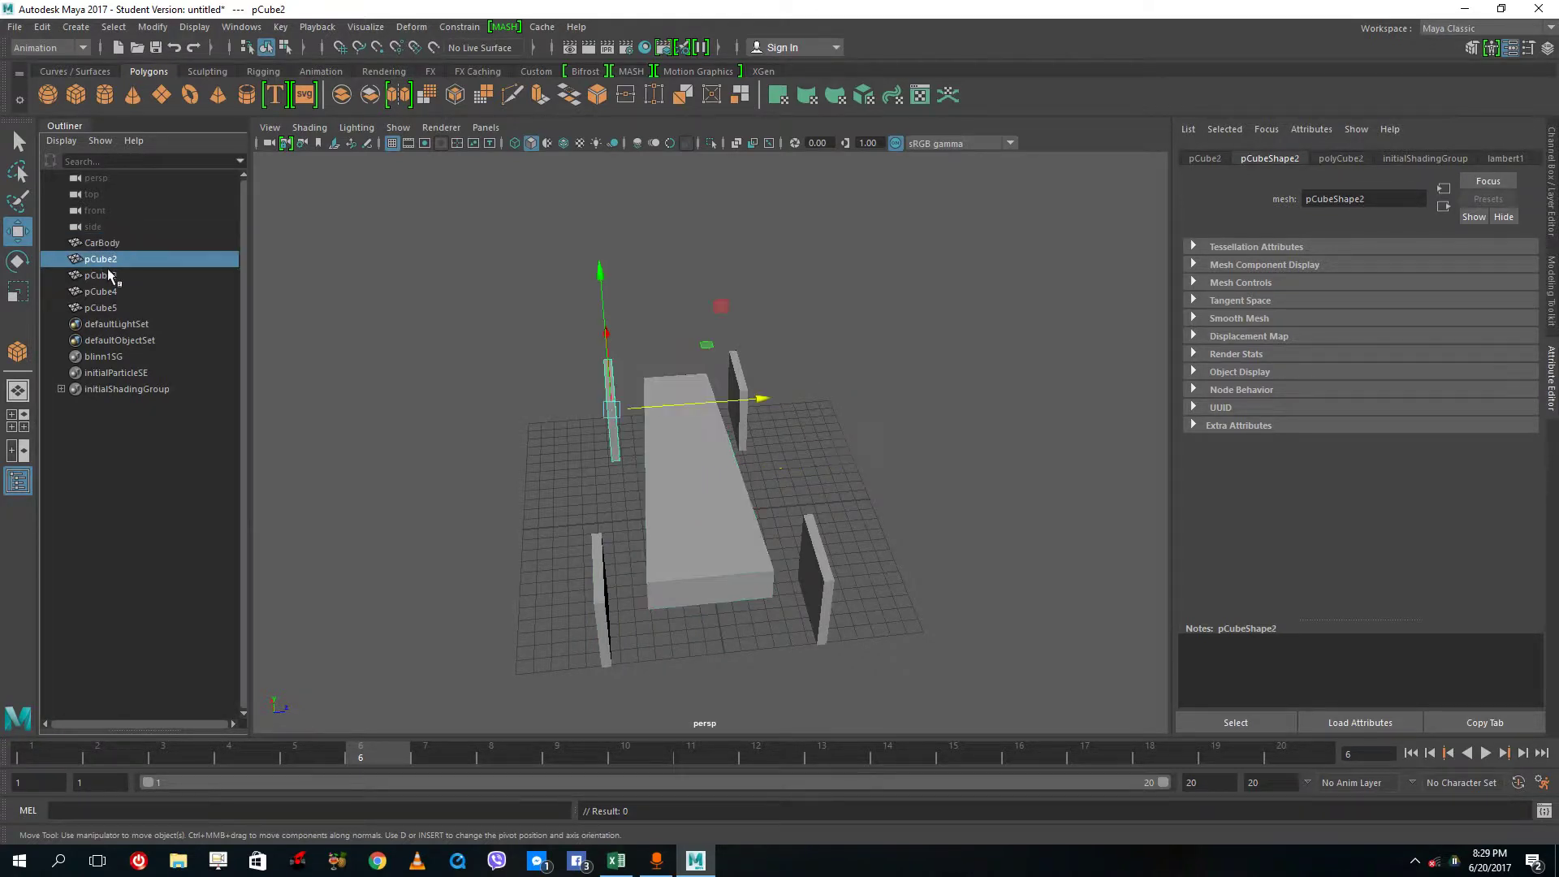
pyautogui.doubleClick(106, 263)
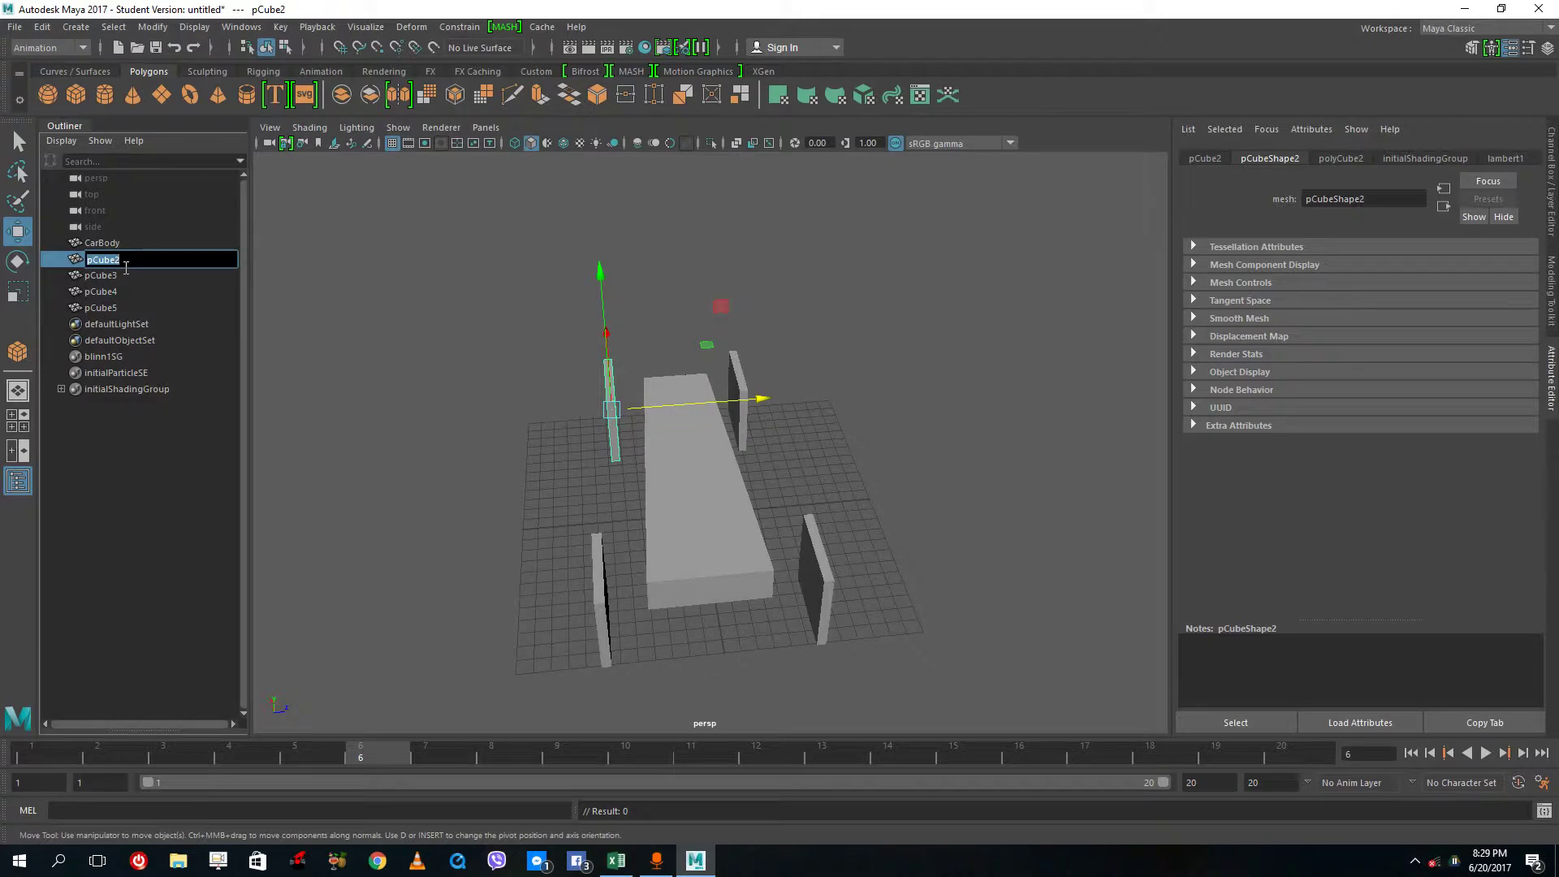
pyautogui.write('Fro')
pyautogui.press('Return')
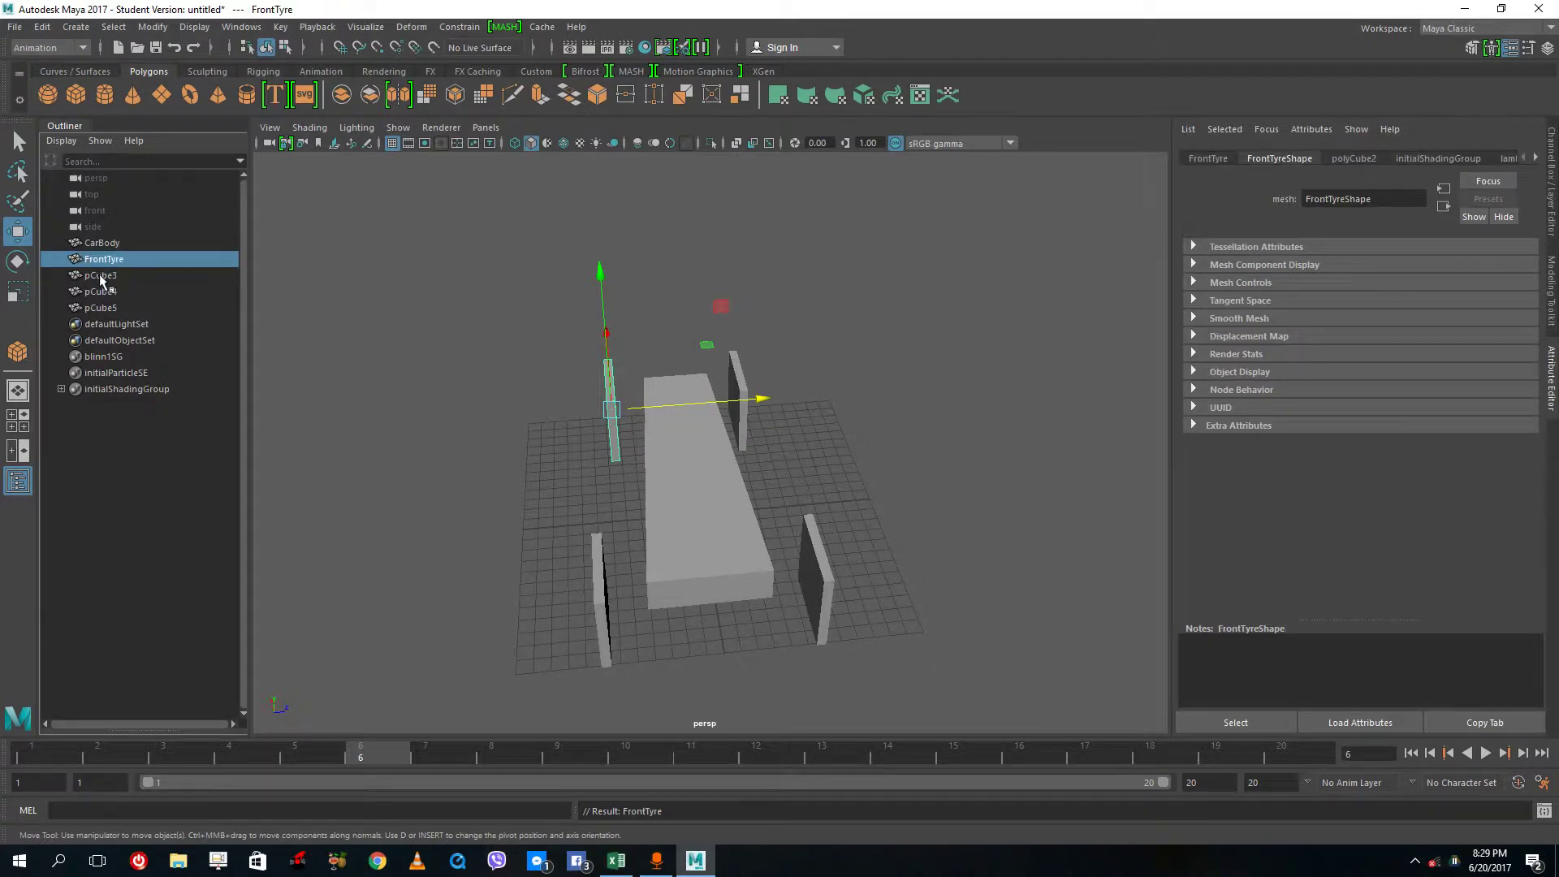
pyautogui.click(99, 275)
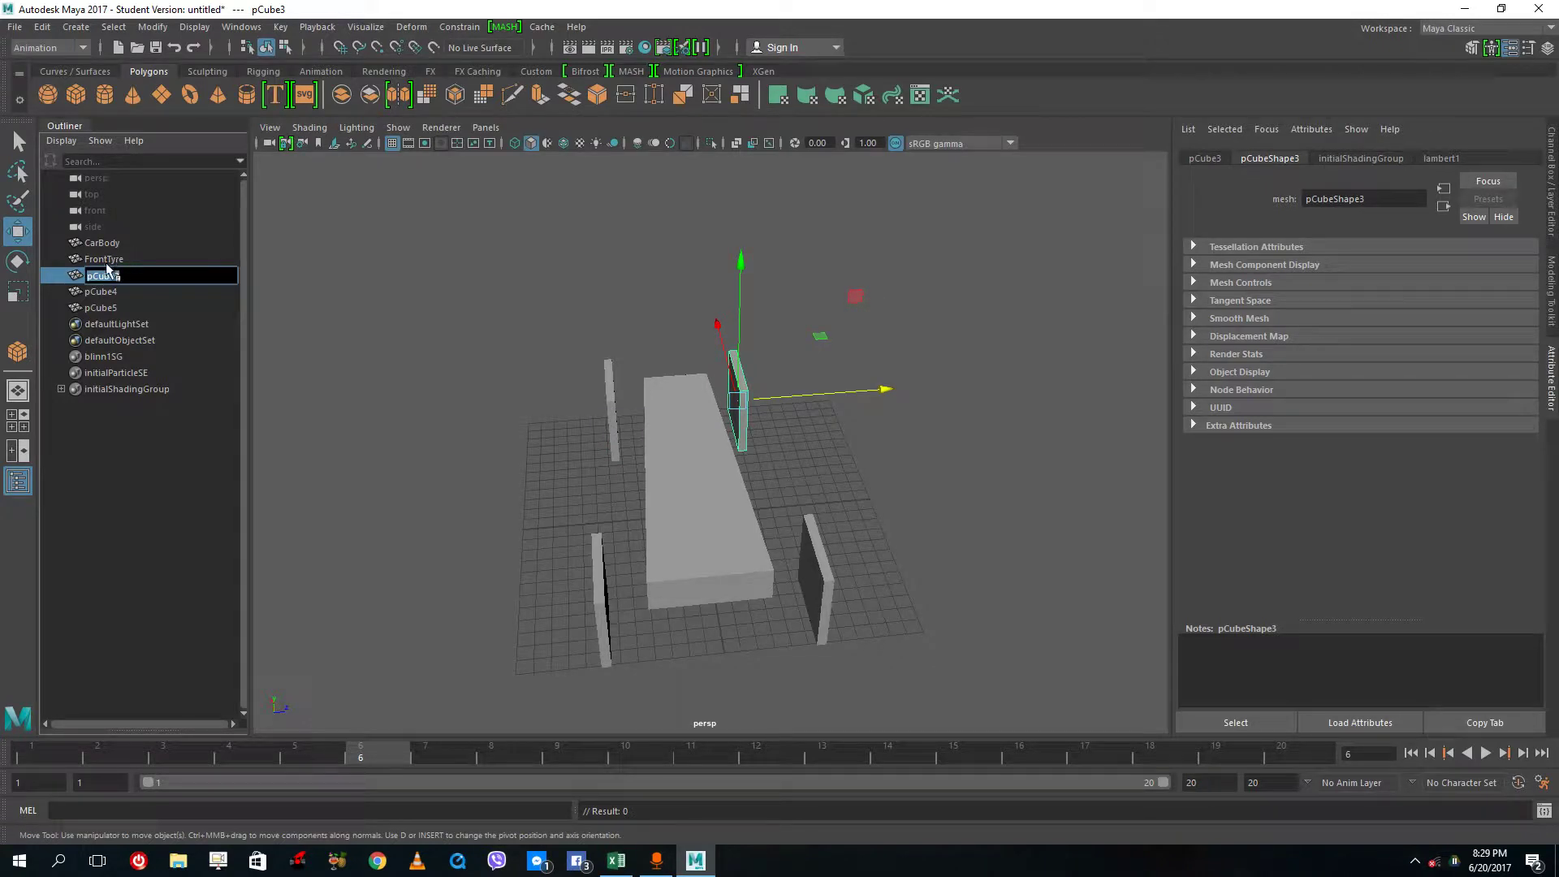
pyautogui.doubleClick(108, 260)
pyautogui.write('Left')
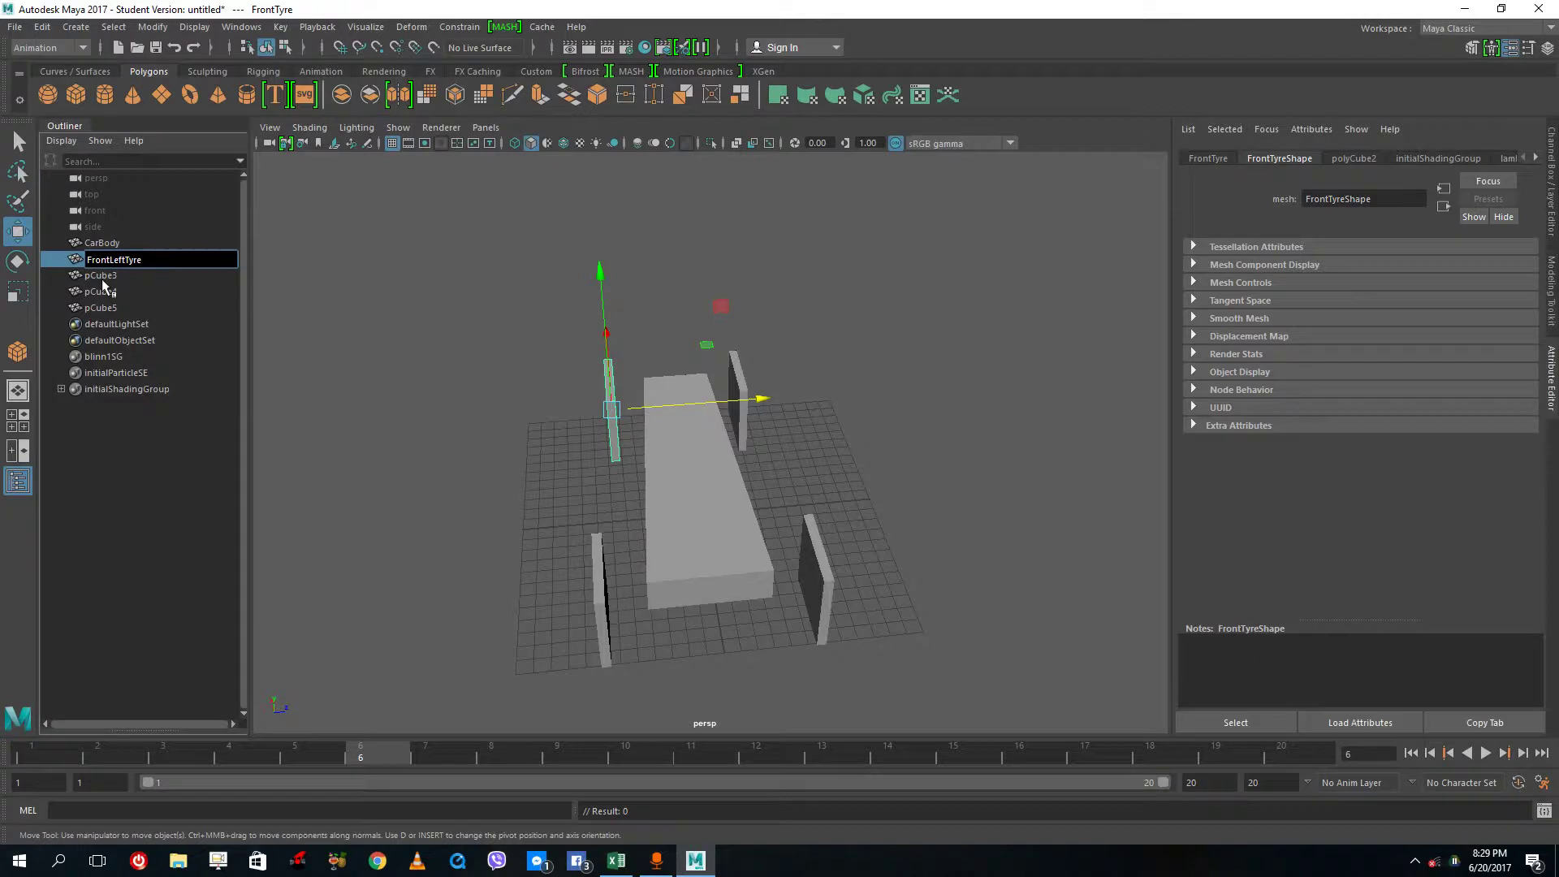
# Step: Rename pCube3, pCube4 and pCube5 to FrontRightTyre, RearRightTyre and RearLeftTyre
pyautogui.doubleClick(108, 276)
pyautogui.write('FrontRightT')
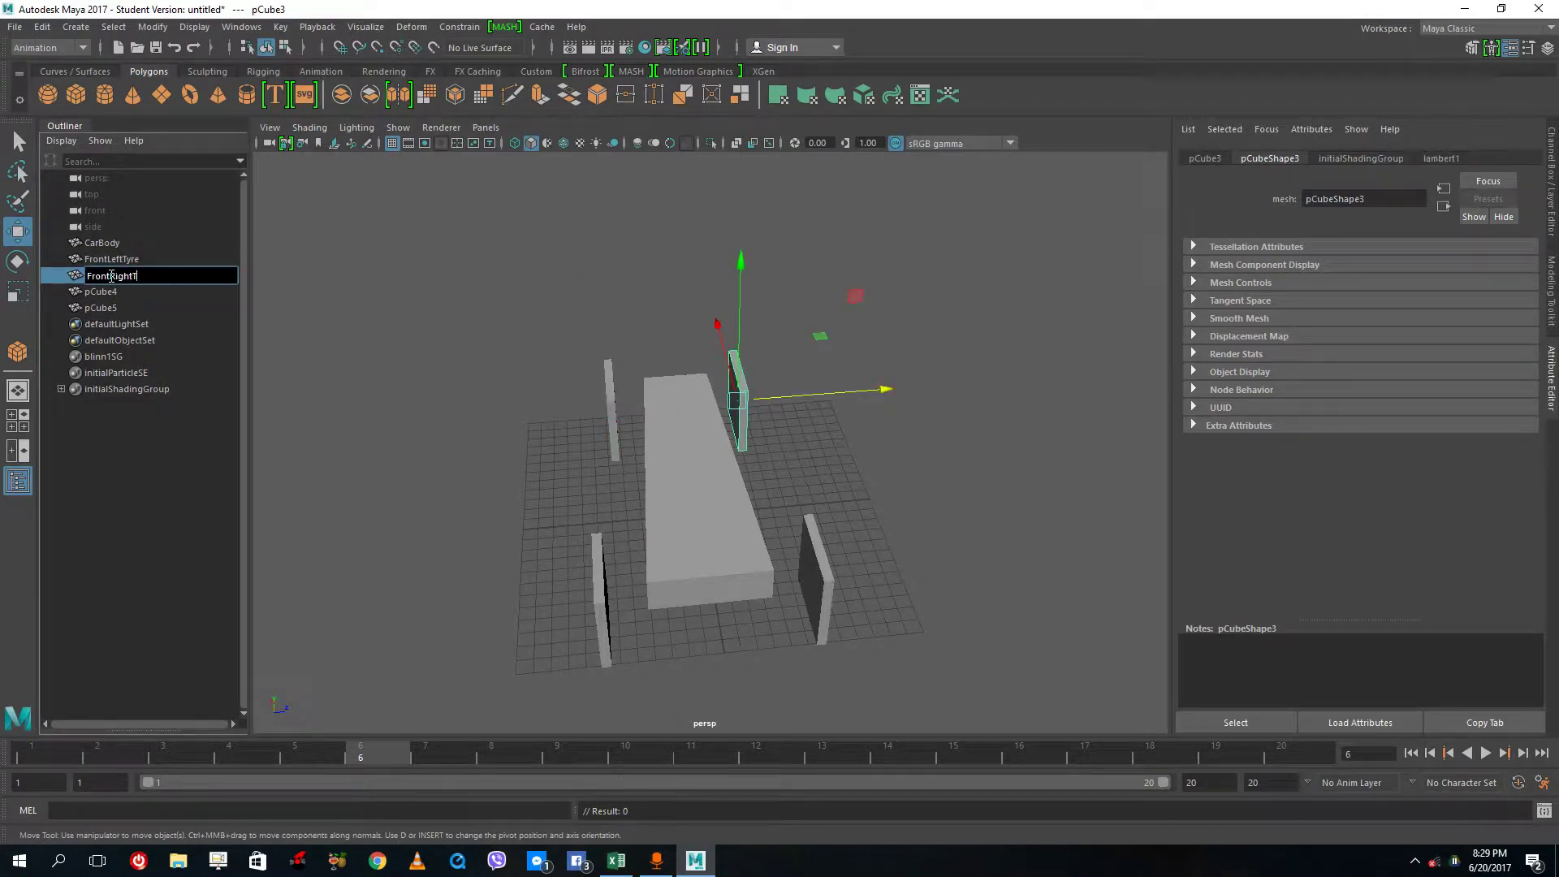
pyautogui.write('yre')
pyautogui.press('Return')
pyautogui.click(103, 291)
pyautogui.doubleClick(103, 291)
pyautogui.write('Rear')
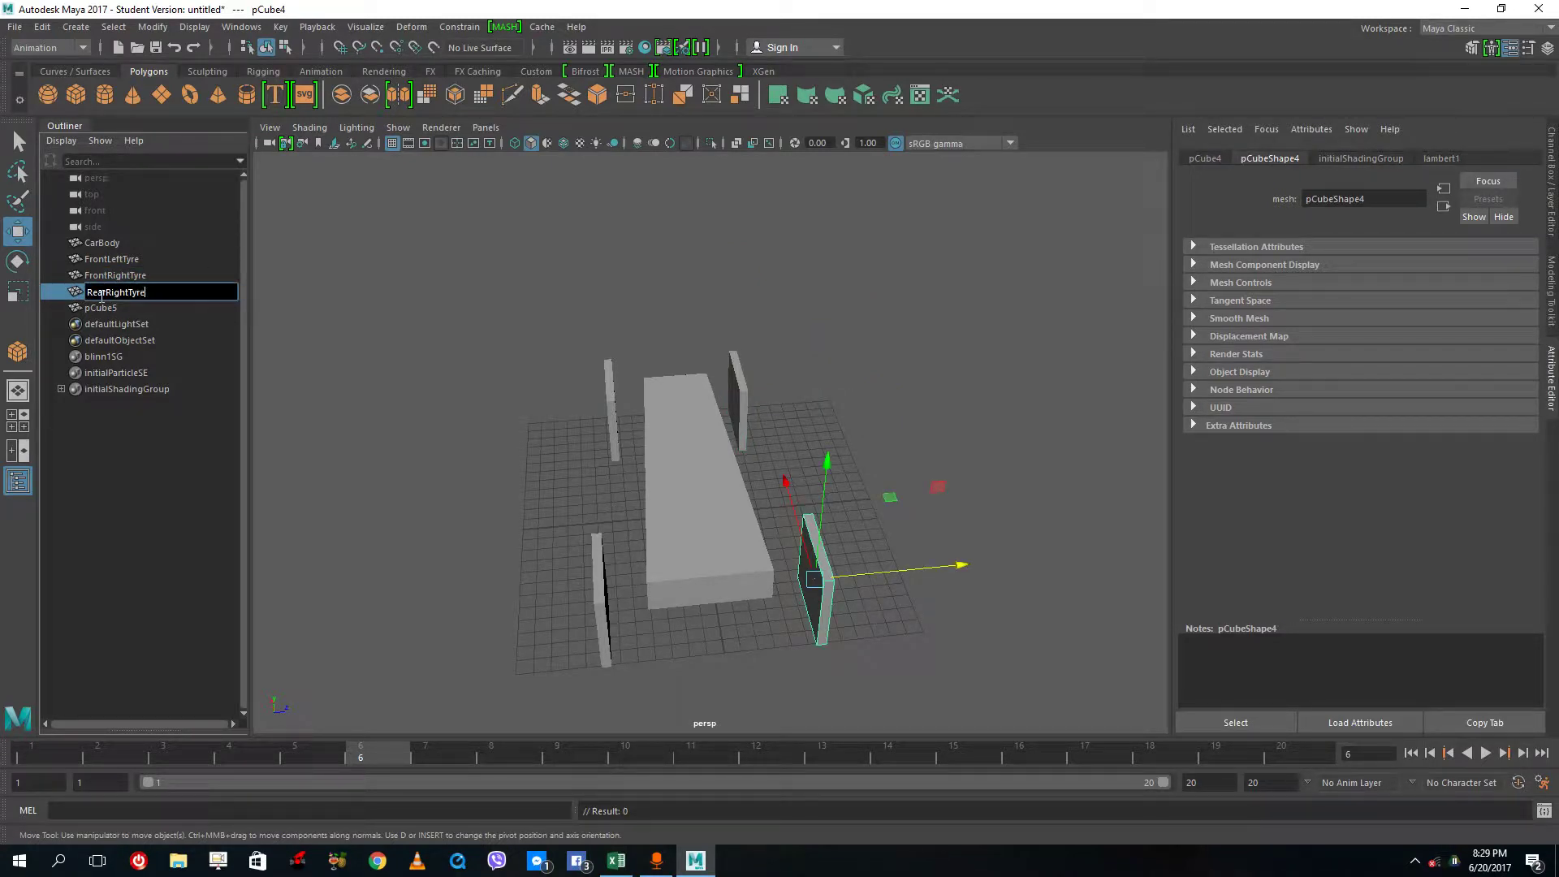
pyautogui.press('Return')
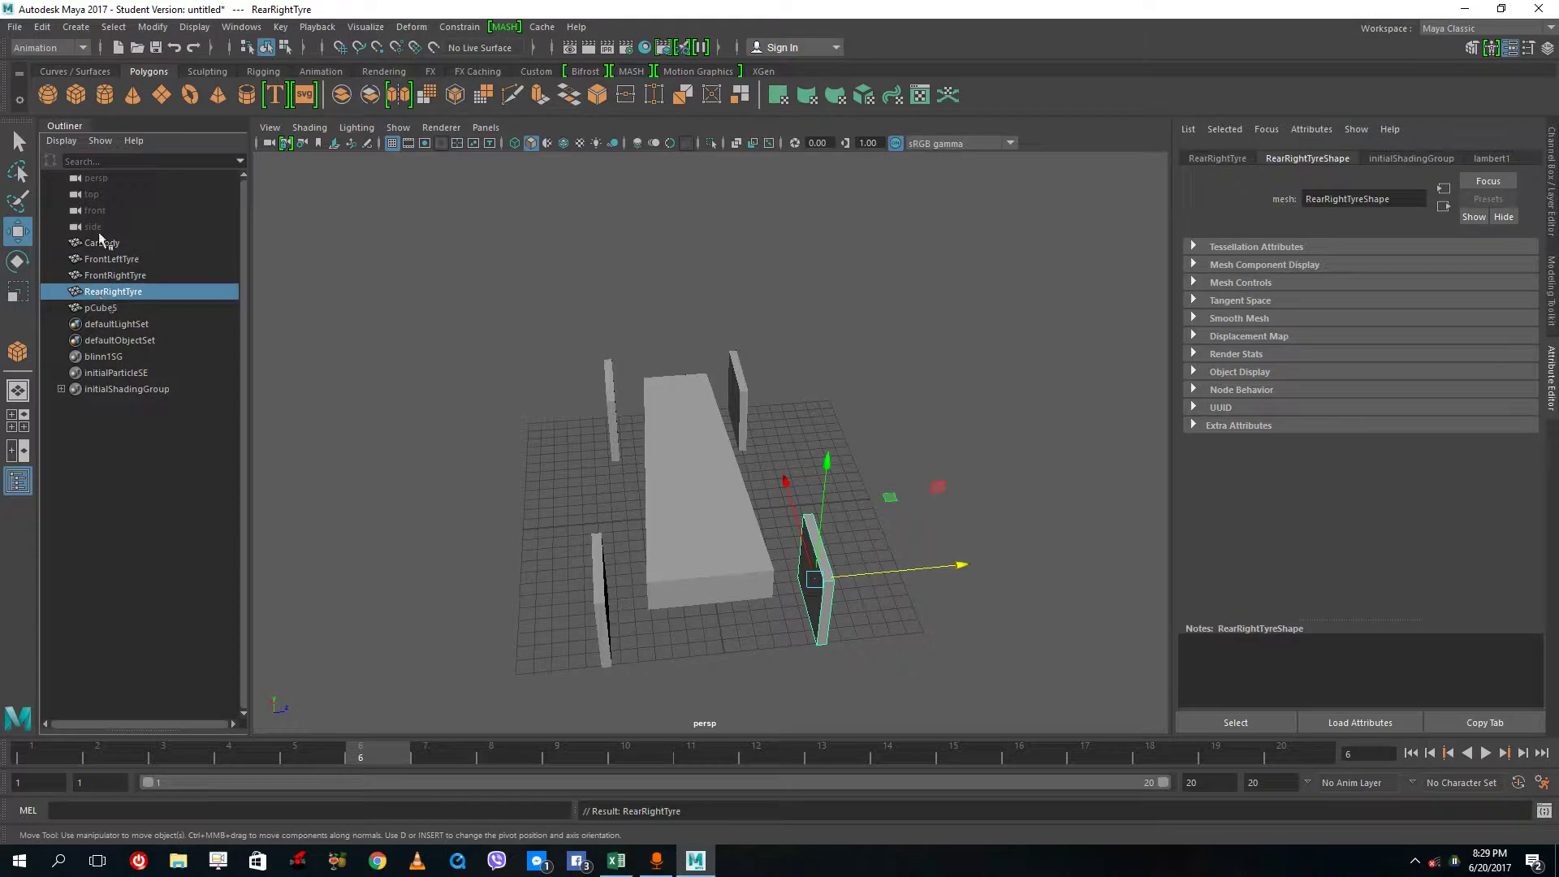
pyautogui.doubleClick(108, 309)
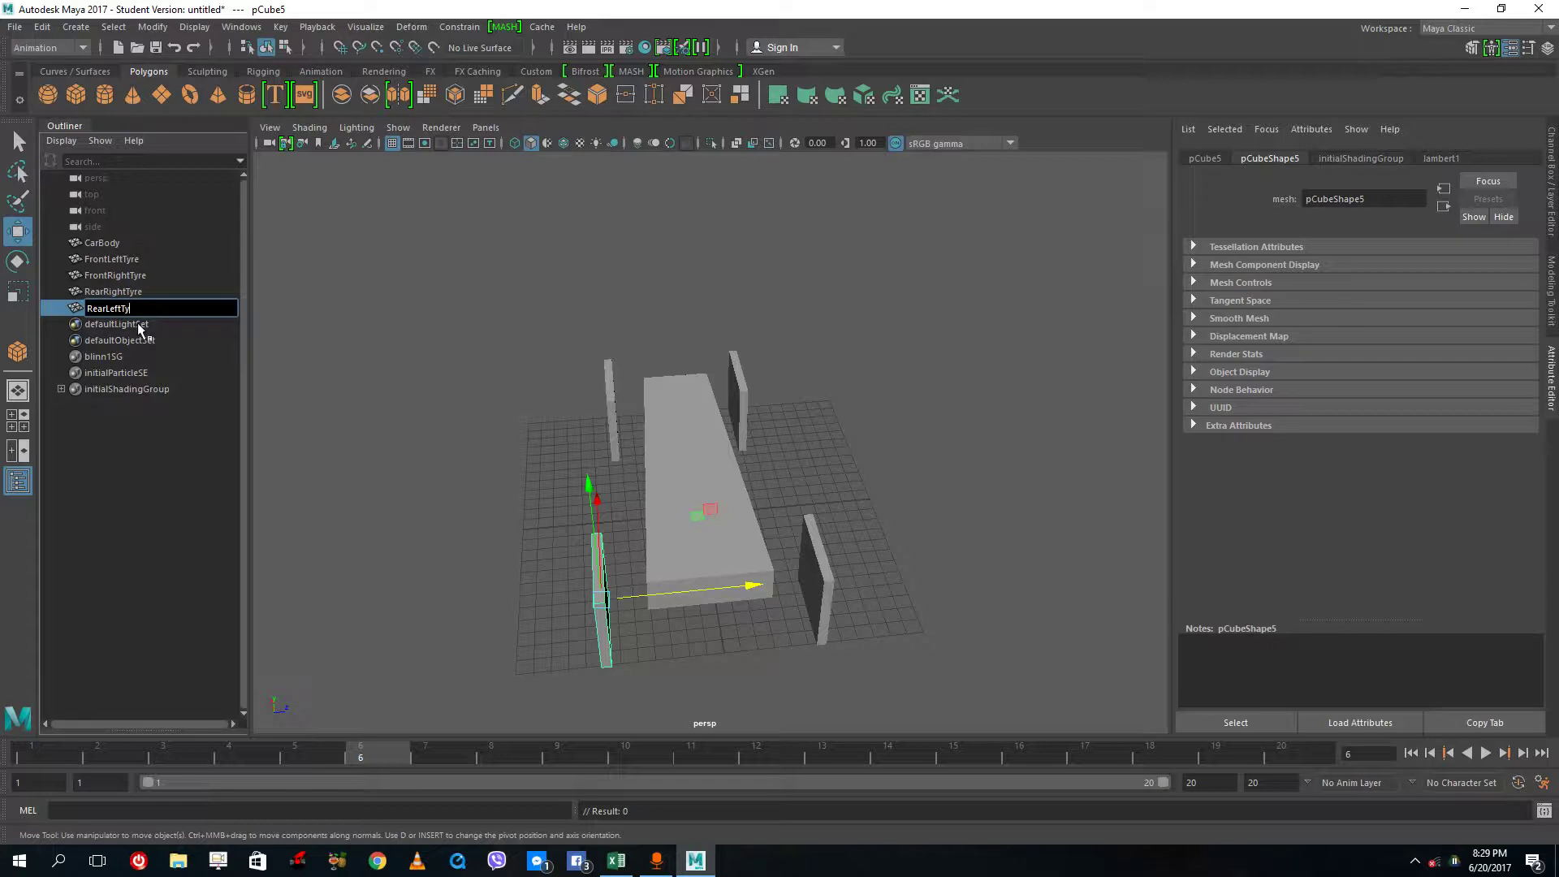
pyautogui.press('Return')
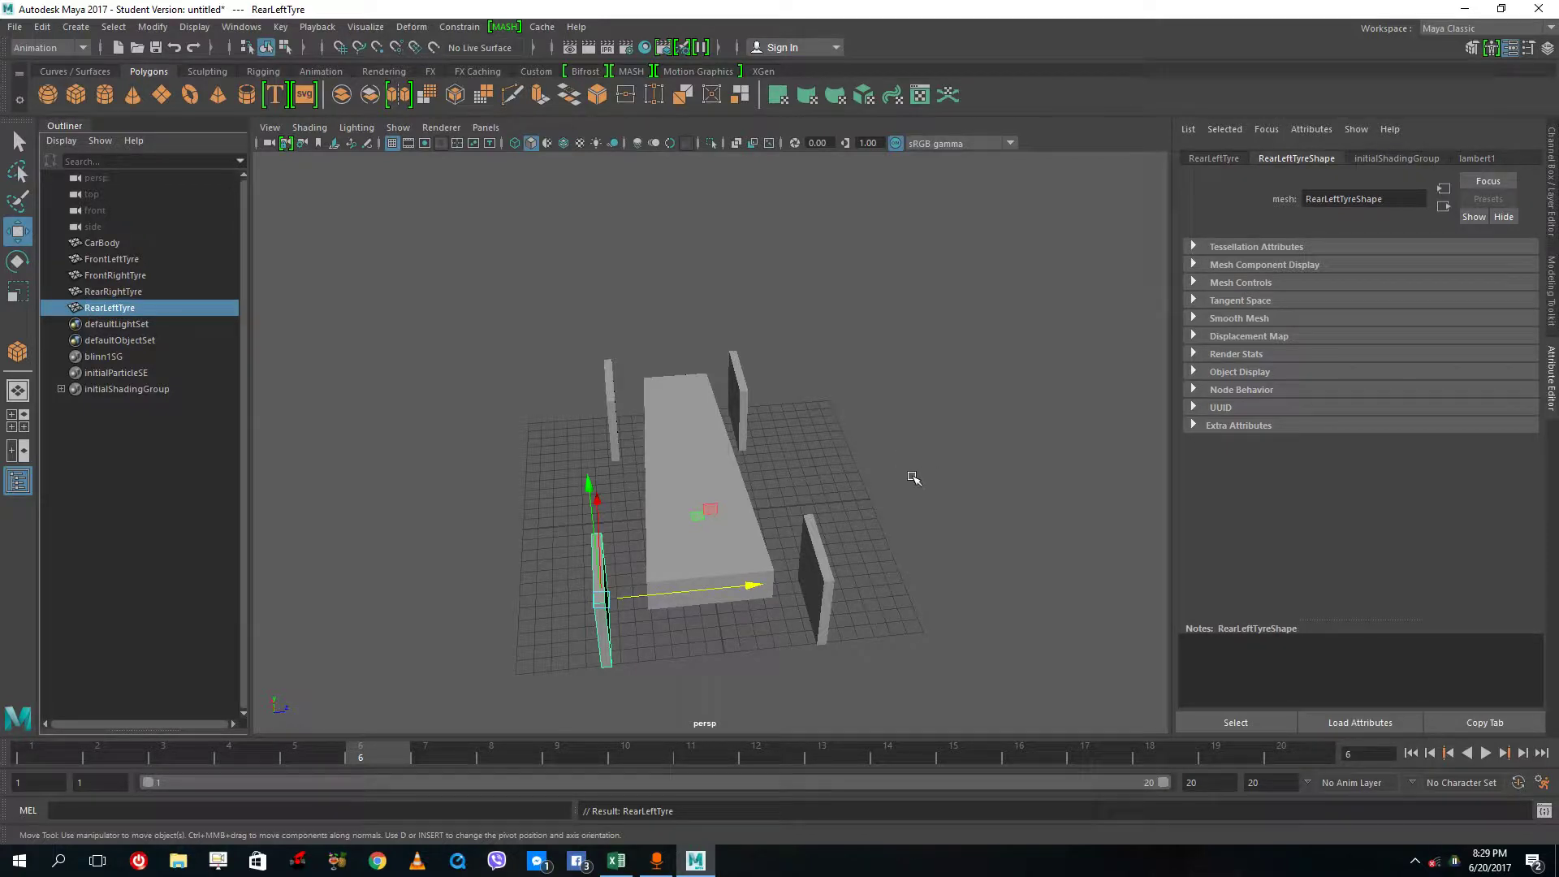
pyautogui.click(861, 428)
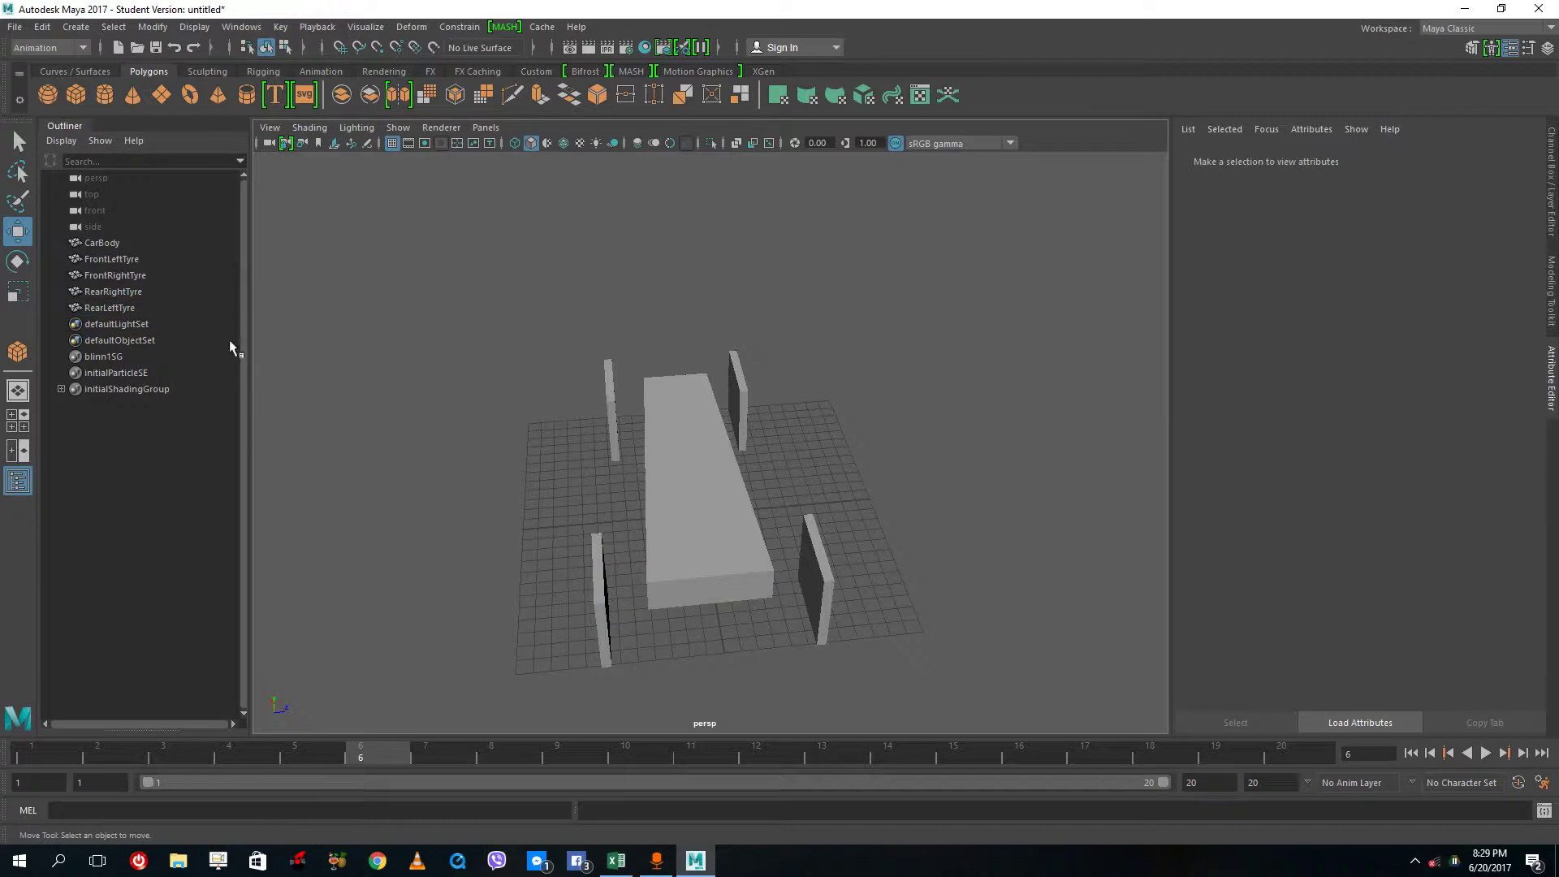
# Step: Parent the four tyres under CarBody
pyautogui.click(96, 260)
pyautogui.keyDown('shift'); pyautogui.click(101, 307); pyautogui.keyUp('shift')
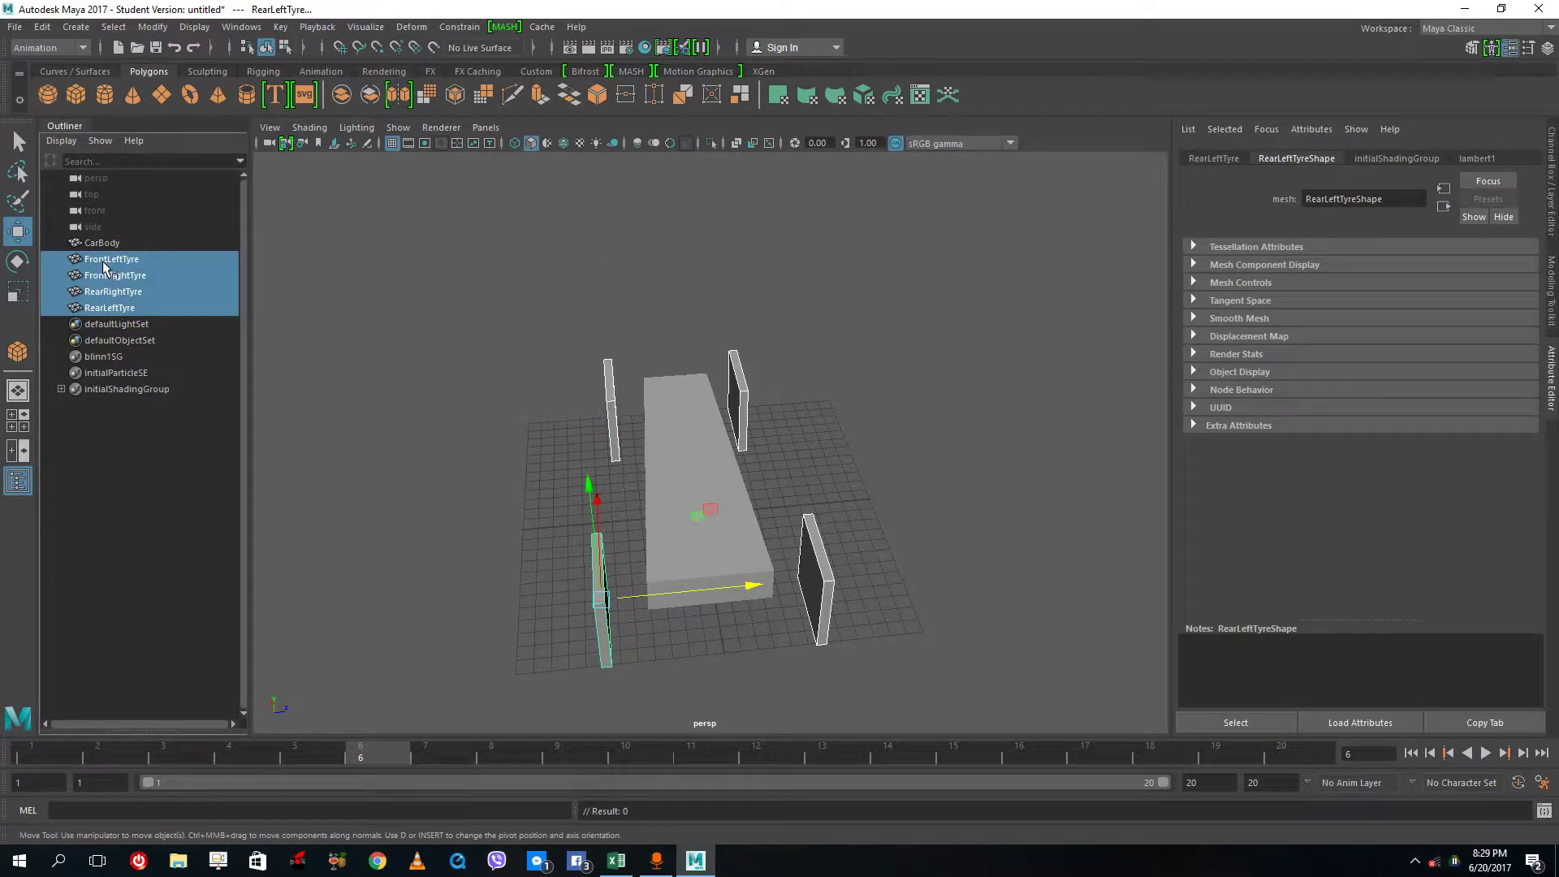
pyautogui.keyDown('ctrl'); pyautogui.click(102, 243); pyautogui.keyUp('ctrl')
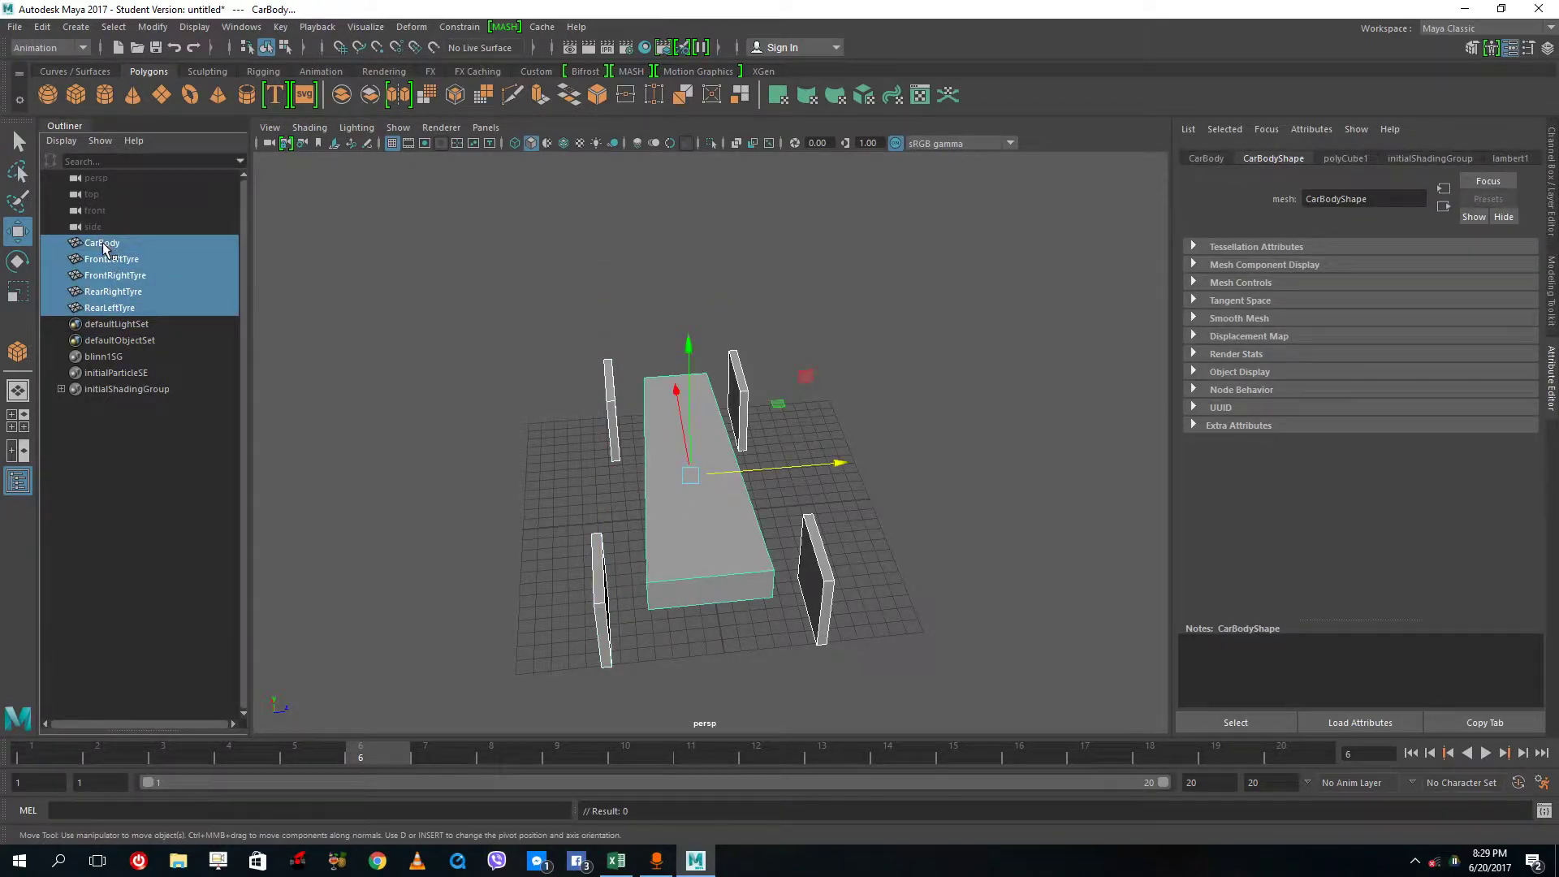
pyautogui.press('p')
pyautogui.click(801, 351)
pyautogui.click(691, 455)
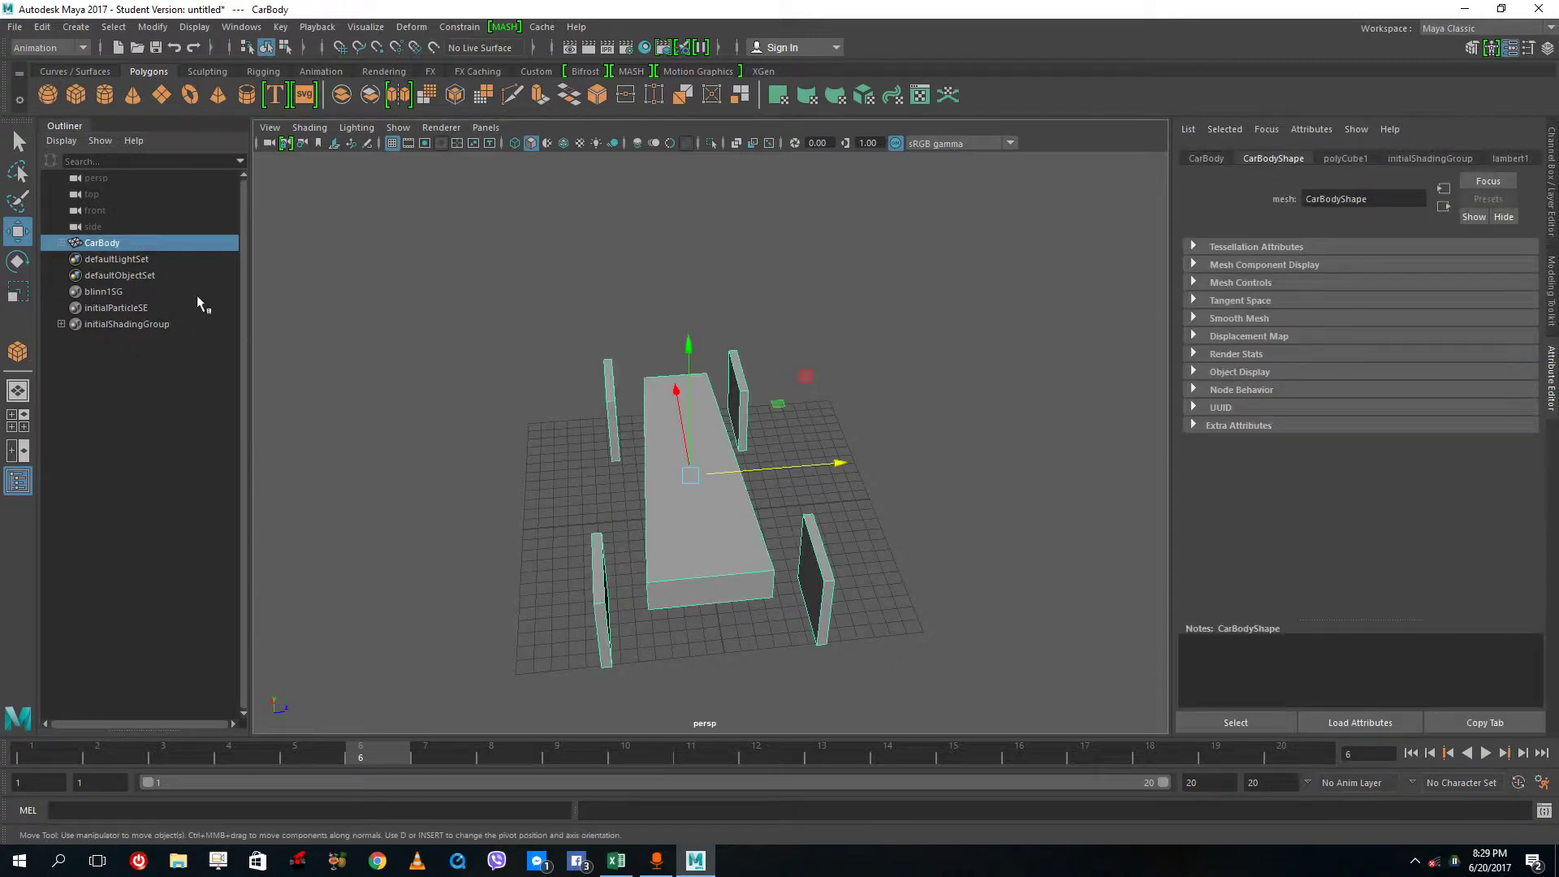
pyautogui.click(61, 244)
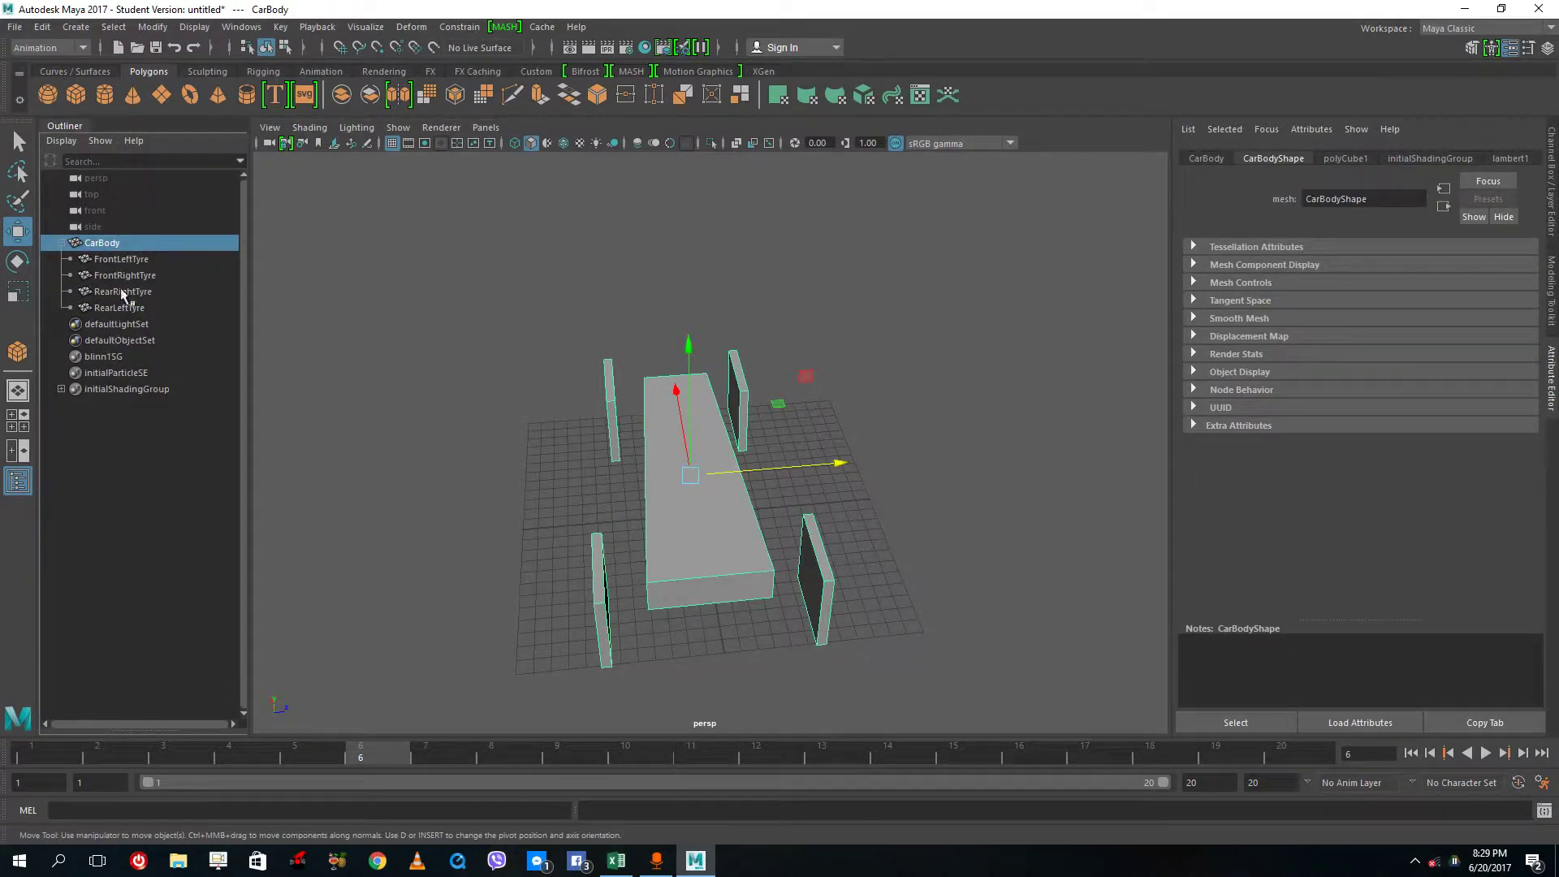
pyautogui.click(62, 244)
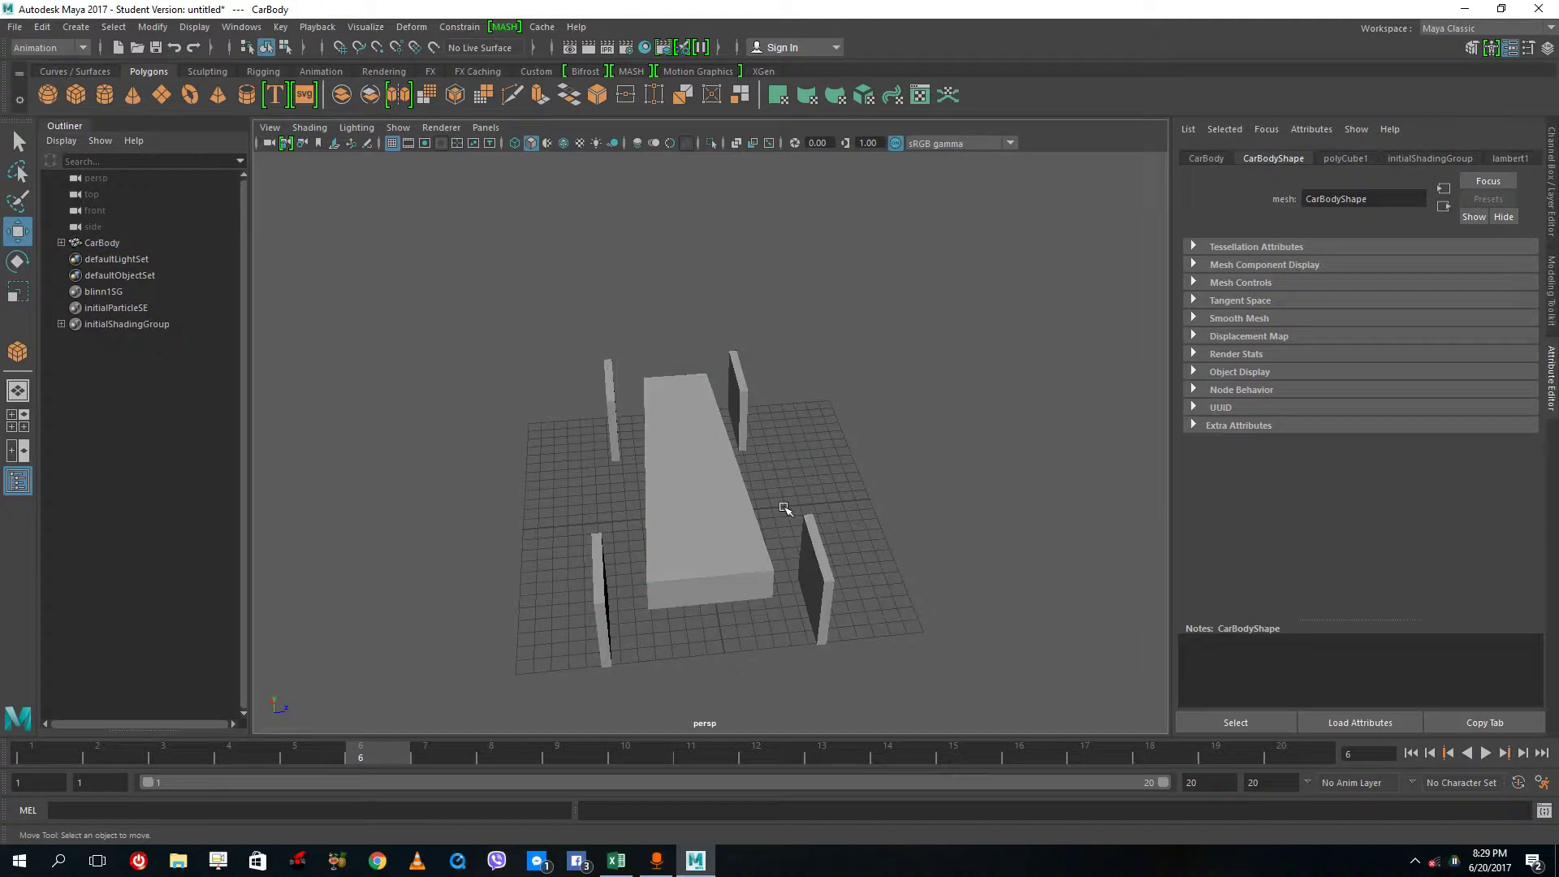
# Step: Slide the car along X and pick the NURBS Circle tool from the Curves shelf
pyautogui.moveTo(678, 383); pyautogui.dragTo(816, 416)
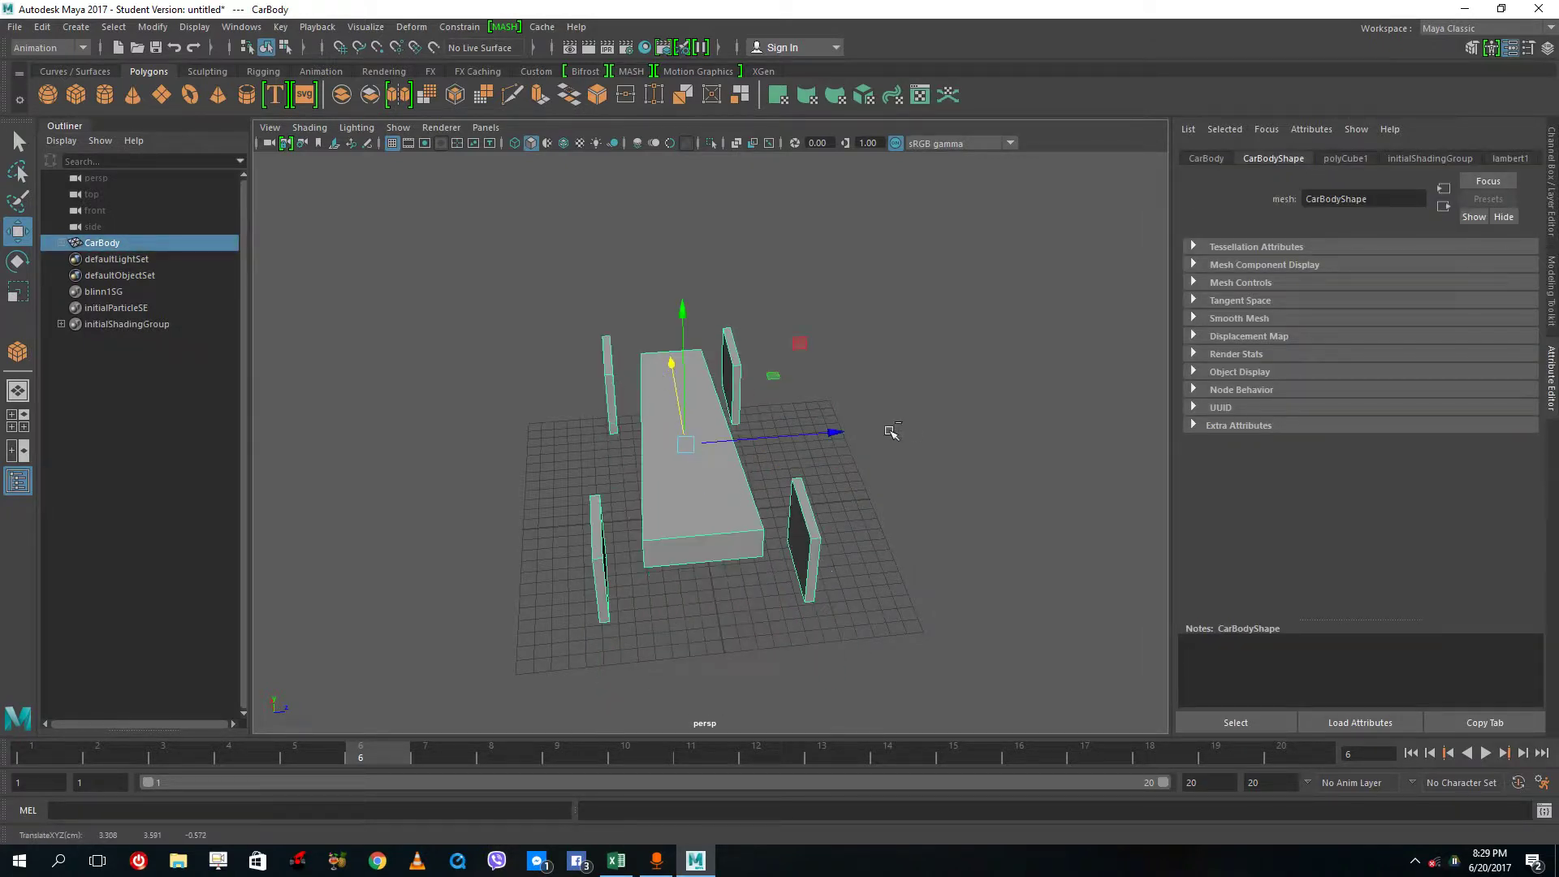
pyautogui.click(915, 431)
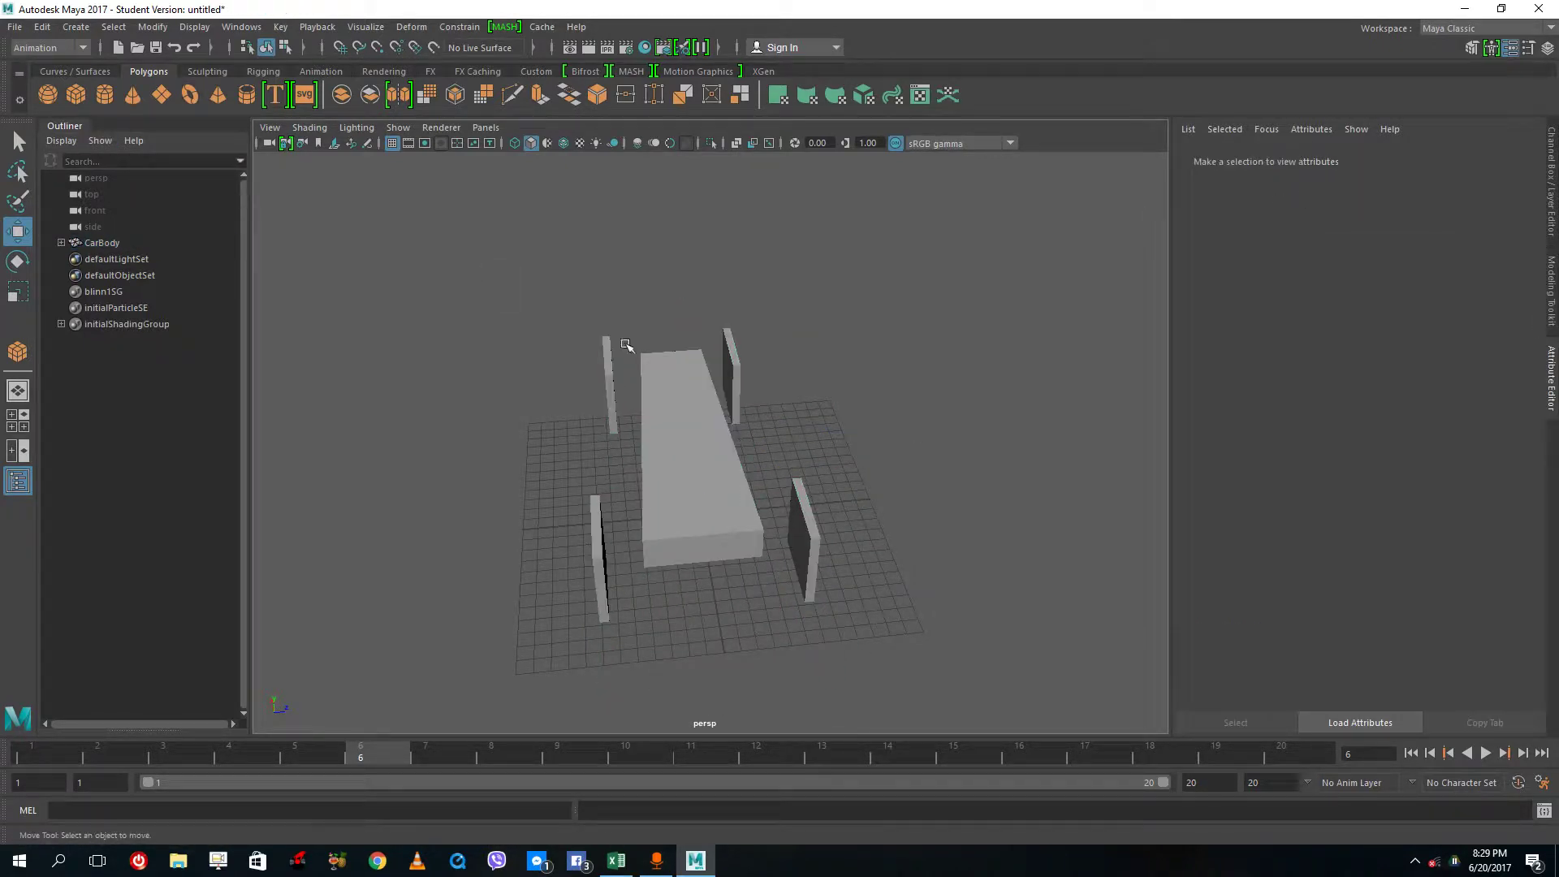
pyautogui.keyDown('alt'); pyautogui.moveTo(613, 472); pyautogui.dragTo(780, 479); pyautogui.keyUp('alt')
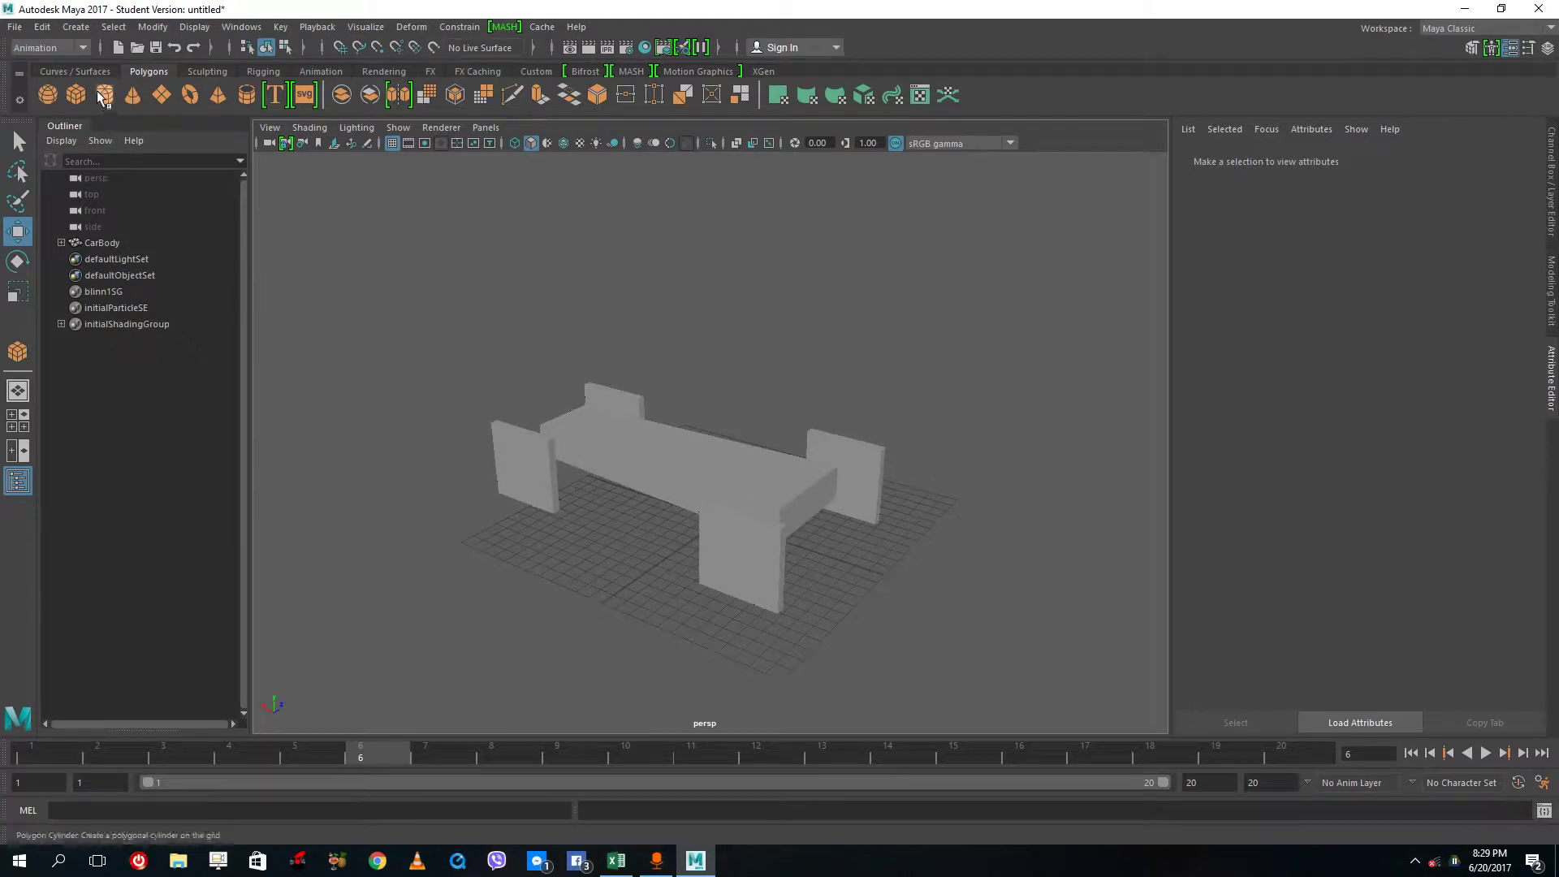
pyautogui.click(75, 71)
pyautogui.click(48, 94)
# Step: Draw a large NURBS circle around the car, rename it Car_Controller, and raise it
pyautogui.moveTo(662, 516); pyautogui.dragTo(924, 680)
pyautogui.click(112, 260)
pyautogui.doubleClick(111, 260)
pyautogui.write('c')
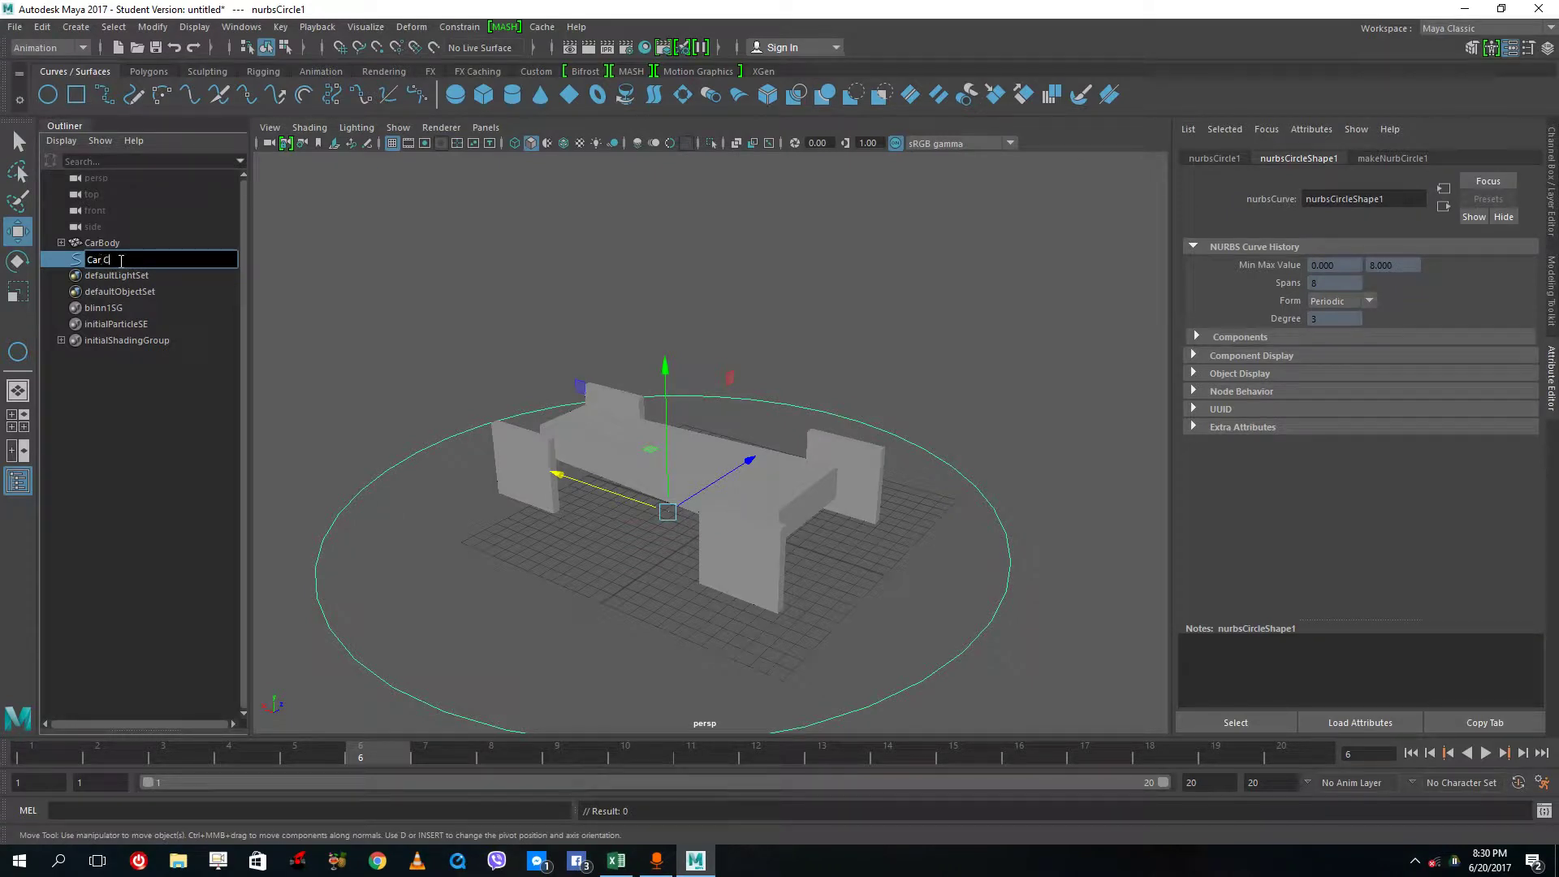
pyautogui.write('ar Controller')
pyautogui.press('Return')
pyautogui.moveTo(678, 408); pyautogui.dragTo(678, 342)
# Step: Parent CarBody under Car_Controller and move the whole rig along X
pyautogui.click(106, 245)
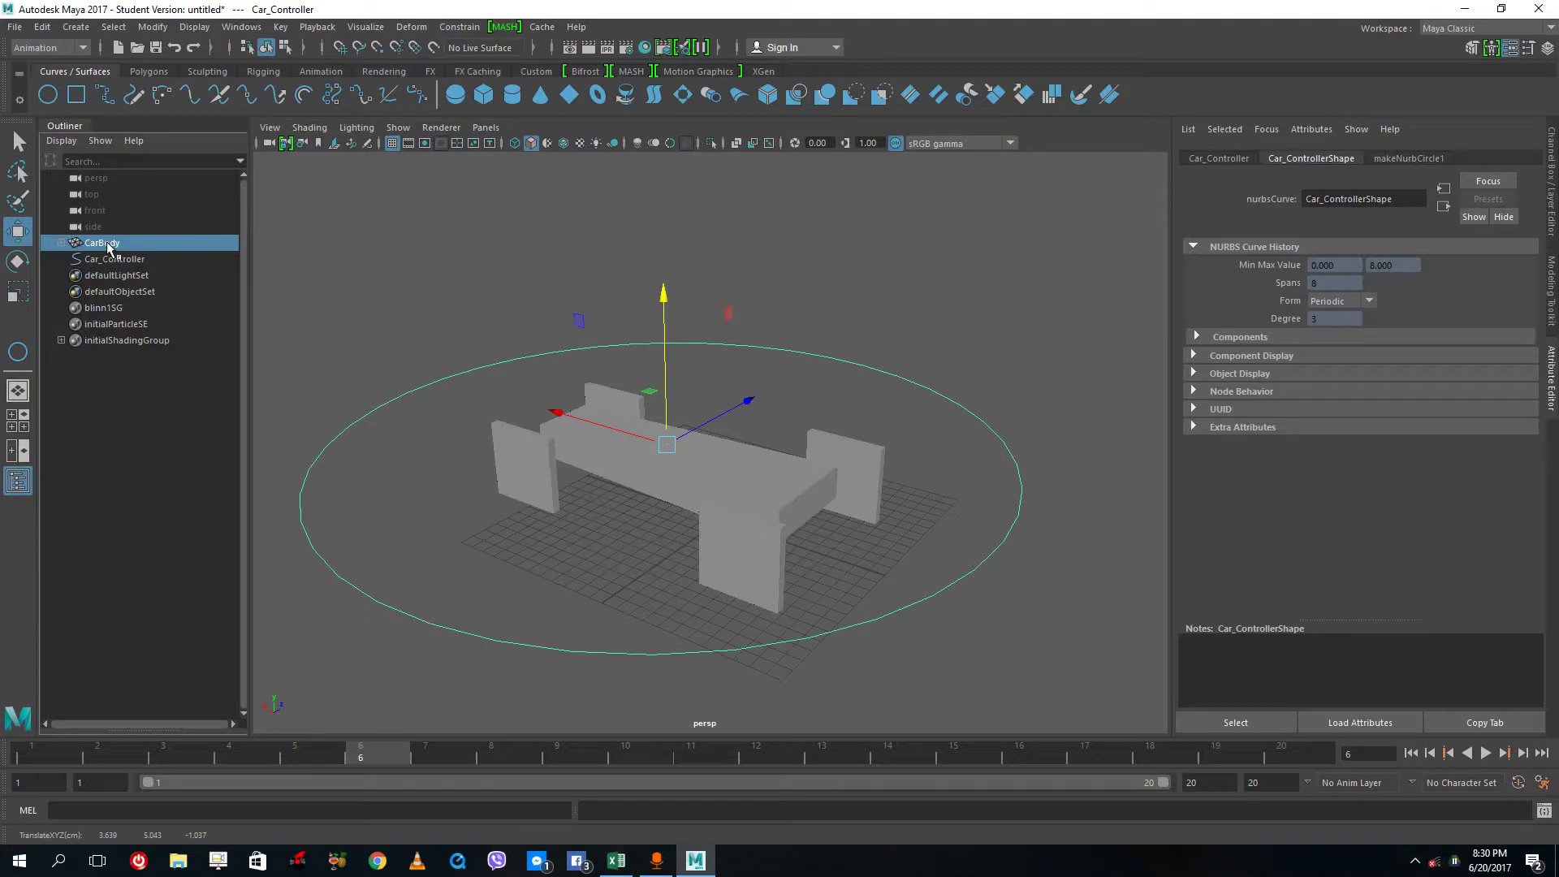
pyautogui.keyDown('ctrl'); pyautogui.click(114, 260); pyautogui.keyUp('ctrl')
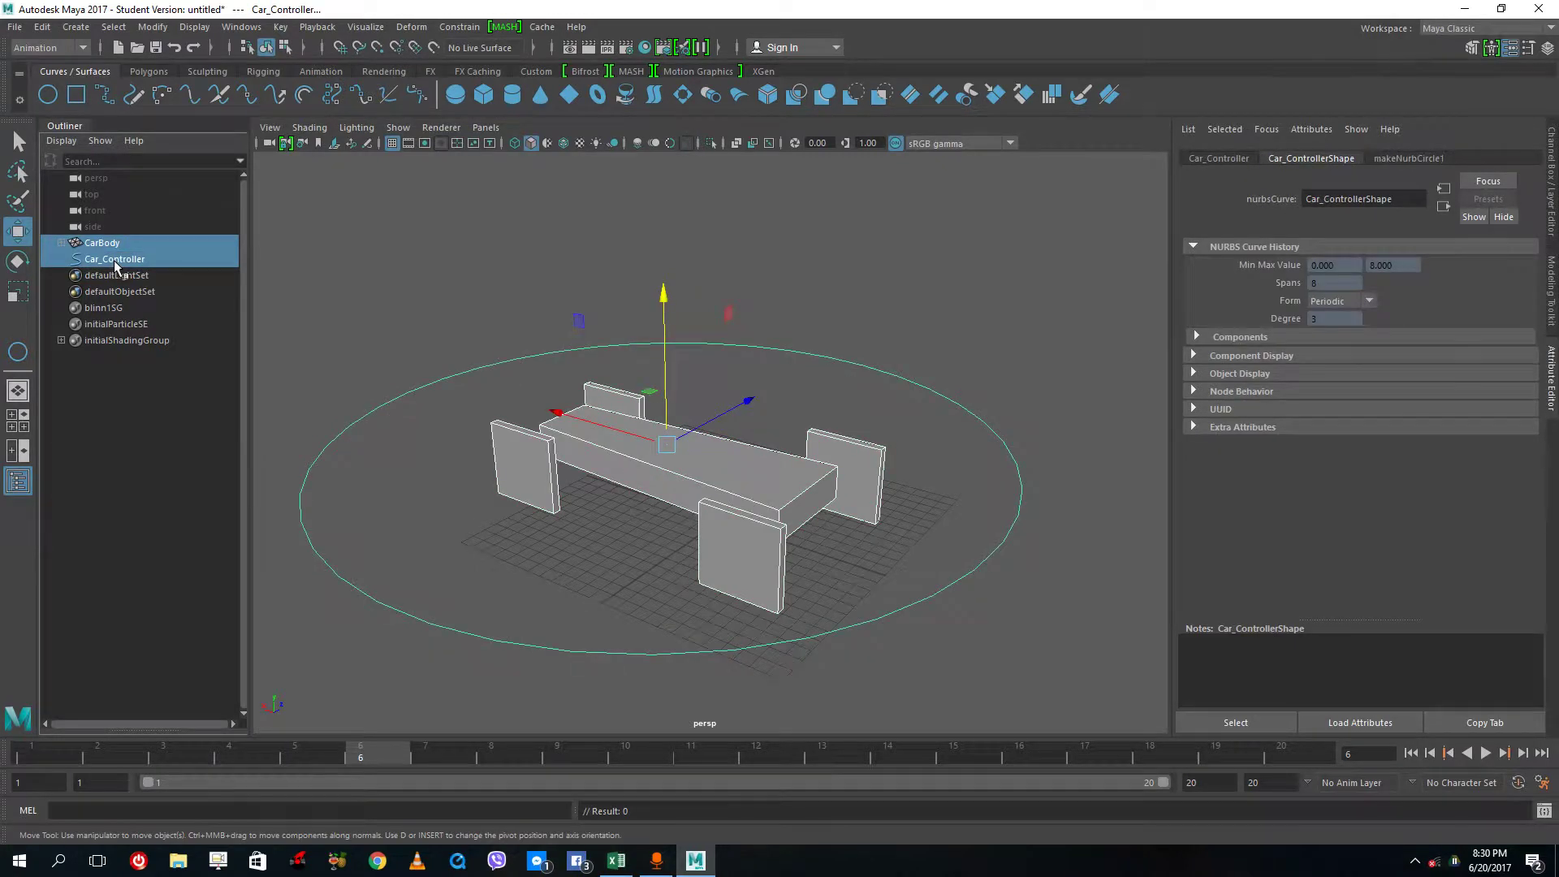
pyautogui.press('p')
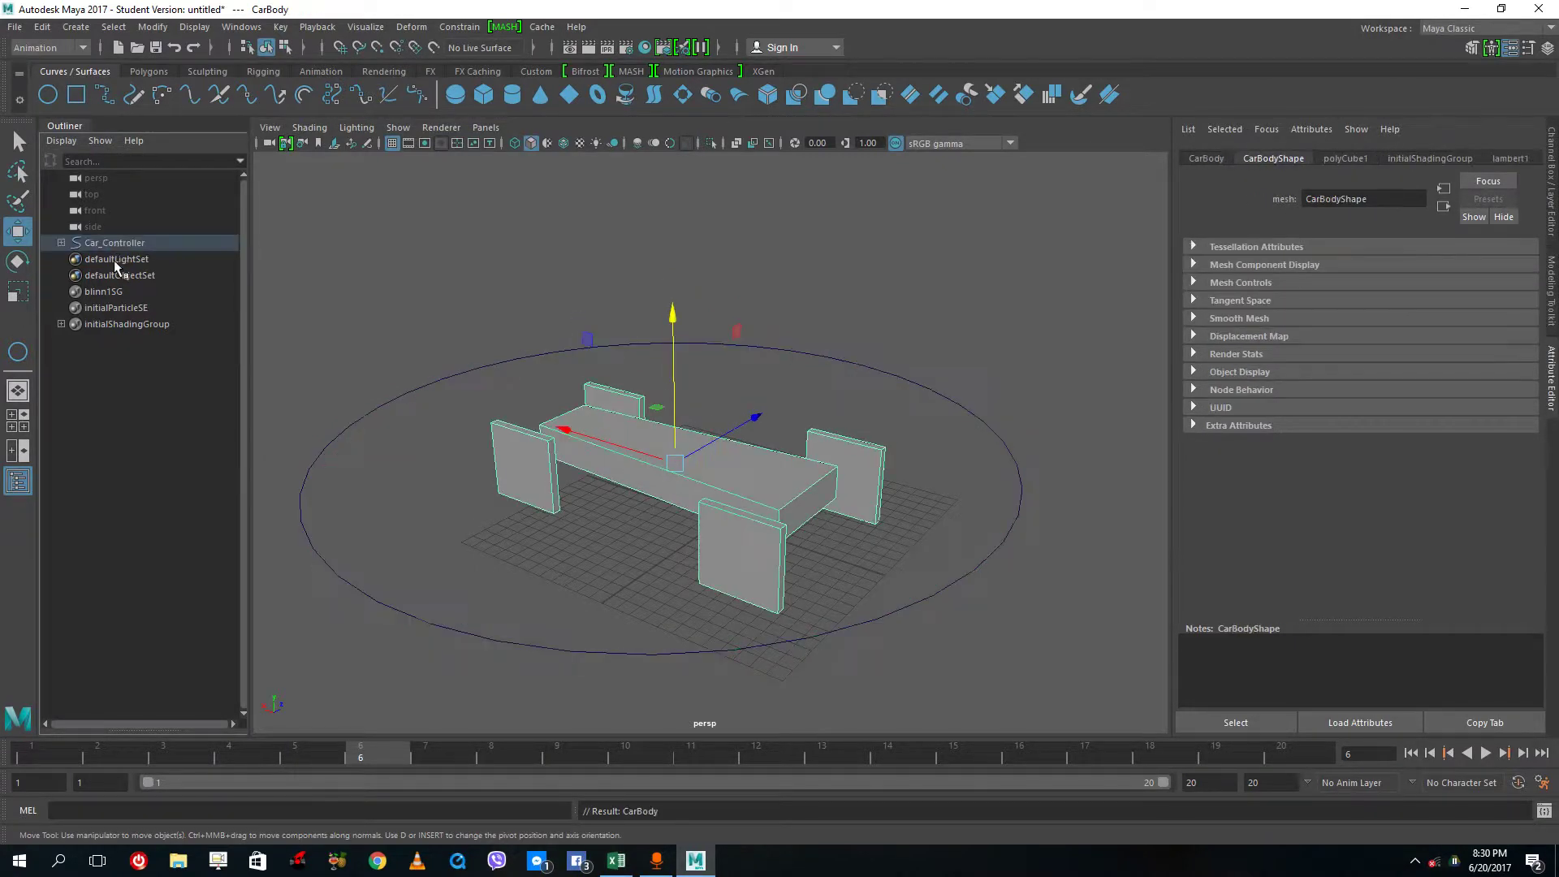
pyautogui.click(986, 424)
pyautogui.moveTo(620, 416); pyautogui.dragTo(630, 520)
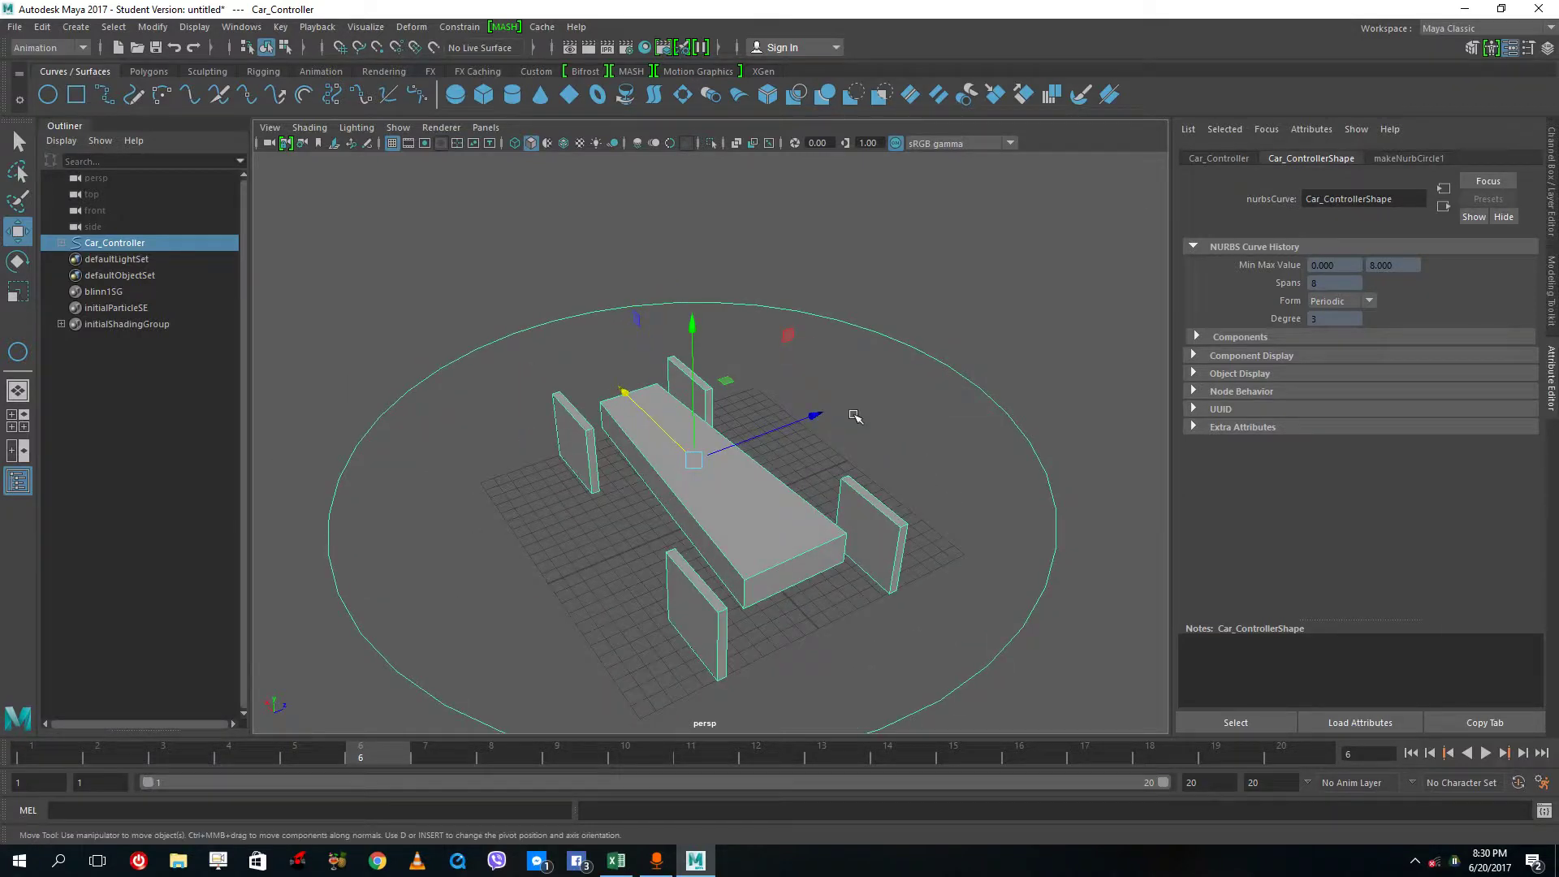
pyautogui.click(856, 407)
pyautogui.keyDown('alt'); pyautogui.moveTo(833, 497); pyautogui.dragTo(906, 504); pyautogui.keyUp('alt')
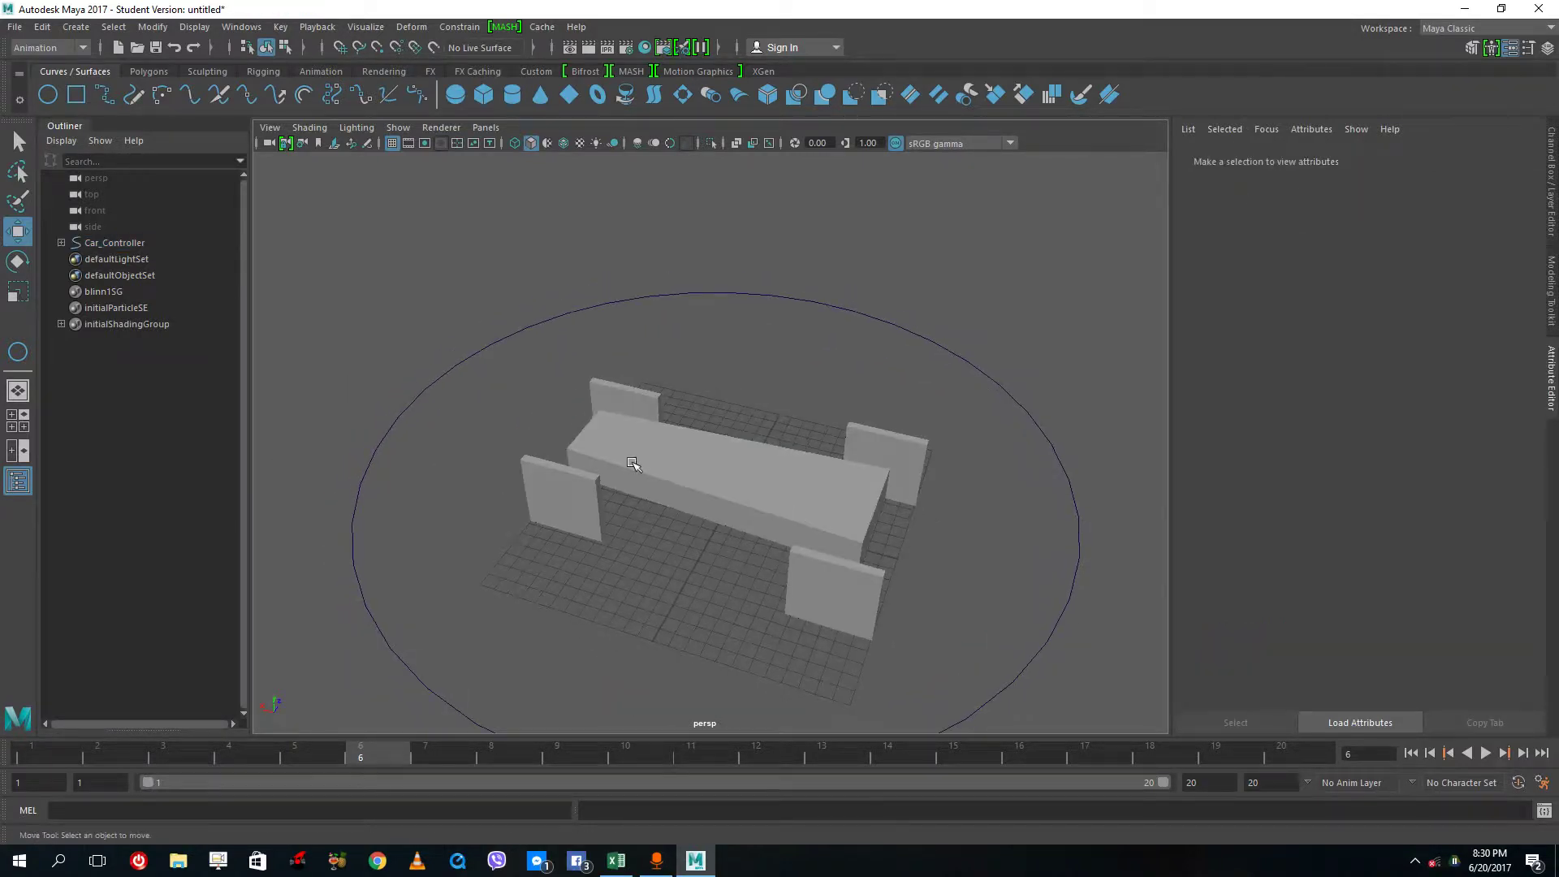
pyautogui.click(633, 394)
pyautogui.click(568, 515)
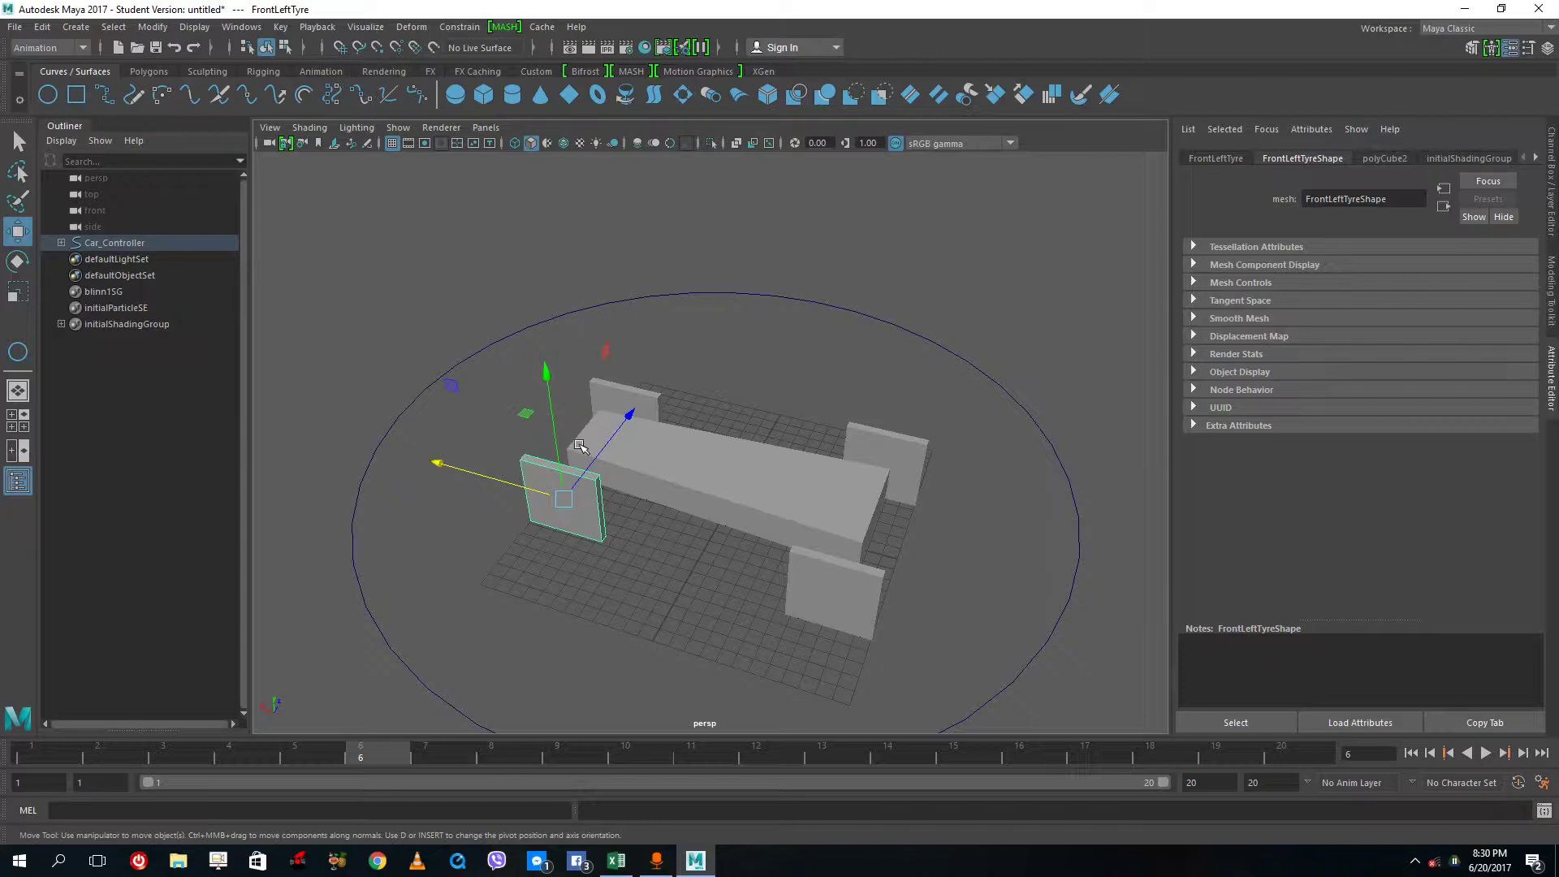
# Step: Draw a small circle and scale alternate control vertices inward to form a star
pyautogui.click(18, 352)
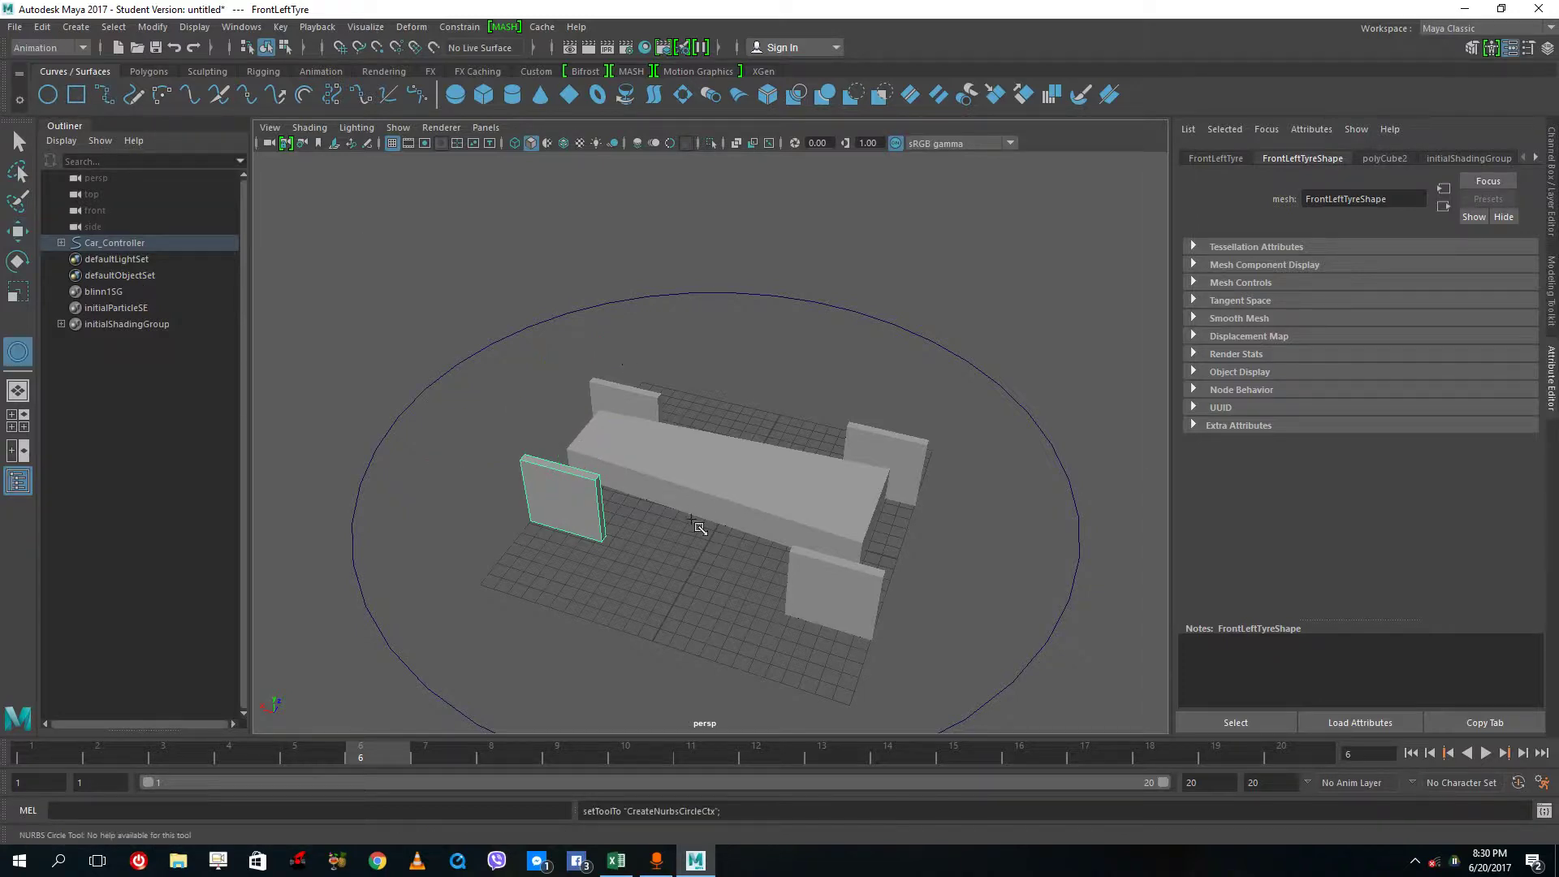
pyautogui.moveTo(706, 526); pyautogui.dragTo(735, 325)
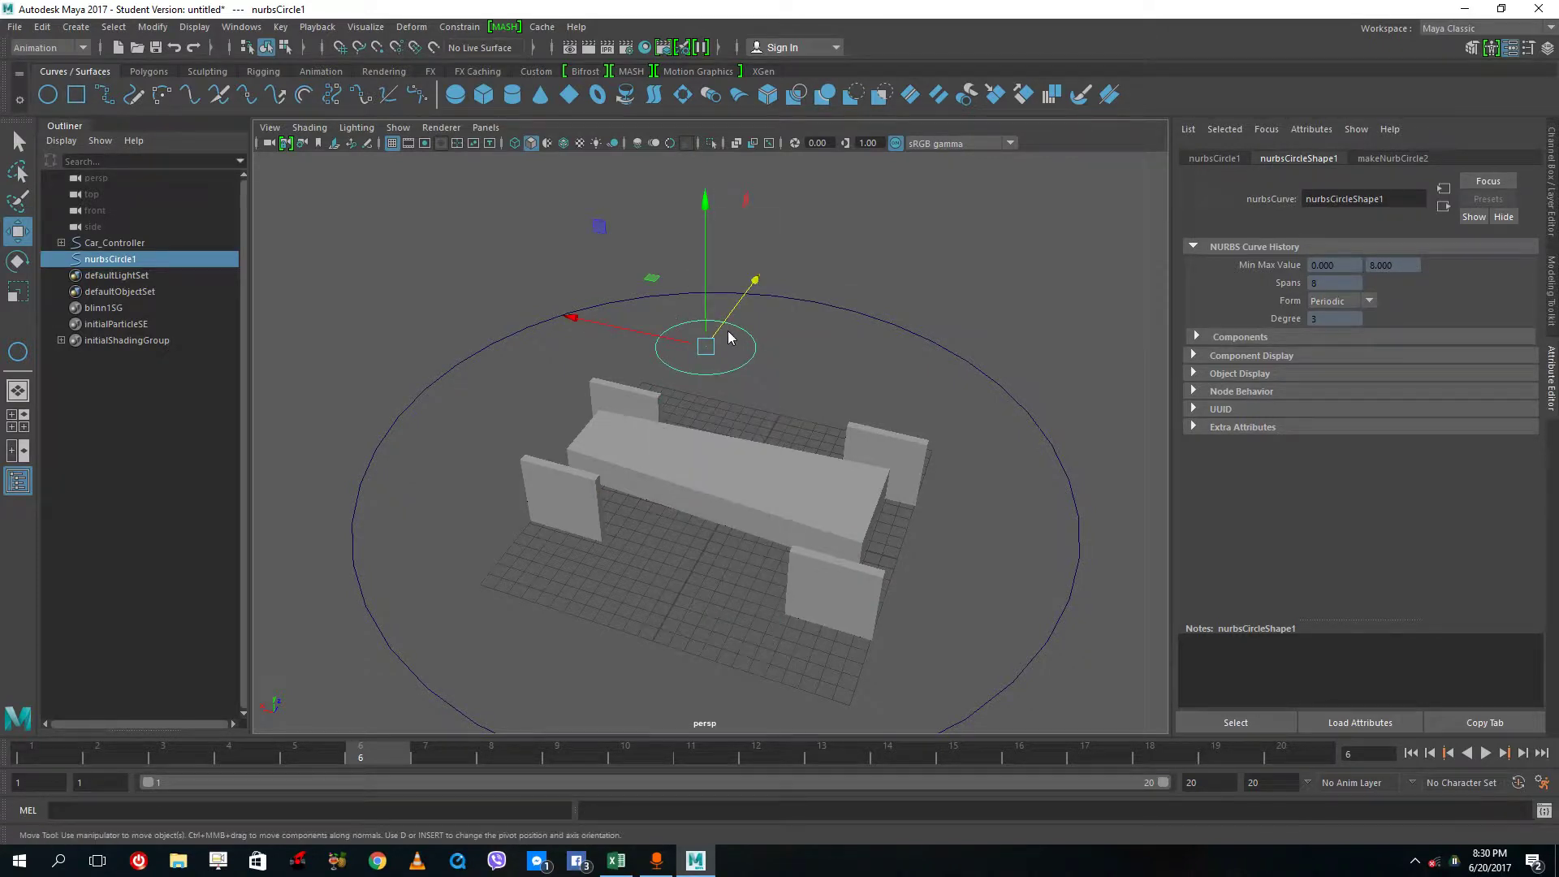
pyautogui.moveTo(741, 329); pyautogui.dragTo(710, 280, button='right')
pyautogui.click(684, 319)
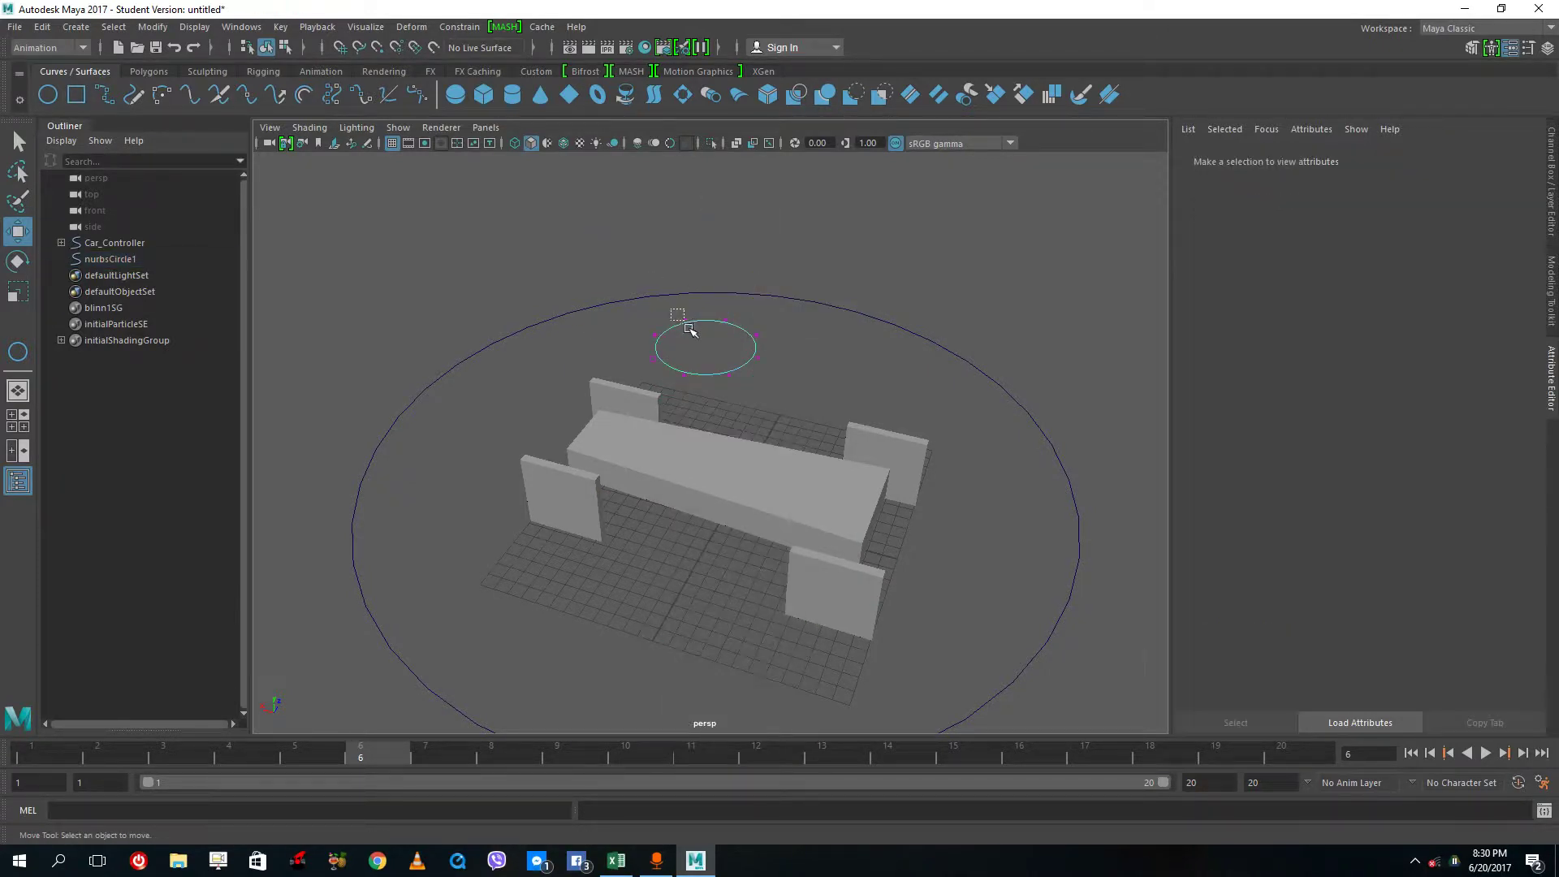
pyautogui.keyDown('shift'); pyautogui.click(756, 334); pyautogui.keyUp('shift')
pyautogui.keyDown('shift'); pyautogui.click(729, 375); pyautogui.keyUp('shift')
pyautogui.keyDown('shift'); pyautogui.click(654, 358); pyautogui.keyUp('shift')
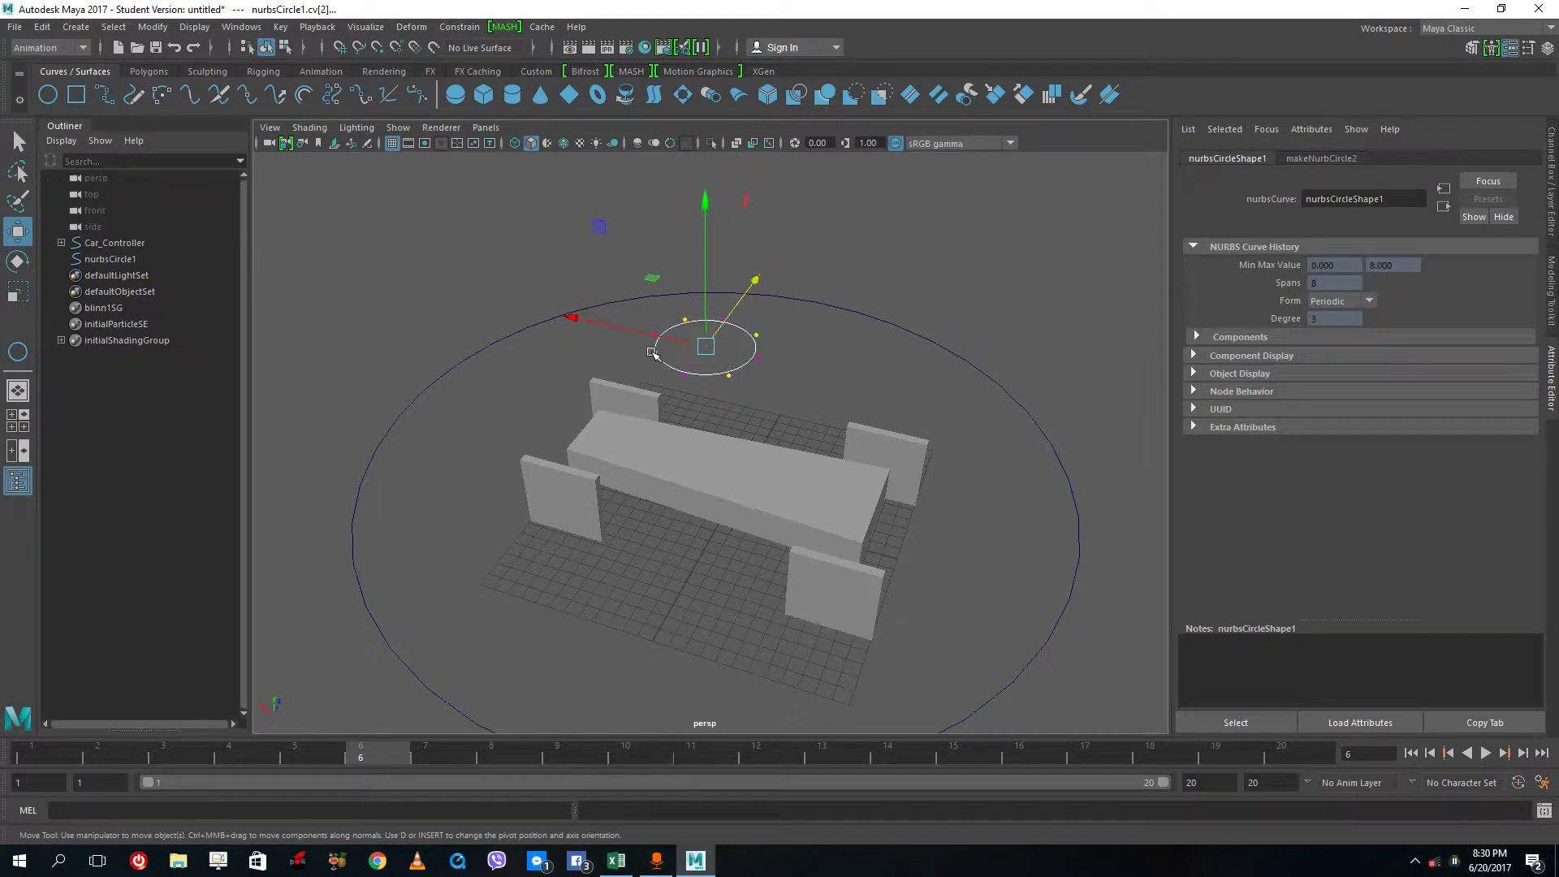
pyautogui.click(16, 297)
pyautogui.moveTo(706, 346); pyautogui.dragTo(670, 356)
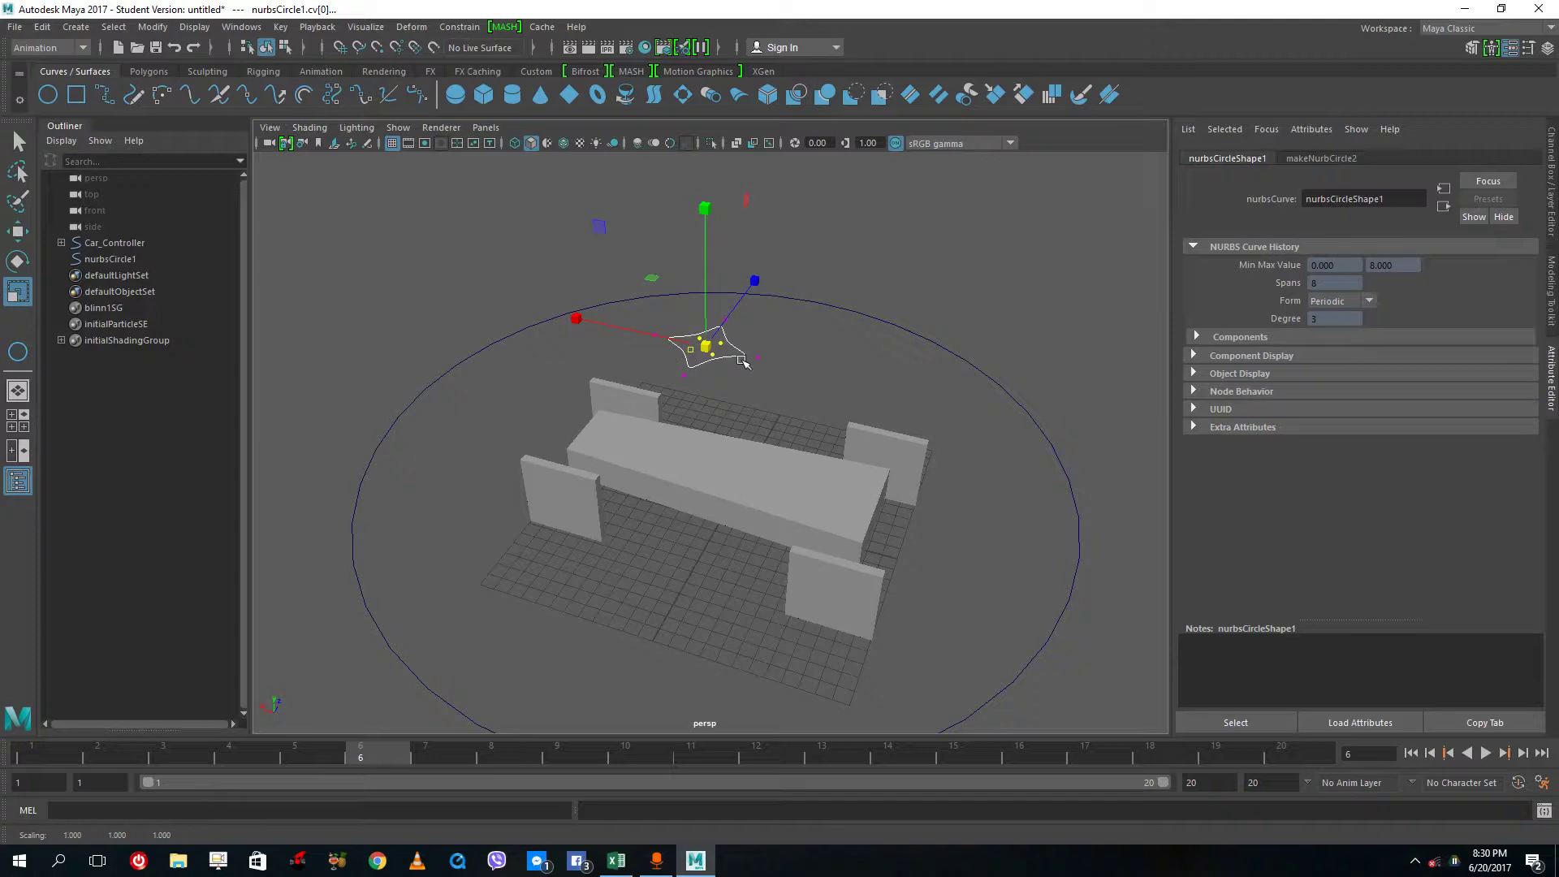
pyautogui.click(726, 389)
# Step: Add a second small circle and position both curves above the car body
pyautogui.click(48, 94)
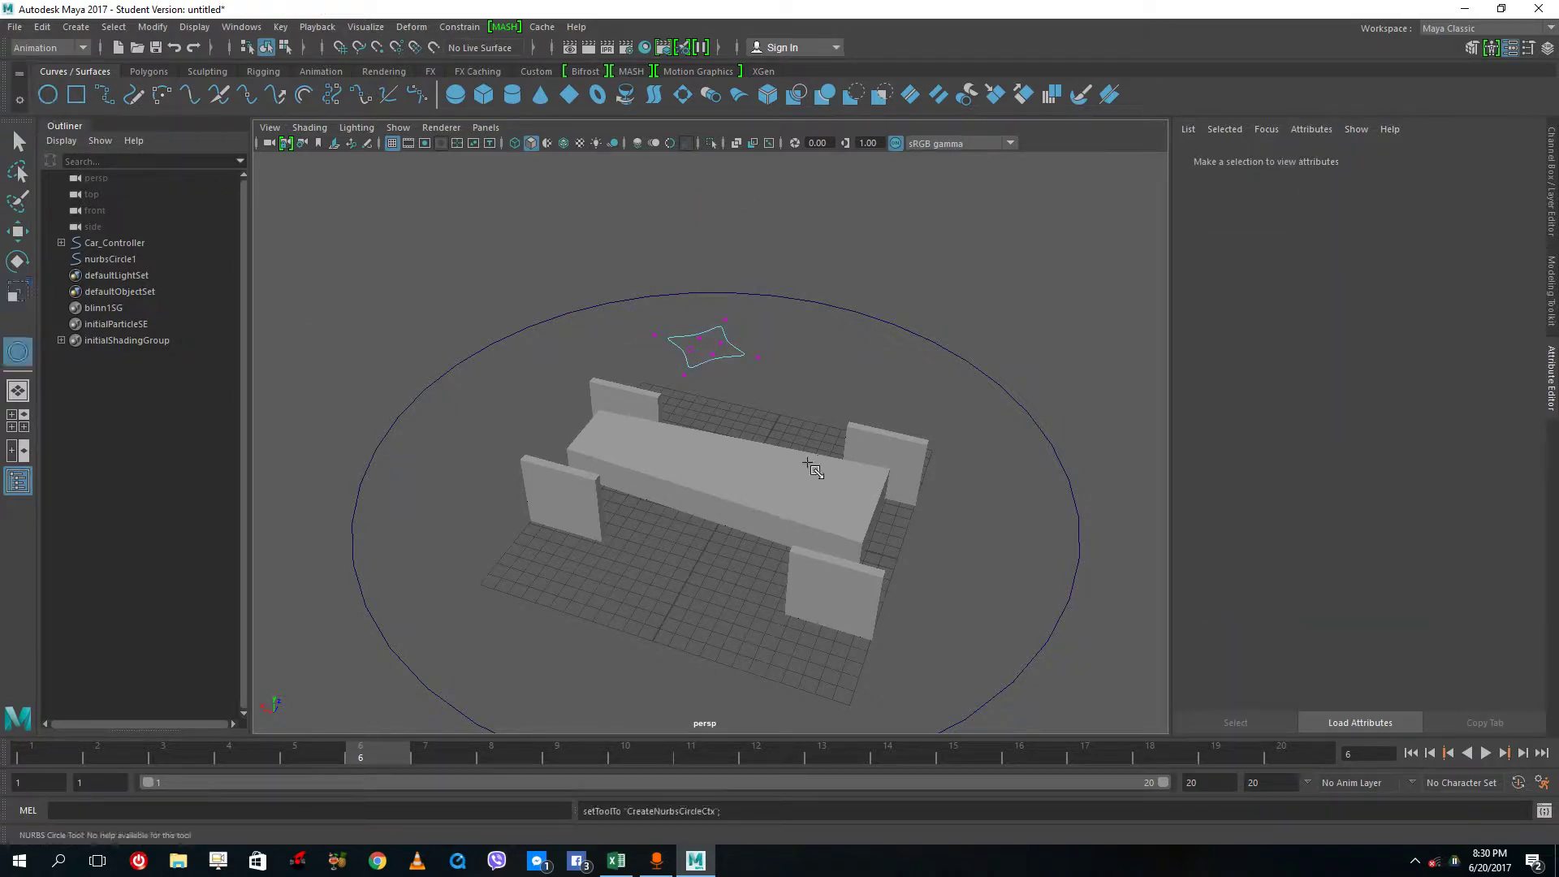
pyautogui.click(703, 515)
pyautogui.press('w')
pyautogui.moveTo(690, 399); pyautogui.dragTo(690, 295)
pyautogui.keyDown('alt'); pyautogui.moveTo(916, 432); pyautogui.dragTo(810, 422); pyautogui.keyUp('alt')
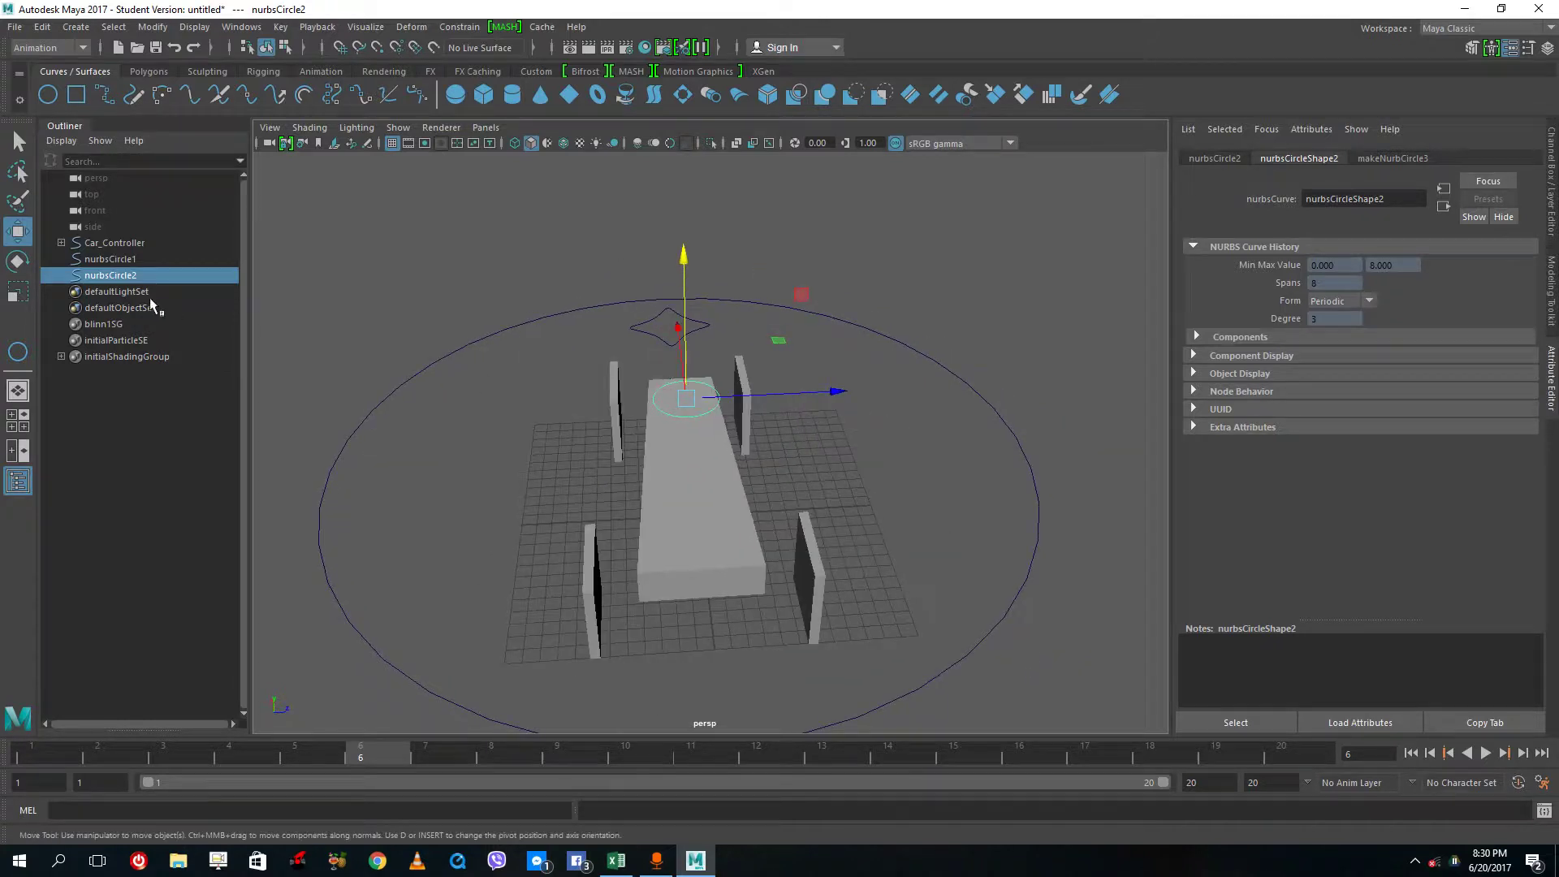
pyautogui.click(650, 330)
pyautogui.moveTo(668, 327); pyautogui.dragTo(671, 358)
pyautogui.click(120, 276)
pyautogui.click(117, 261)
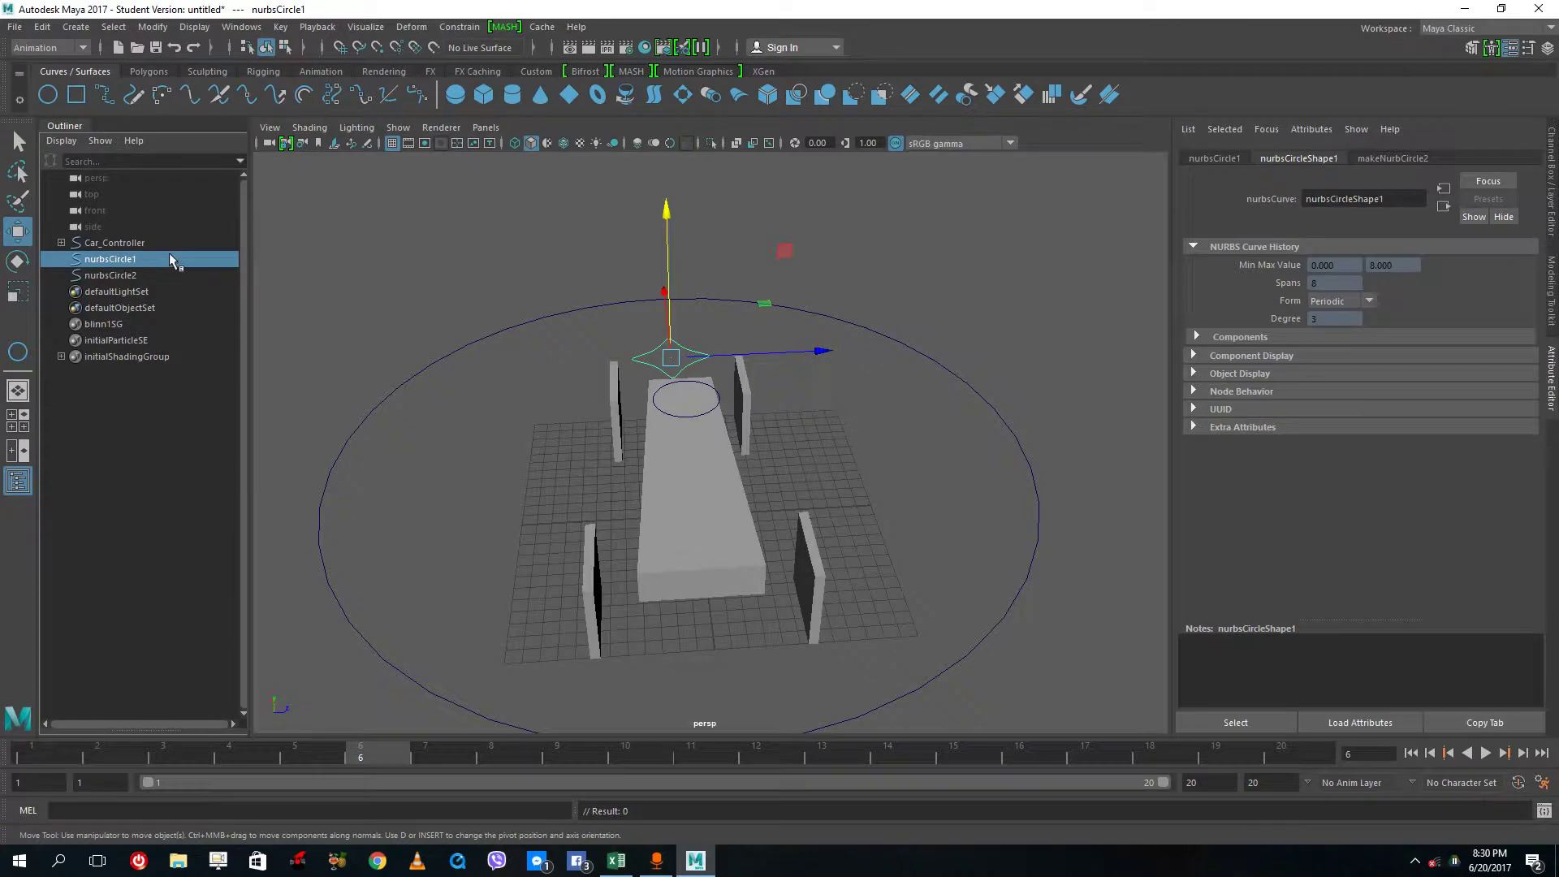
# Step: Rename the star curve nurbsCircle1 to CarRotationController in the Outliner
pyautogui.doubleClick(122, 259)
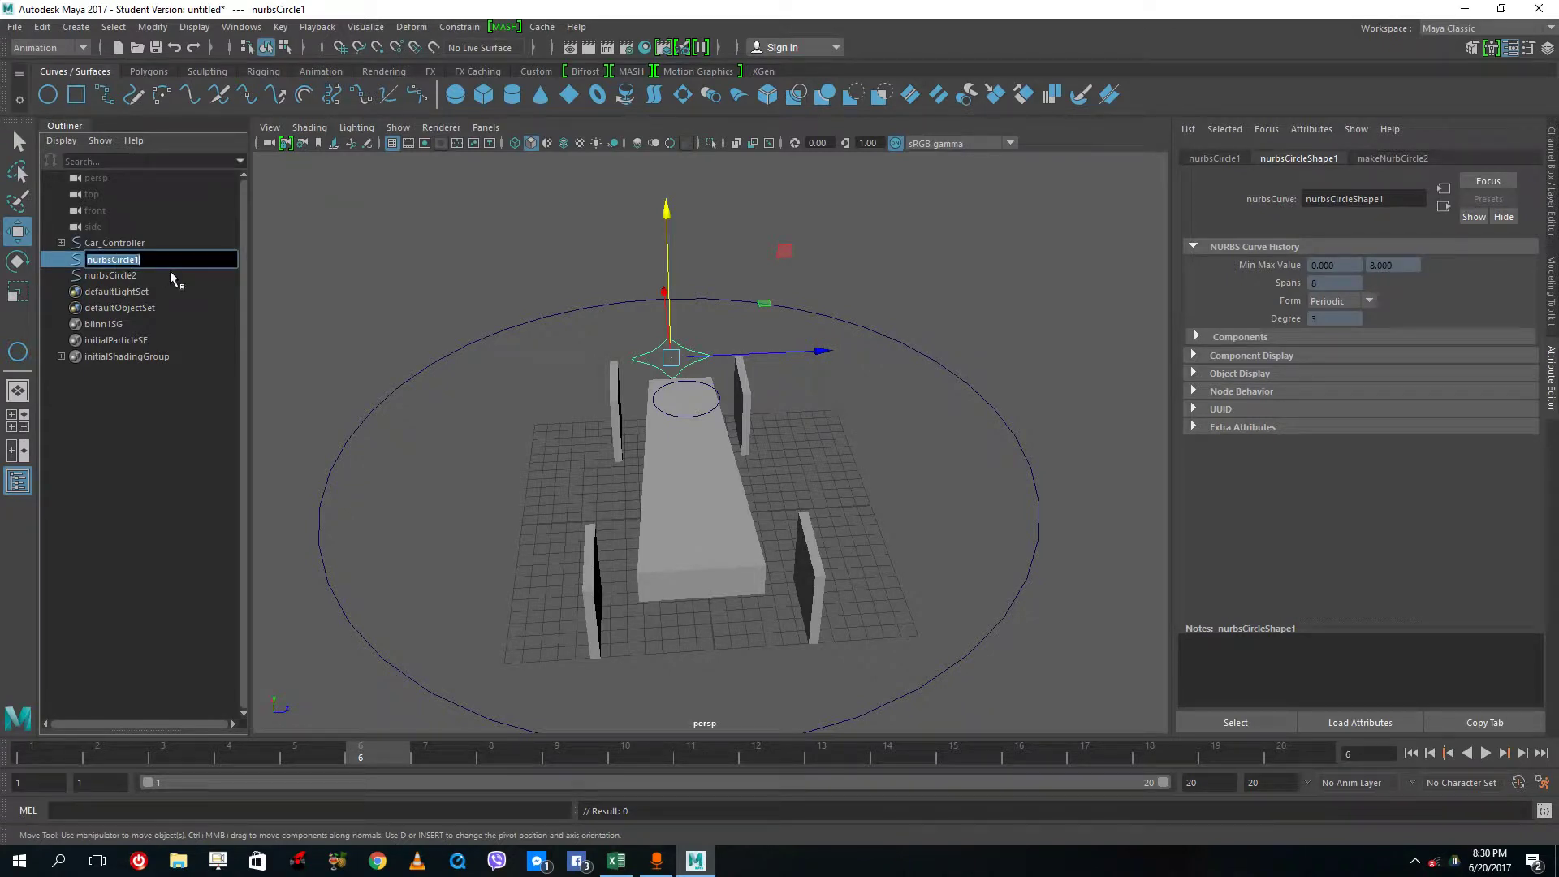
pyautogui.write('CarRotation')
pyautogui.press('Return')
pyautogui.click(113, 276)
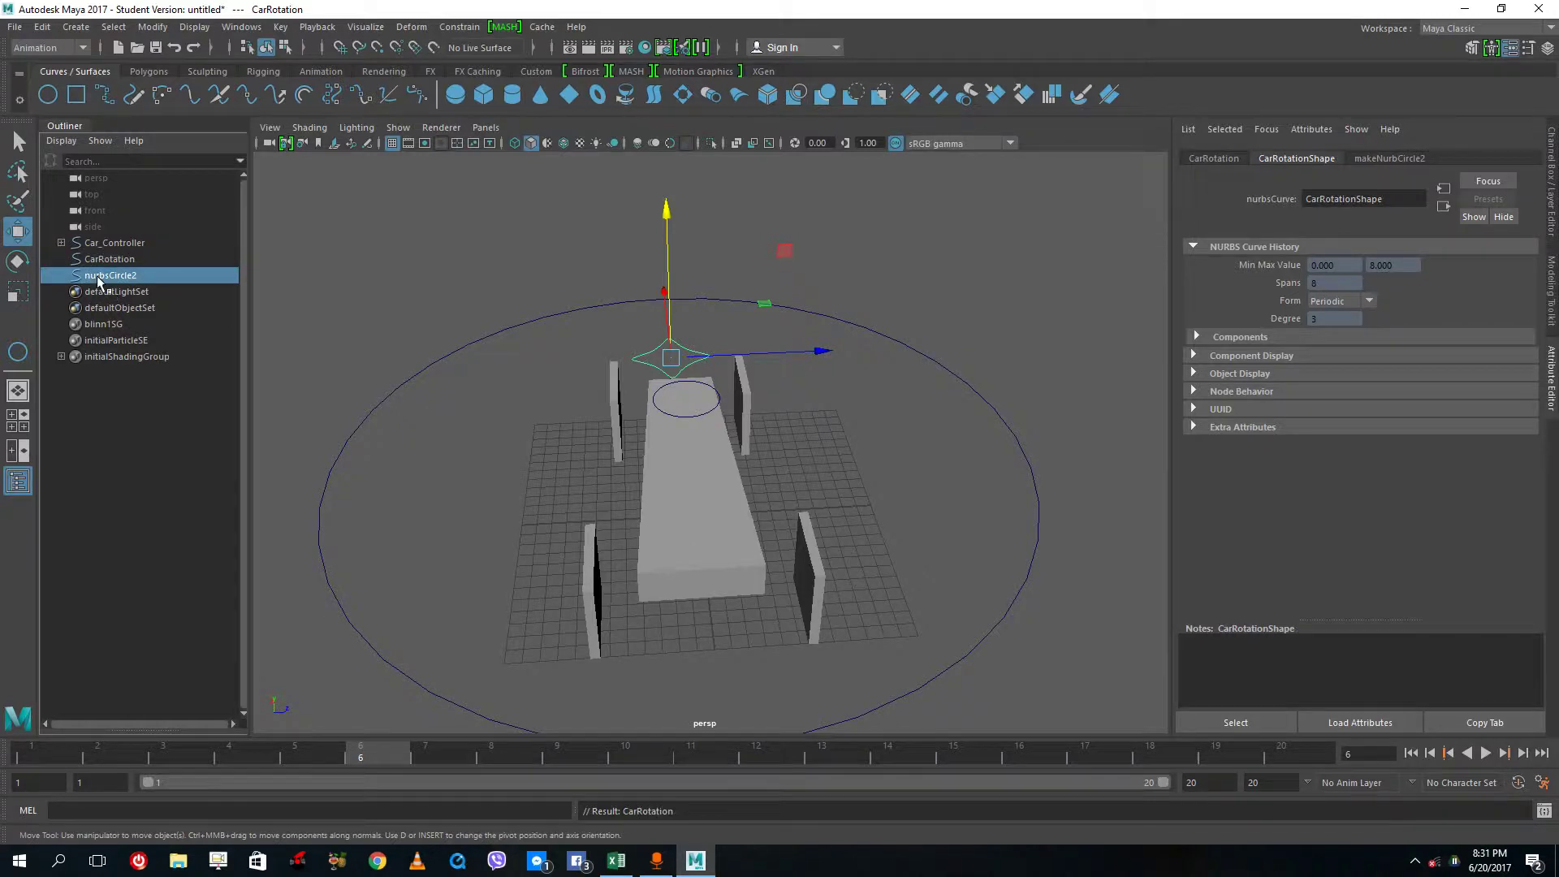
pyautogui.doubleClick(145, 260)
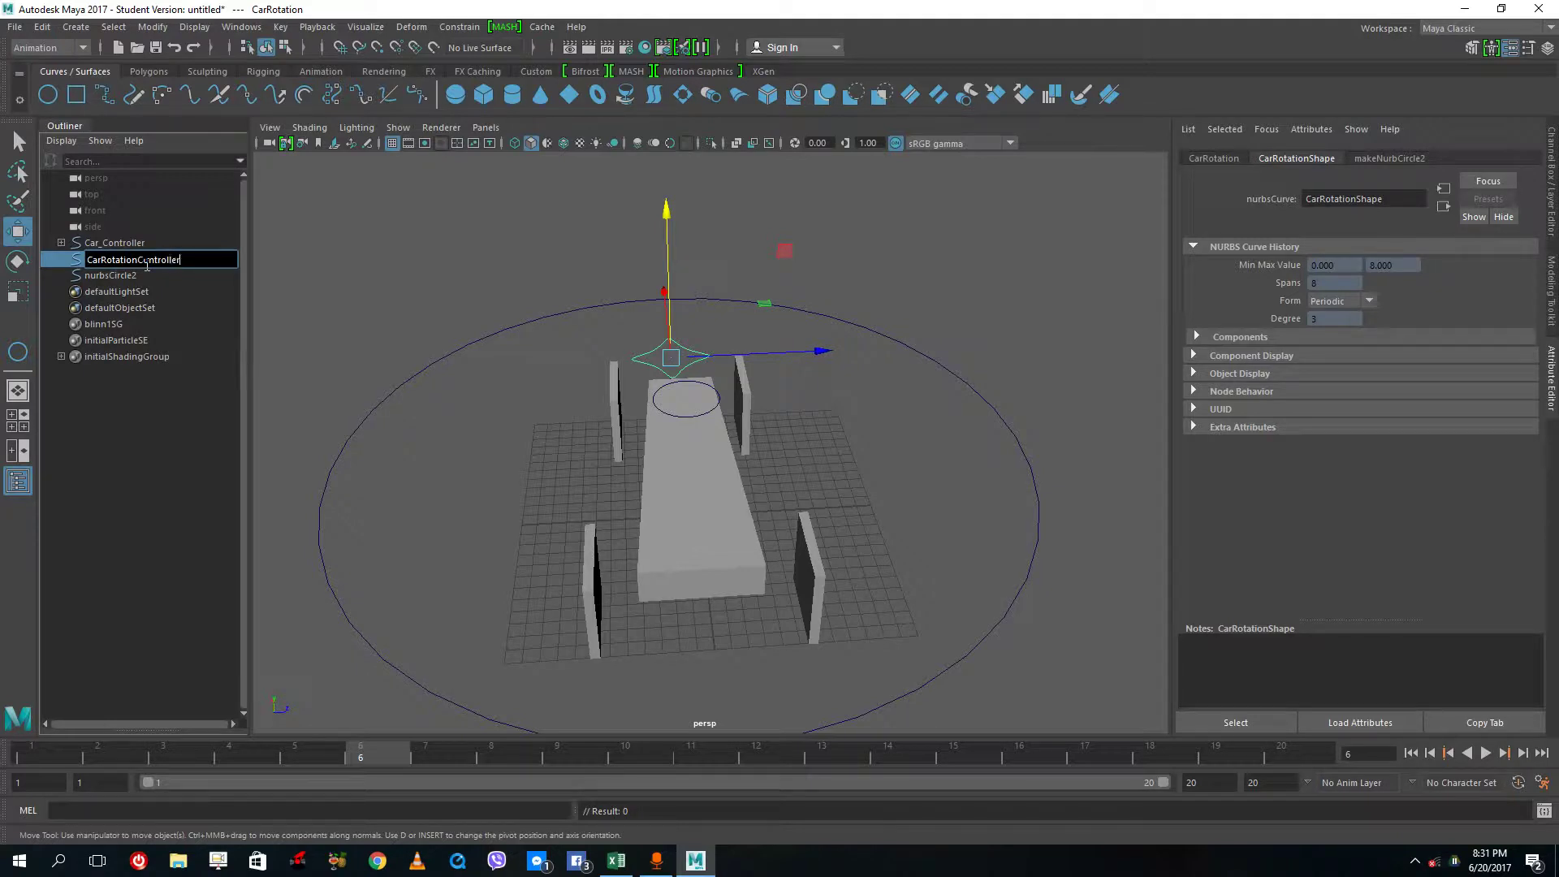
pyautogui.press('Return')
# Step: Rename the small circle nurbsCircle2 to CarTurningController, then select both renamed controllers
pyautogui.doubleClick(107, 276)
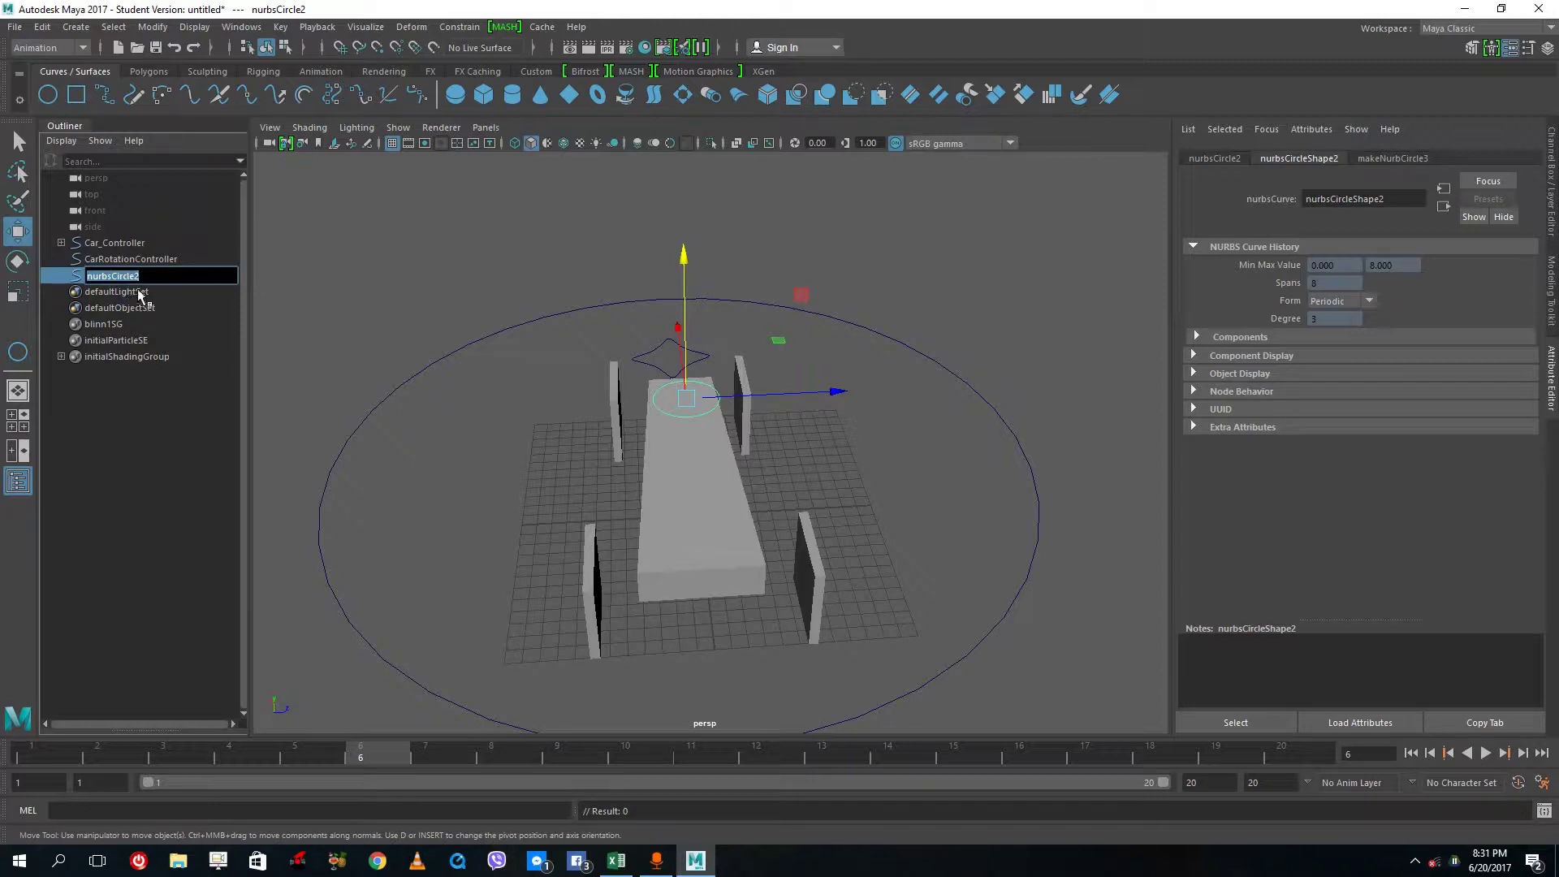
pyautogui.write('CarTurningController')
pyautogui.press('Return')
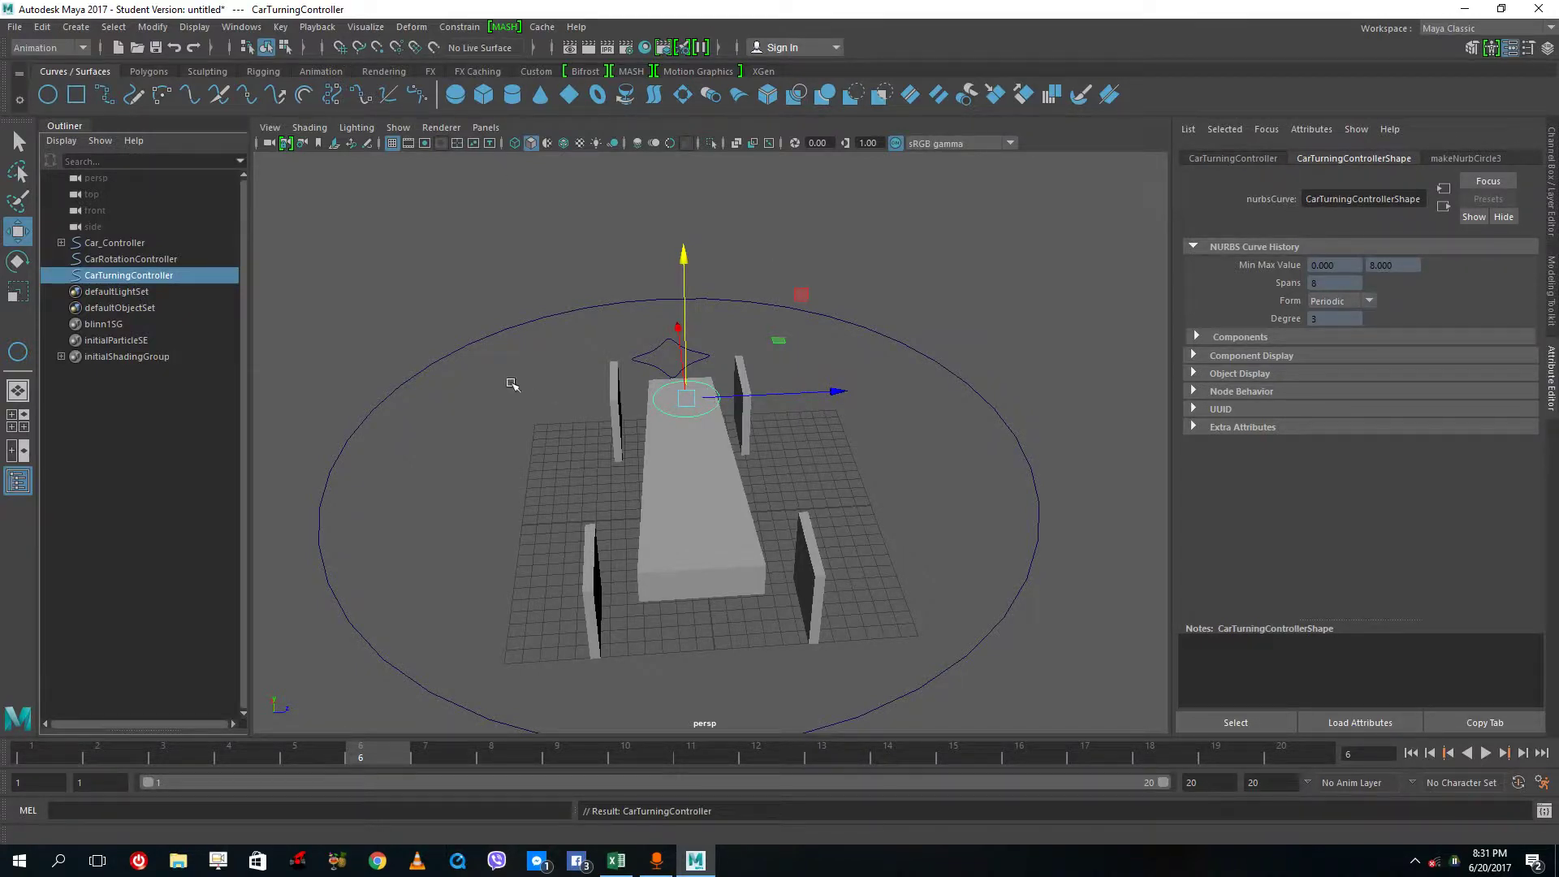
pyautogui.click(139, 265)
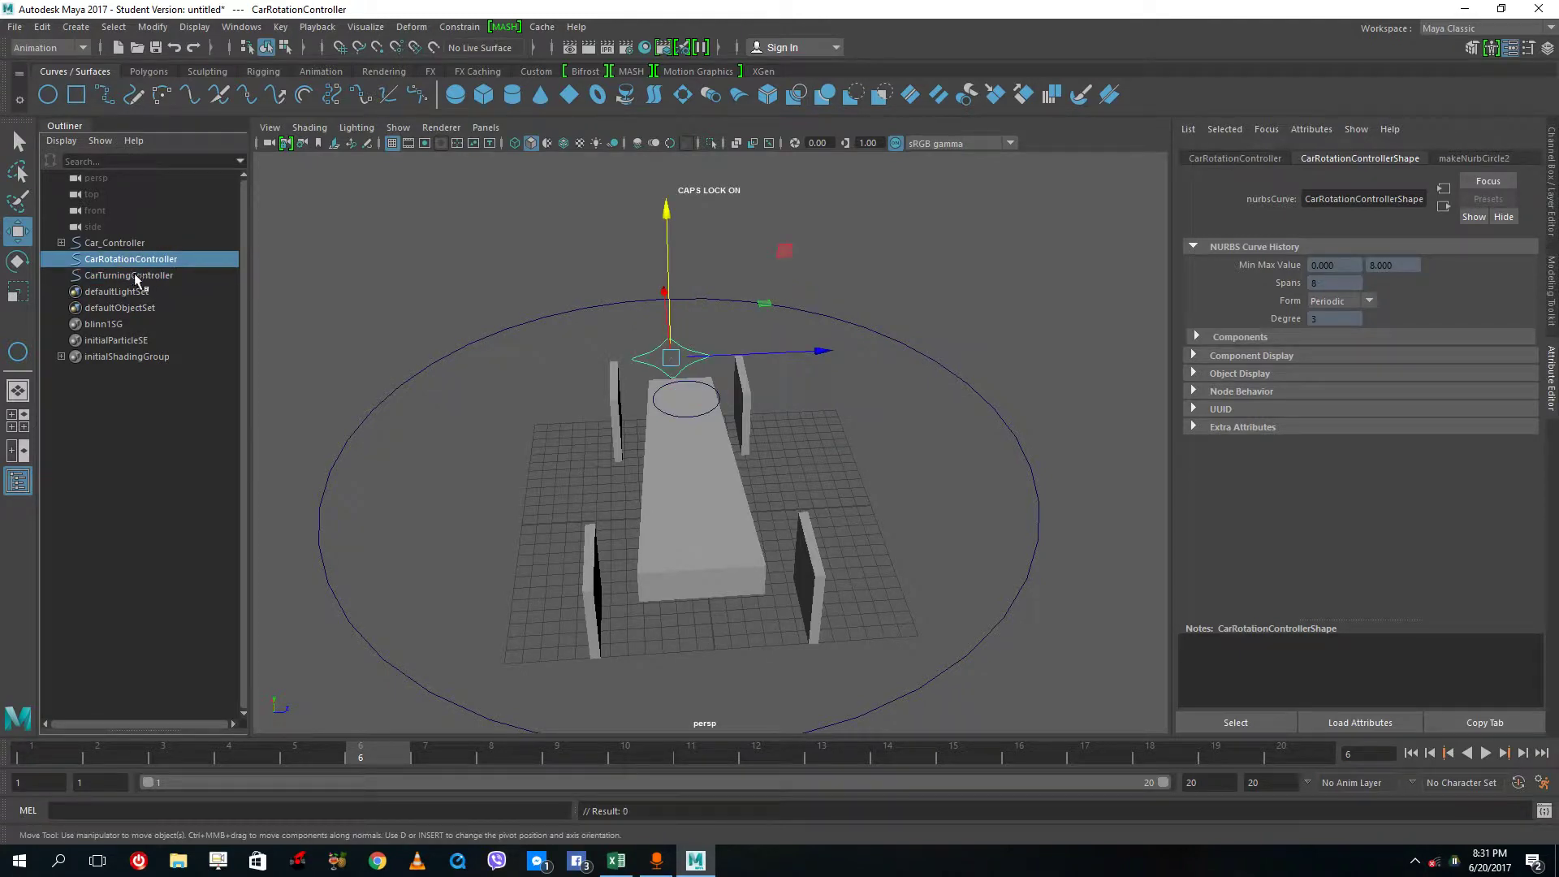
pyautogui.keyDown('ctrl'); pyautogui.click(135, 277); pyautogui.keyUp('ctrl')
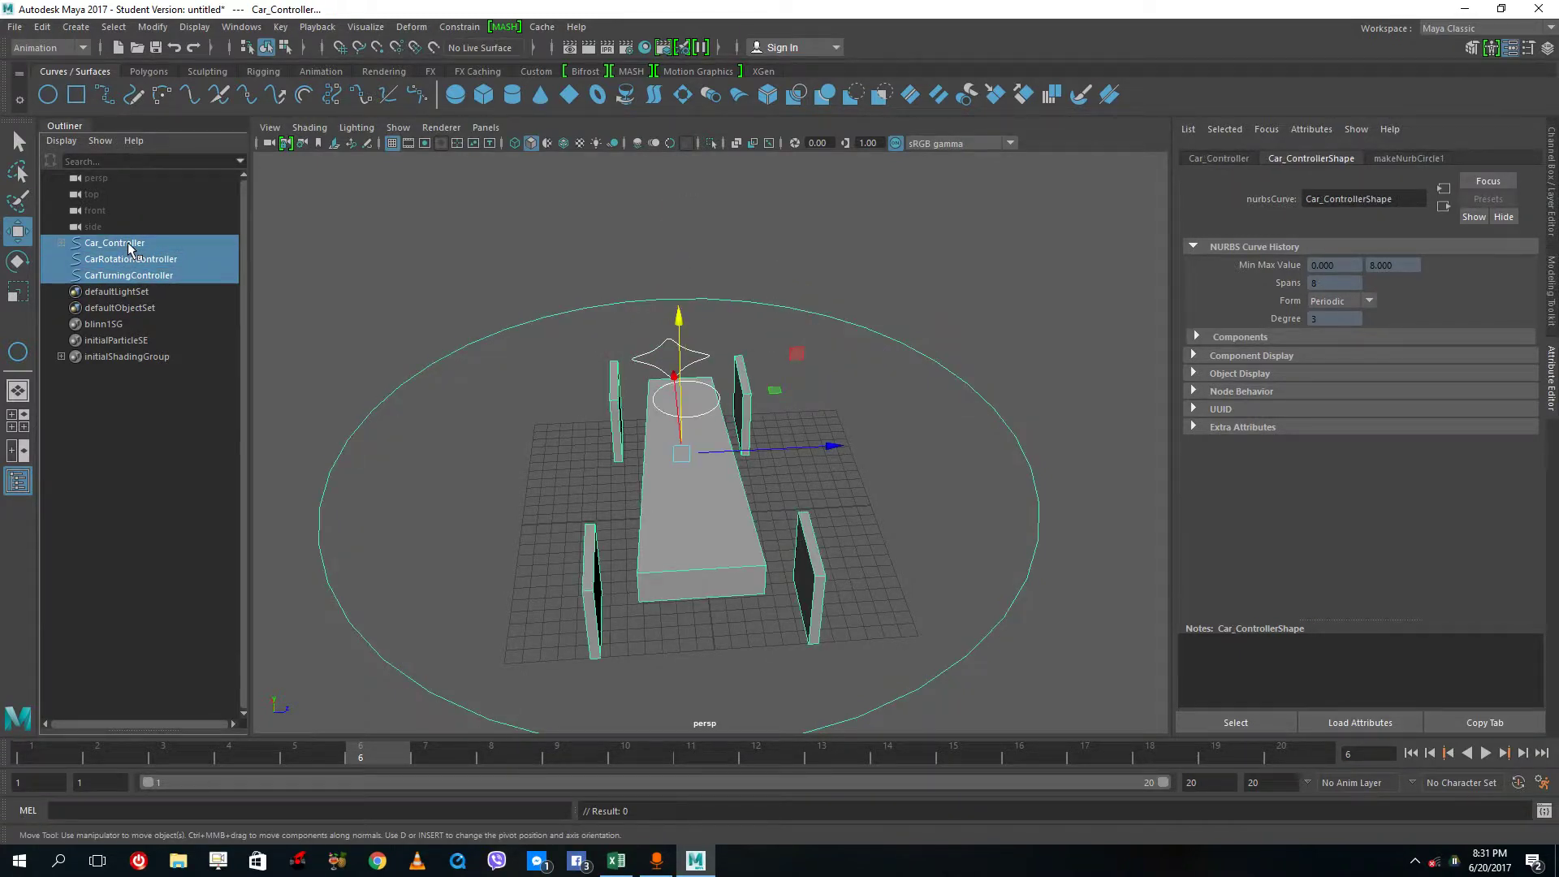
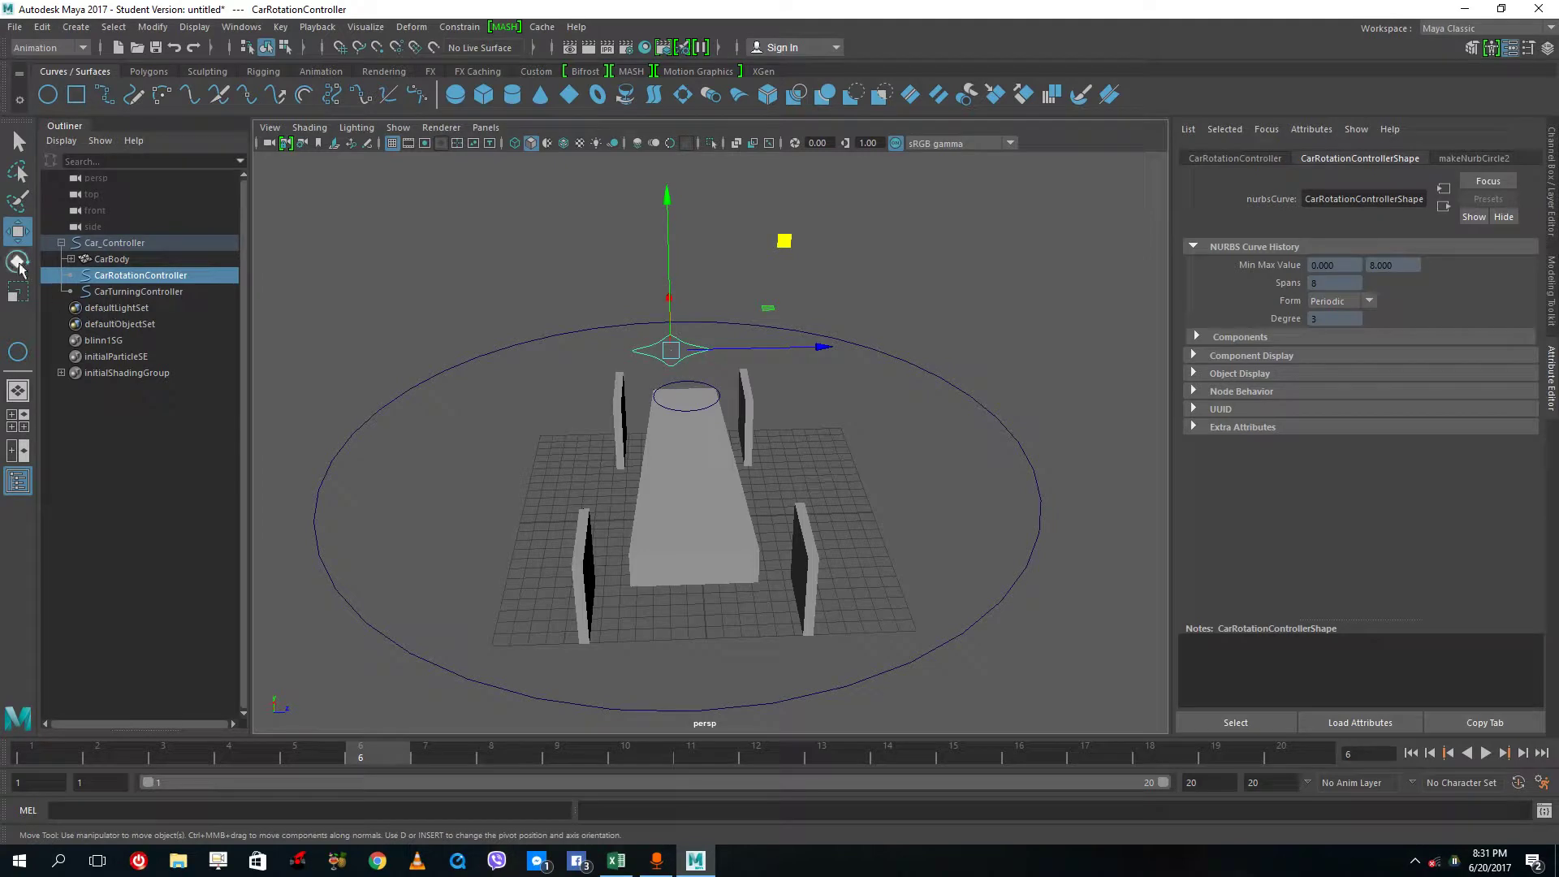
# Step: Rotate the star CarRotationController around its vertical axis with the Rotate tool
pyautogui.click(17, 262)
pyautogui.moveTo(650, 417); pyautogui.dragTo(712, 447)
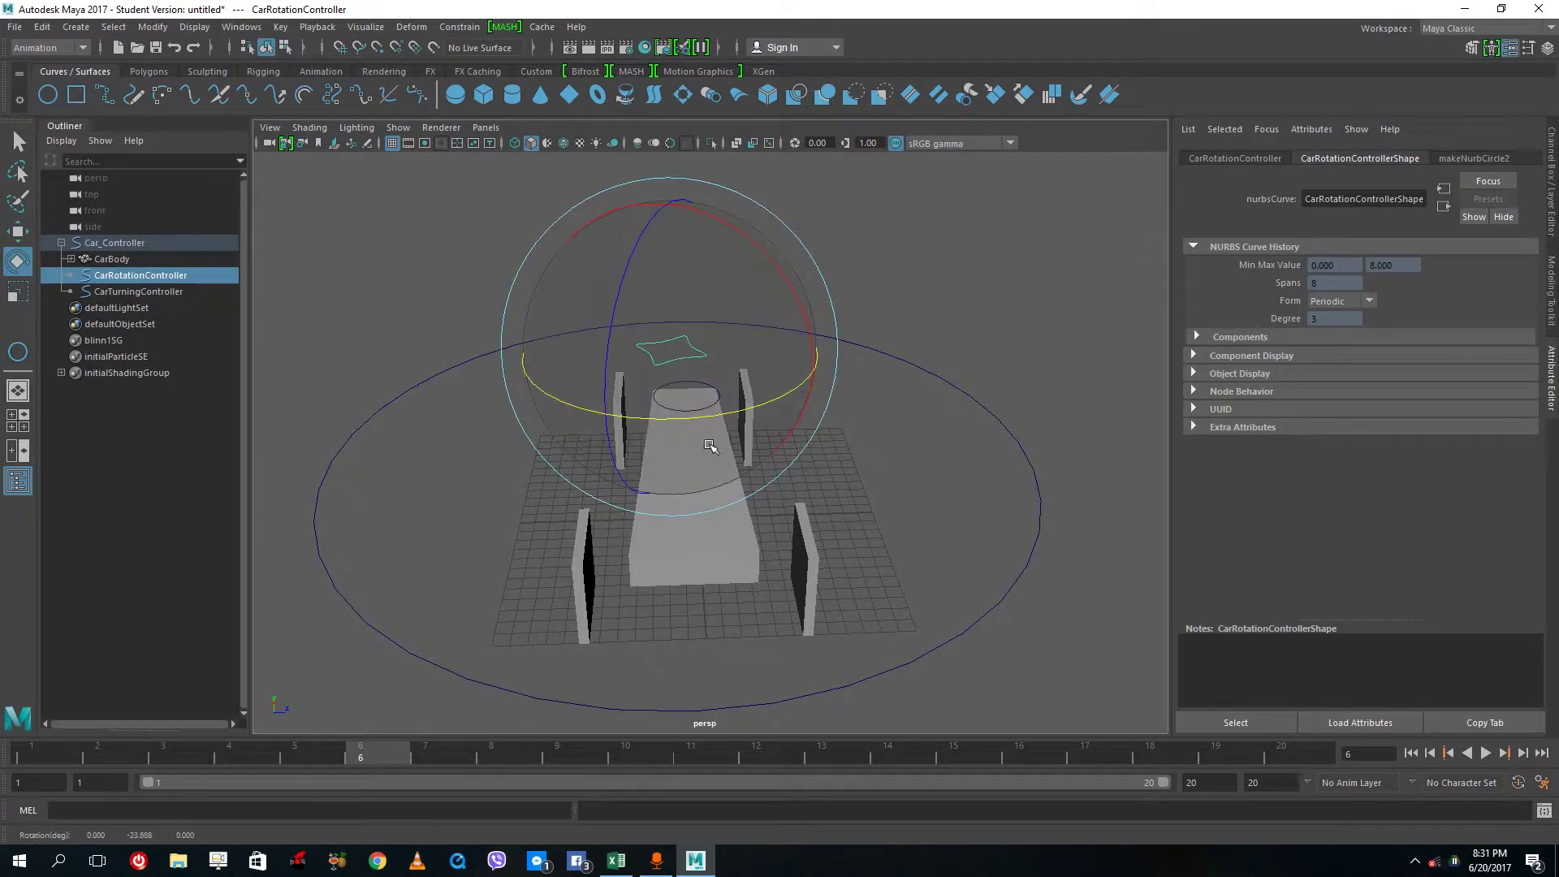
pyautogui.click(954, 463)
pyautogui.click(711, 403)
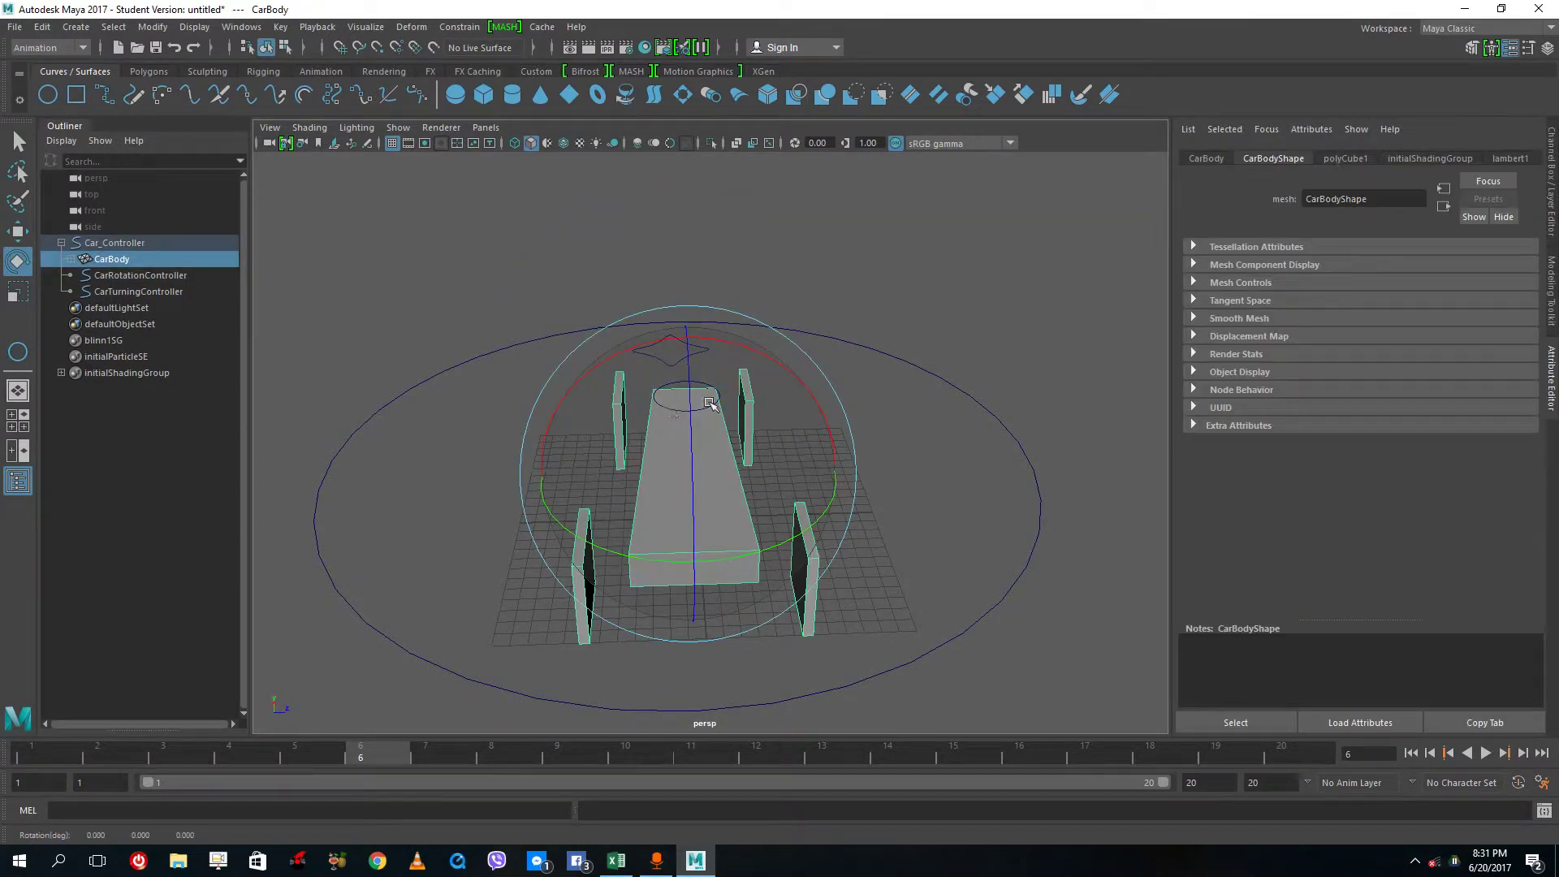
pyautogui.hotkey('ctrl', 'z')
# Step: Slide the small CarTurningController circle along X with the Move tool
pyautogui.click(708, 406)
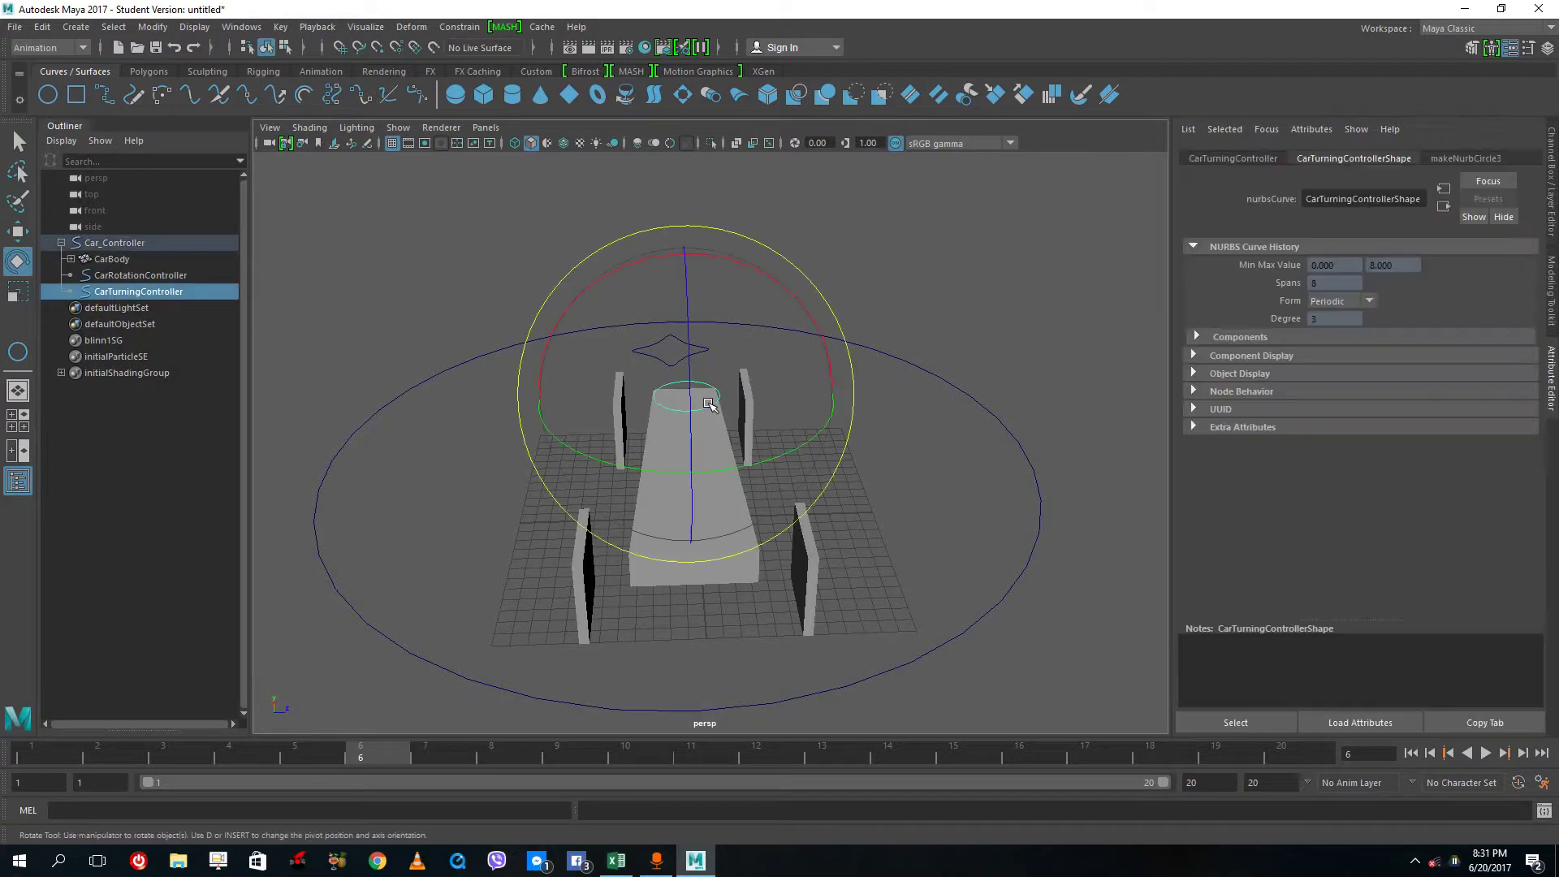
pyautogui.click(17, 231)
pyautogui.moveTo(835, 393)
pyautogui.mouseDown()
pyautogui.moveTo(800, 406)
pyautogui.moveTo(822, 412)
pyautogui.mouseUp()
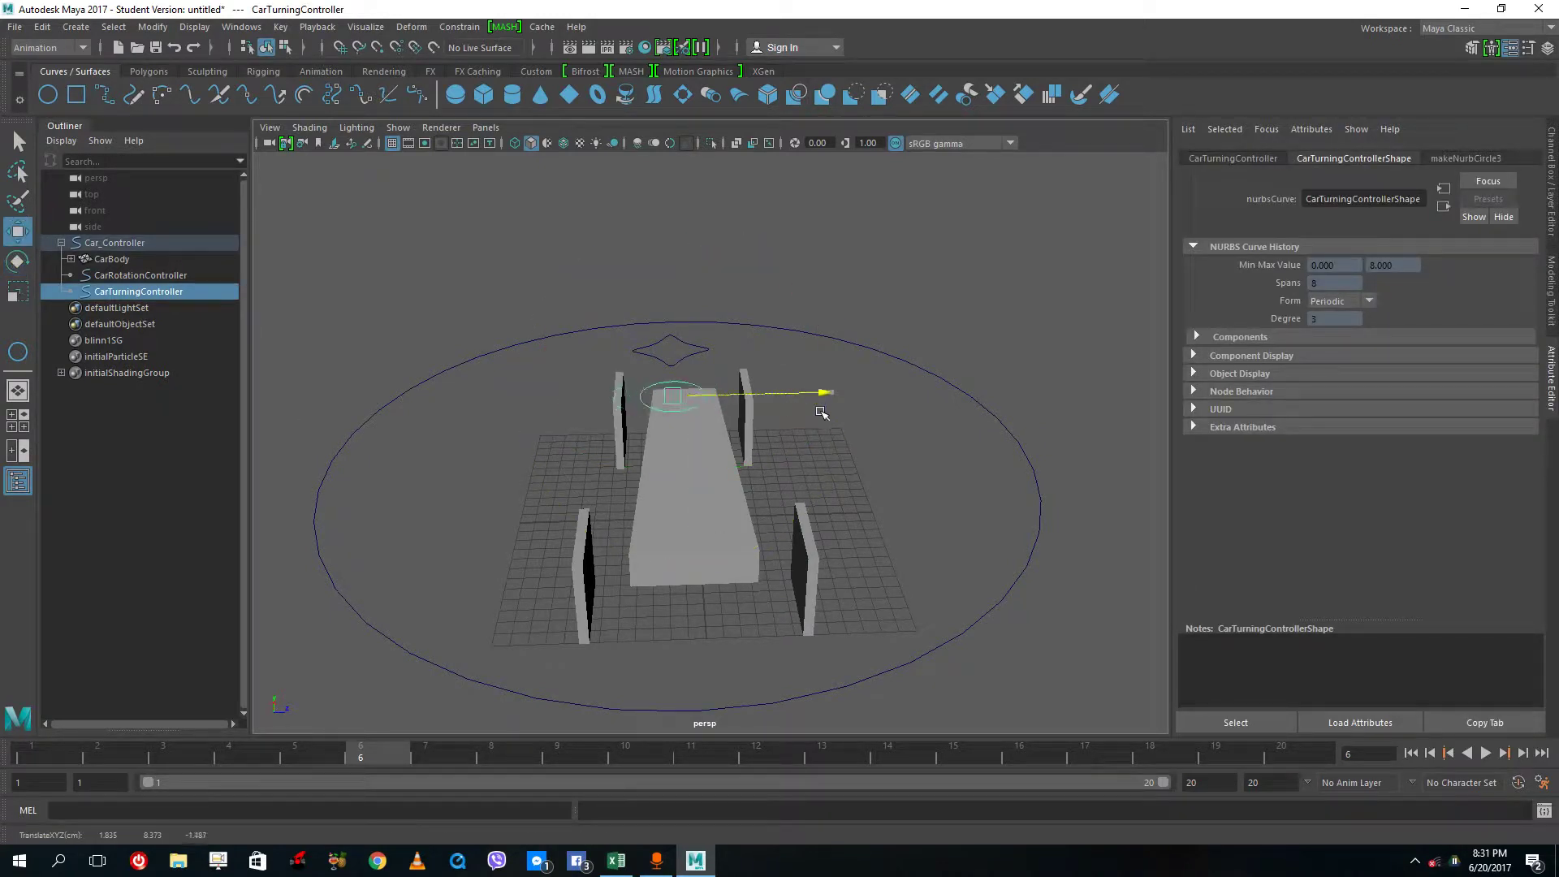
pyautogui.click(849, 432)
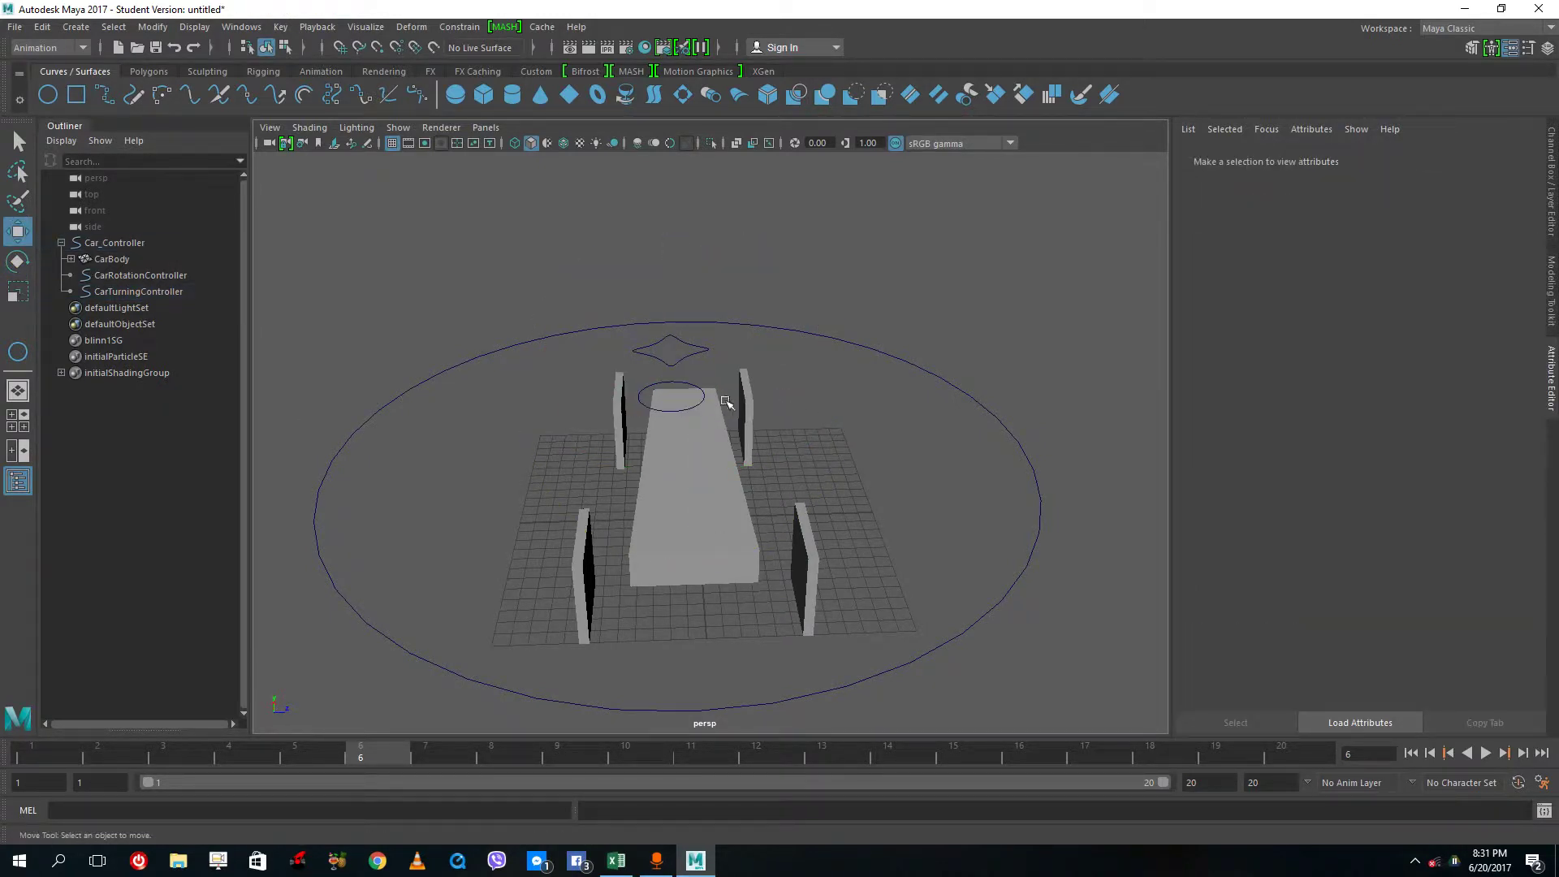
# Step: Shift both controllers together along X so they sit over the car's front
pyautogui.click(704, 398)
pyautogui.keyDown('shift'); pyautogui.click(708, 349); pyautogui.keyUp('shift')
pyautogui.moveTo(807, 349); pyautogui.dragTo(839, 349)
pyautogui.click(929, 498)
pyautogui.keyDown('alt'); pyautogui.moveTo(929, 498); pyautogui.dragTo(808, 362); pyautogui.keyUp('alt')
pyautogui.keyDown('alt'); pyautogui.moveTo(780, 421); pyautogui.dragTo(612, 446); pyautogui.keyUp('alt')
# Step: Select all four tyres, show their Channel Box, and test a Z rotation, then undo it
pyautogui.click(630, 411)
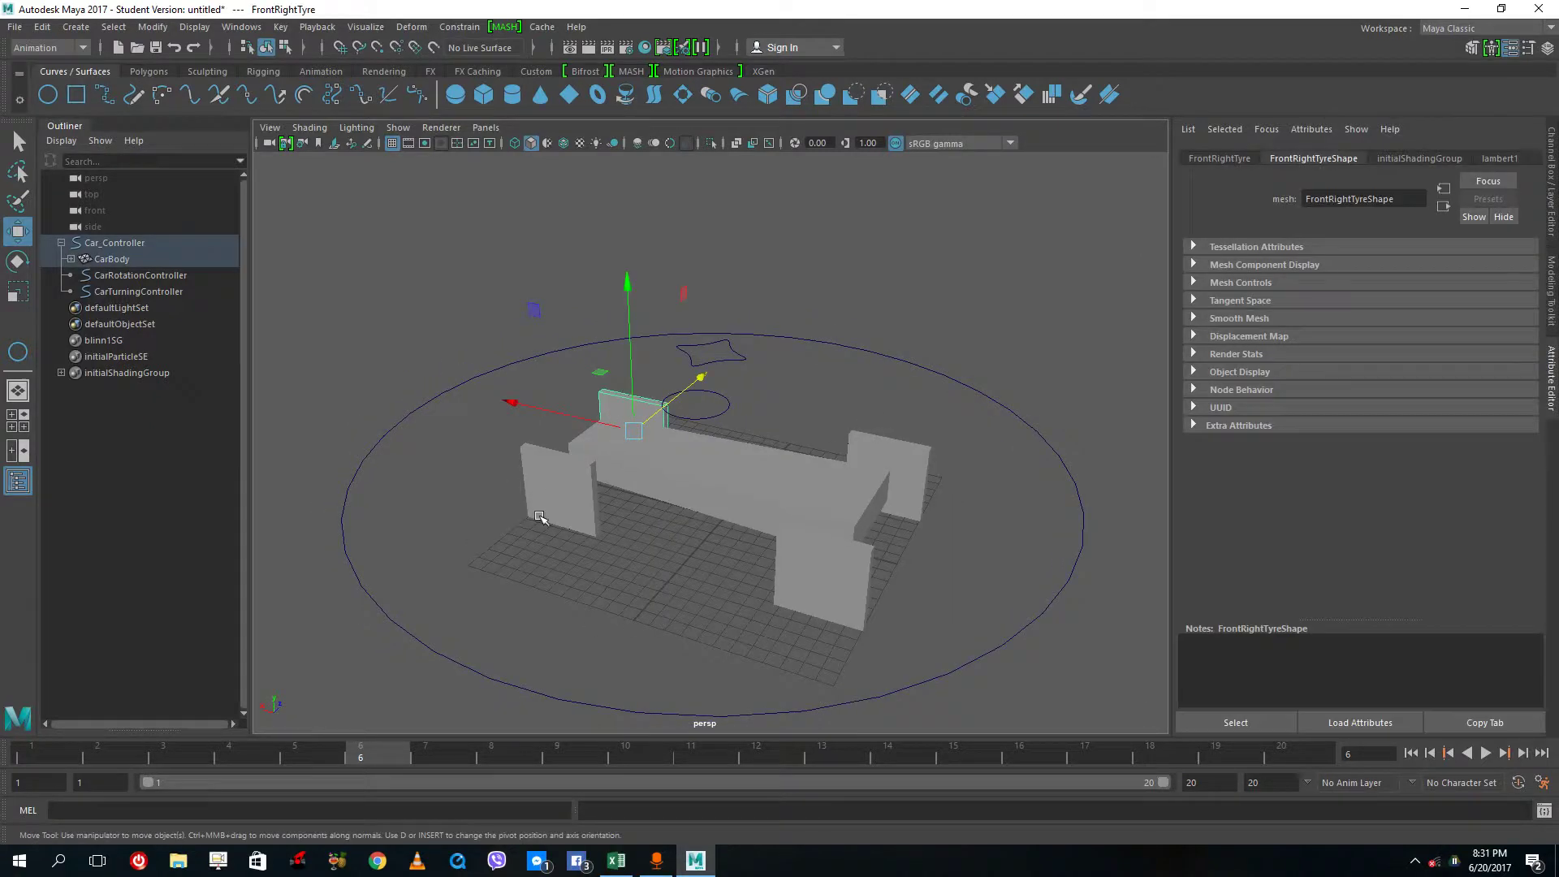
pyautogui.keyDown('shift'); pyautogui.click(541, 519); pyautogui.keyUp('shift')
pyautogui.keyDown('shift'); pyautogui.click(859, 610); pyautogui.keyUp('shift')
pyautogui.keyDown('shift'); pyautogui.click(921, 468); pyautogui.keyUp('shift')
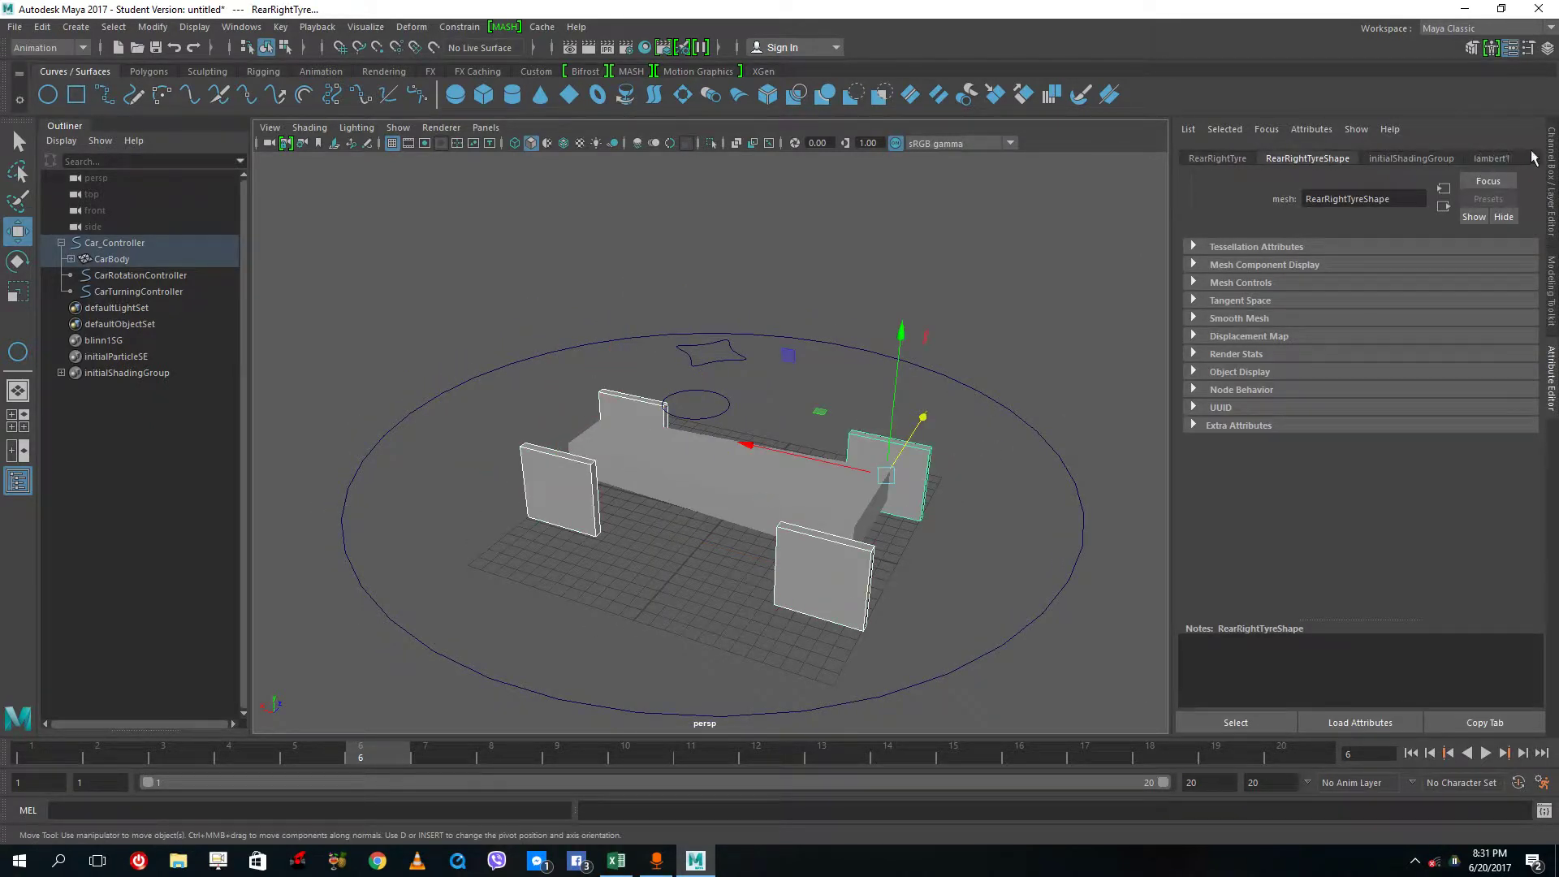
pyautogui.click(1552, 166)
pyautogui.click(17, 260)
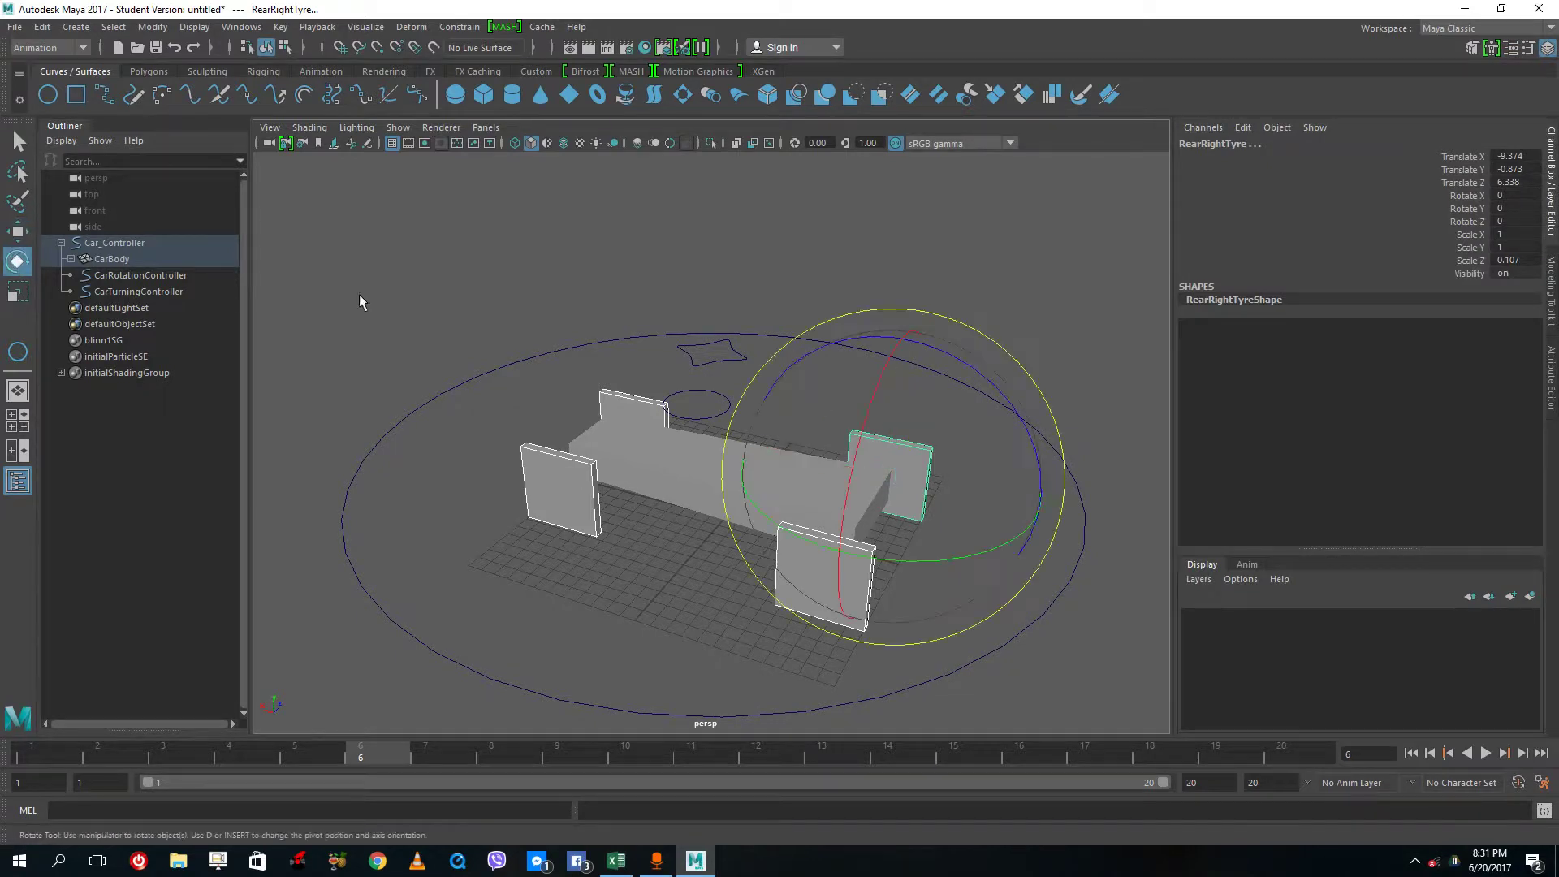
pyautogui.moveTo(1006, 401); pyautogui.dragTo(961, 360)
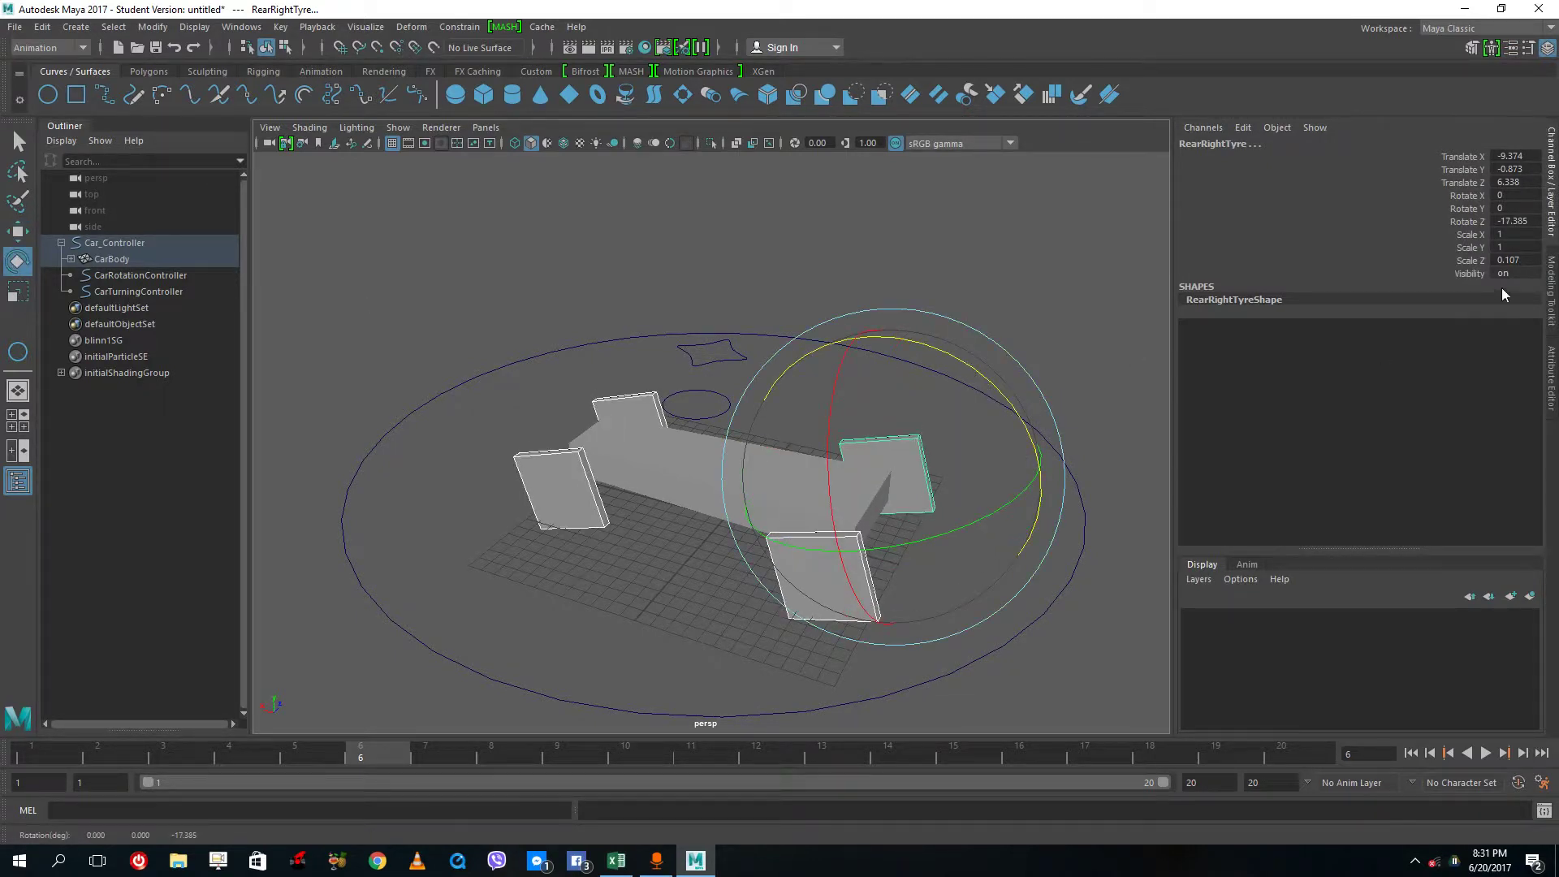
pyautogui.hotkey('ctrl', 'z')
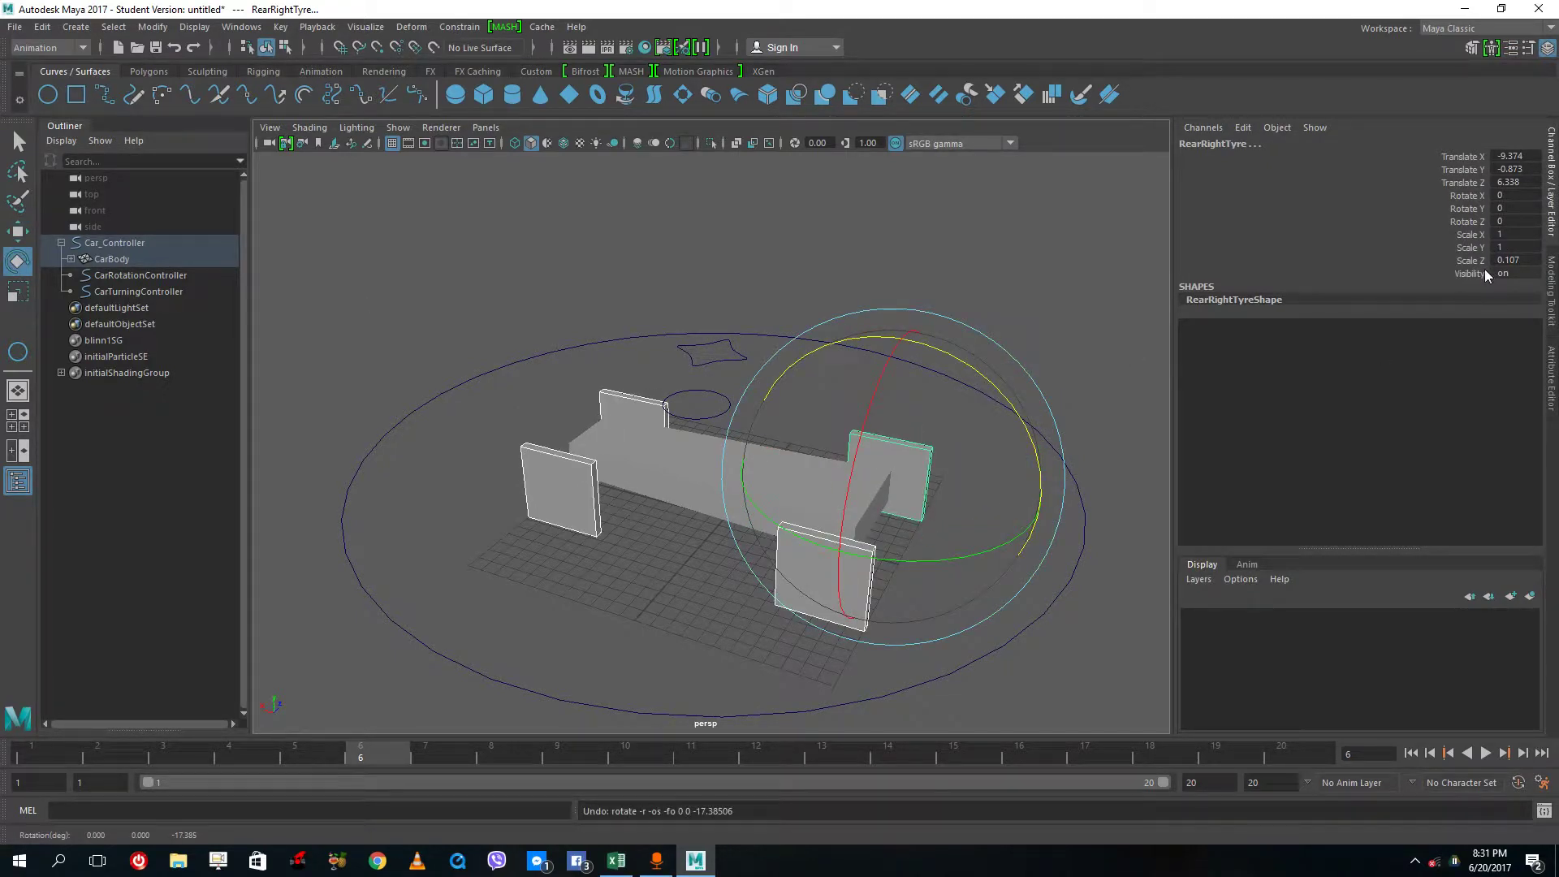
# Step: Select channels Translate X through Visibility except Rotate Z and check their channel menu
pyautogui.click(1478, 275)
pyautogui.keyDown('shift'); pyautogui.click(1483, 159); pyautogui.keyUp('shift')
pyautogui.keyDown('ctrl'); pyautogui.click(1460, 224); pyautogui.keyUp('ctrl')
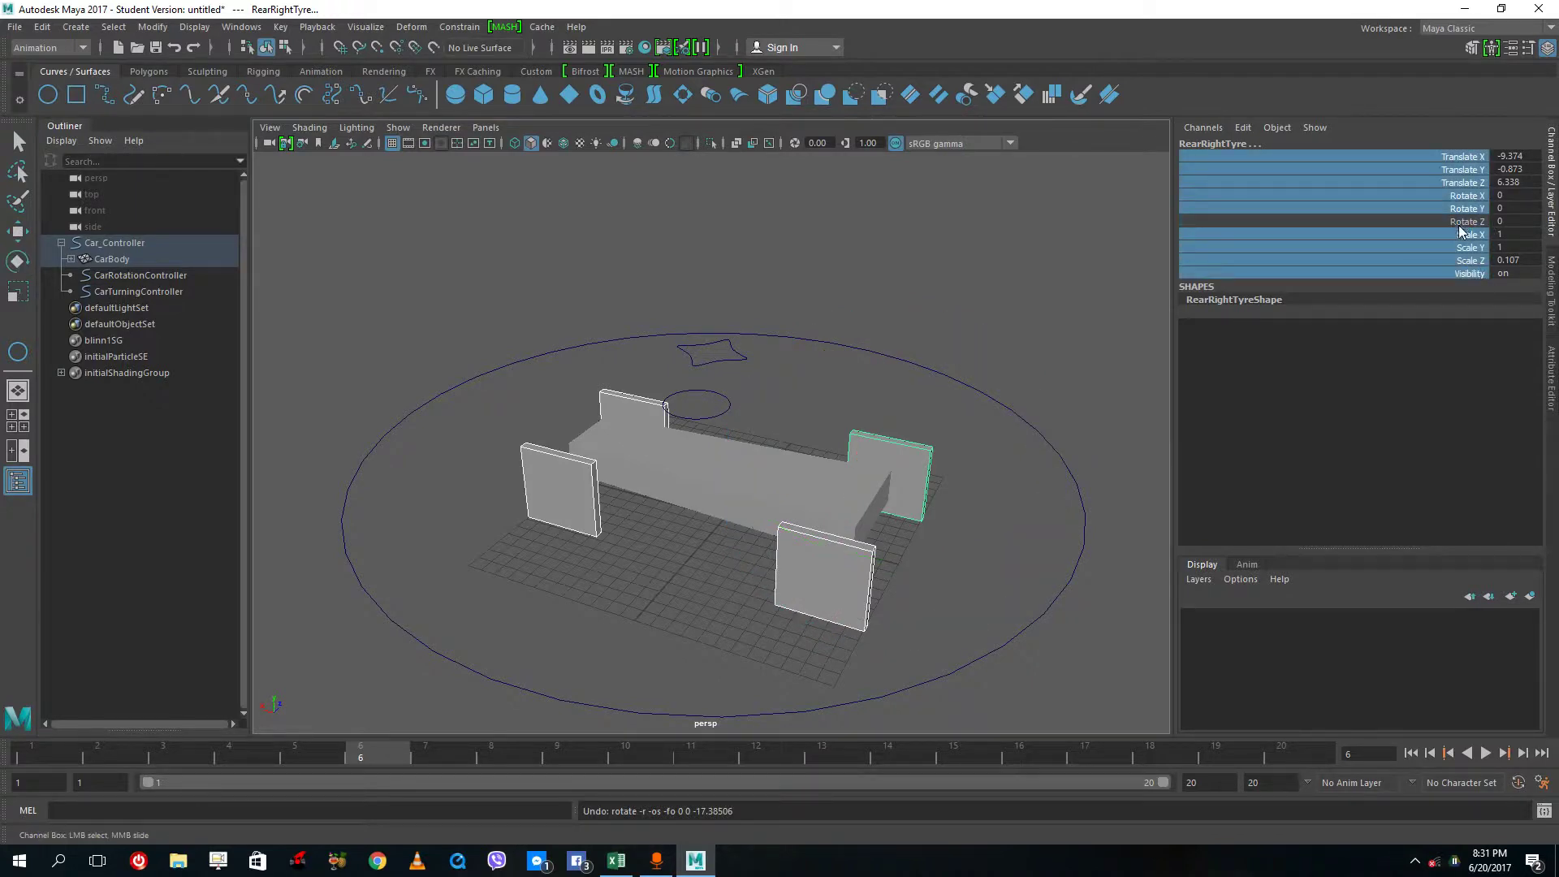
pyautogui.rightClick(1467, 208)
pyautogui.click(1469, 161)
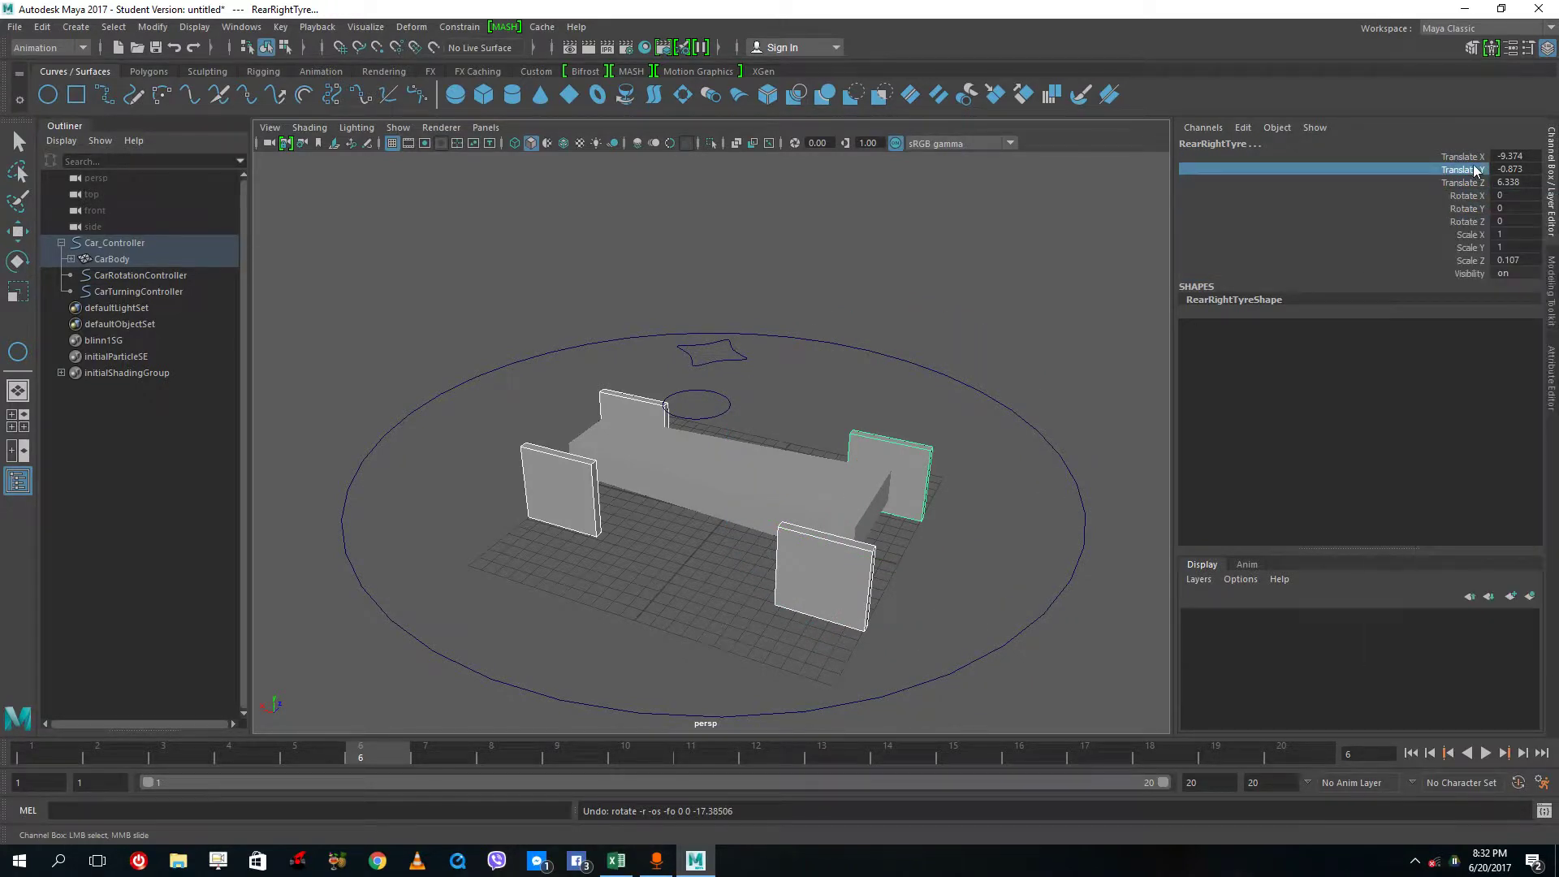
pyautogui.keyDown('shift'); pyautogui.click(1459, 275); pyautogui.keyUp('shift')
pyautogui.keyDown('ctrl'); pyautogui.click(1482, 222); pyautogui.keyUp('ctrl')
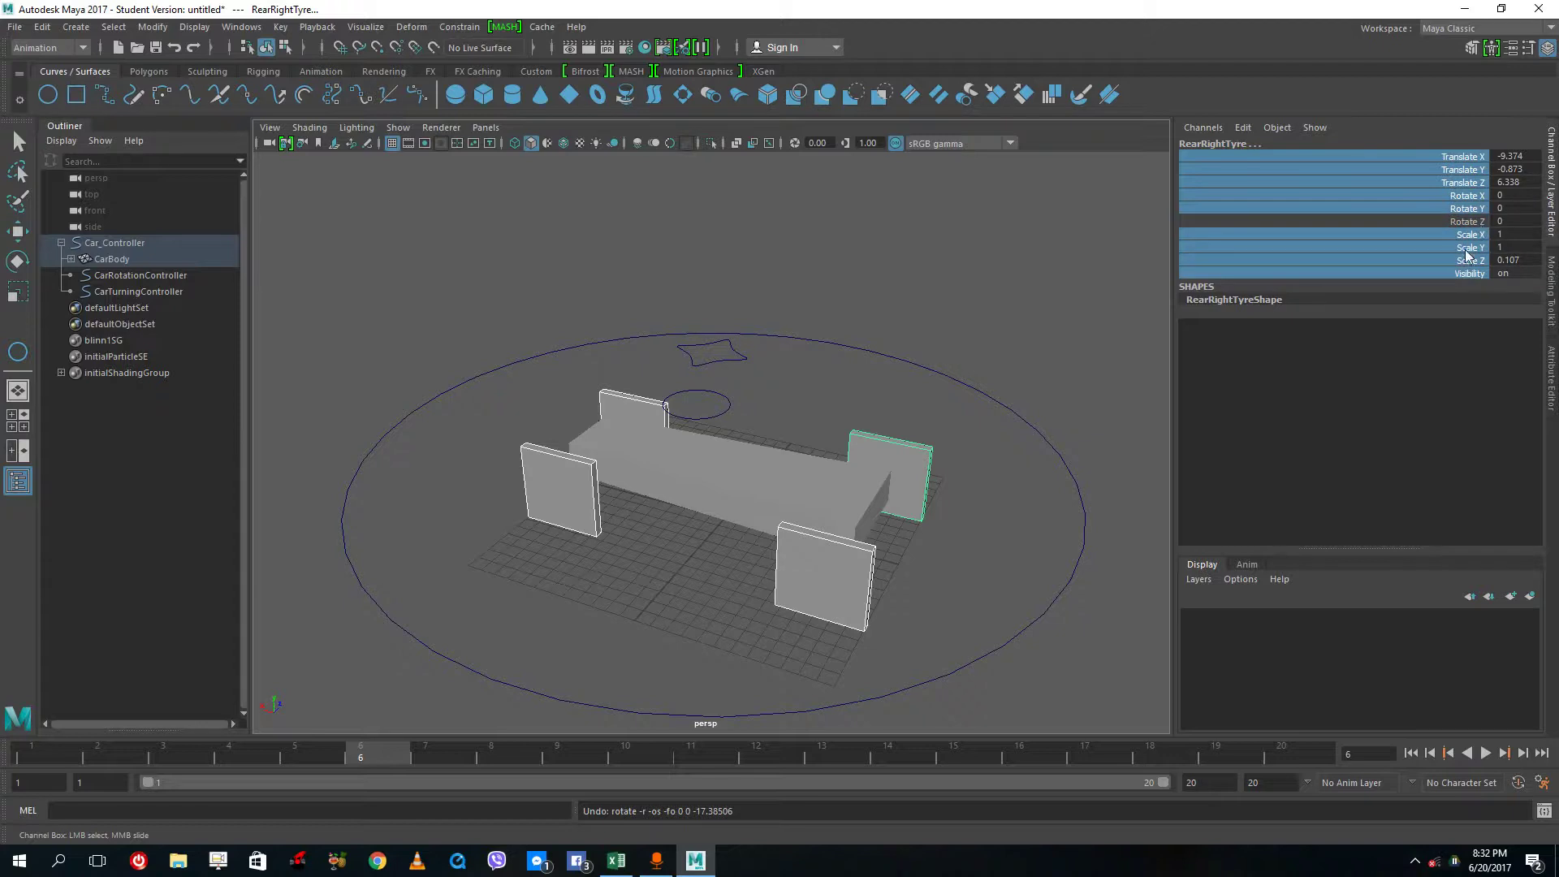
pyautogui.click(1465, 248)
pyautogui.rightClick(1465, 249)
pyautogui.click(1474, 184)
# Step: Reselect Translate X through Visibility minus Rotate Z, then select the front left tyre
pyautogui.click(1476, 157)
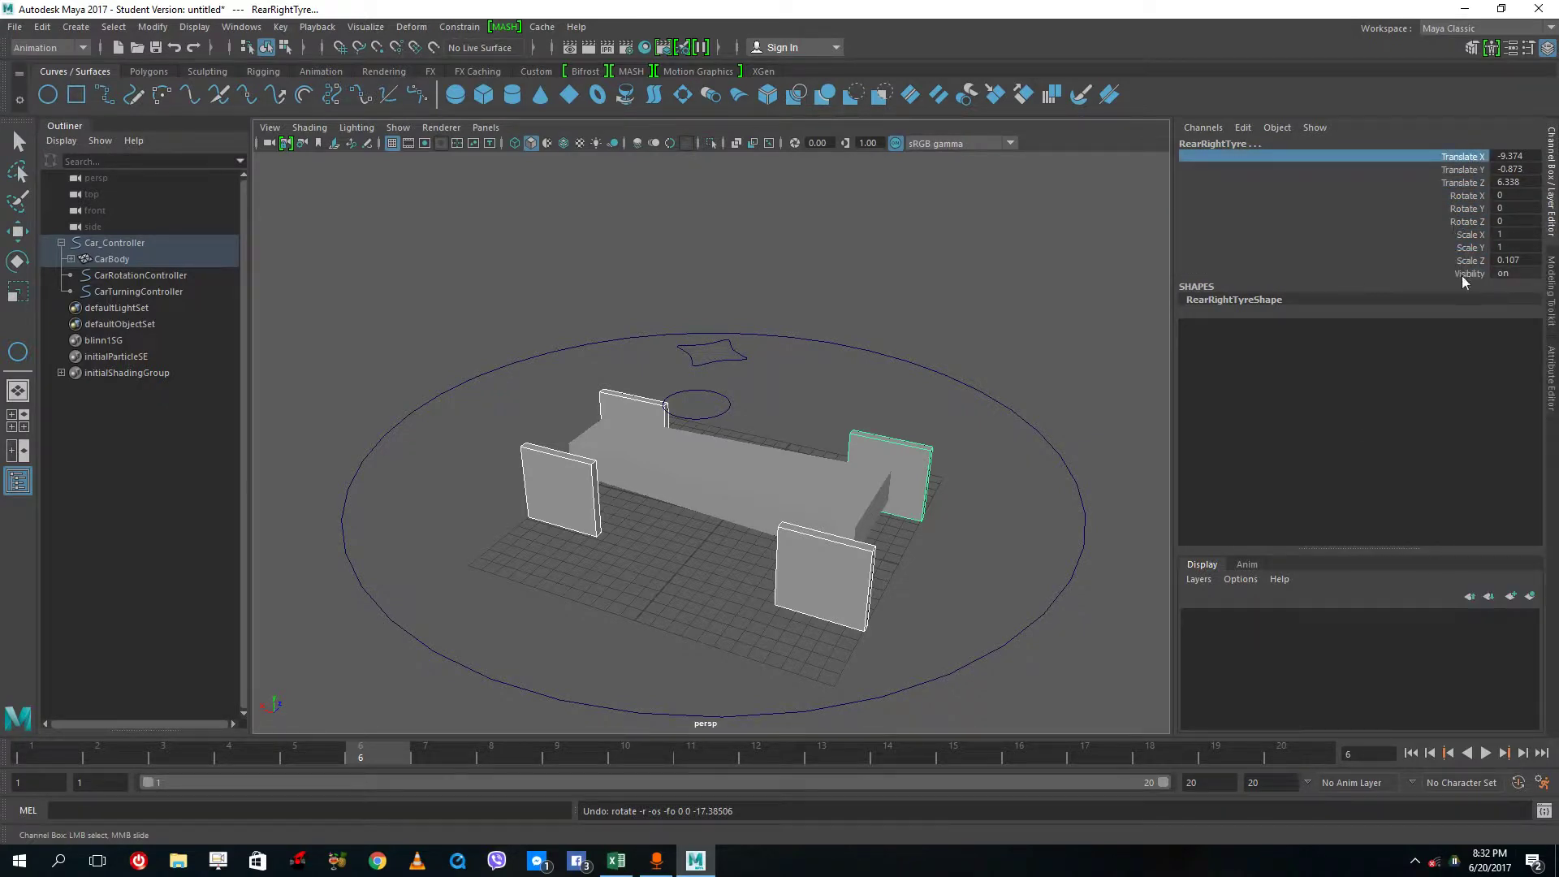
pyautogui.keyDown('shift'); pyautogui.click(1466, 273); pyautogui.keyUp('shift')
pyautogui.keyDown('ctrl'); pyautogui.click(1480, 223); pyautogui.keyUp('ctrl')
pyautogui.rightClick(1474, 214)
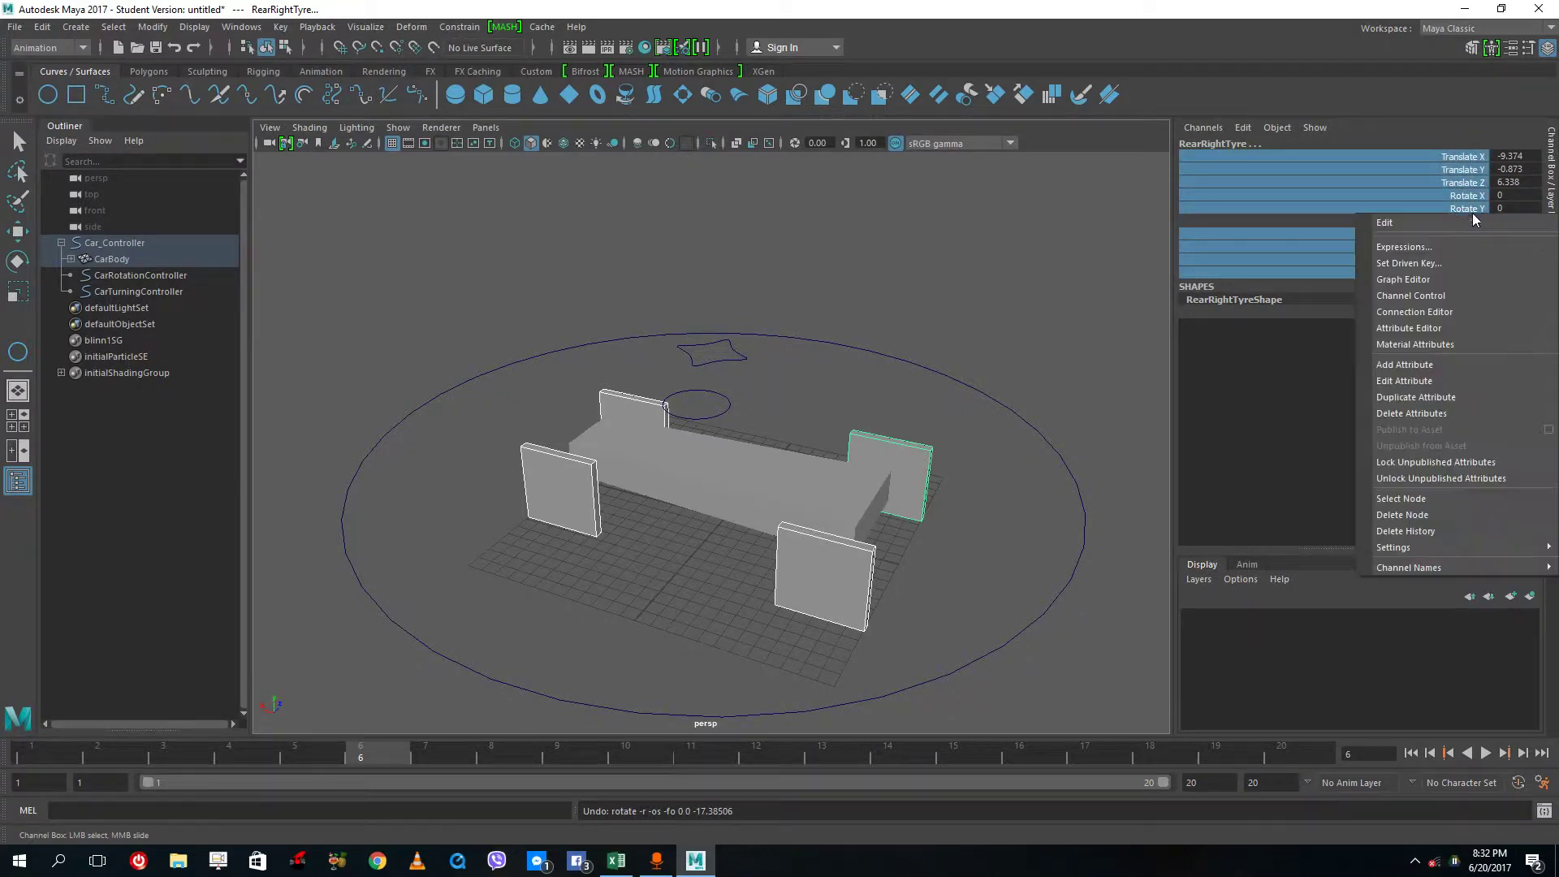
pyautogui.click(1475, 203)
pyautogui.rightClick(1475, 210)
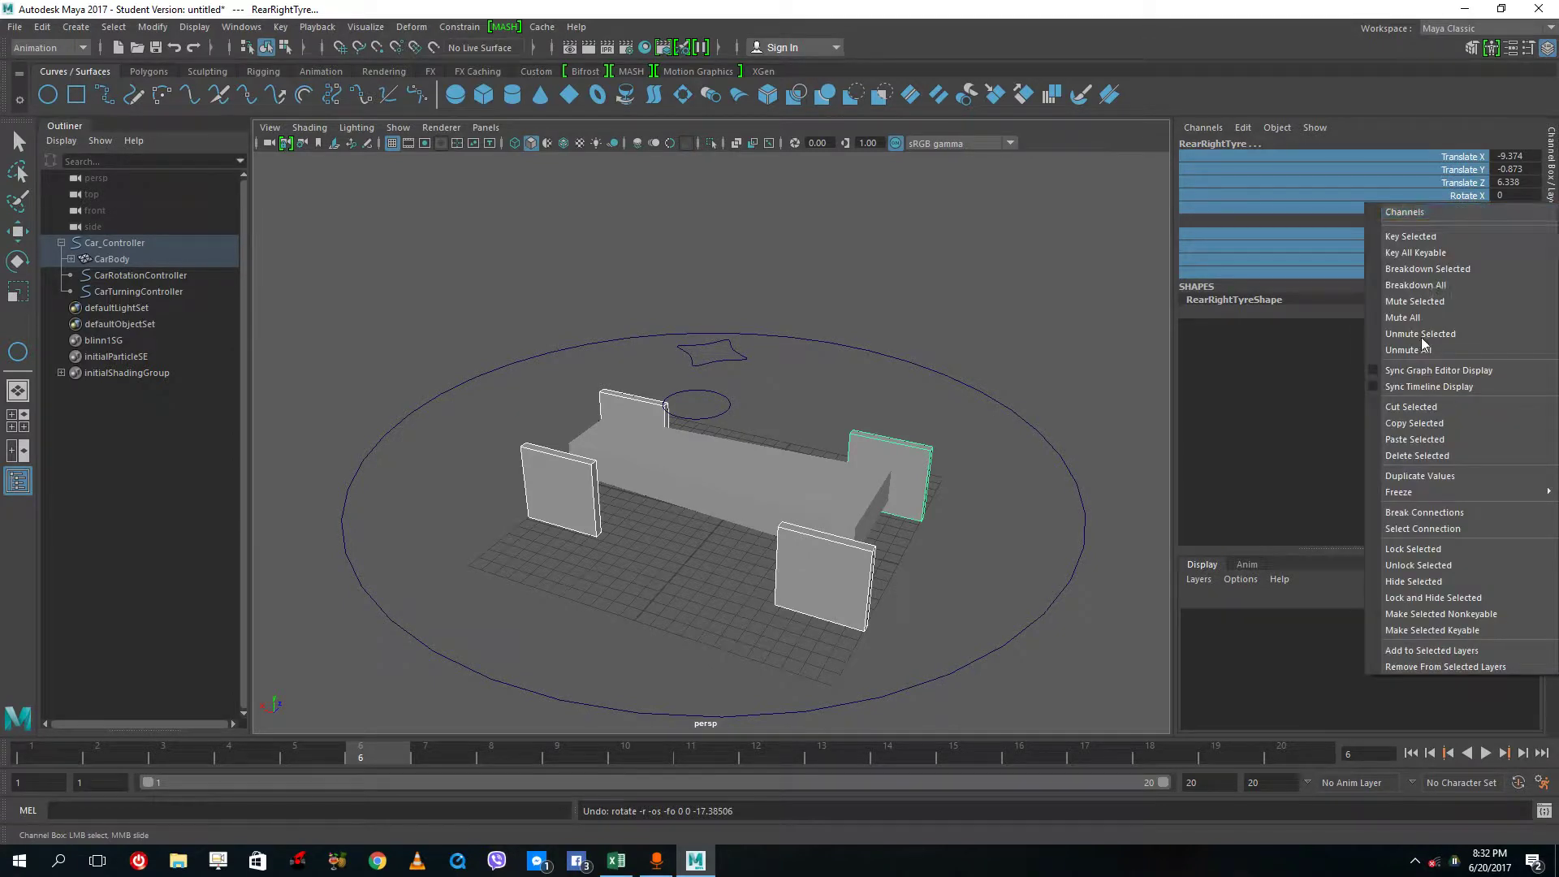
pyautogui.click(1431, 547)
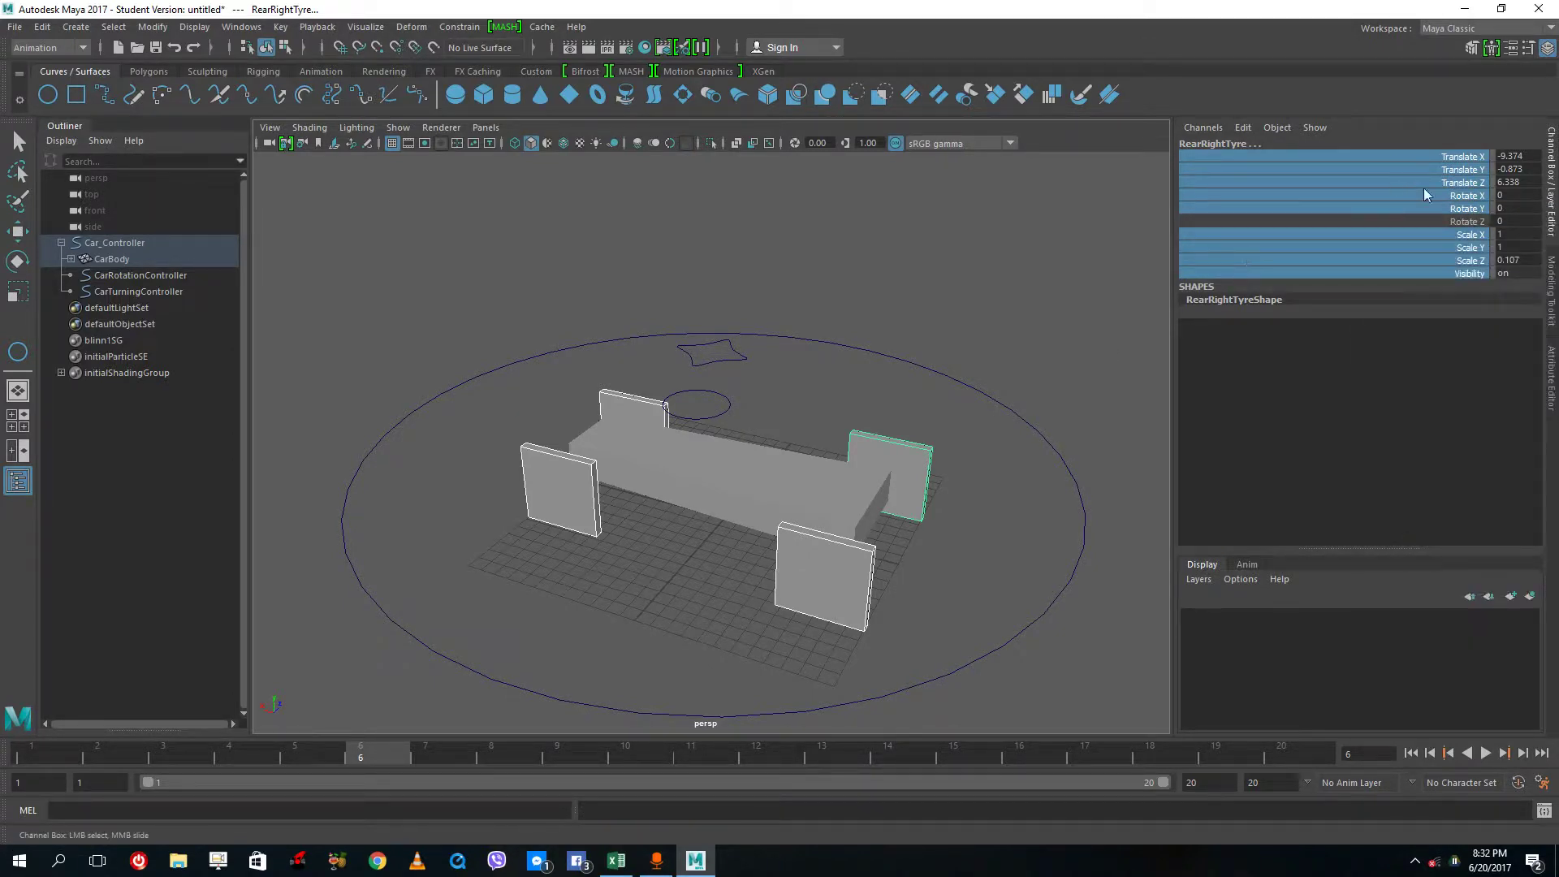
pyautogui.click(568, 492)
# Step: Switch to the Rotate tool while selecting and deselecting the car body and Car_Controller
pyautogui.keyDown('alt'); pyautogui.moveTo(844, 367); pyautogui.dragTo(748, 427); pyautogui.keyUp('alt')
pyautogui.click(717, 491)
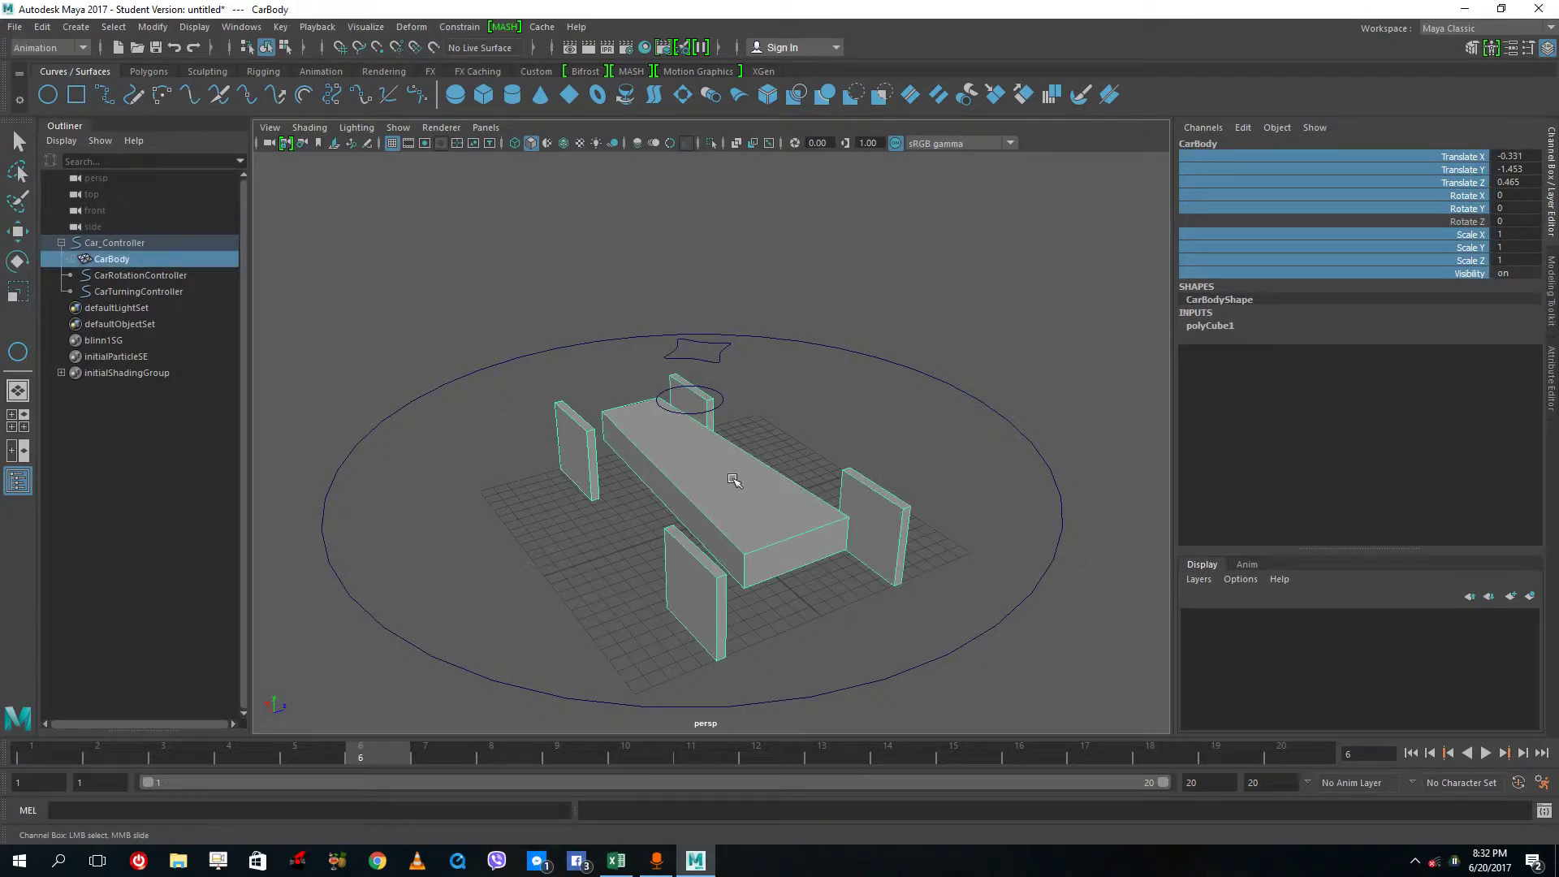
pyautogui.click(863, 409)
pyautogui.press('e')
pyautogui.click(736, 514)
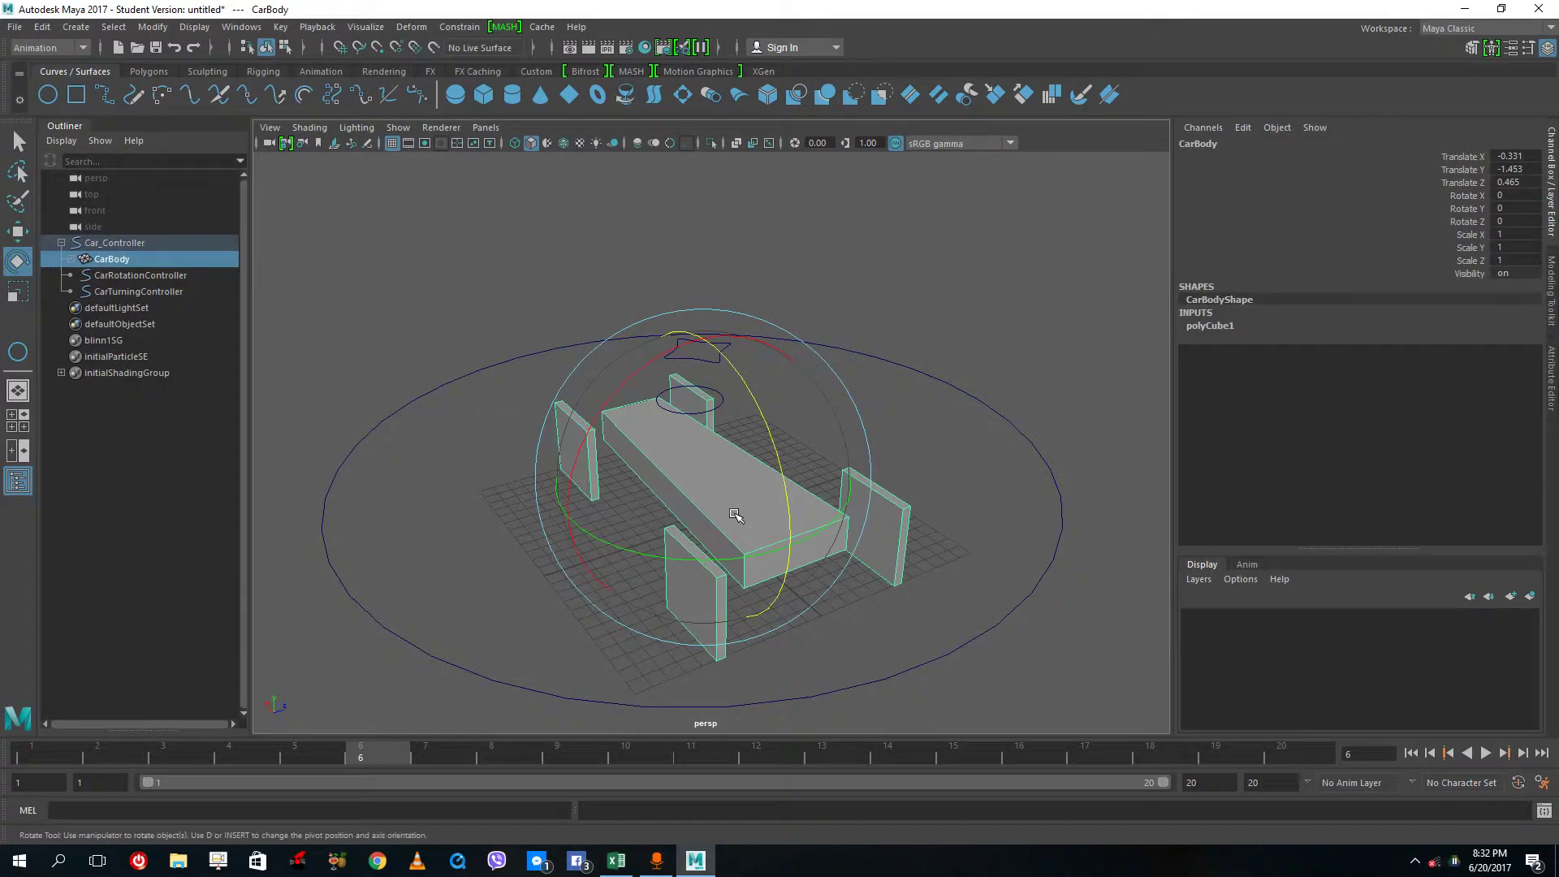
pyautogui.click(999, 351)
pyautogui.click(723, 477)
pyautogui.click(1060, 497)
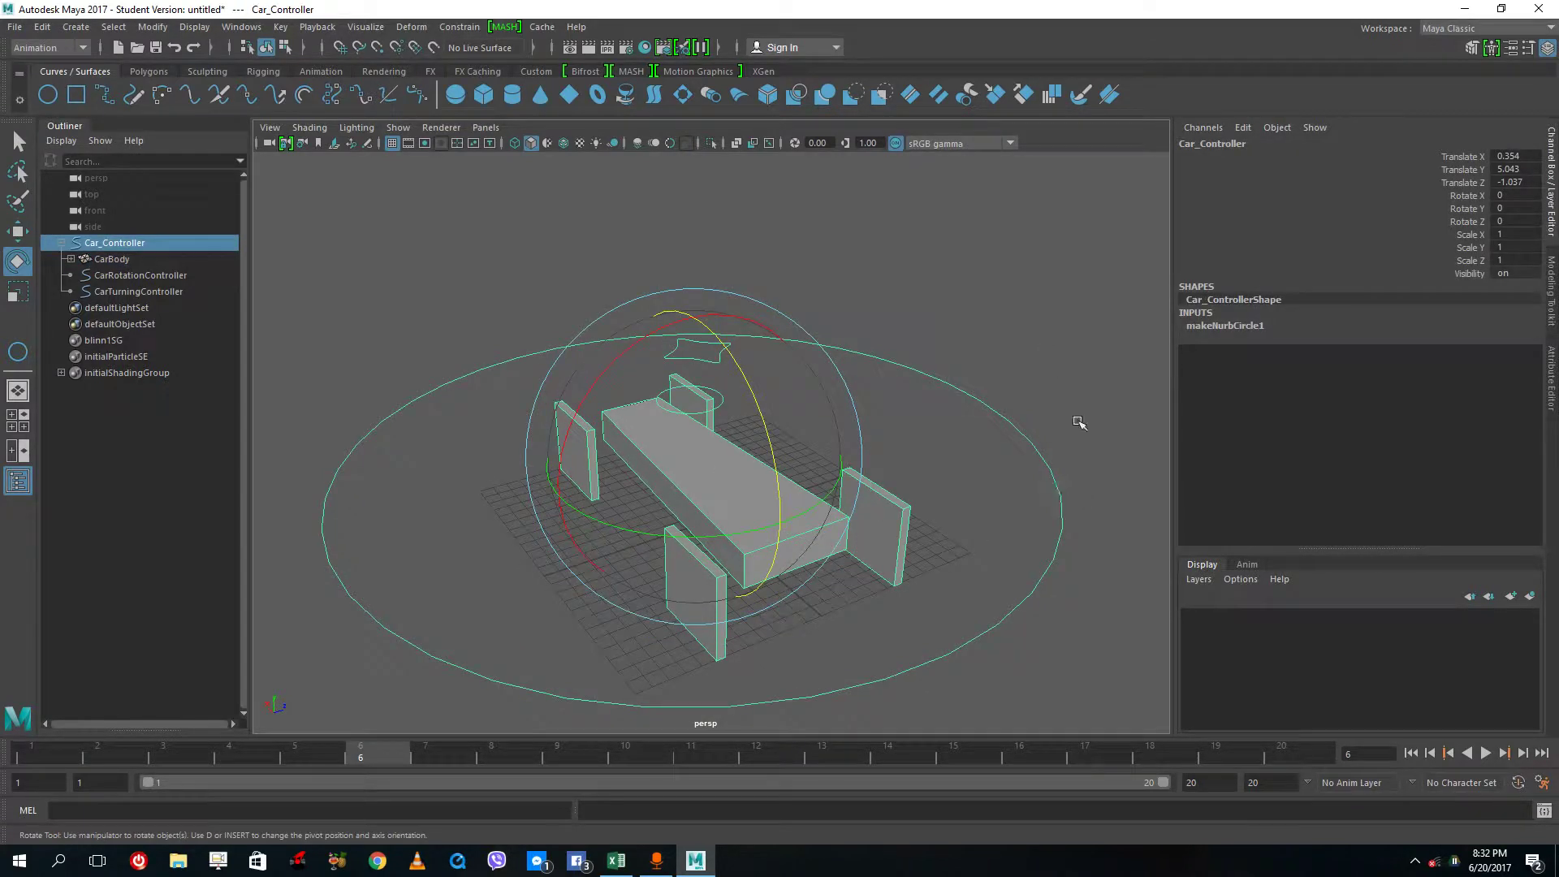
pyautogui.click(1087, 299)
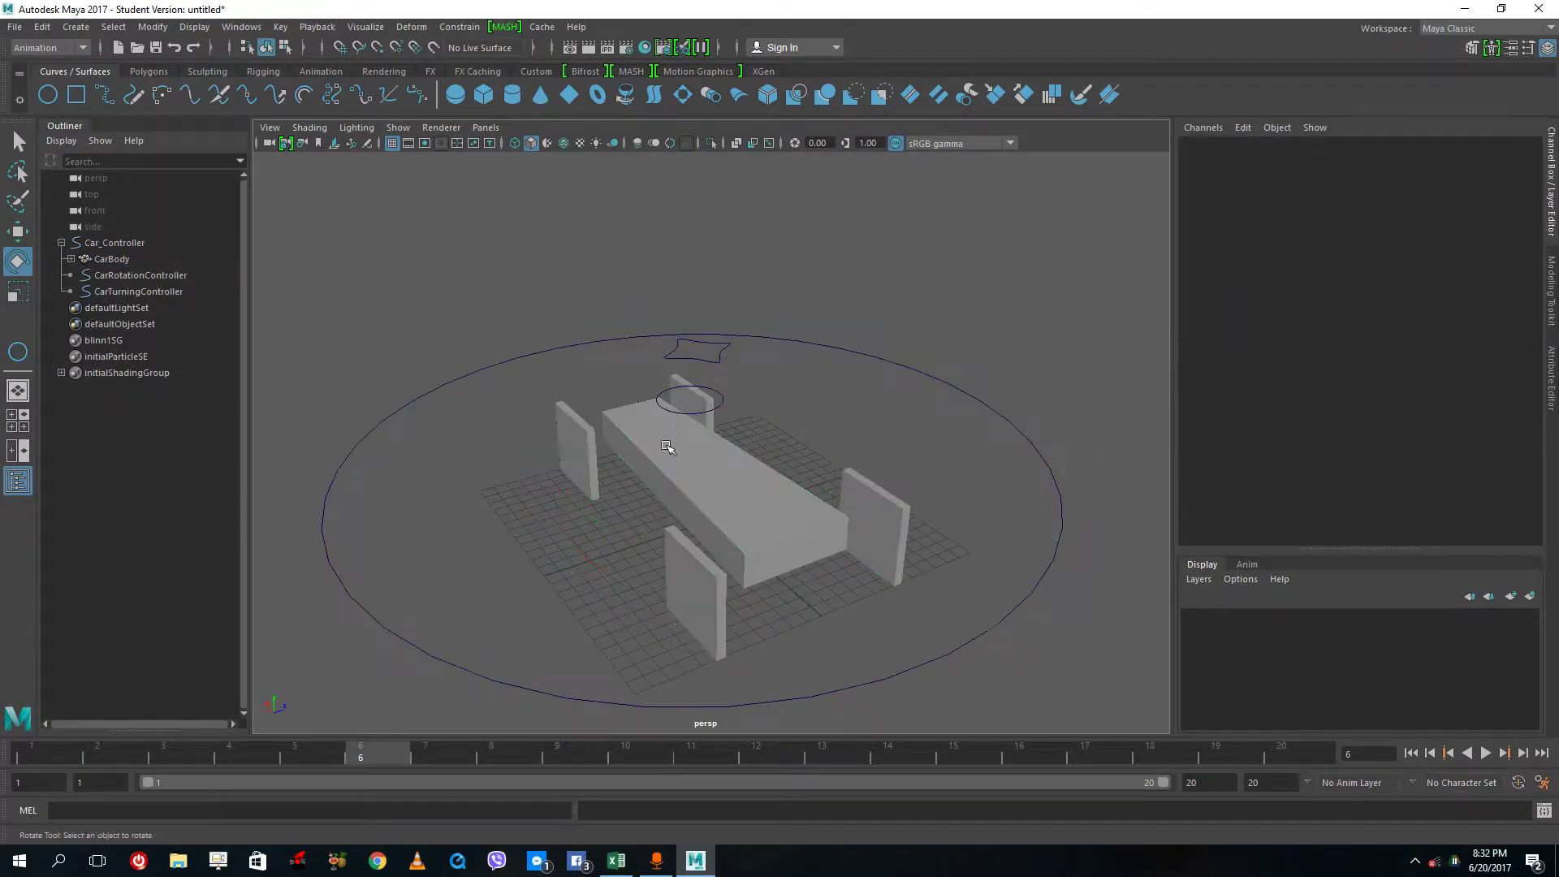
# Step: Move CarTurningController along Z to Translate Z 0.284
pyautogui.click(723, 400)
pyautogui.keyDown('alt'); pyautogui.moveTo(723, 401); pyautogui.dragTo(715, 434); pyautogui.keyUp('alt')
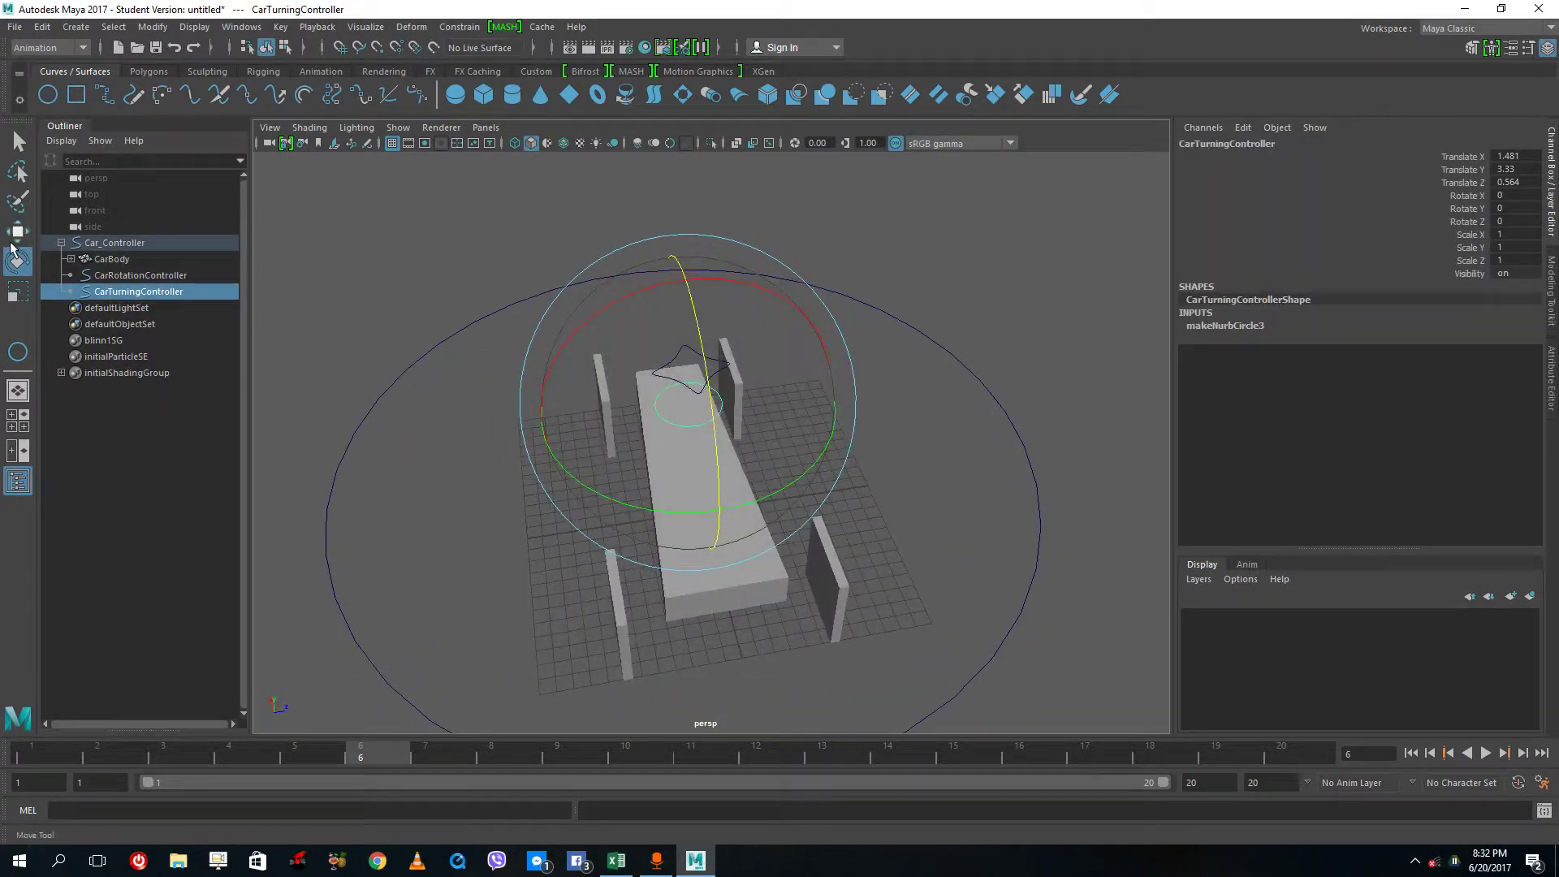
pyautogui.click(11, 242)
pyautogui.moveTo(781, 383)
pyautogui.mouseDown()
pyautogui.moveTo(842, 372)
pyautogui.moveTo(800, 392)
pyautogui.mouseUp()
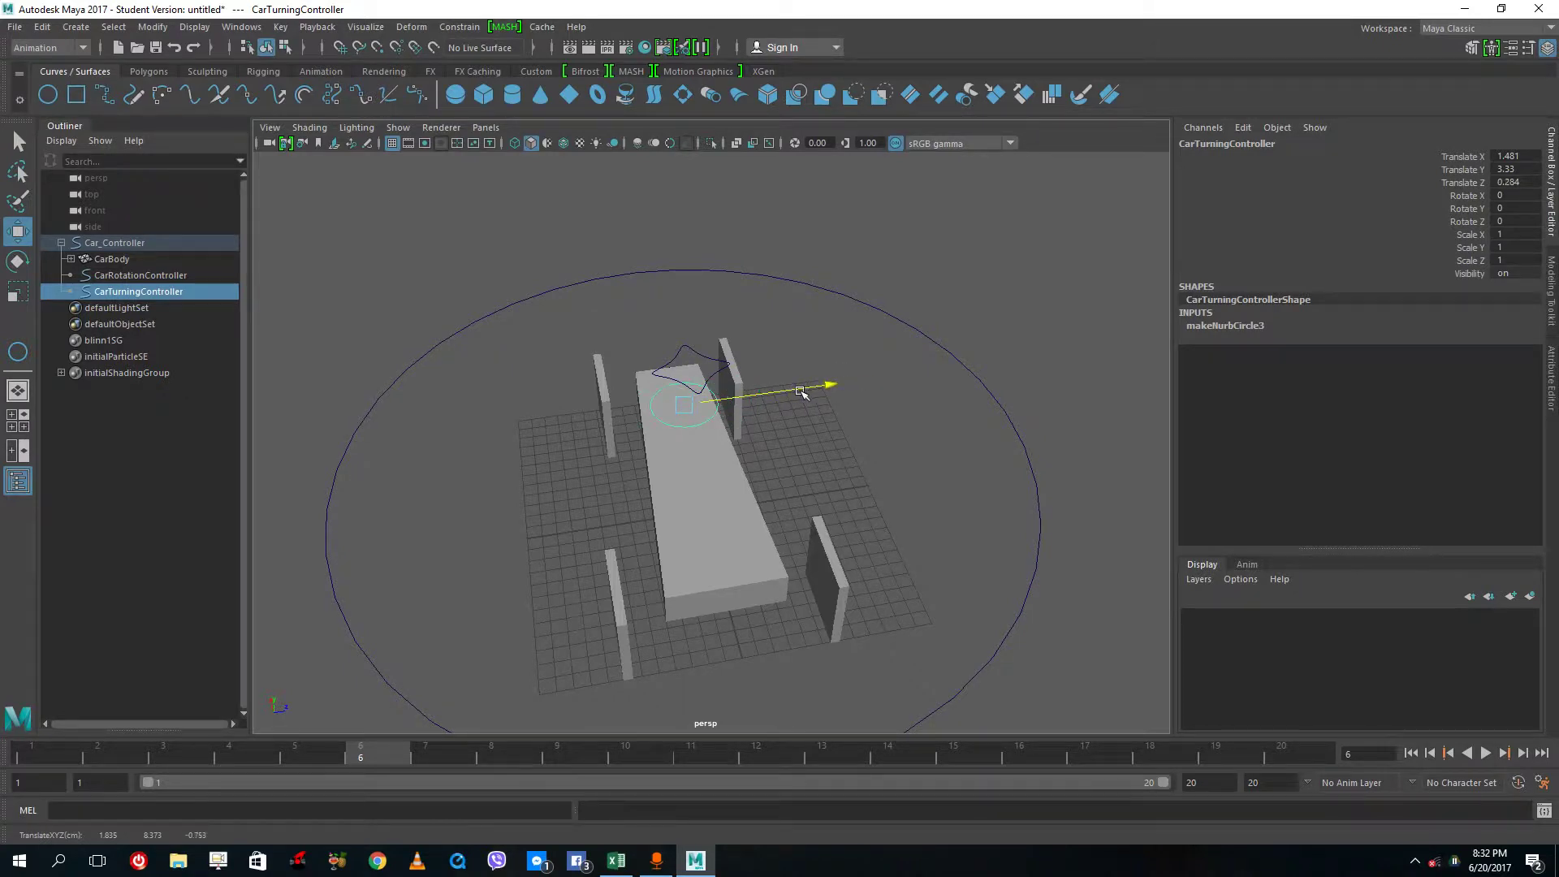
# Step: Select Translate X through Visibility on the turning controller and dismiss the channel menu
pyautogui.click(1466, 156)
pyautogui.keyDown('shift'); pyautogui.click(1462, 274); pyautogui.keyUp('shift')
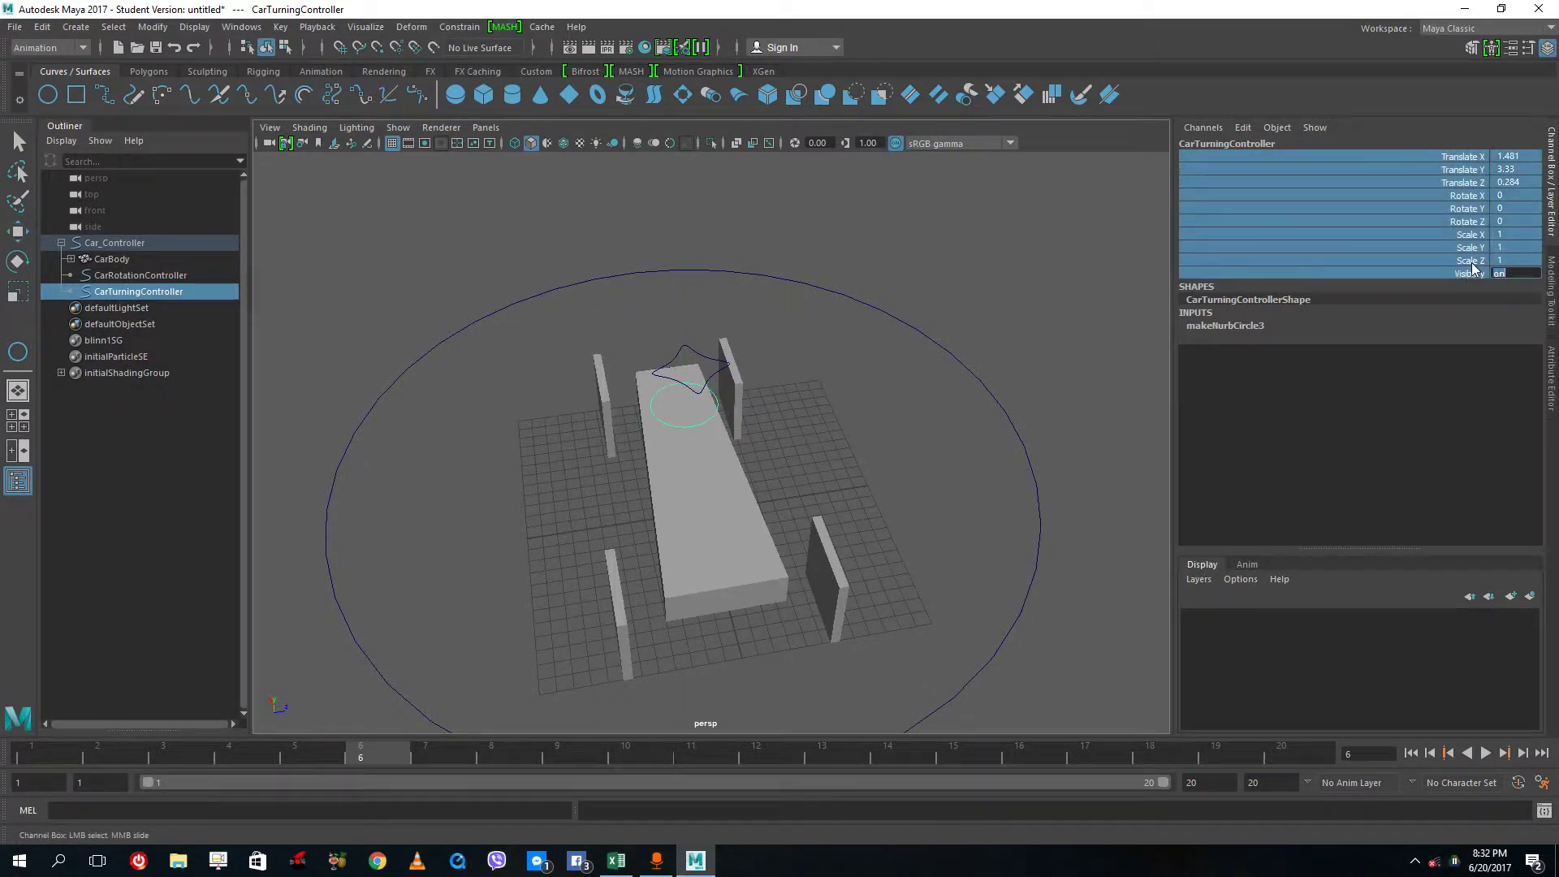
pyautogui.rightClick(1464, 213)
pyautogui.click(1415, 546)
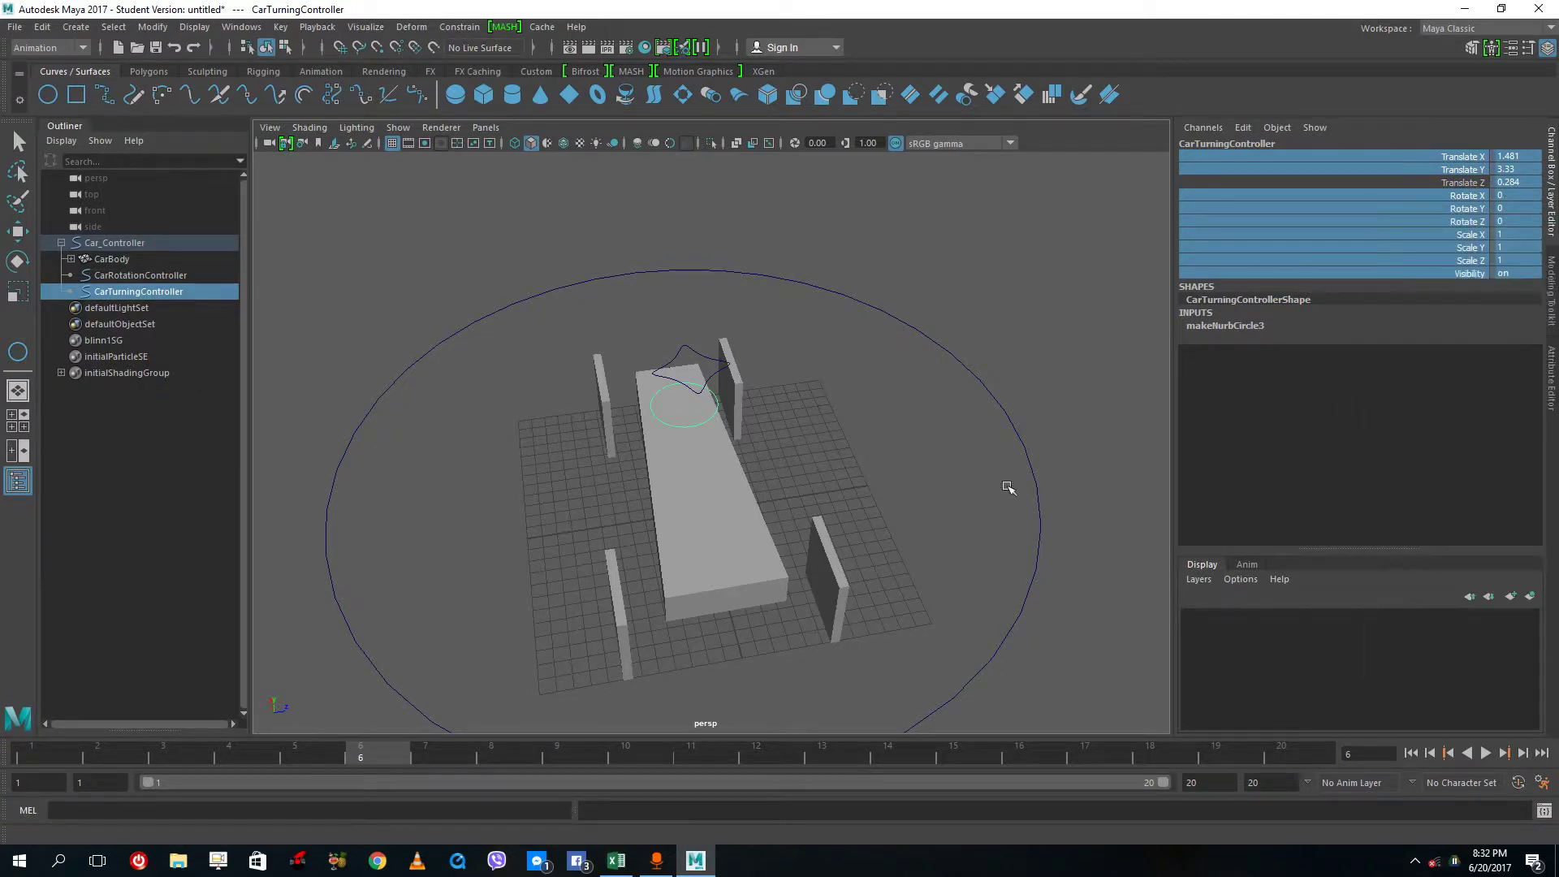
# Step: Reselect CarTurningController and show its Channel Box values (X 1.481, Y 3.33, Z 0.284)
pyautogui.click(740, 431)
pyautogui.click(711, 418)
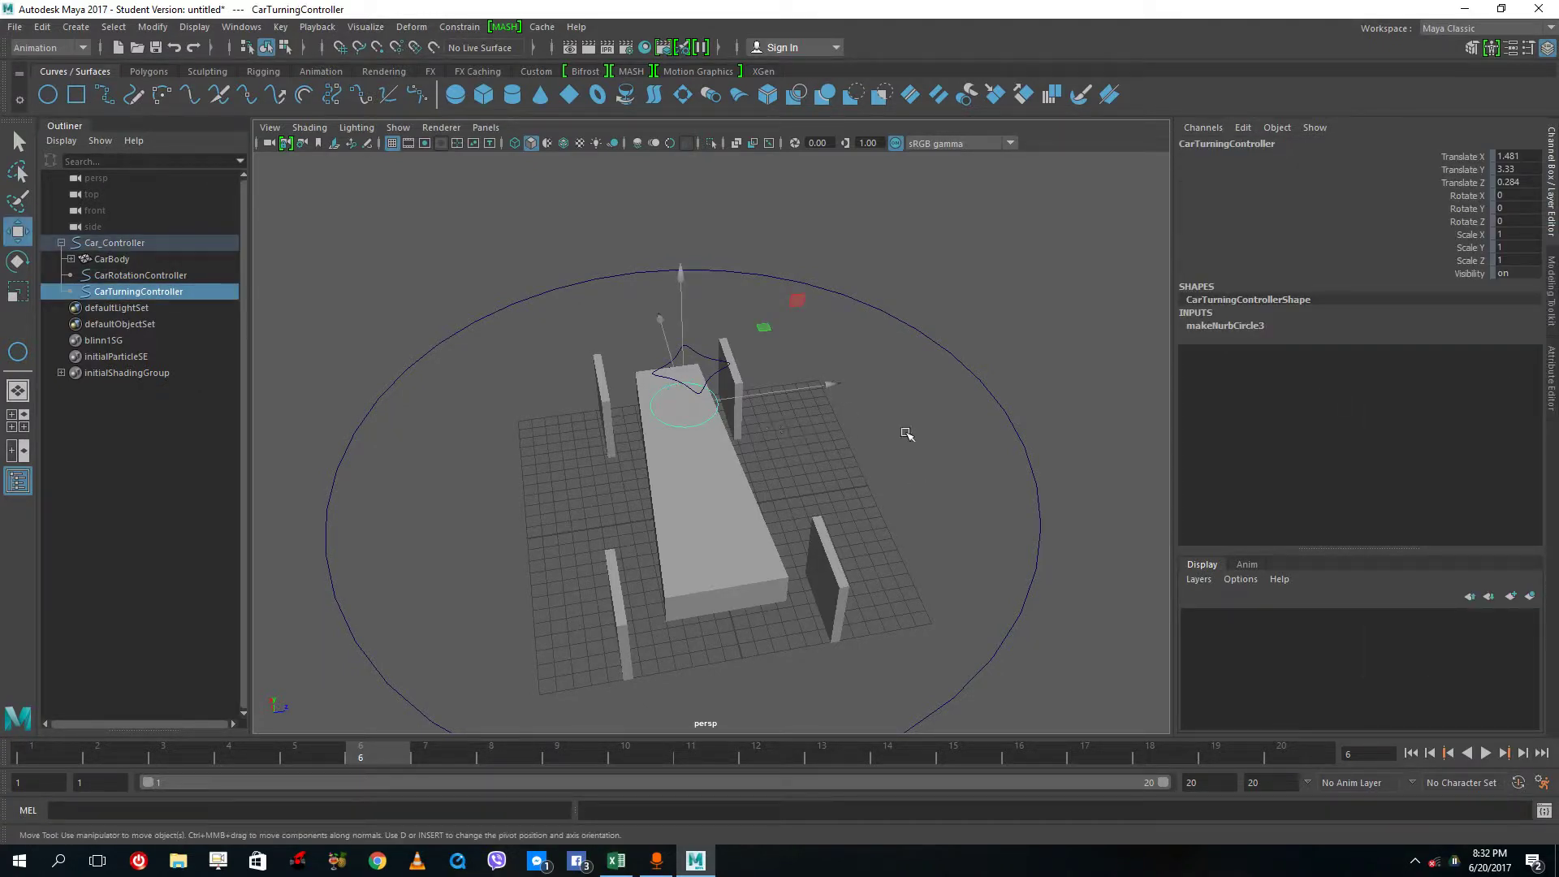
pyautogui.click(1553, 386)
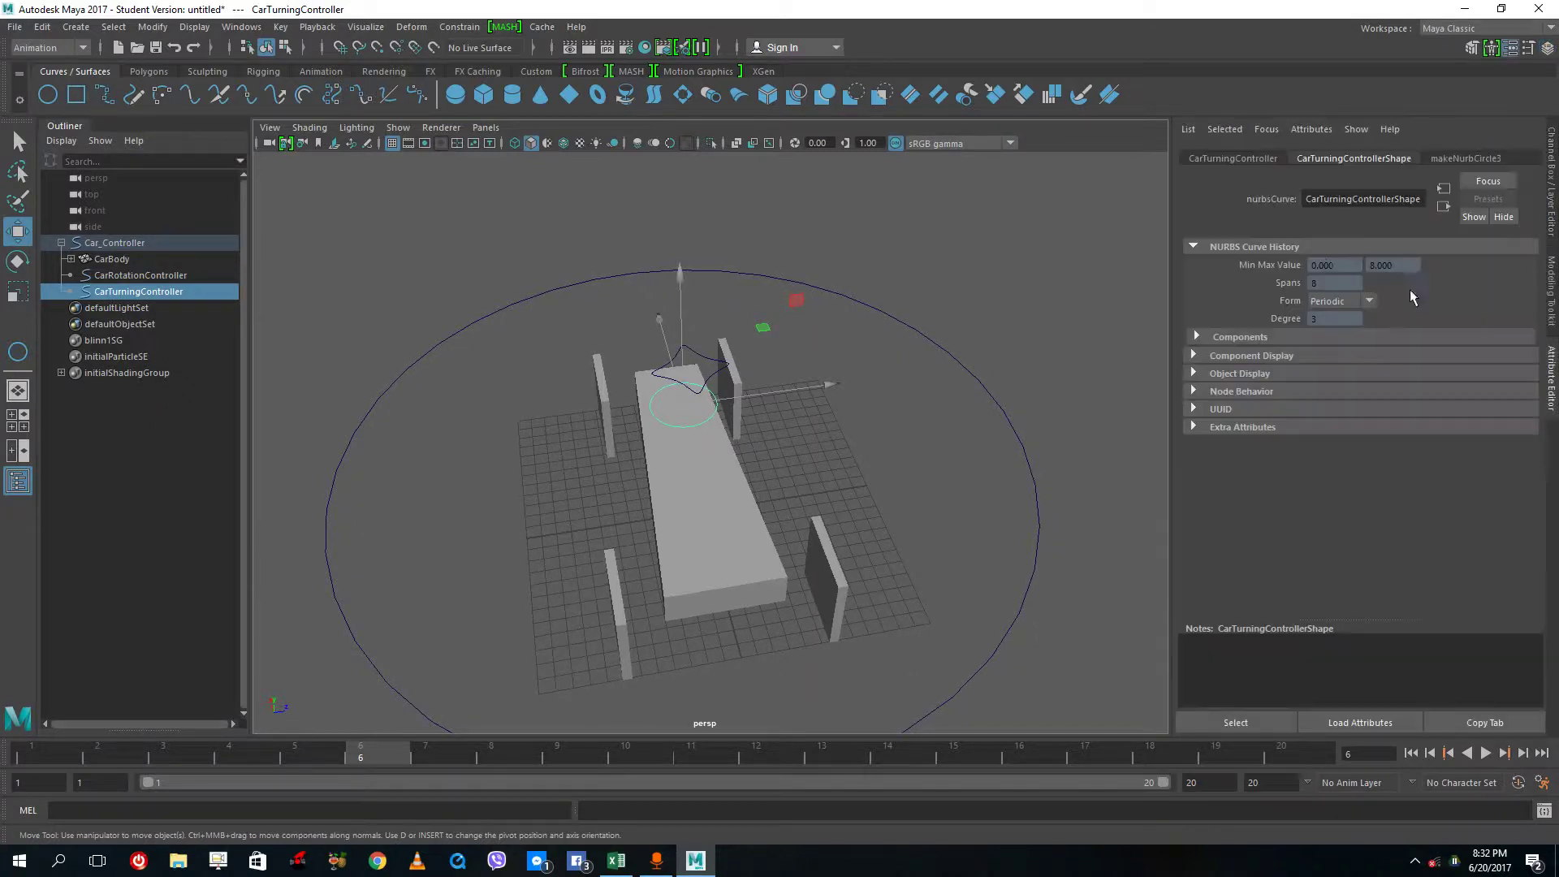
pyautogui.click(1233, 158)
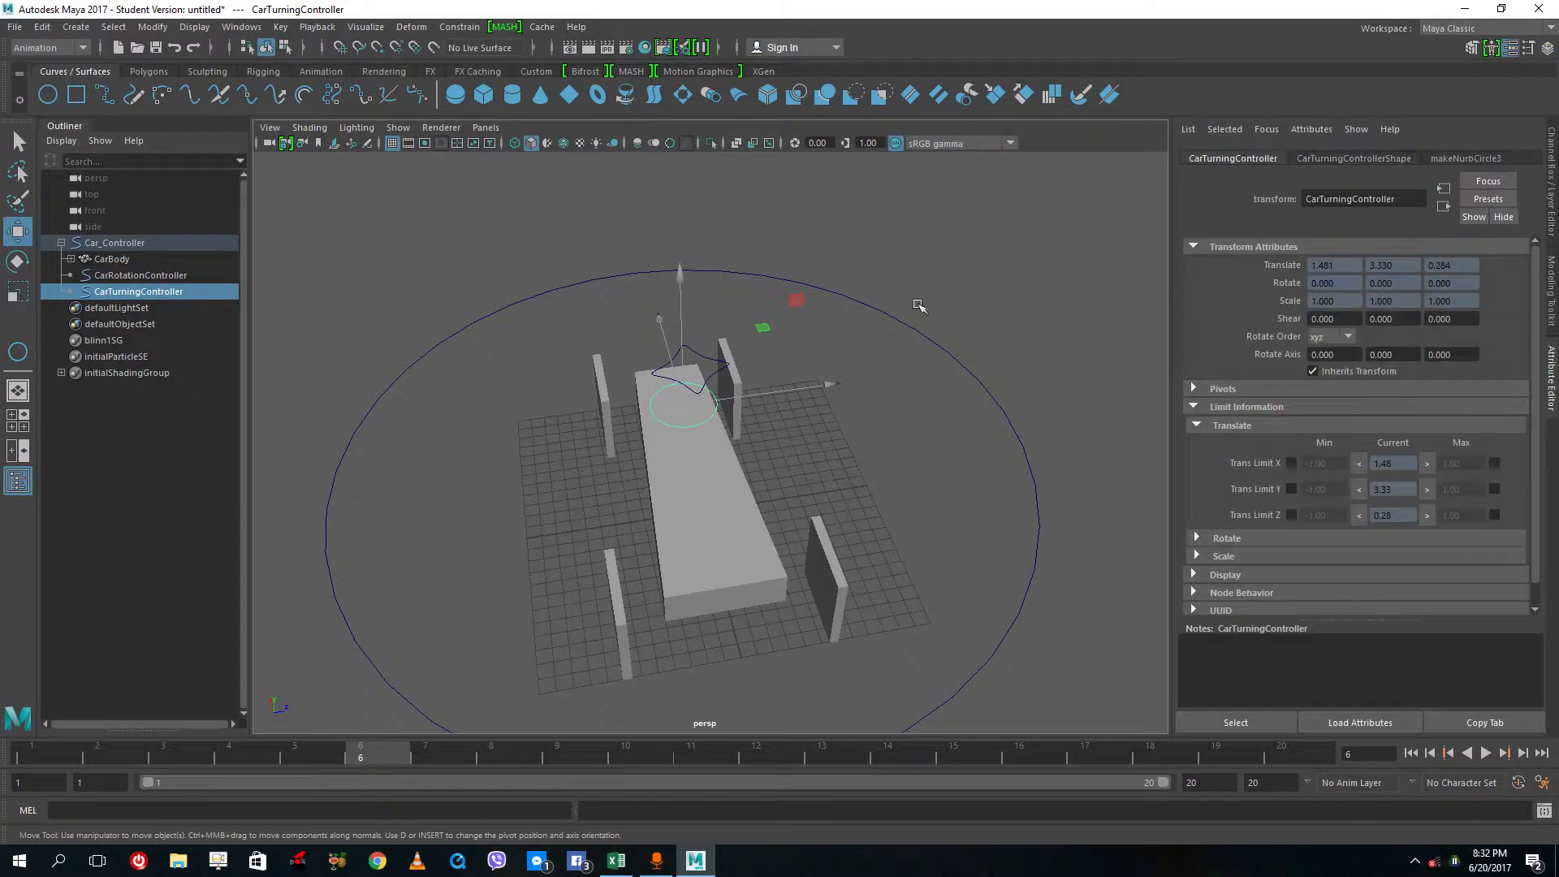
pyautogui.click(787, 420)
pyautogui.click(714, 410)
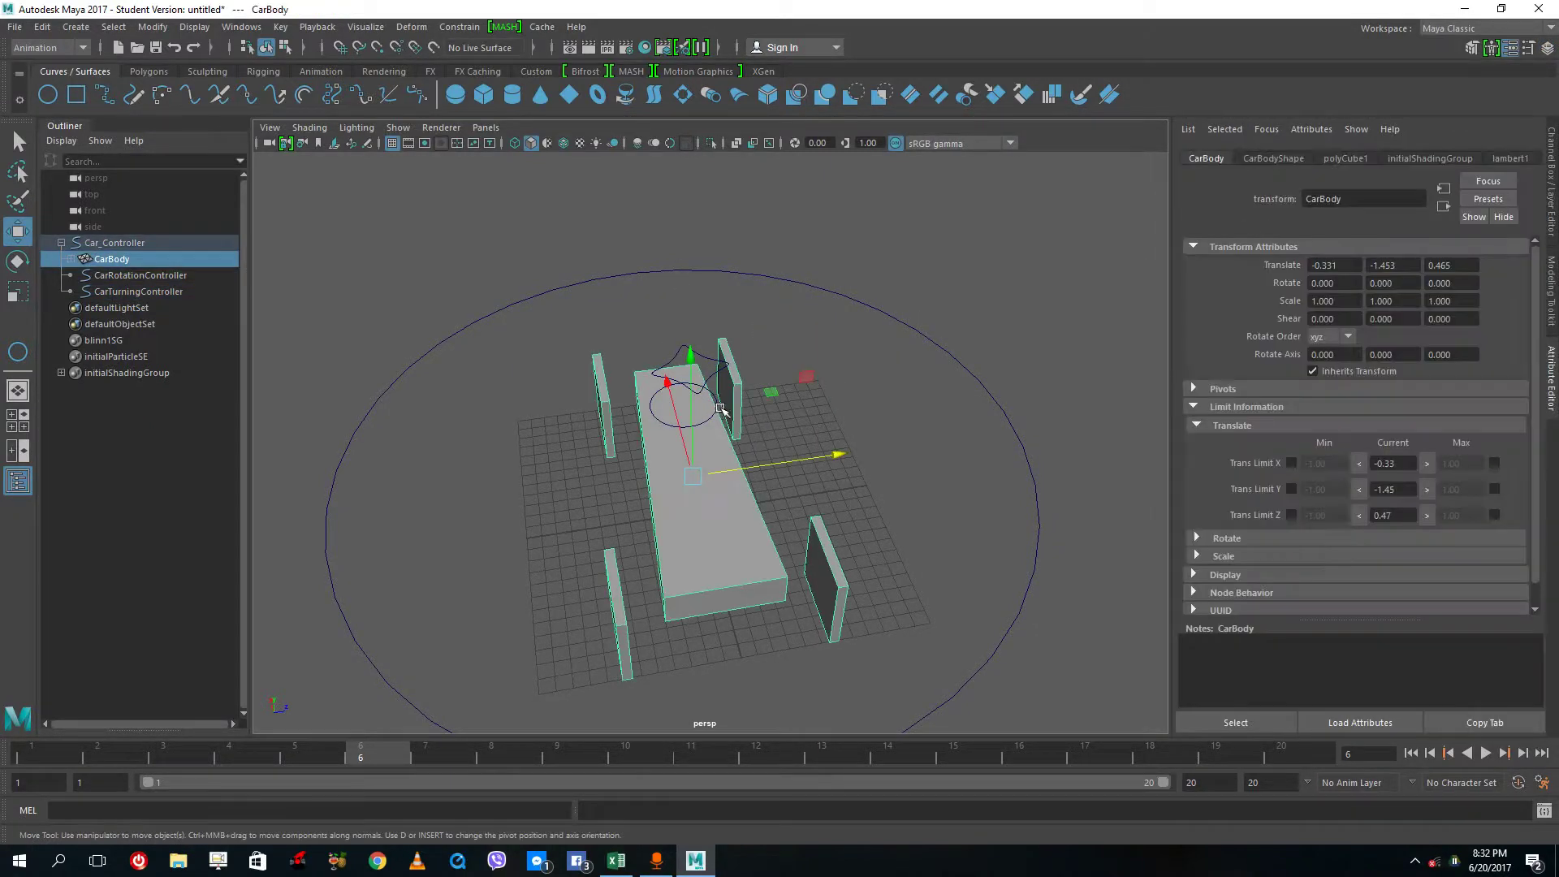
pyautogui.click(716, 408)
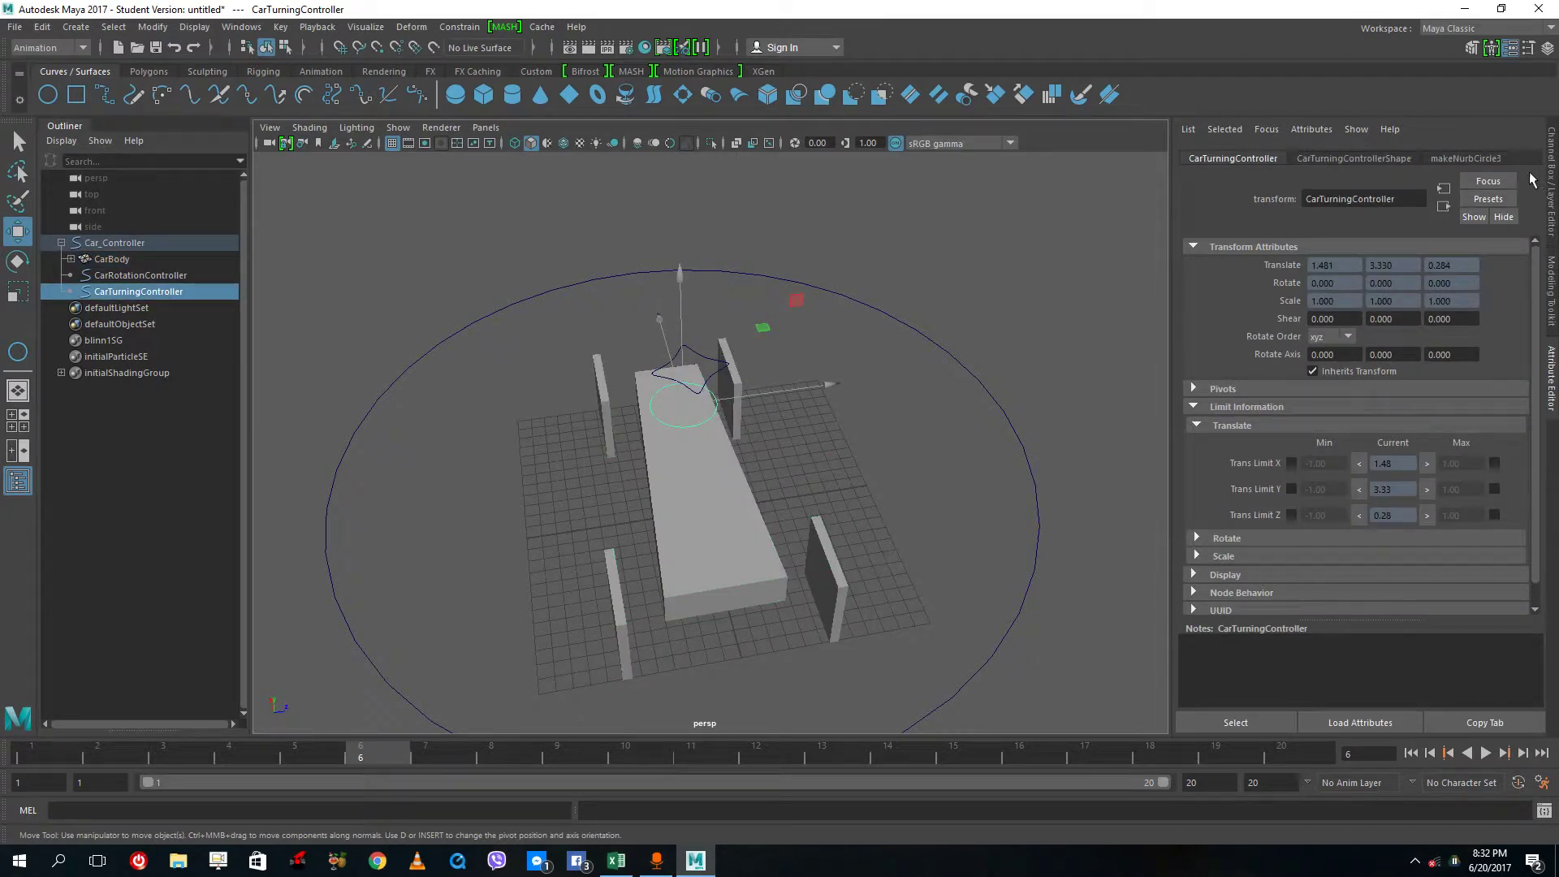
pyautogui.click(1551, 180)
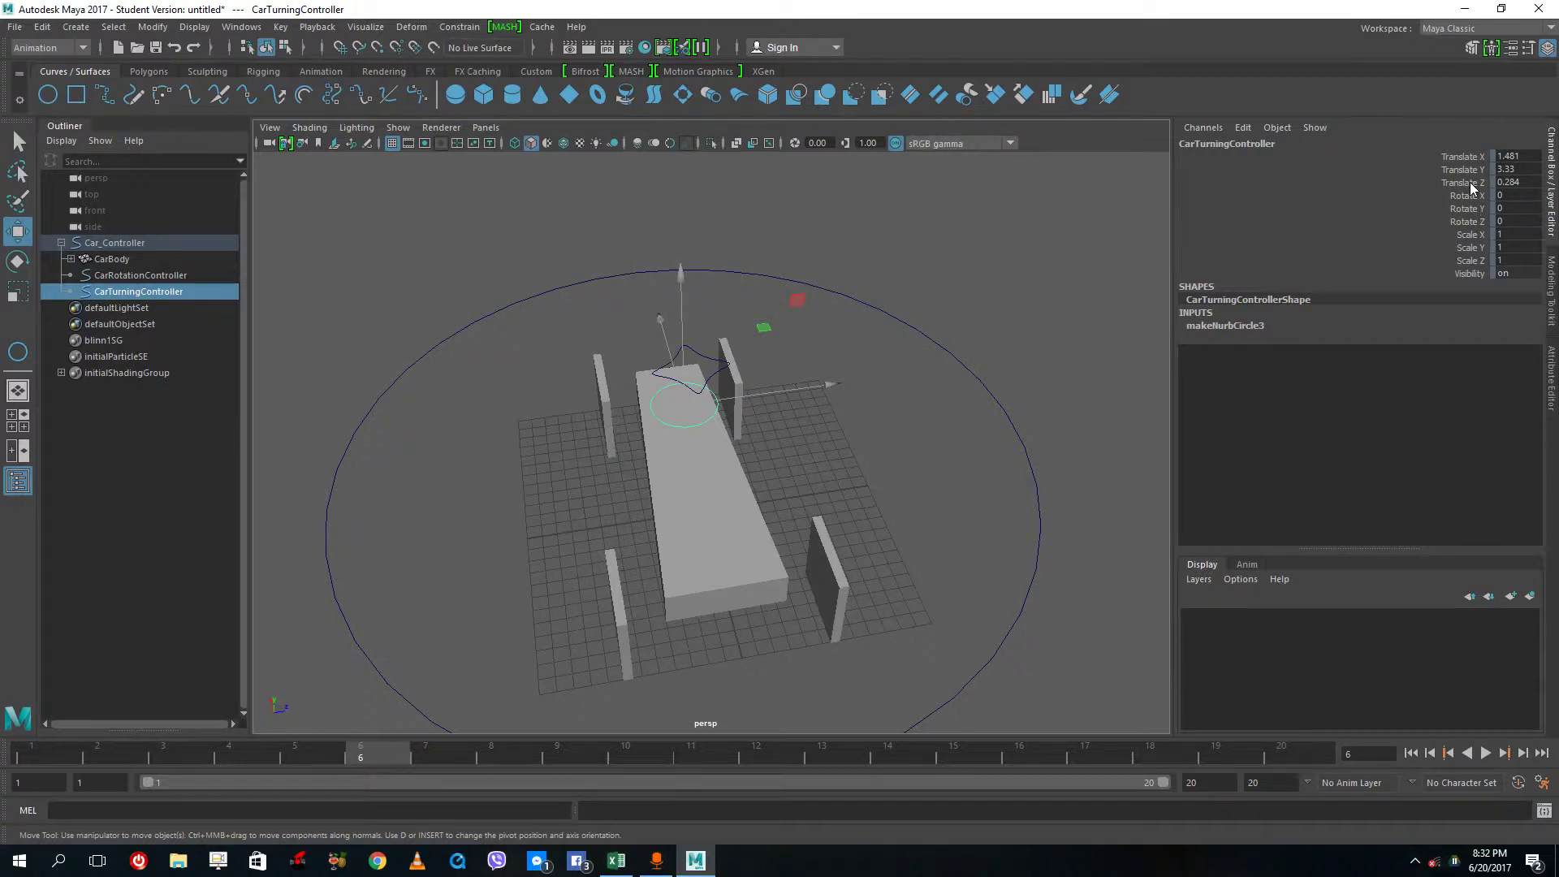
# Step: Unlock Translate X and test sliding the turning controller along Z
pyautogui.click(1466, 157)
pyautogui.rightClick(1464, 155)
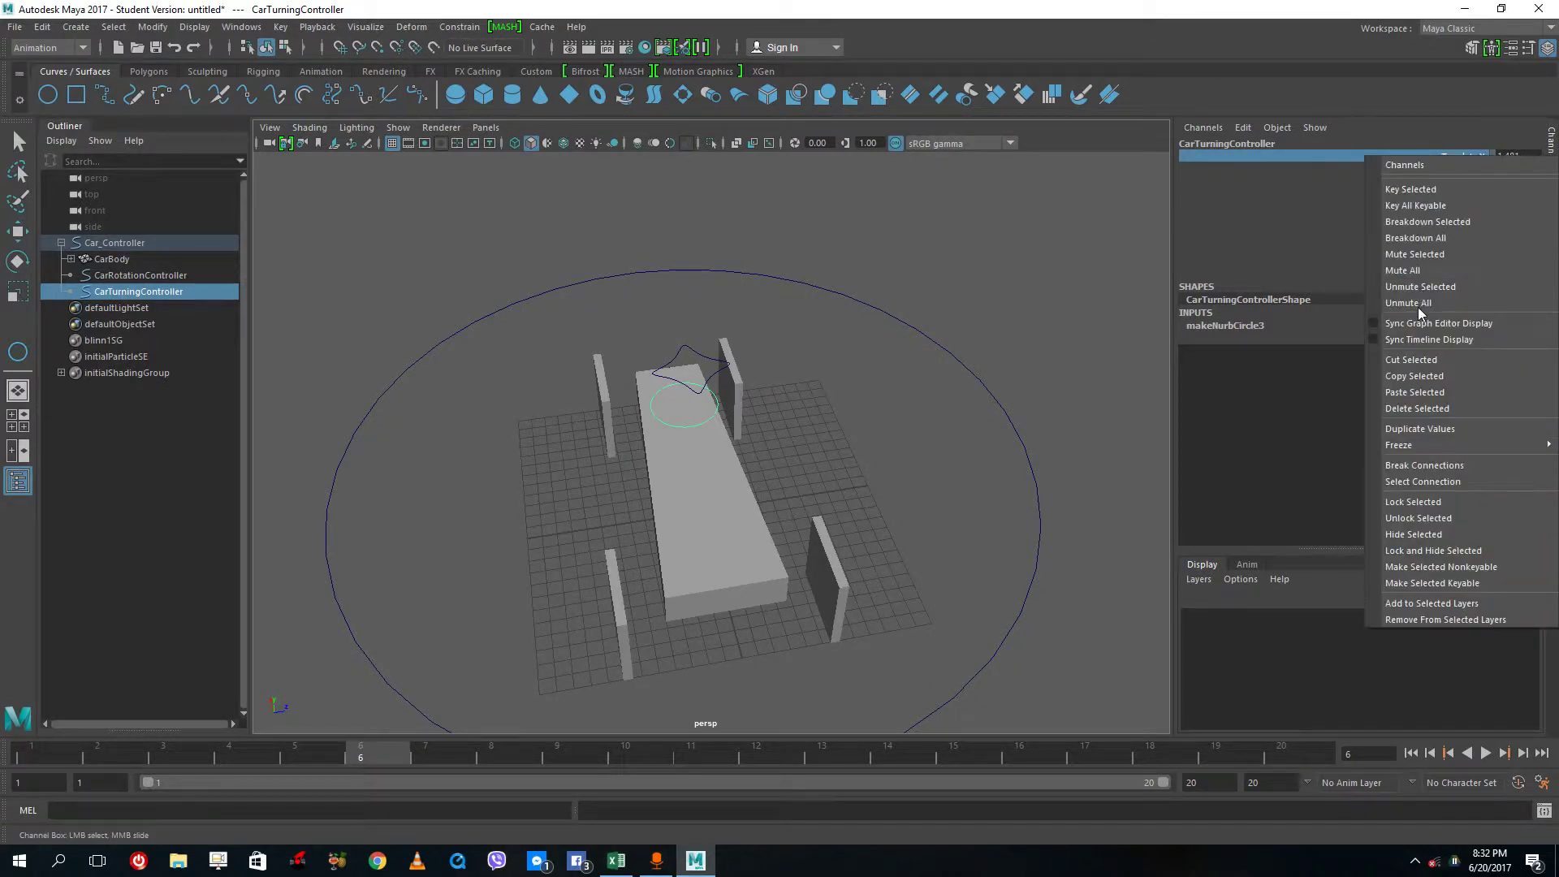
pyautogui.click(1462, 521)
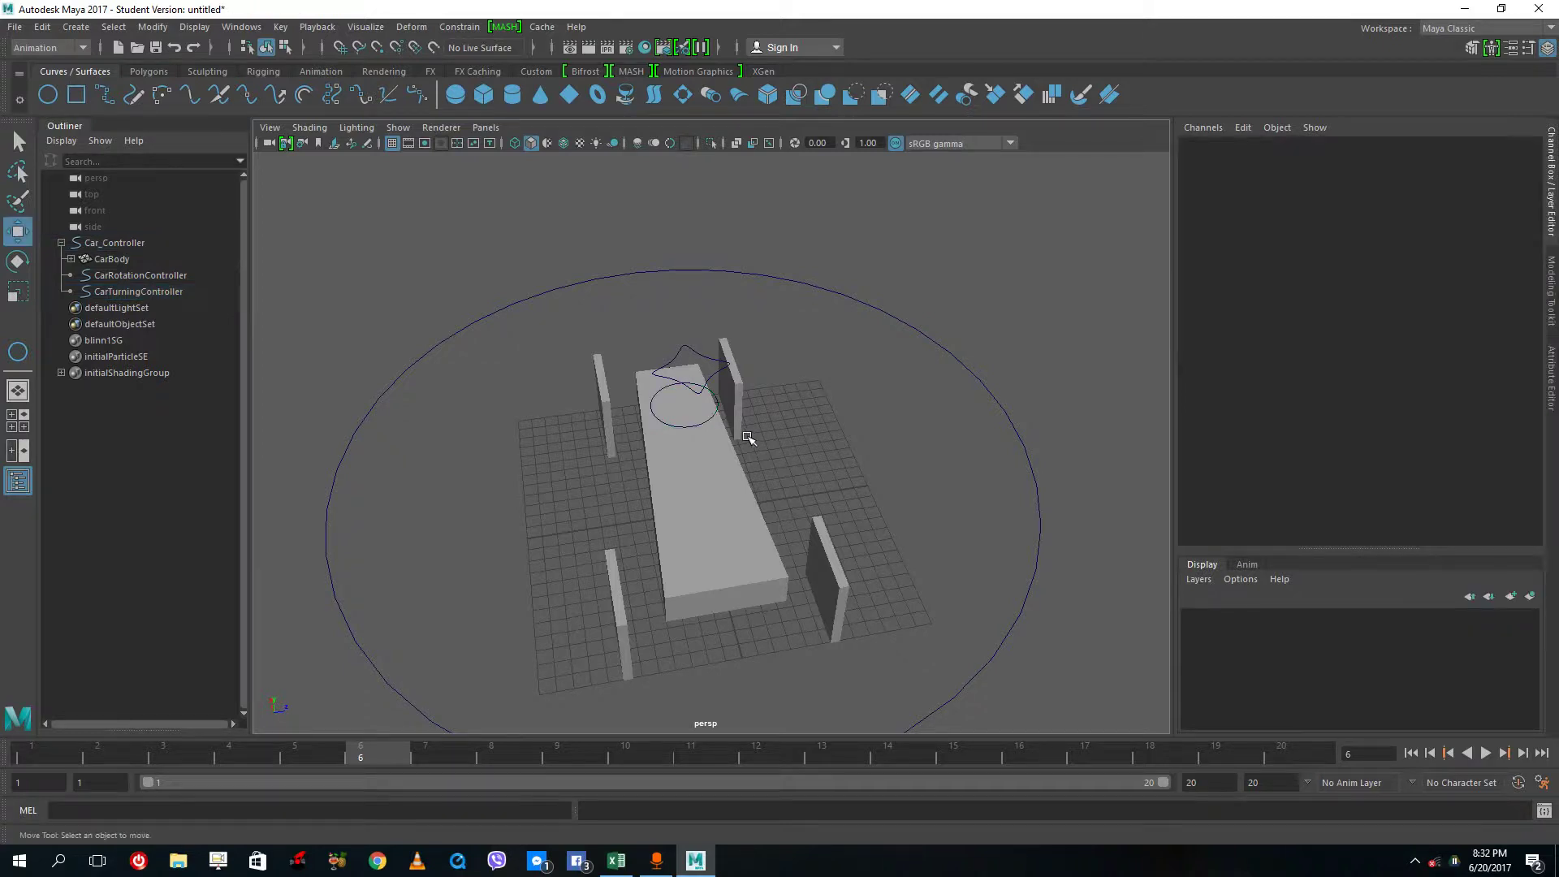
pyautogui.press('w')
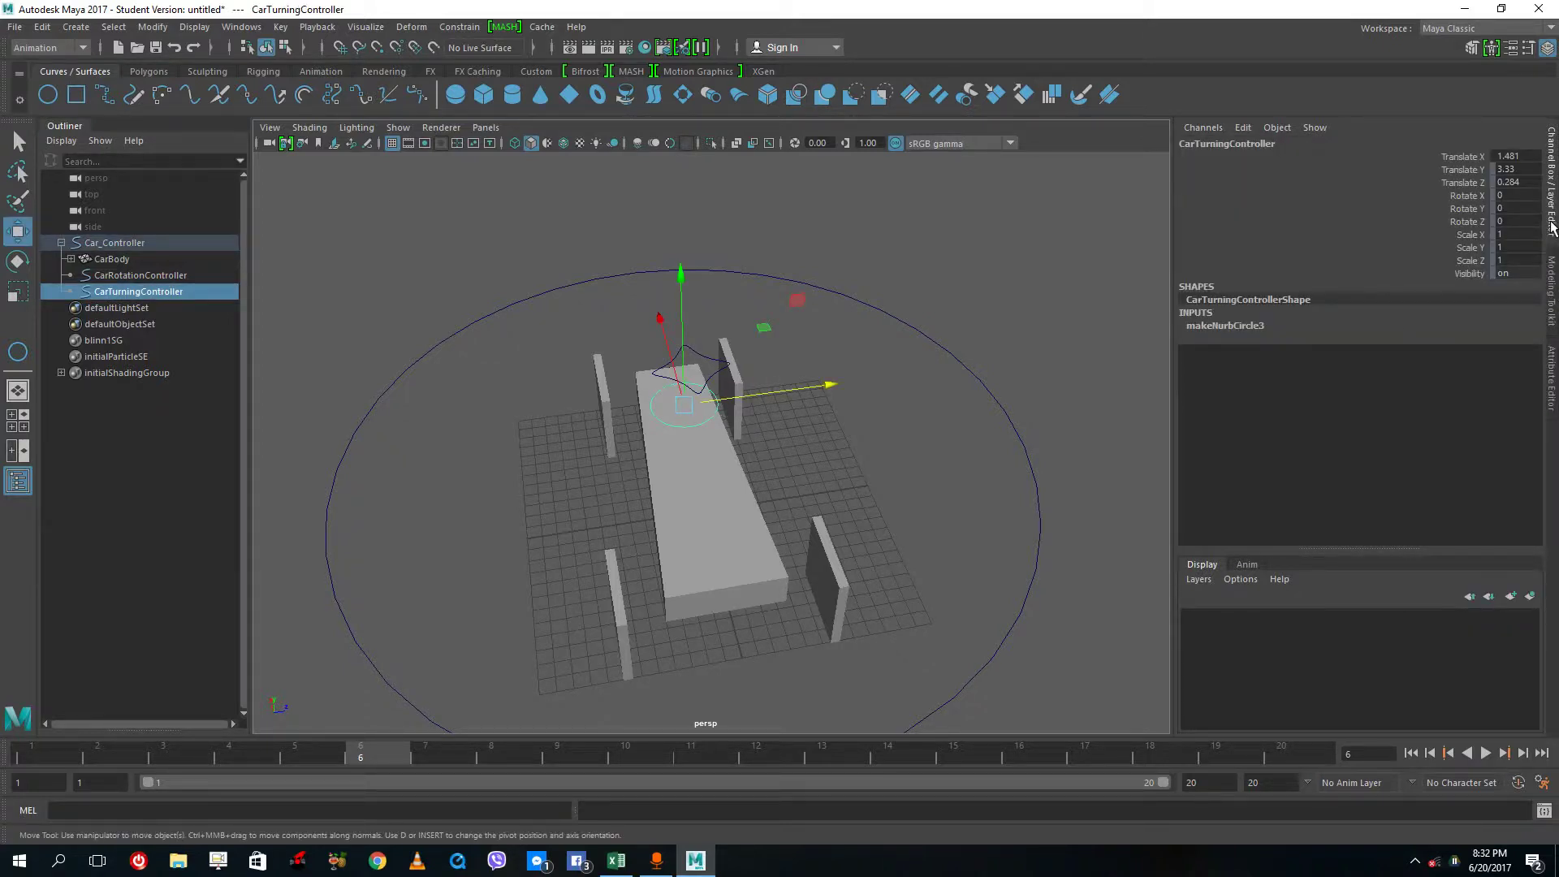
pyautogui.moveTo(818, 390)
pyautogui.mouseDown()
pyautogui.moveTo(744, 398)
pyautogui.moveTo(822, 391)
pyautogui.mouseUp()
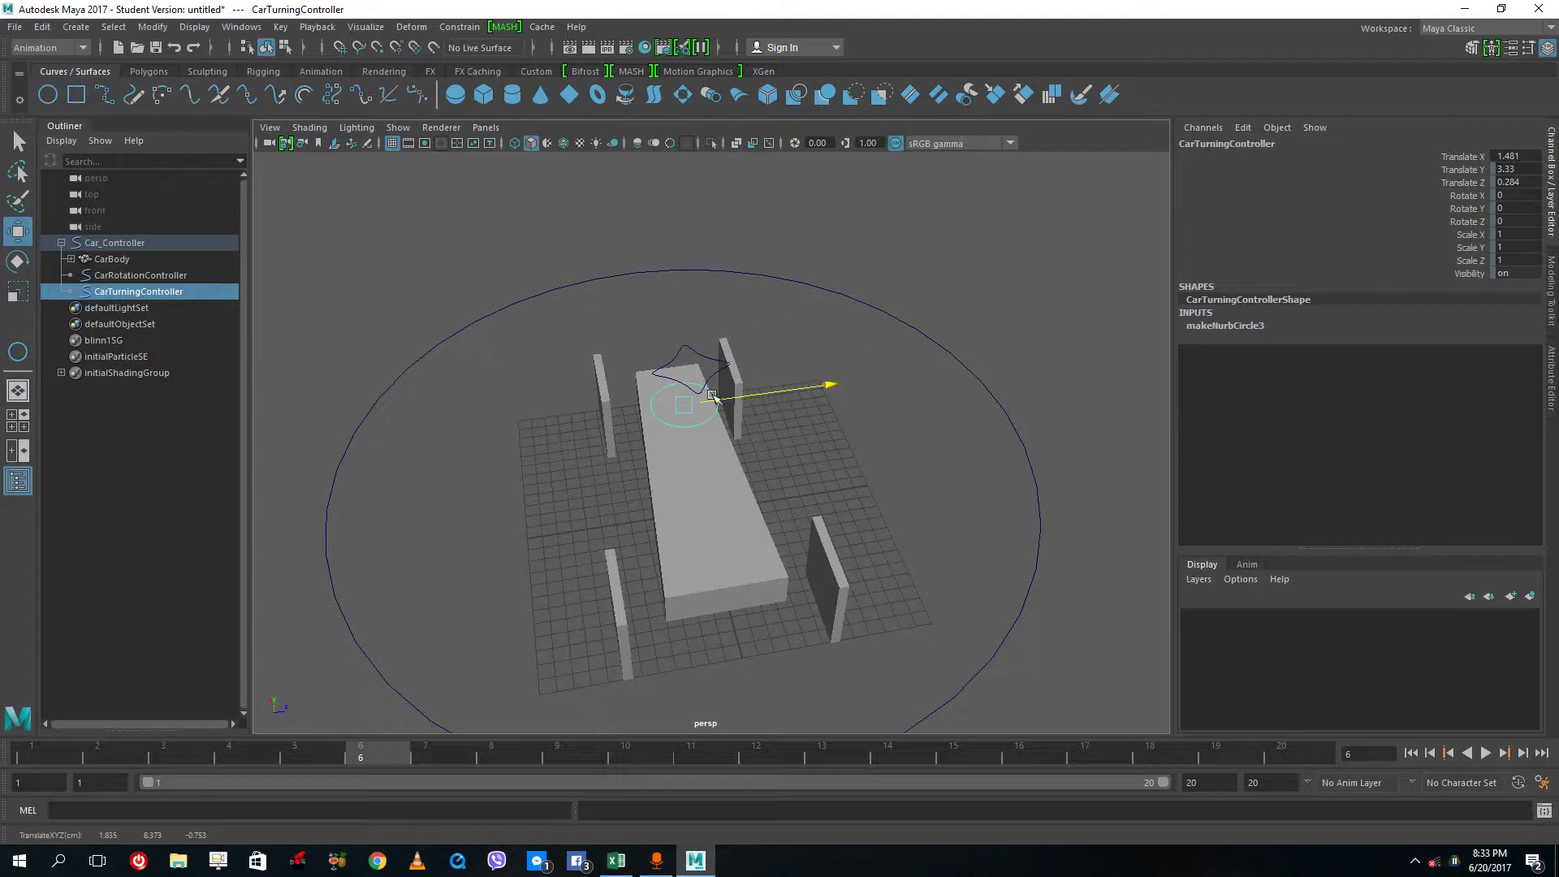
# Step: Lock Translate Y and change the lock state of Translate Z
pyautogui.rightClick(1476, 166)
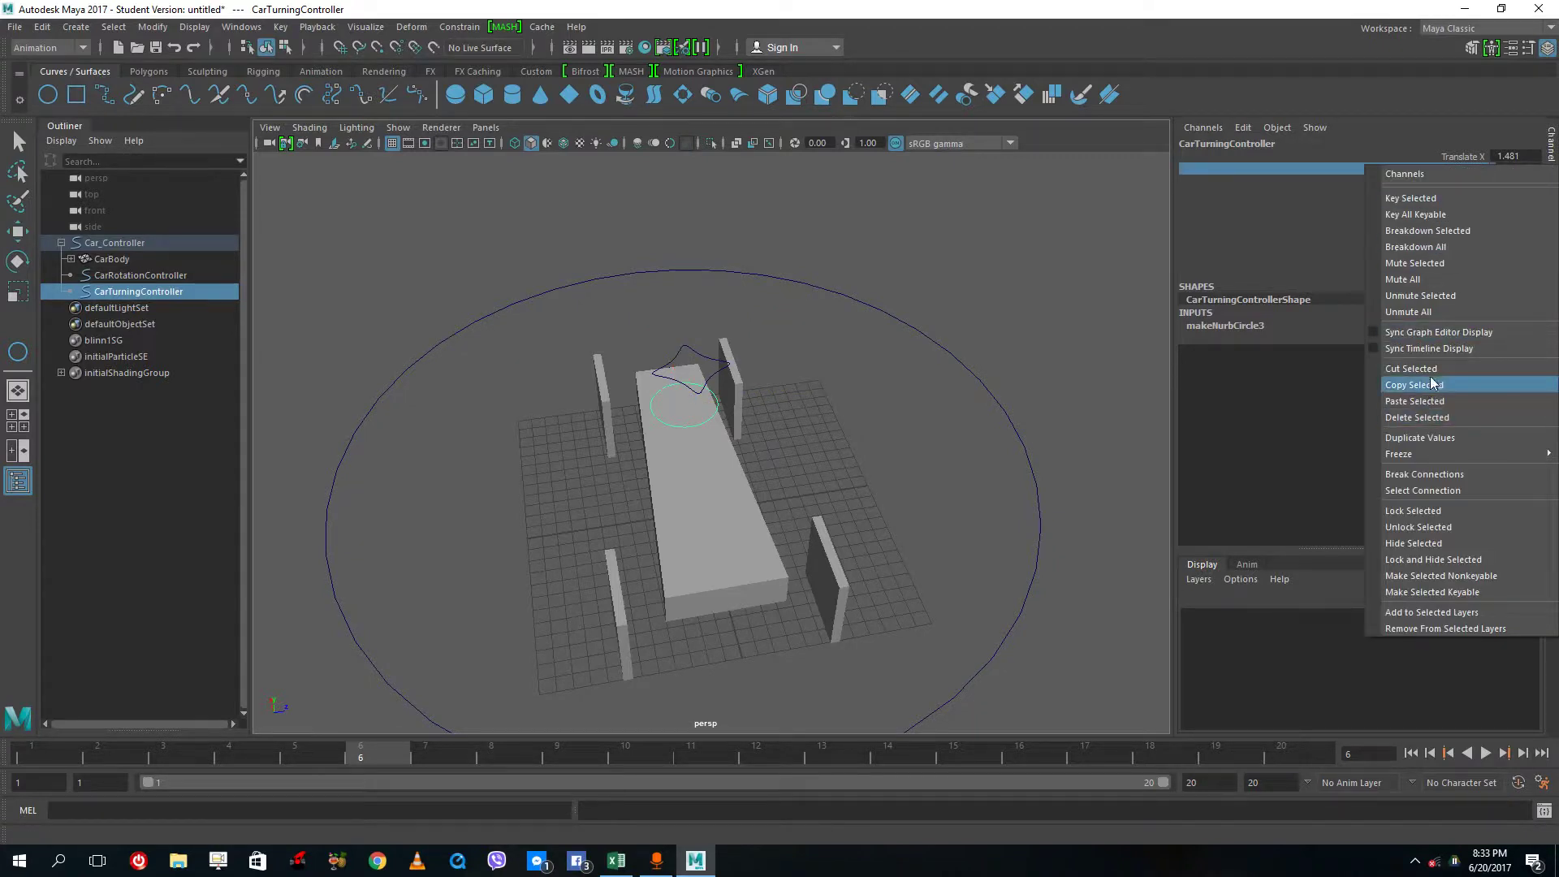
pyautogui.click(1436, 516)
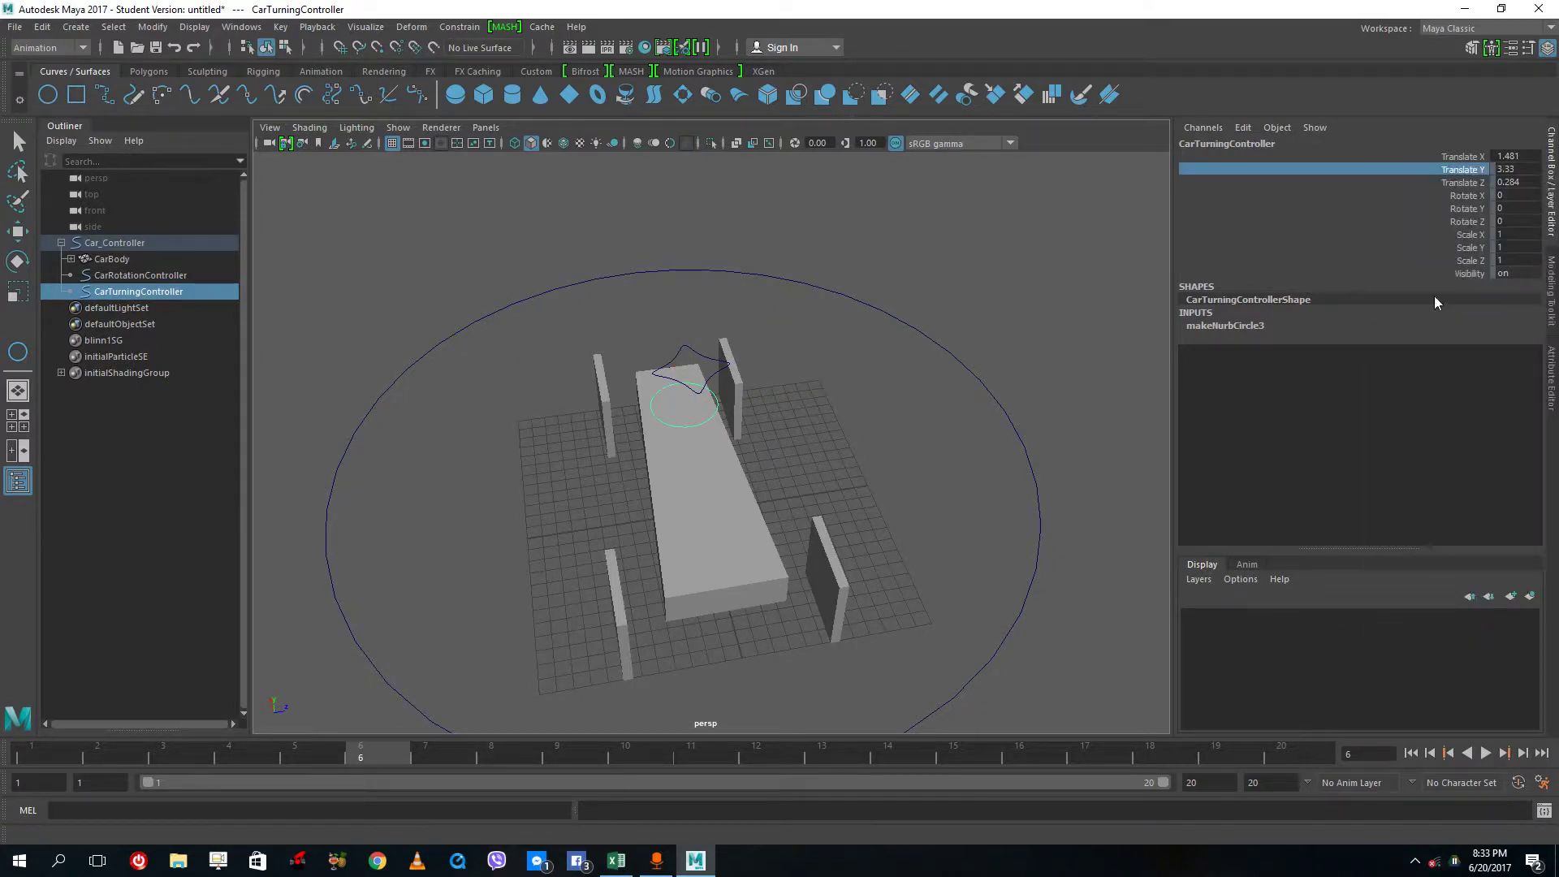
pyautogui.rightClick(1469, 171)
pyautogui.click(1428, 184)
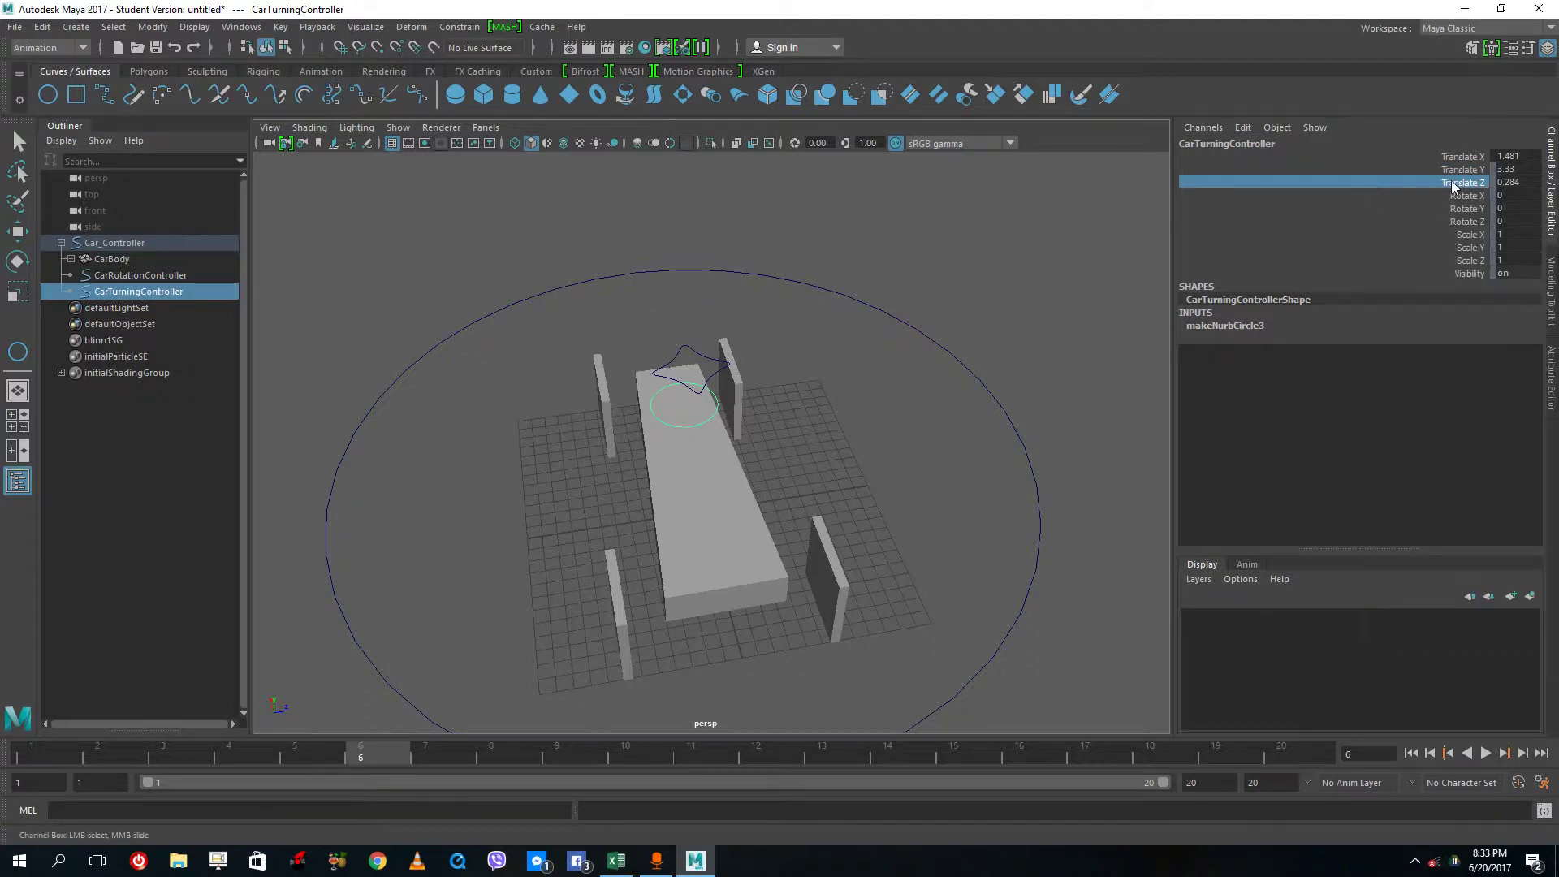
pyautogui.rightClick(1454, 186)
pyautogui.click(1429, 532)
# Step: Slide the controller along Z to 1.272, then lock Translate X
pyautogui.click(732, 425)
pyautogui.click(713, 412)
pyautogui.click(18, 235)
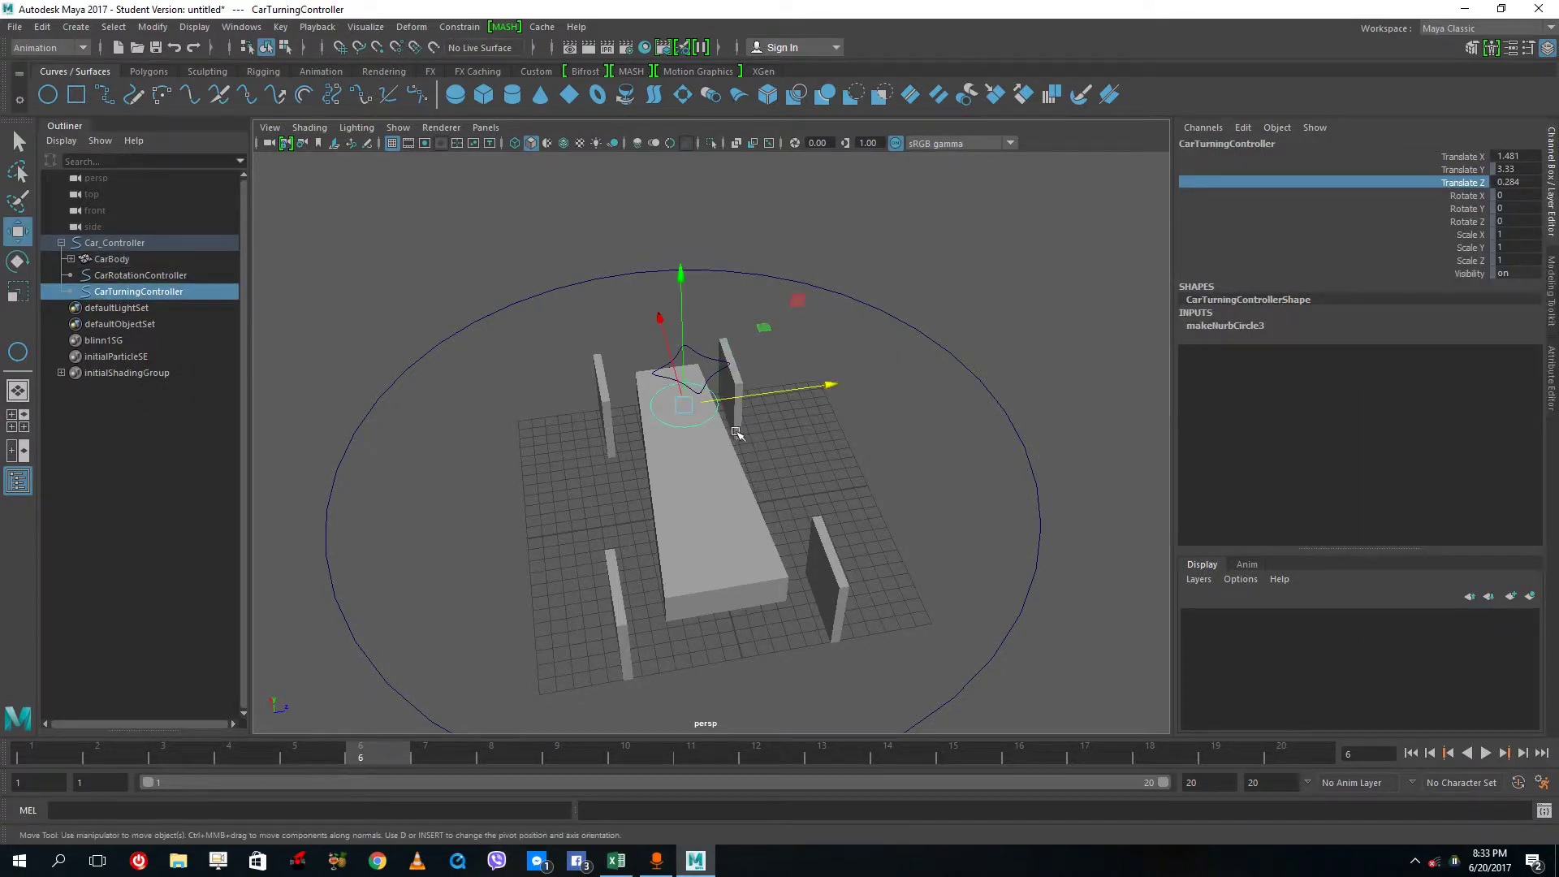
pyautogui.moveTo(775, 391)
pyautogui.mouseDown()
pyautogui.moveTo(823, 397)
pyautogui.moveTo(783, 411)
pyautogui.mouseUp()
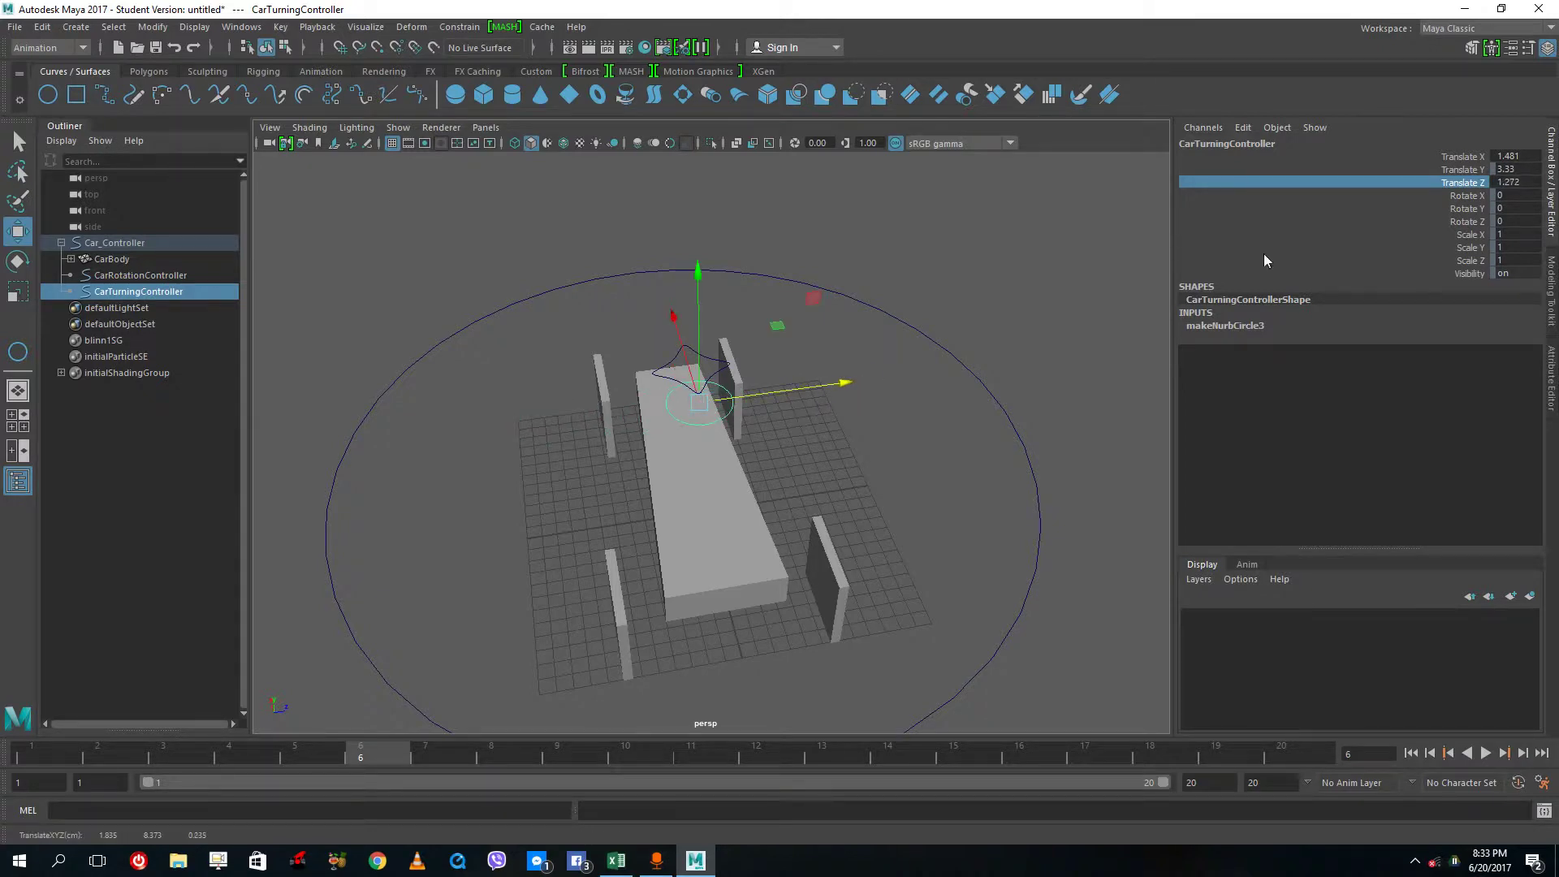
pyautogui.click(1486, 158)
pyautogui.rightClick(1486, 159)
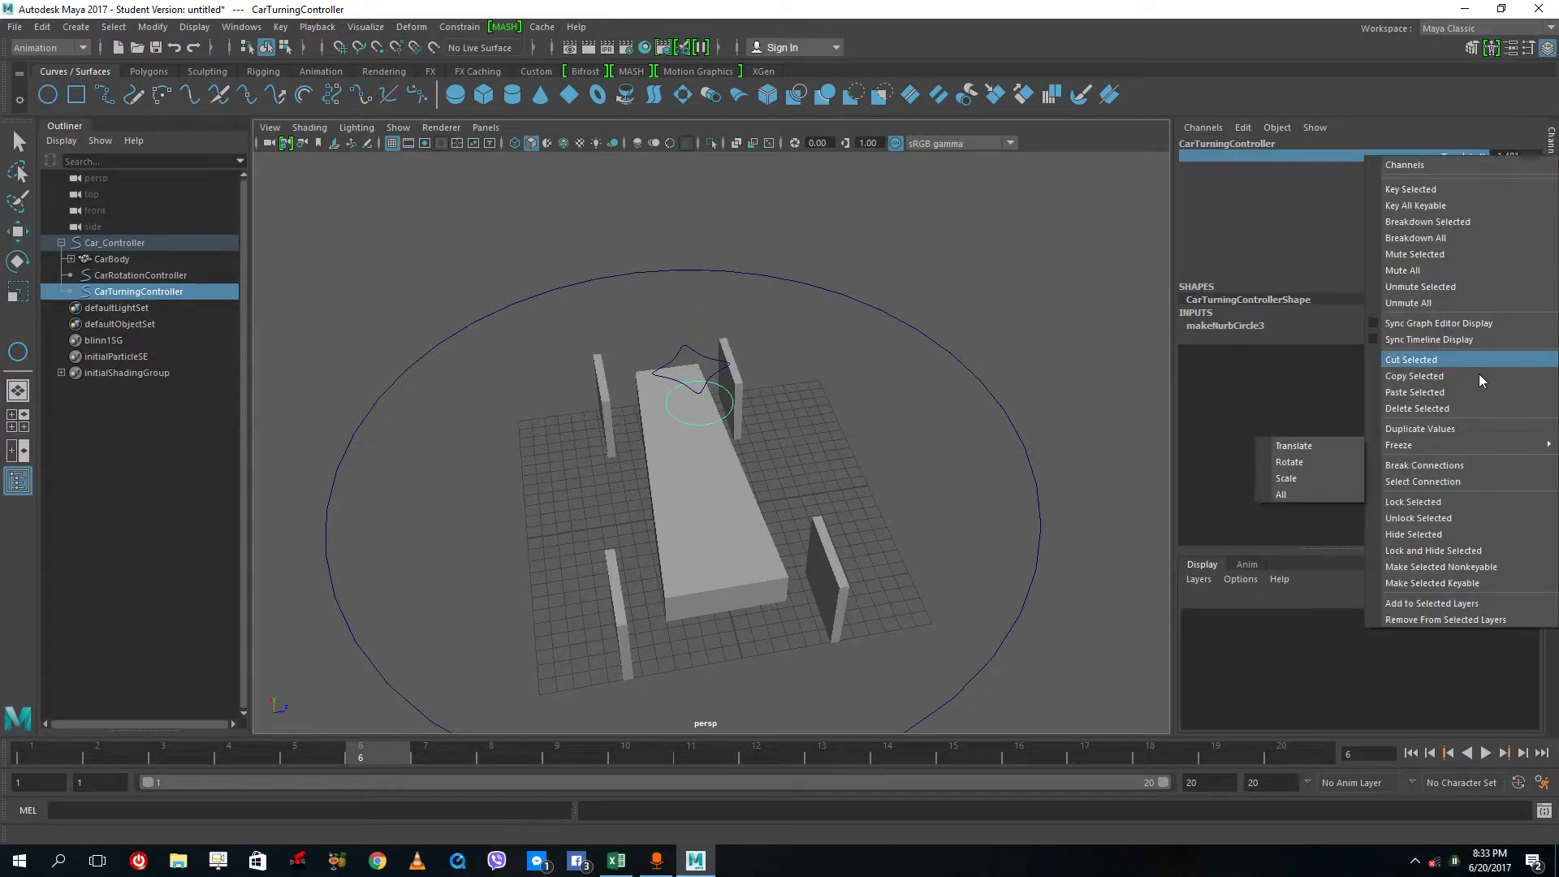
pyautogui.click(1434, 504)
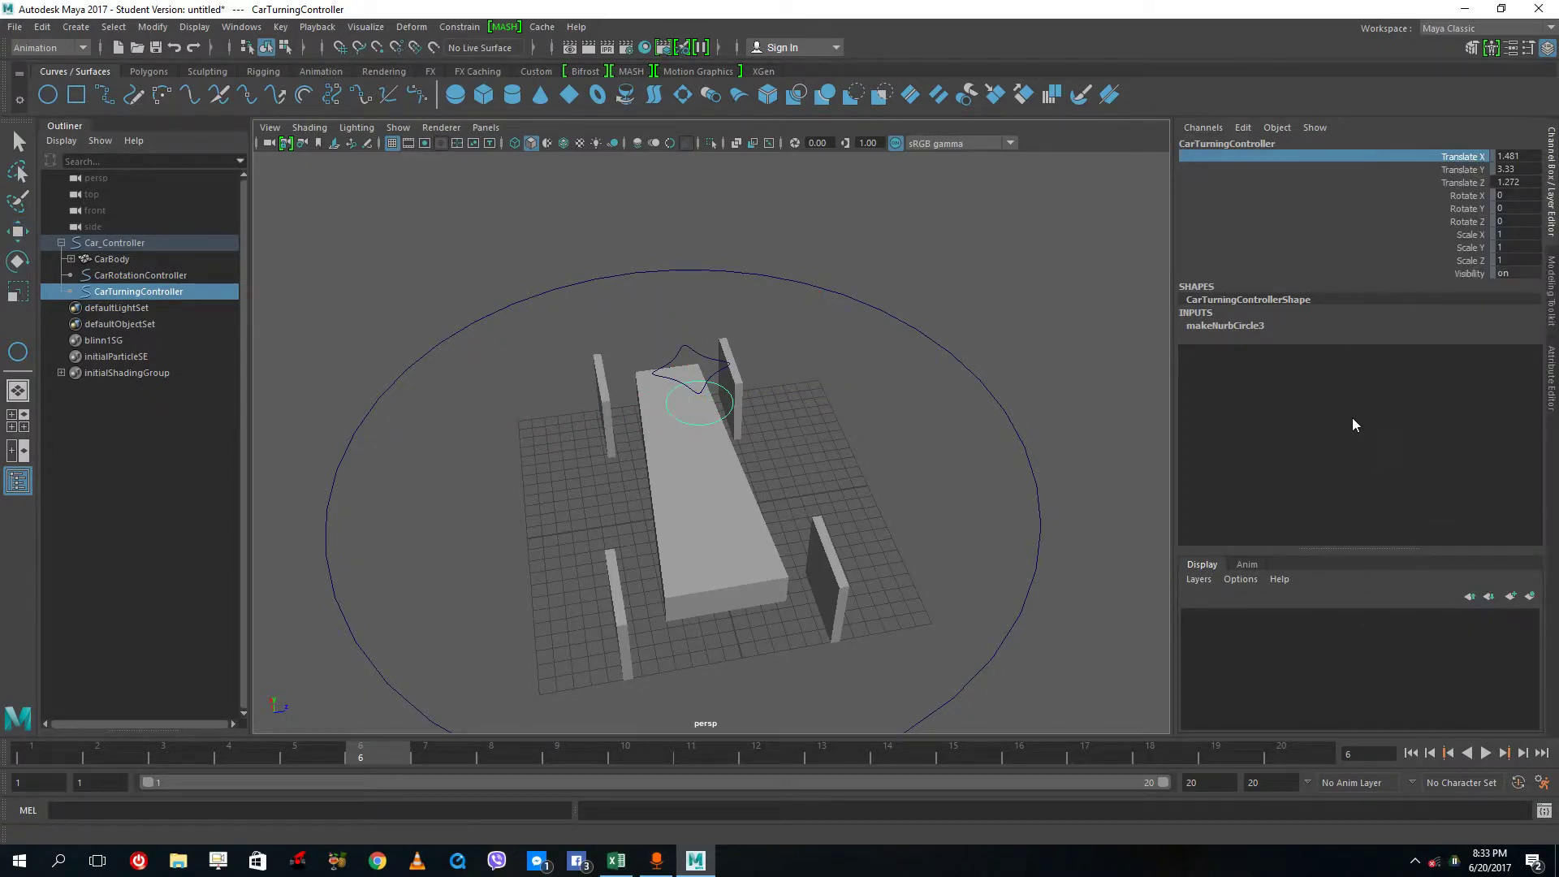
pyautogui.click(1512, 182)
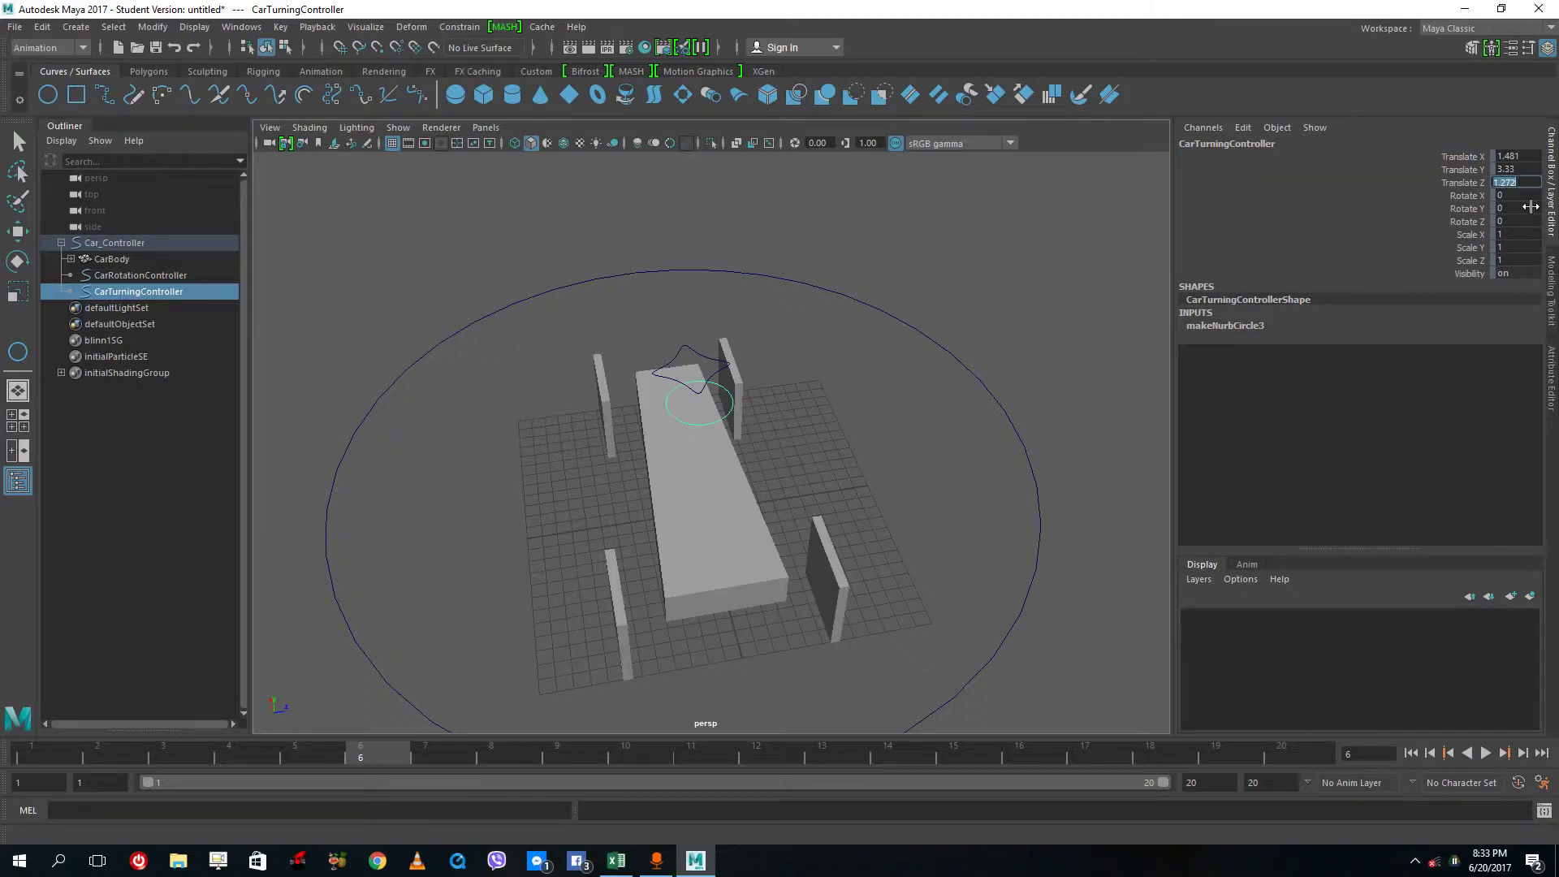
pyautogui.click(1553, 378)
# Step: Open the turning controller's transform attributes and expand the translate limits section
pyautogui.click(1361, 159)
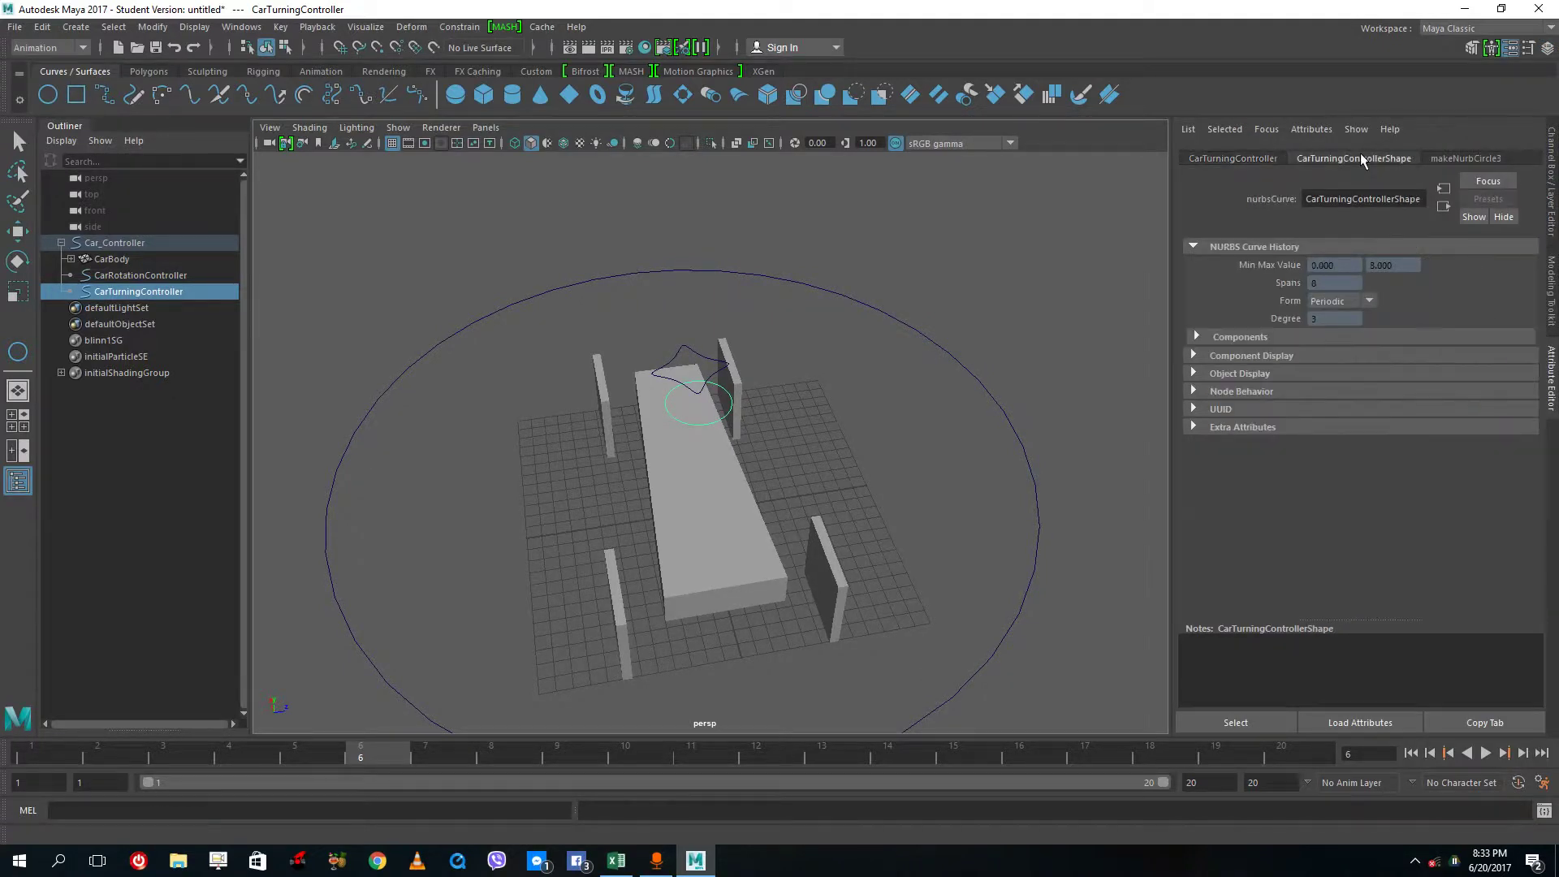
pyautogui.click(1246, 158)
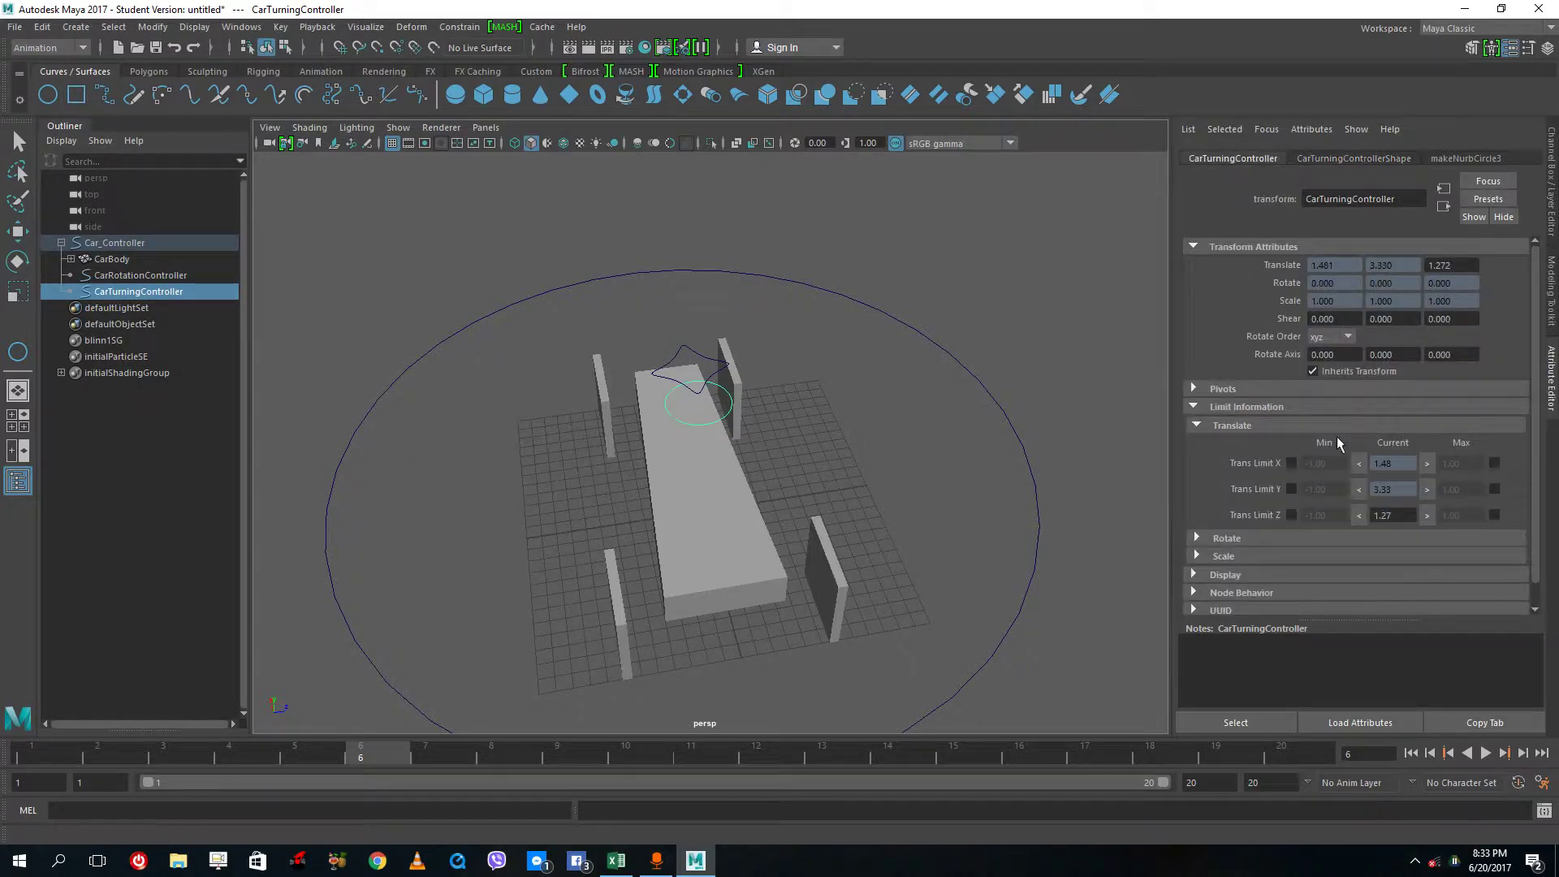
pyautogui.click(1194, 423)
pyautogui.click(1194, 422)
# Step: Set Trans Limit Z to min -4.09 and max 5.74 by sliding the controller to each end
pyautogui.click(650, 422)
pyautogui.press('w')
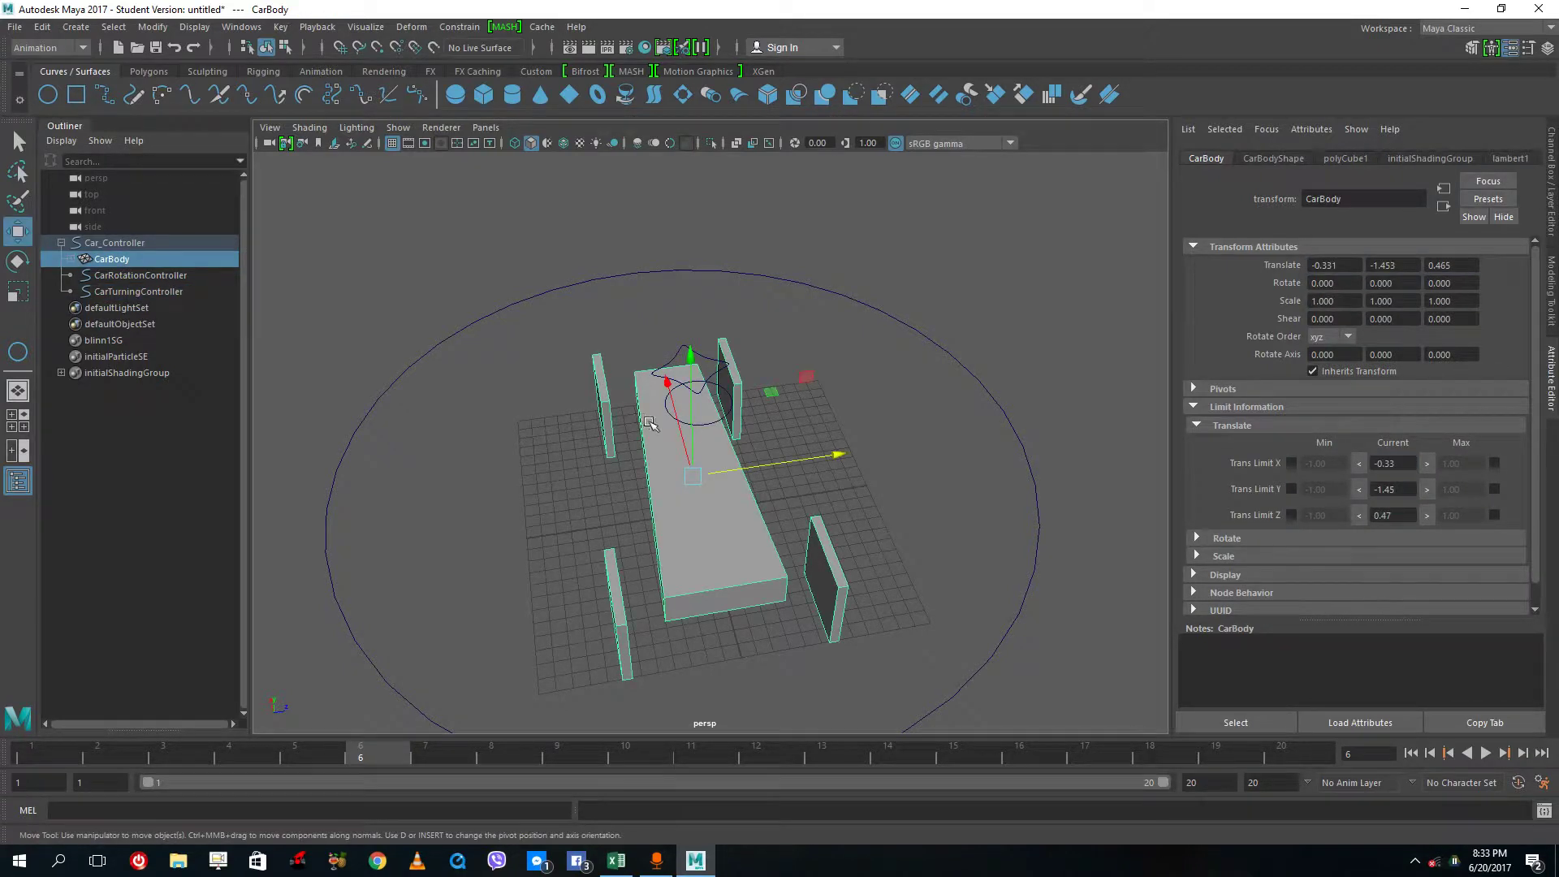
pyautogui.click(736, 420)
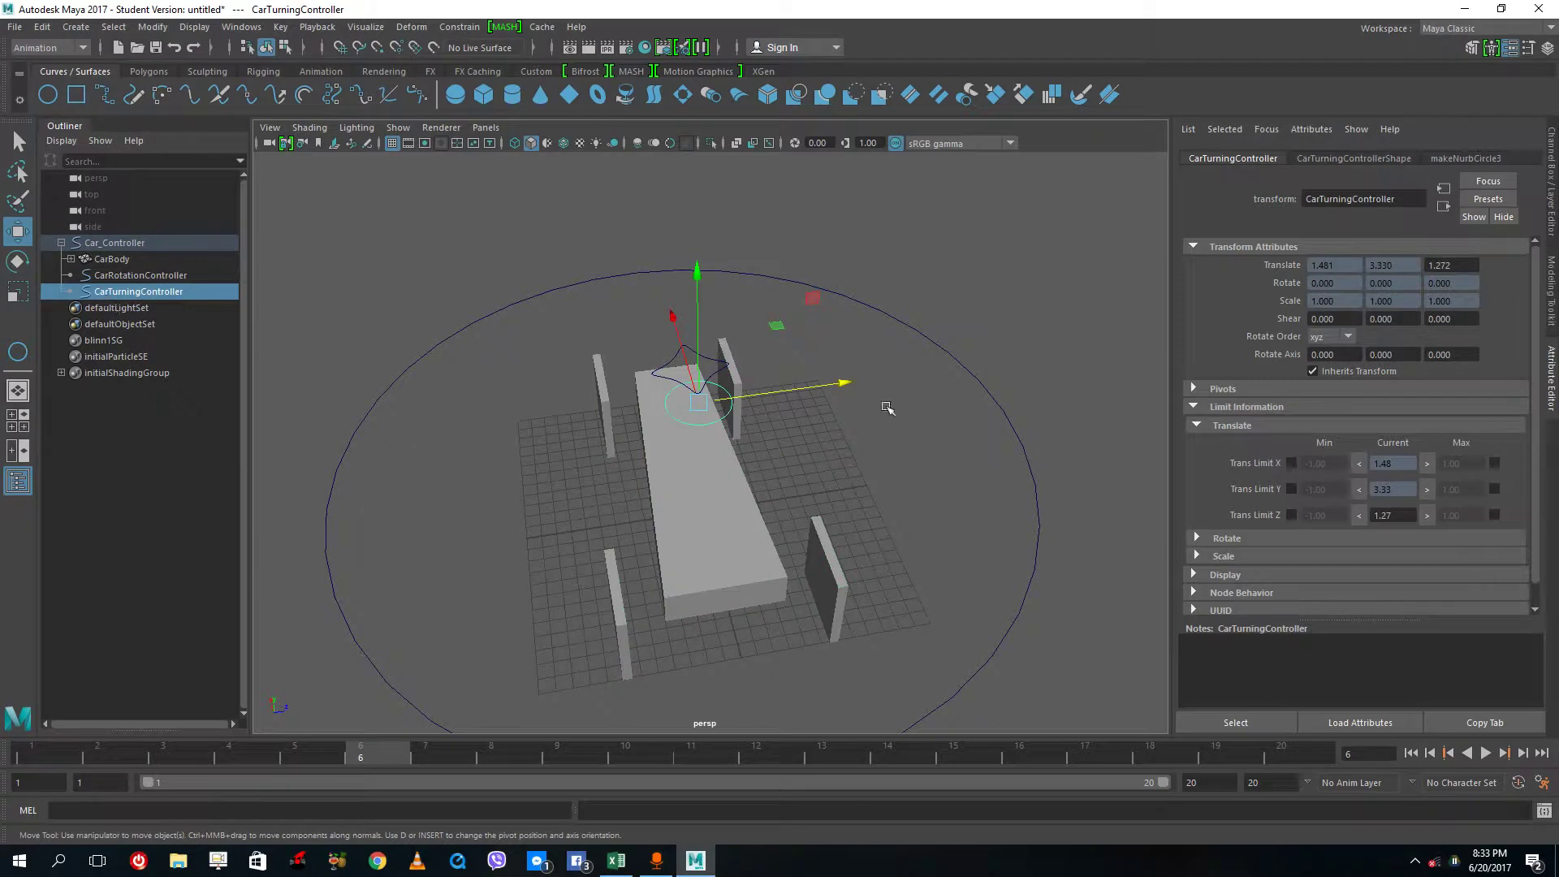
pyautogui.moveTo(861, 390); pyautogui.dragTo(764, 401)
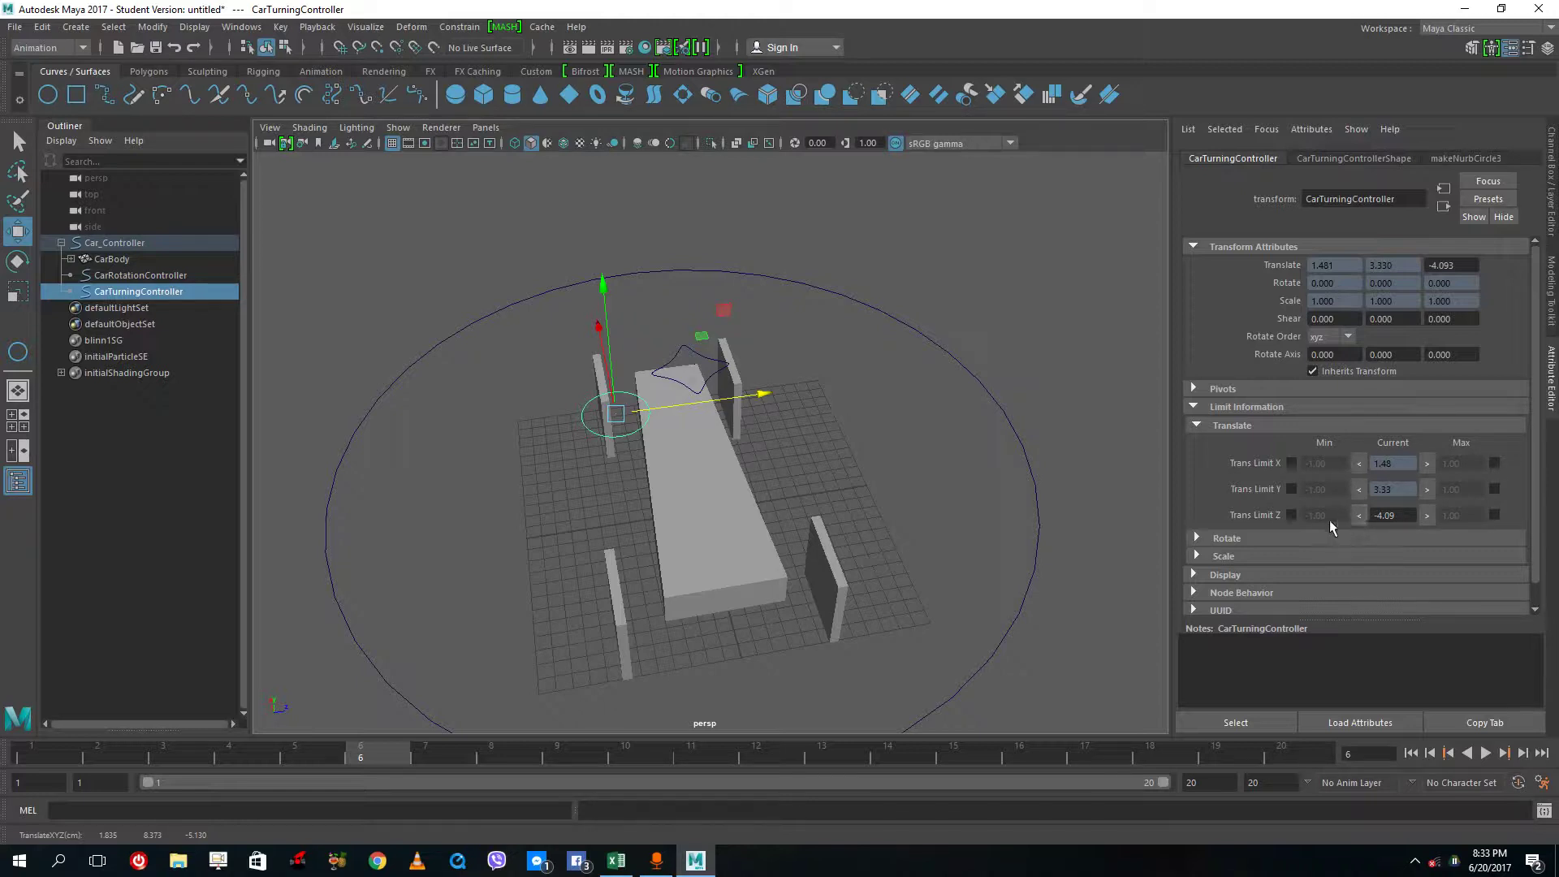
pyautogui.click(1292, 515)
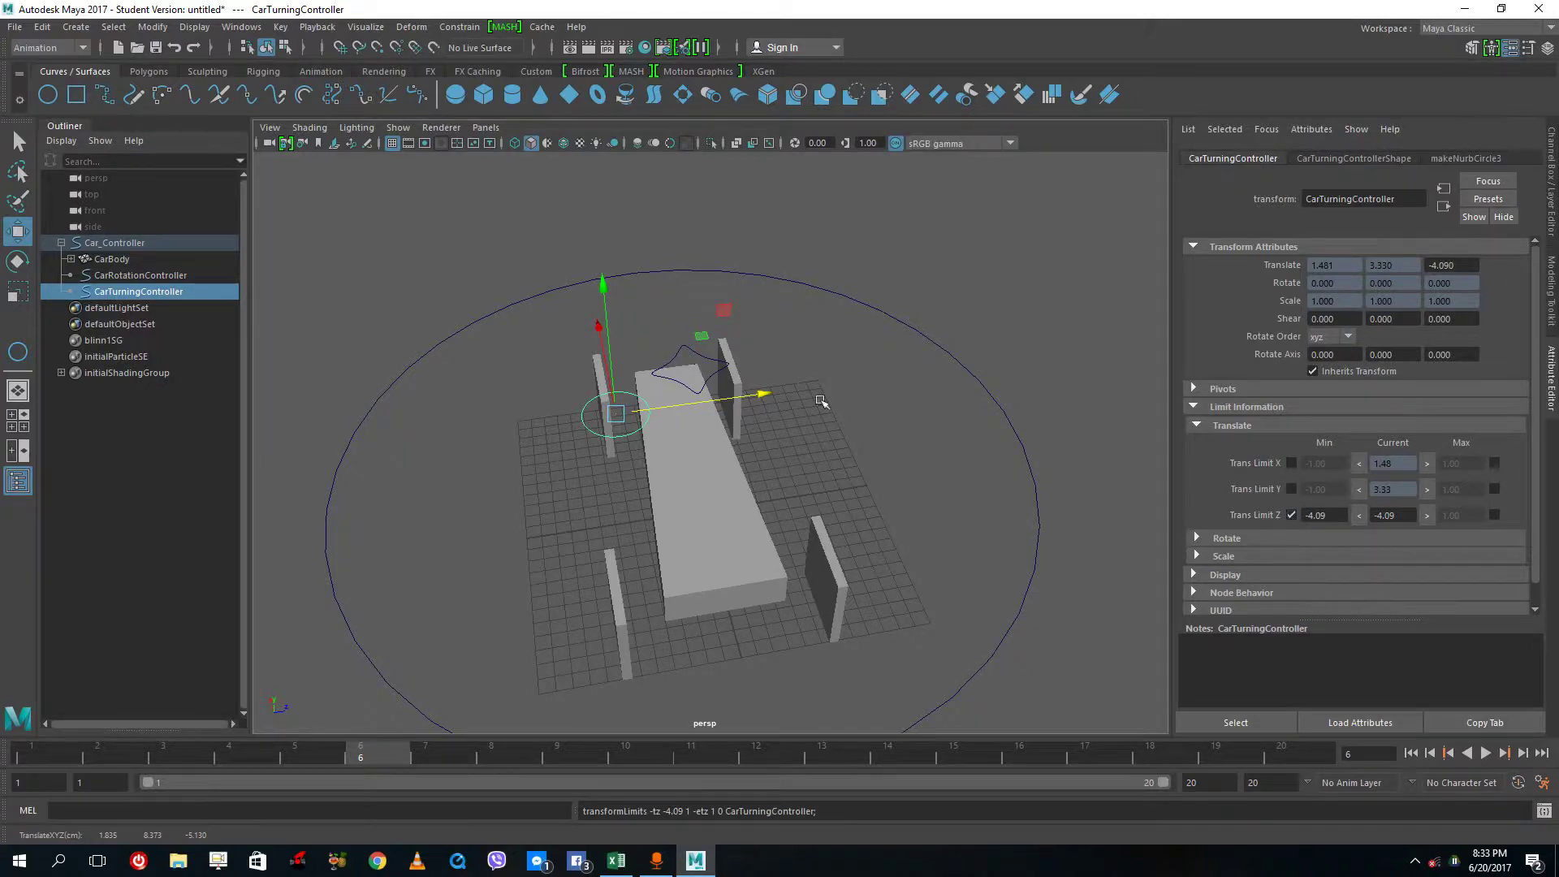
pyautogui.moveTo(735, 398); pyautogui.dragTo(892, 388)
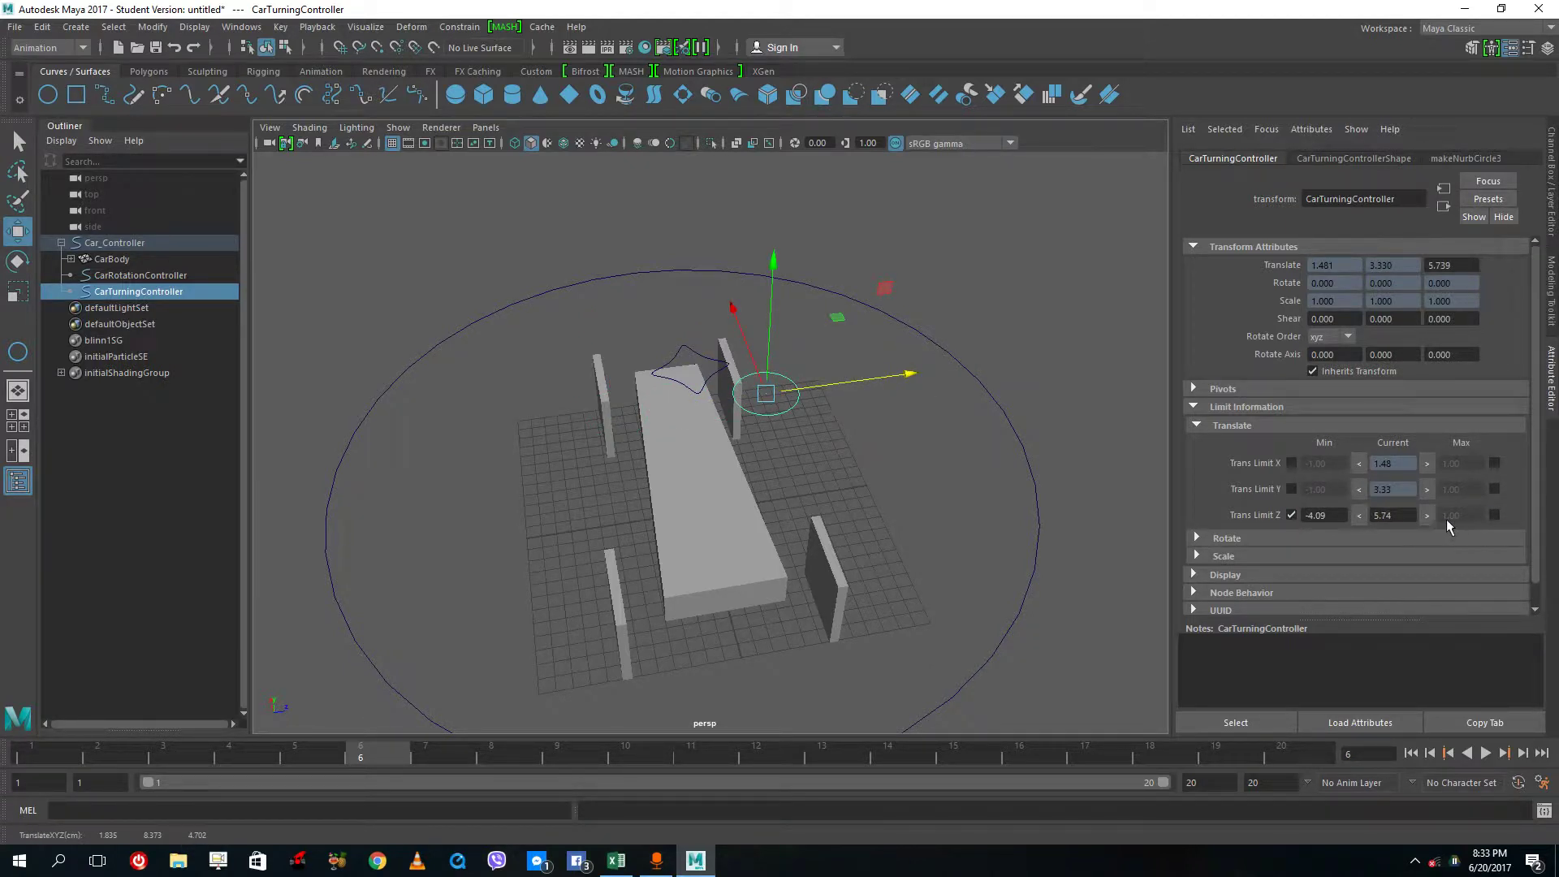
pyautogui.click(1494, 515)
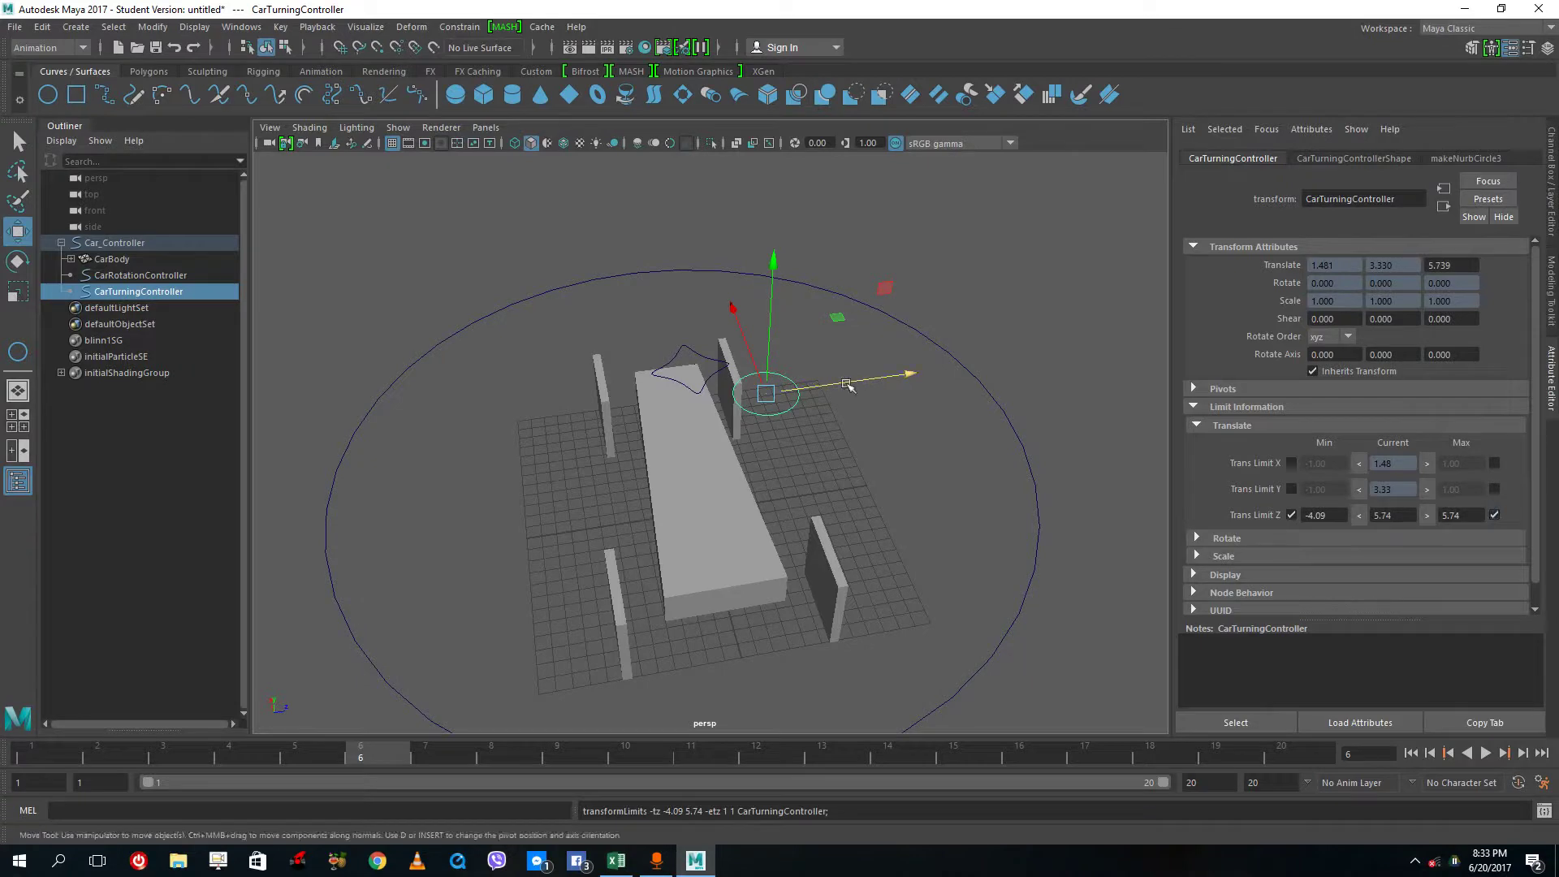
pyautogui.moveTo(850, 383); pyautogui.dragTo(967, 485)
pyautogui.click(725, 370)
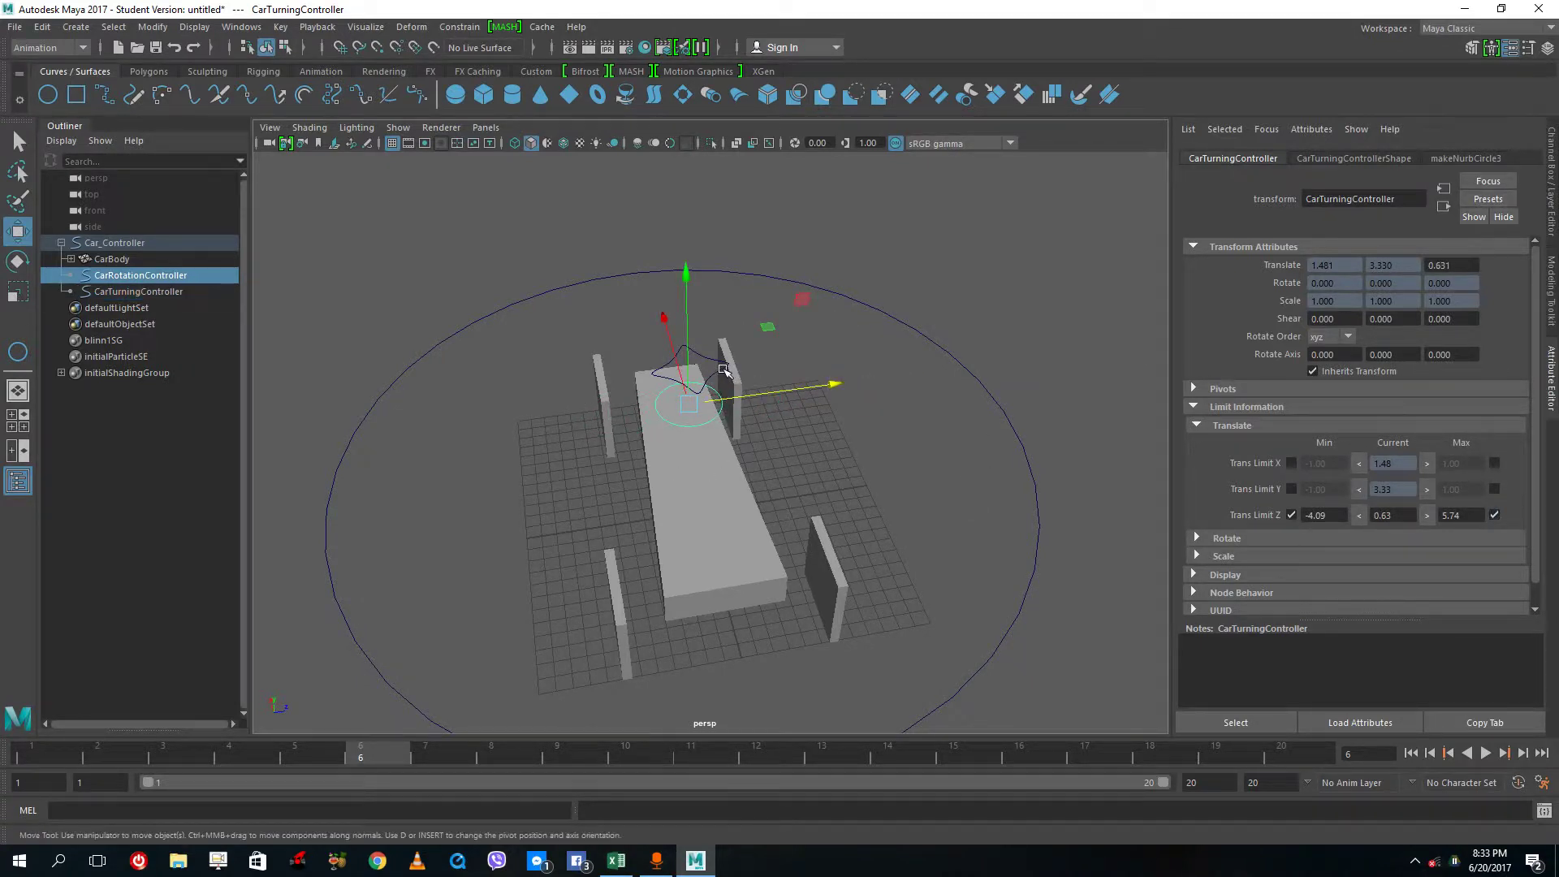
# Step: Test-spin CarRotationController around Y, undo it, and bring up its Channel Box
pyautogui.click(17, 260)
pyautogui.moveTo(740, 459); pyautogui.dragTo(723, 467)
pyautogui.hotkey('ctrl', 'z')
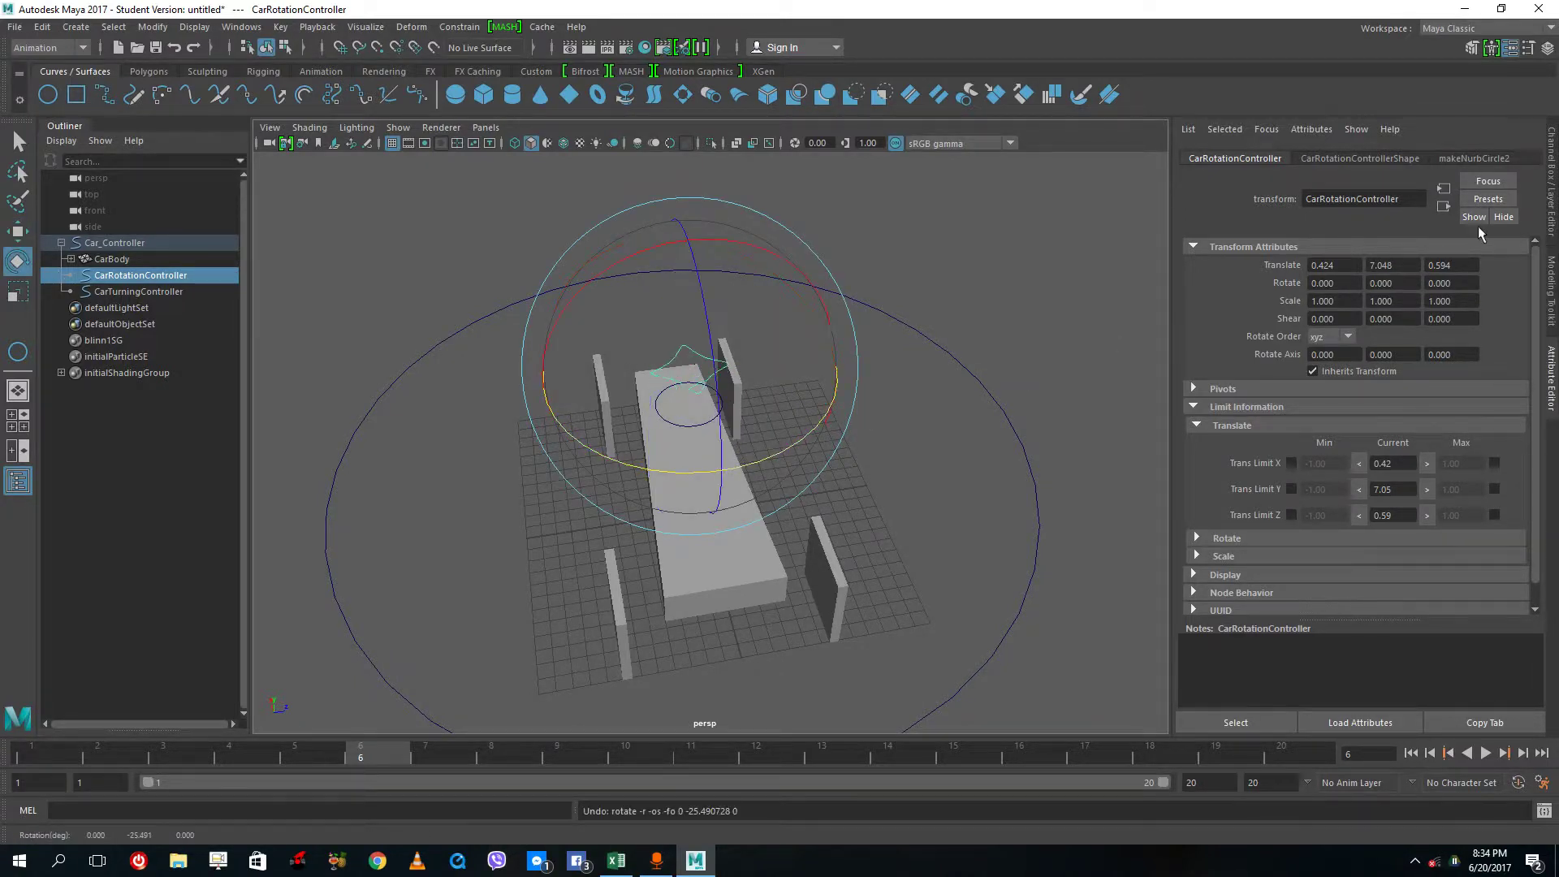
pyautogui.click(1551, 205)
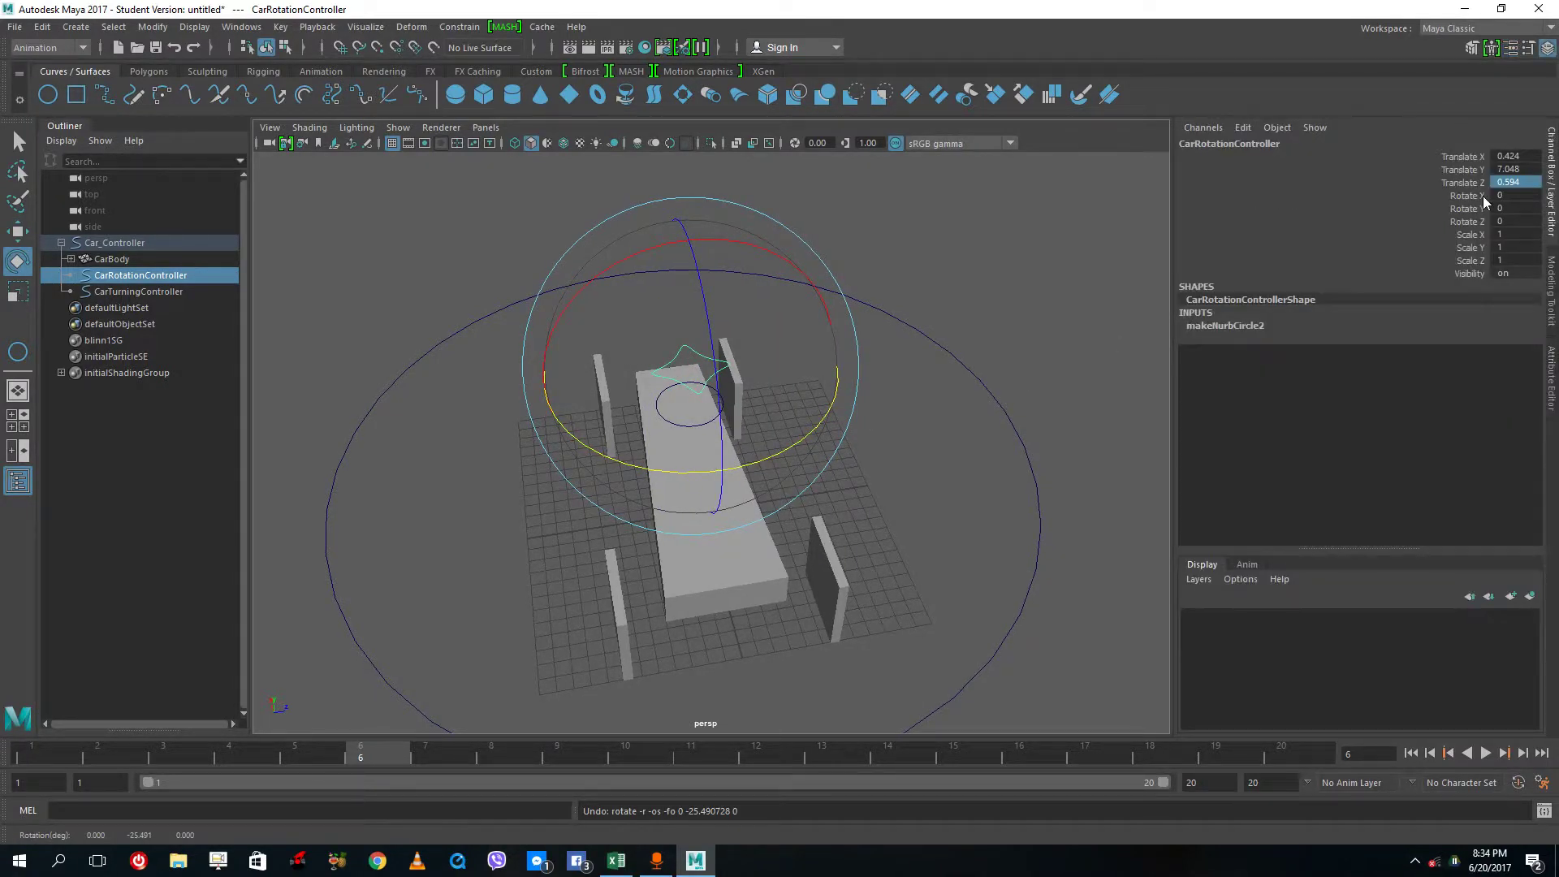
pyautogui.moveTo(800, 446); pyautogui.dragTo(742, 442)
pyautogui.hotkey('ctrl', 'z')
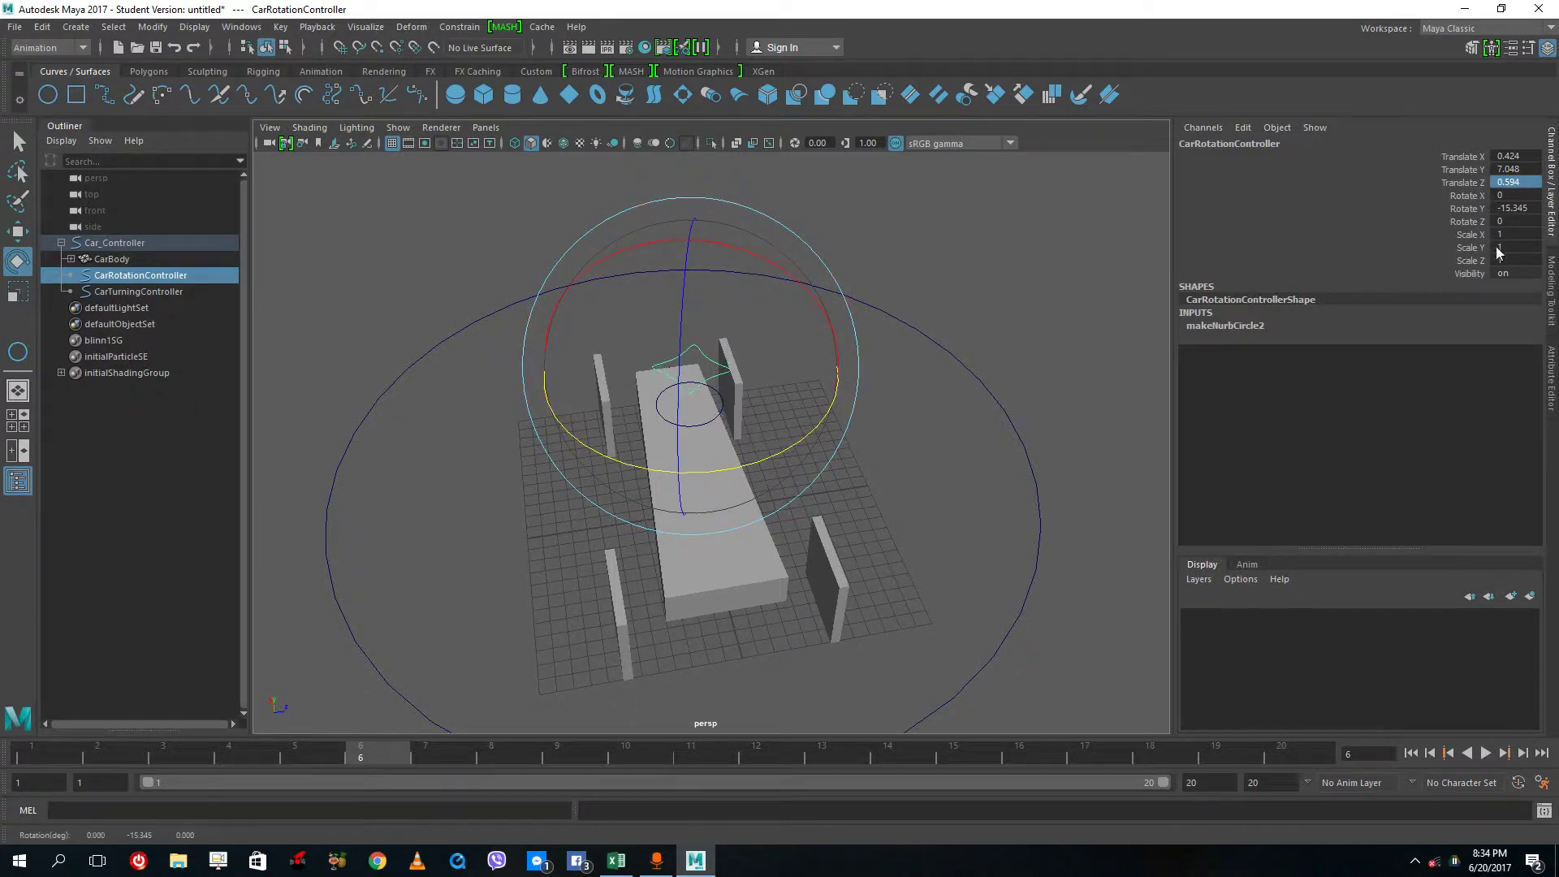
# Step: Key every channel except Rotate Y, then cut those keys so rotation stays zero
pyautogui.click(1462, 157)
pyautogui.keyDown('shift'); pyautogui.click(1470, 274); pyautogui.keyUp('shift')
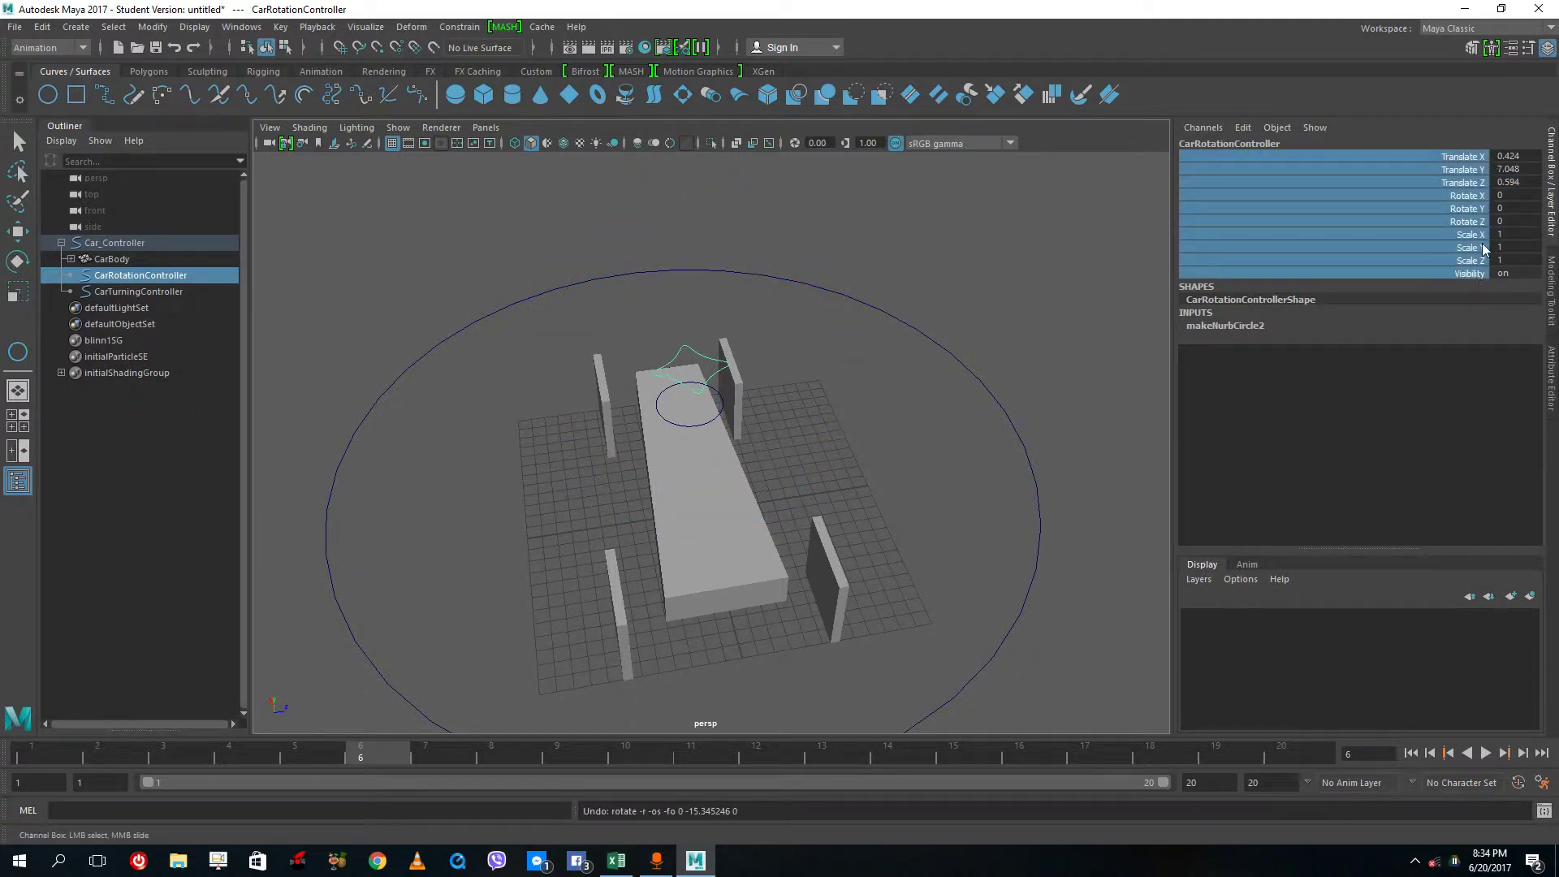
pyautogui.keyDown('ctrl'); pyautogui.click(1478, 208); pyautogui.keyUp('ctrl')
pyautogui.rightClick(1455, 247)
pyautogui.click(1435, 278)
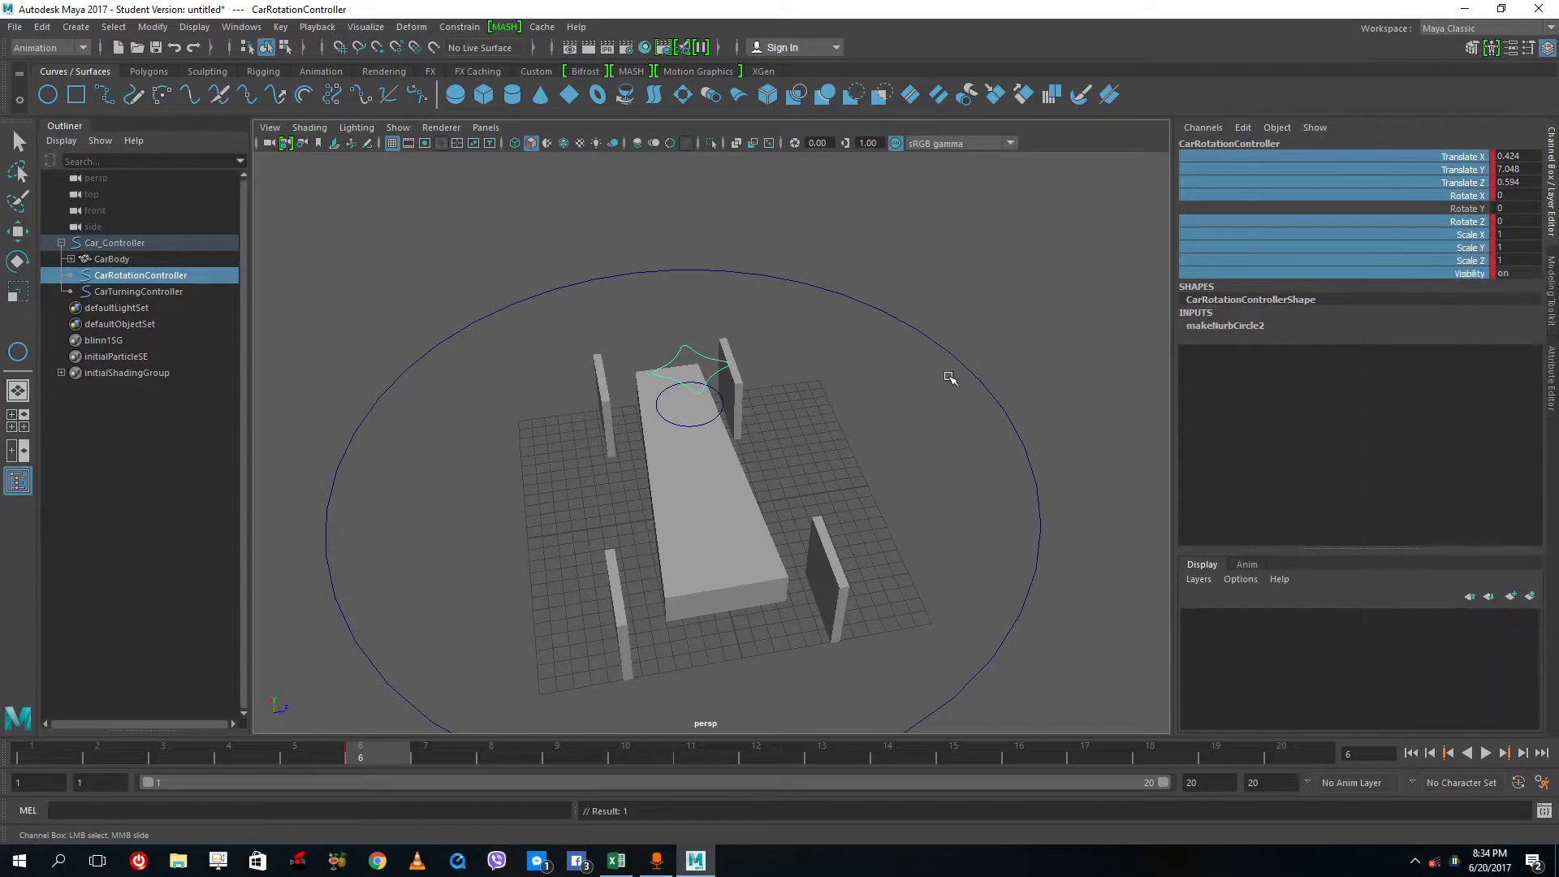
pyautogui.rightClick(1474, 241)
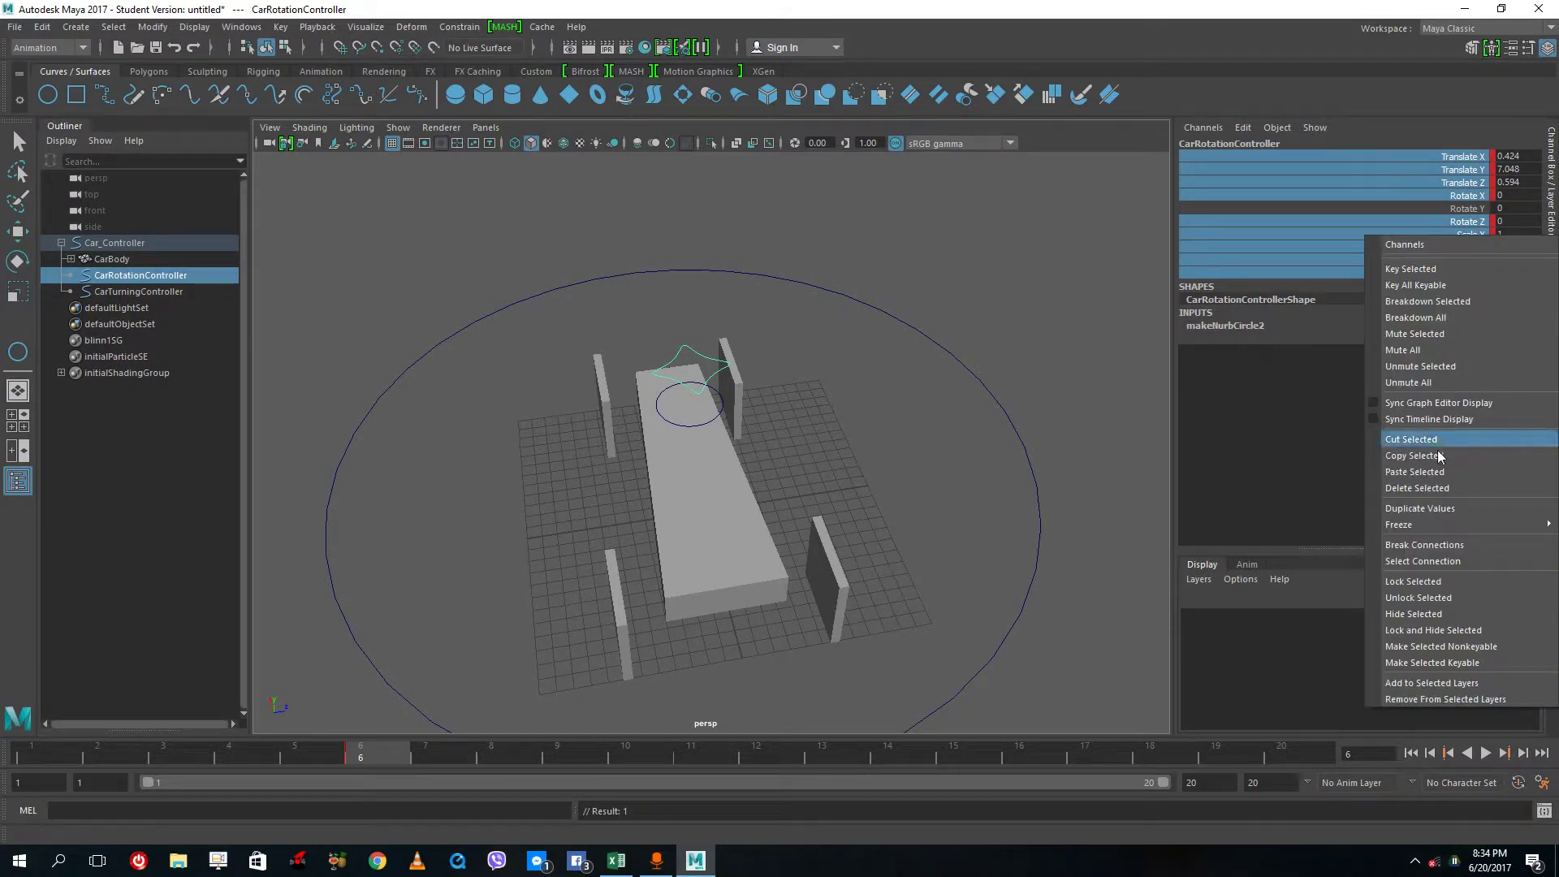
pyautogui.click(1421, 584)
# Step: Orbit around the car to inspect CarRotationController from higher up
pyautogui.click(951, 352)
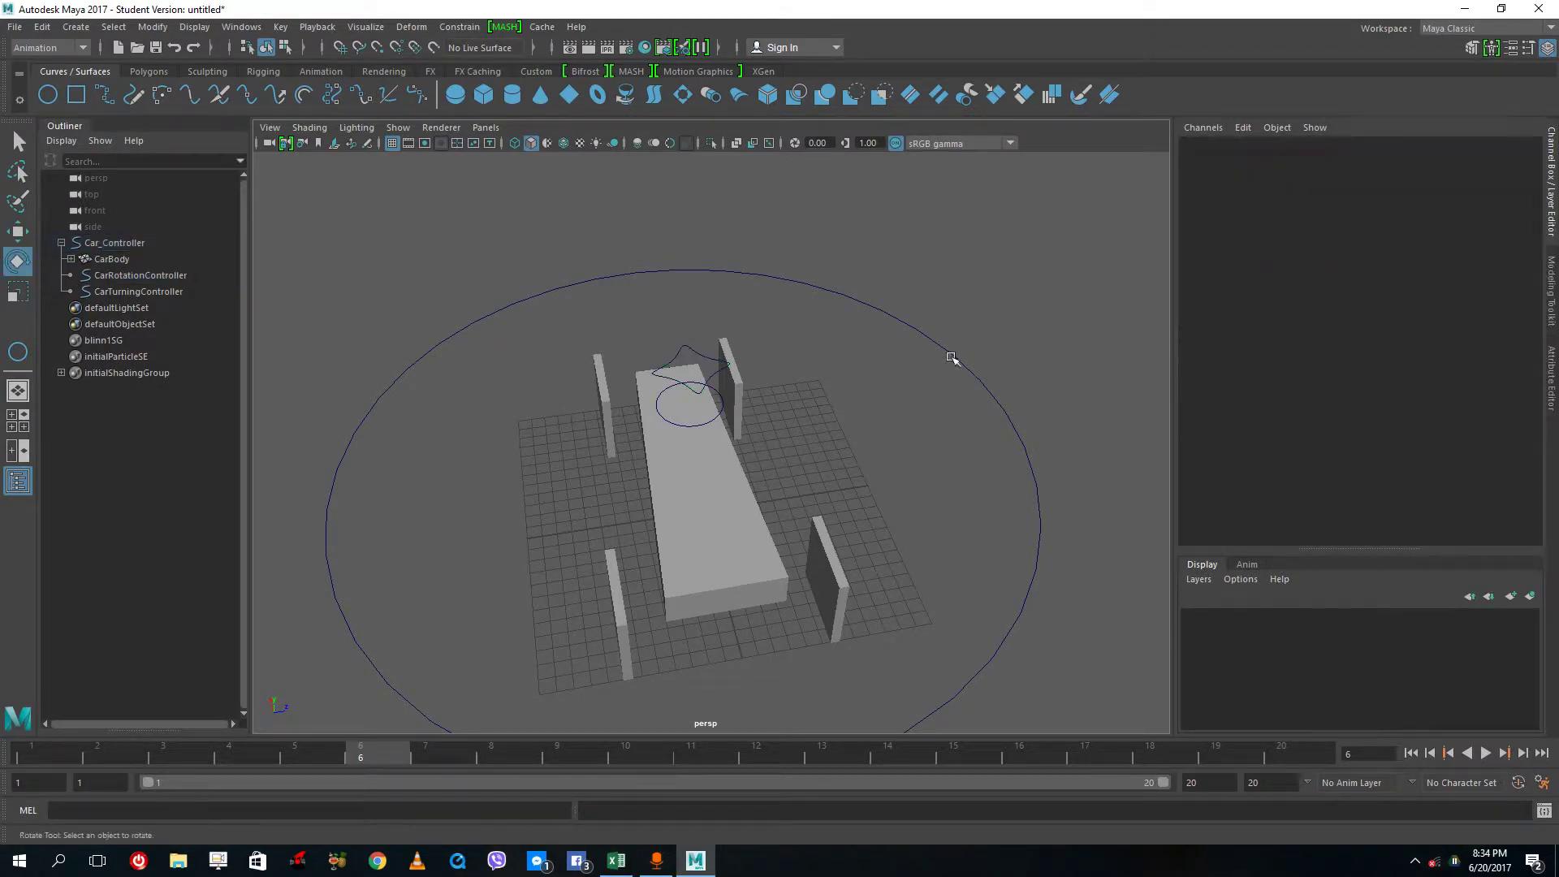
pyautogui.keyDown('alt'); pyautogui.moveTo(950, 351); pyautogui.dragTo(653, 439); pyautogui.keyUp('alt')
pyautogui.click(705, 364)
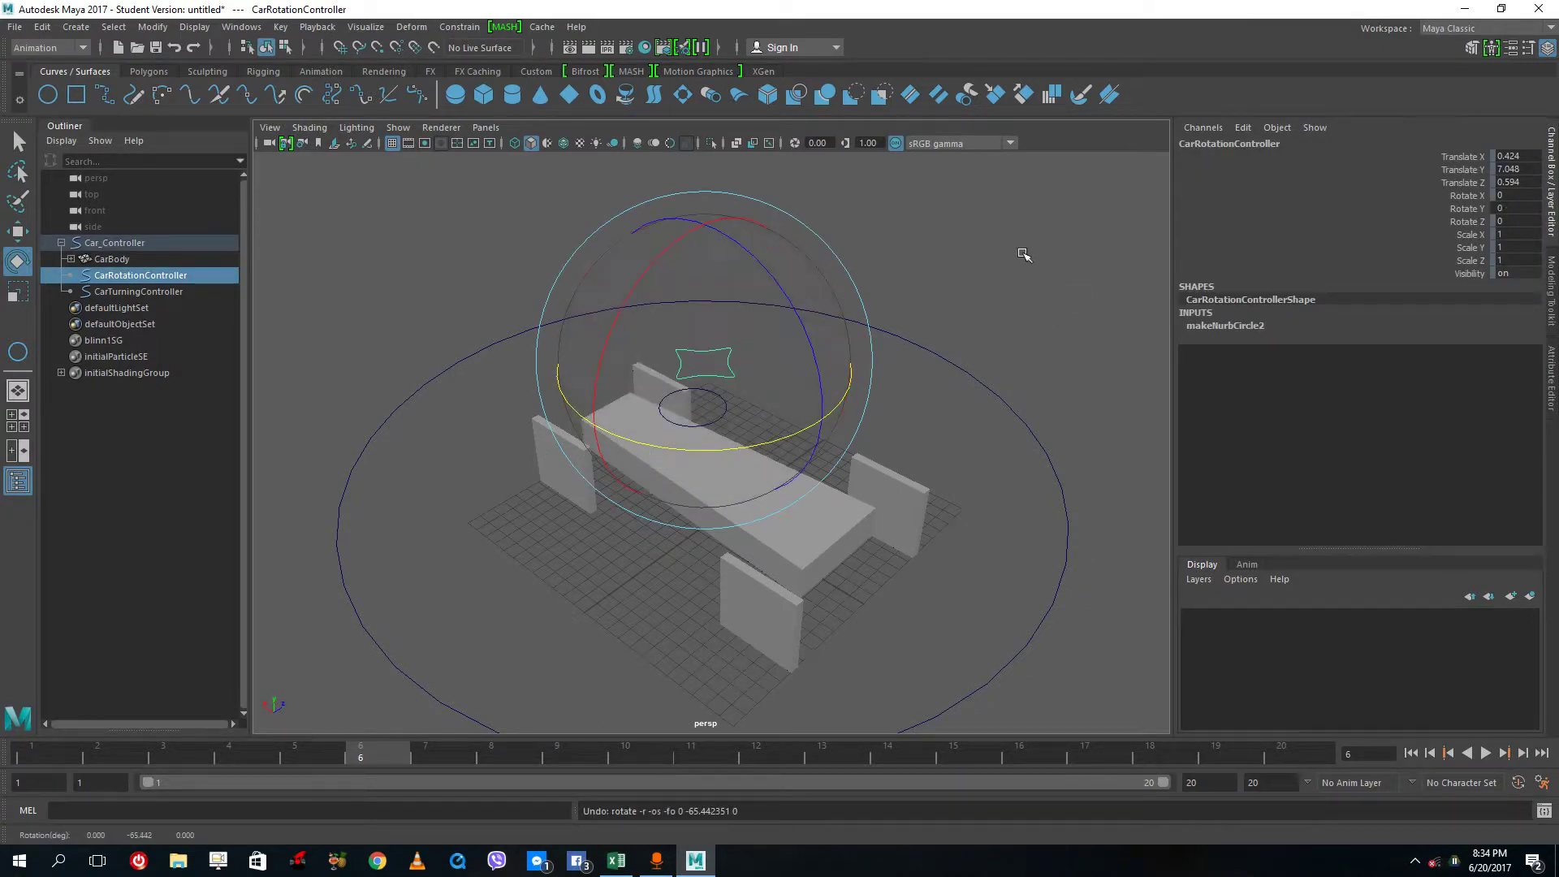
pyautogui.click(981, 371)
pyautogui.keyDown('alt'); pyautogui.moveTo(887, 446); pyautogui.dragTo(985, 441); pyautogui.keyUp('alt')
pyautogui.keyDown('alt'); pyautogui.moveTo(698, 548); pyautogui.dragTo(618, 554); pyautogui.keyUp('alt')
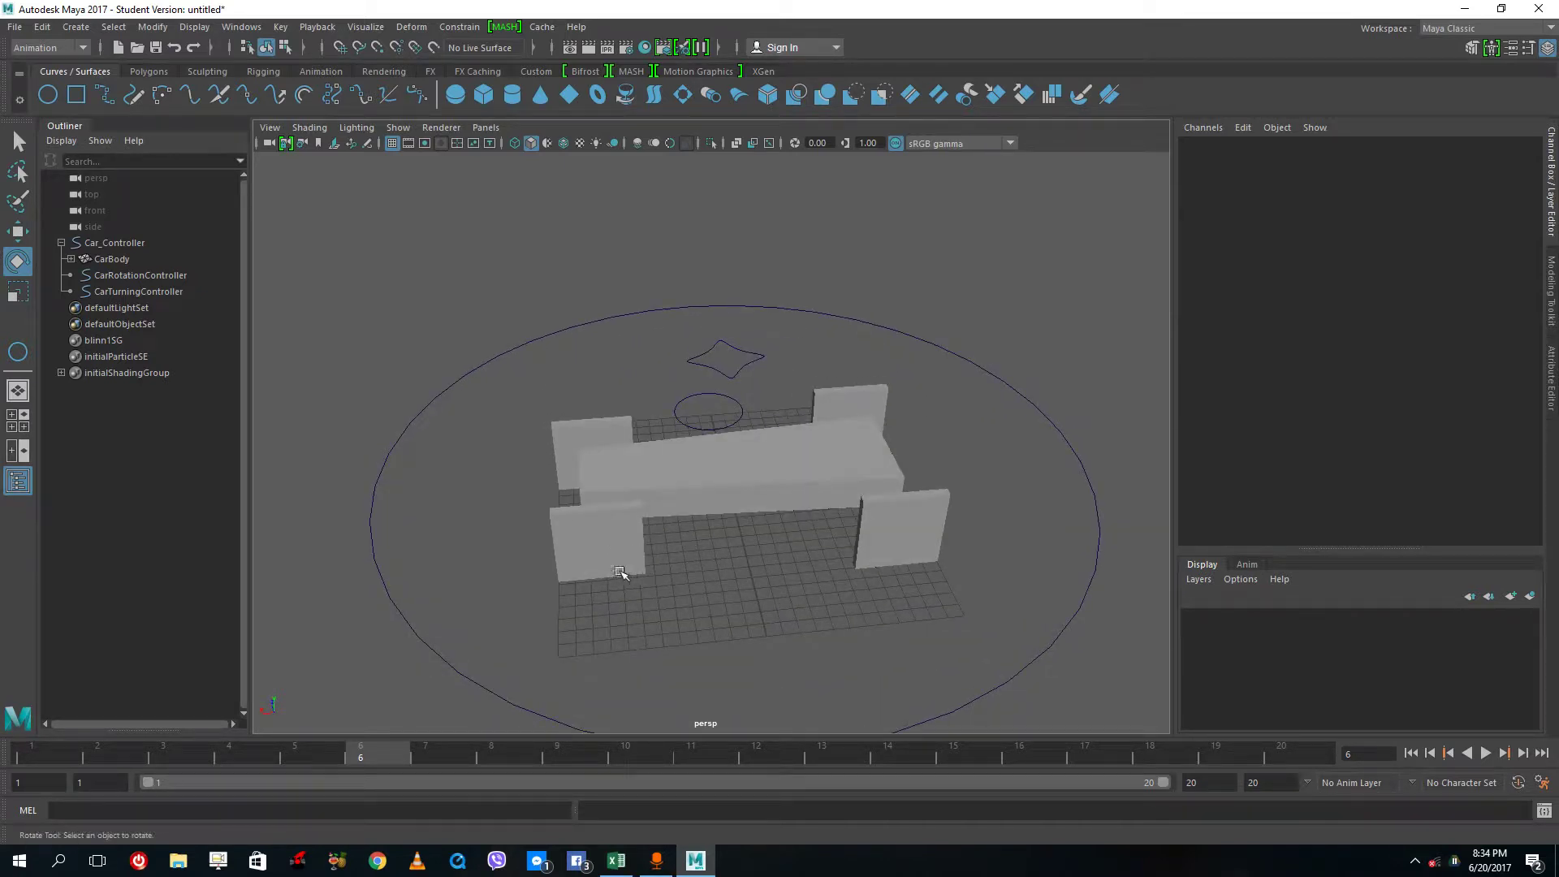
# Step: Select all four tyres, shrinking the manipulator with the minus key for a clearer view
pyautogui.click(614, 545)
pyautogui.keyDown('alt'); pyautogui.moveTo(579, 421); pyautogui.dragTo(647, 432); pyautogui.keyUp('alt')
pyautogui.press('-')
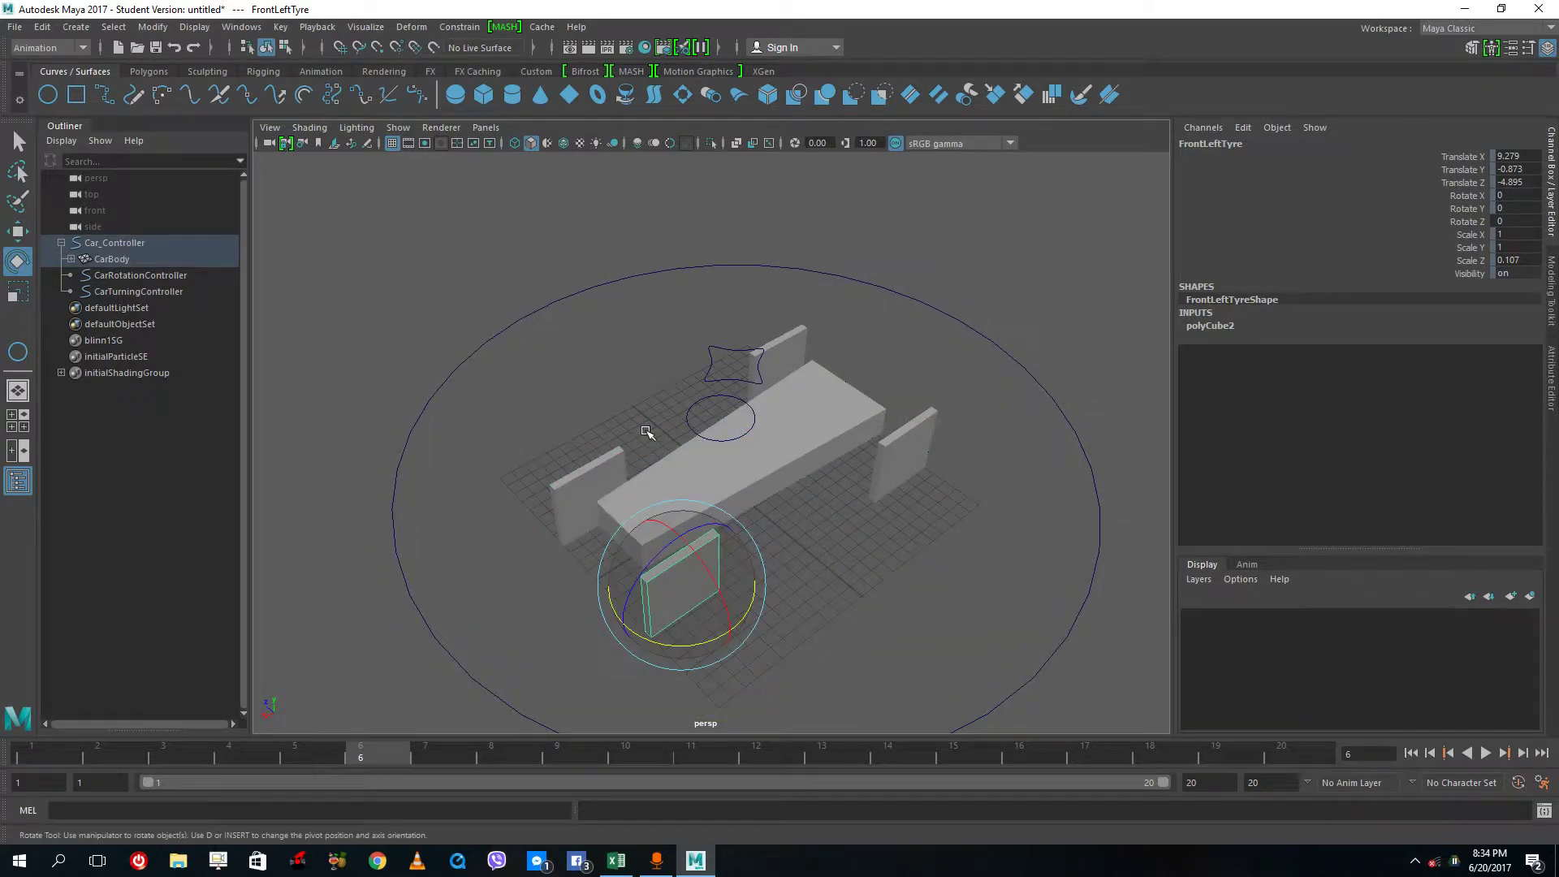
pyautogui.press('-')
pyautogui.keyDown('alt'); pyautogui.moveTo(647, 432); pyautogui.dragTo(607, 437); pyautogui.keyUp('alt')
pyautogui.keyDown('shift'); pyautogui.click(601, 455); pyautogui.keyUp('shift')
pyautogui.keyDown('shift'); pyautogui.click(841, 390); pyautogui.keyUp('shift')
pyautogui.keyDown('shift'); pyautogui.click(920, 494); pyautogui.keyUp('shift')
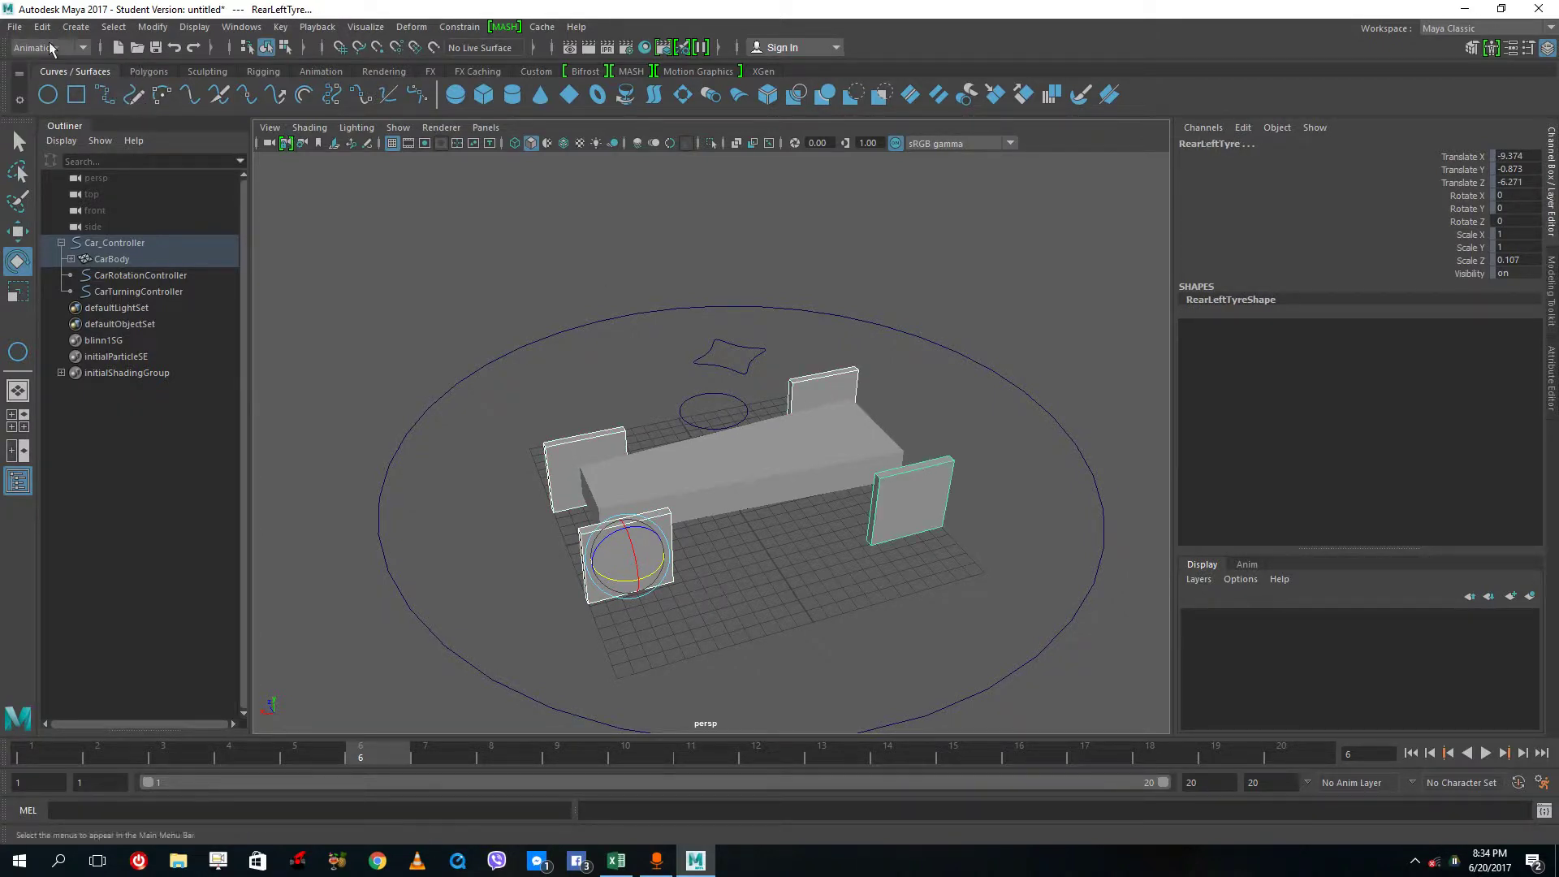
# Step: Open Key > Set Driven Key > Set with the tyres loaded as driven
pyautogui.click(280, 29)
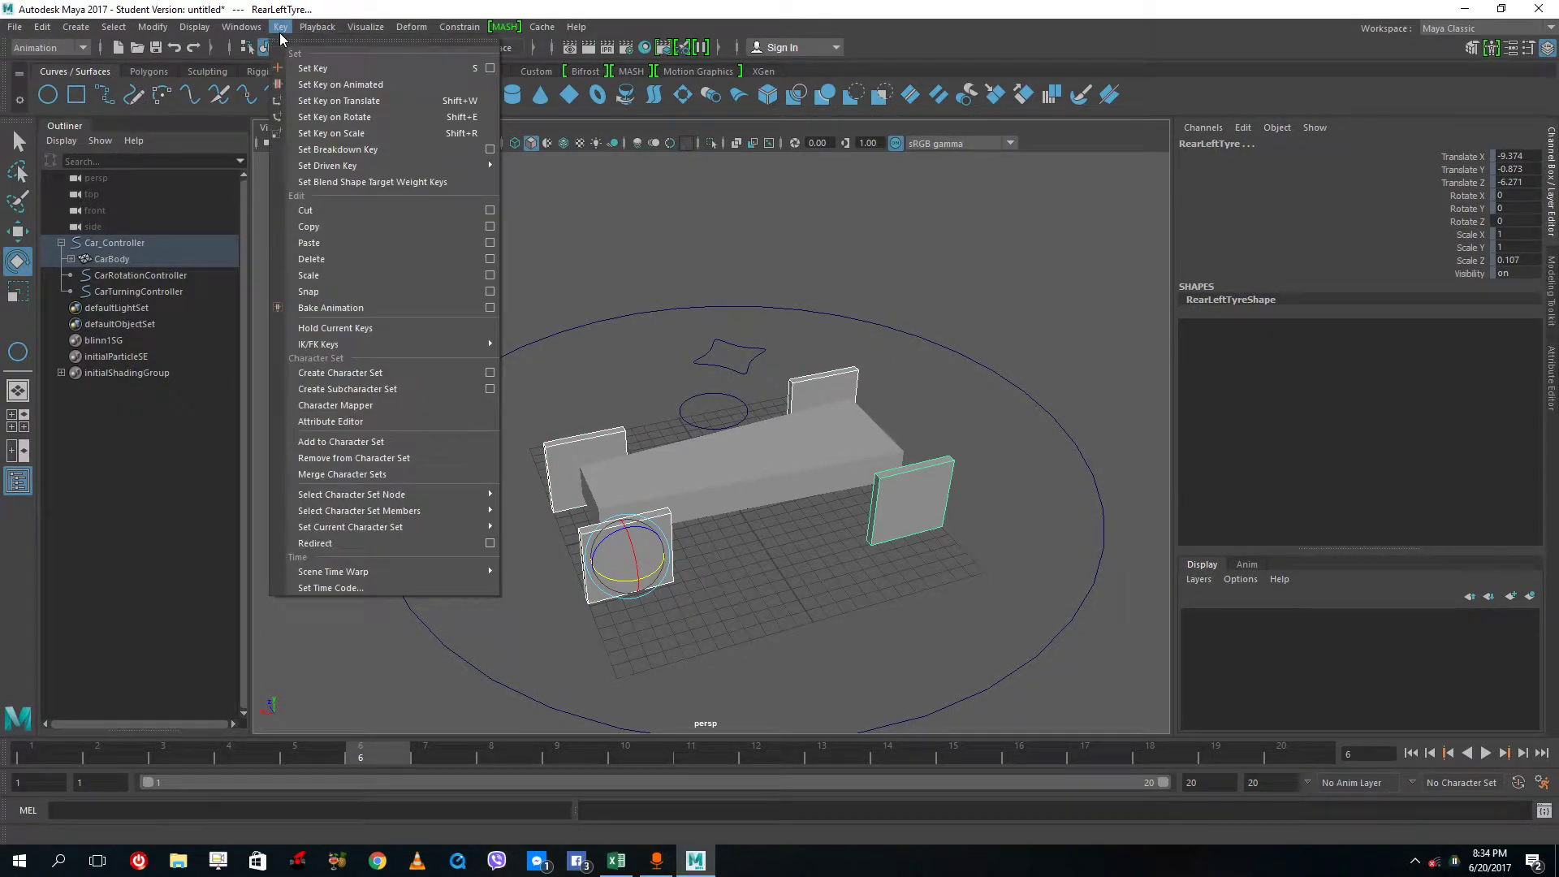
pyautogui.moveTo(324, 165)
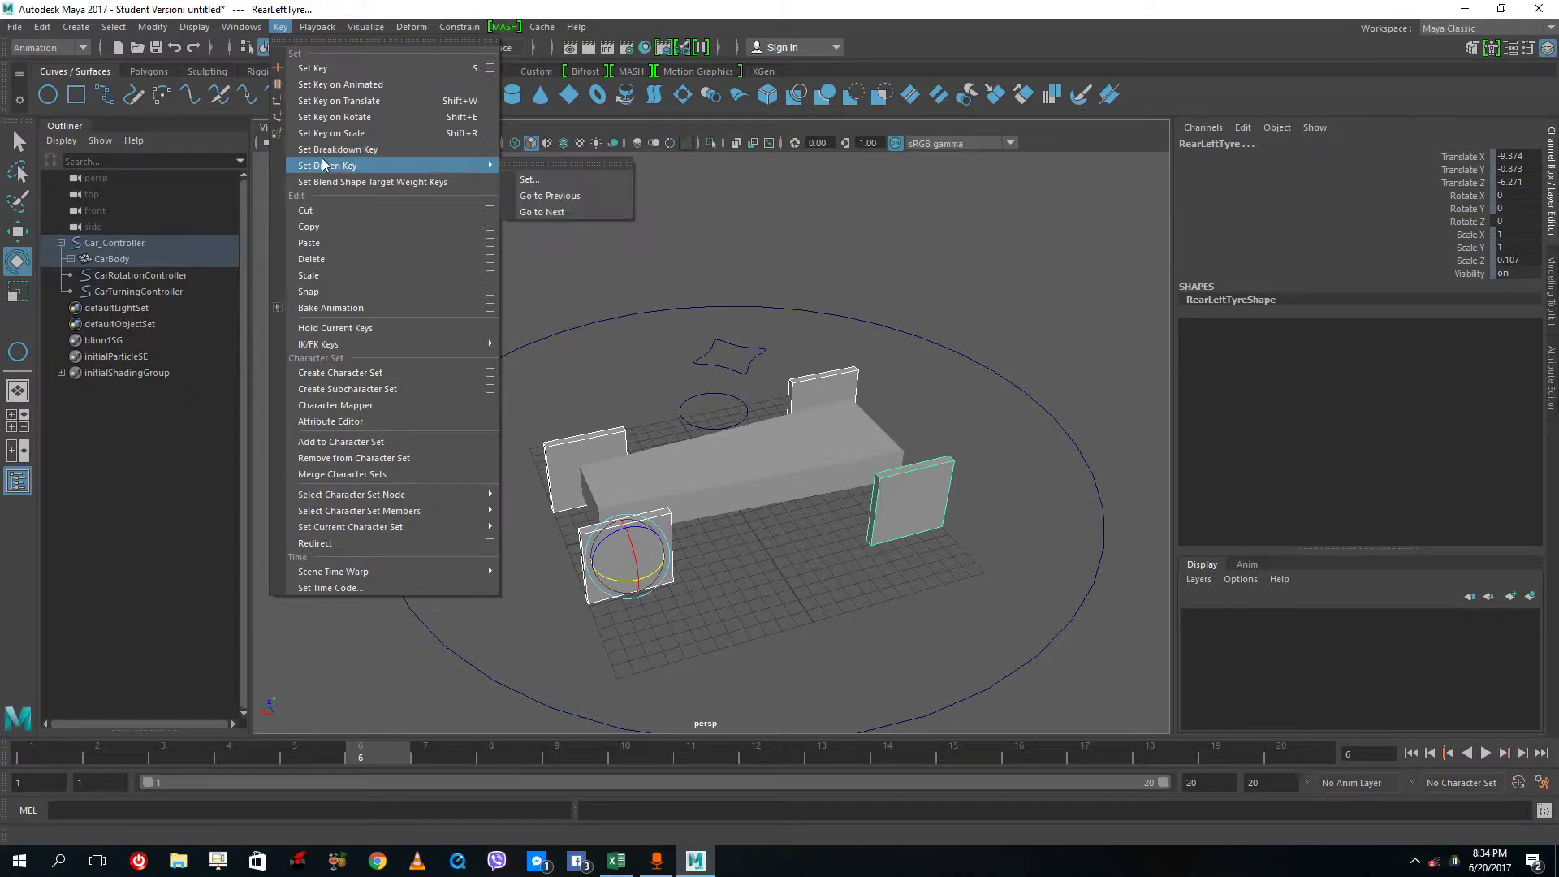
pyautogui.click(586, 182)
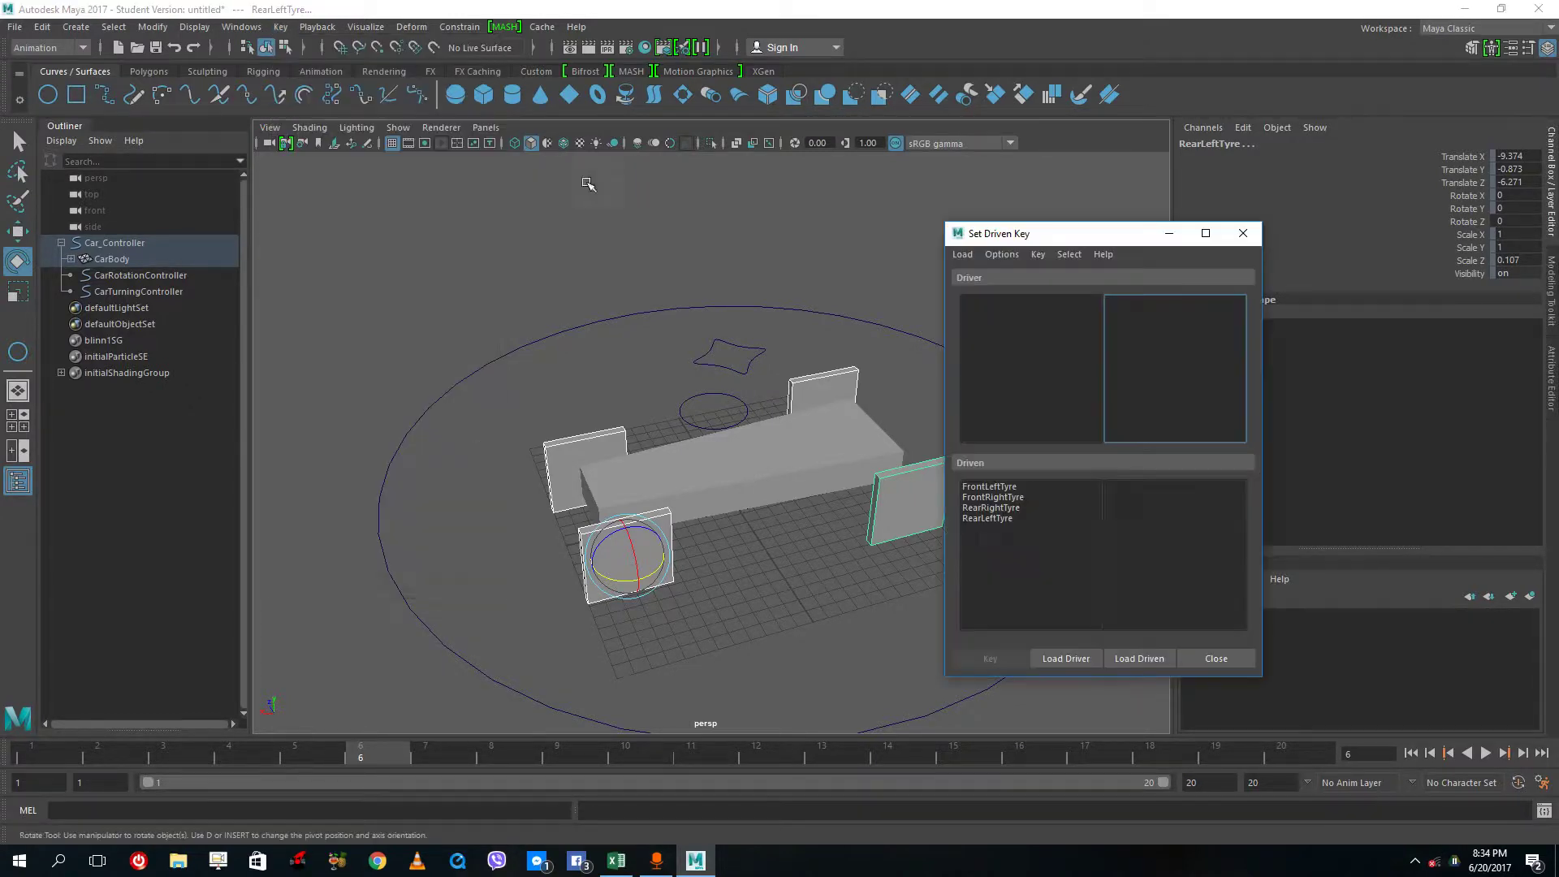
# Step: Load CarTurningController's Translate Z as driver and the four tyres' Rotate Z as driven
pyautogui.click(689, 399)
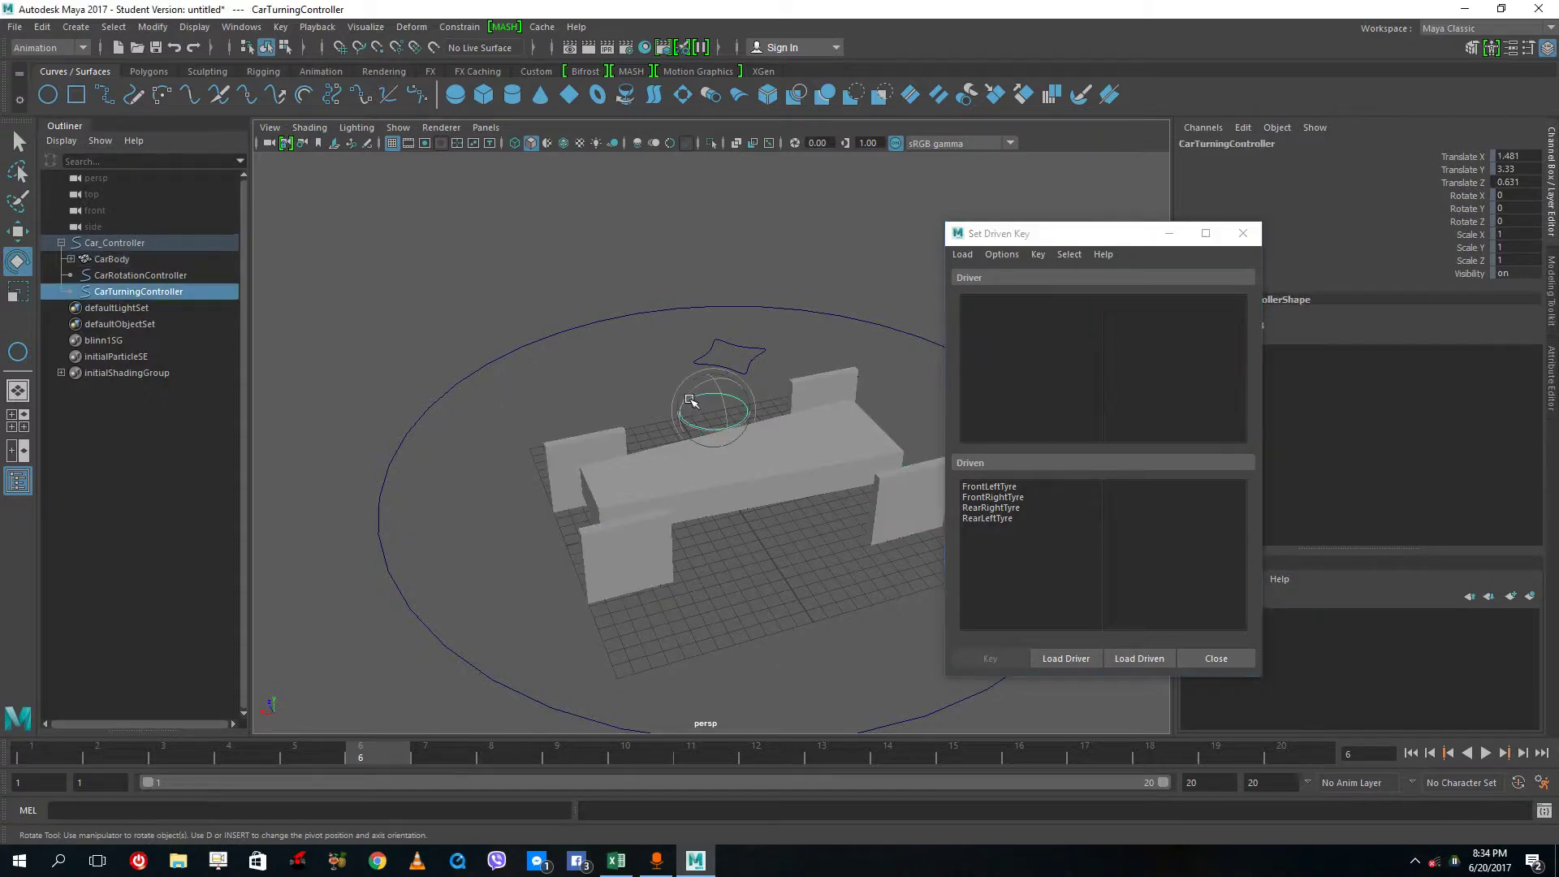
pyautogui.click(1091, 660)
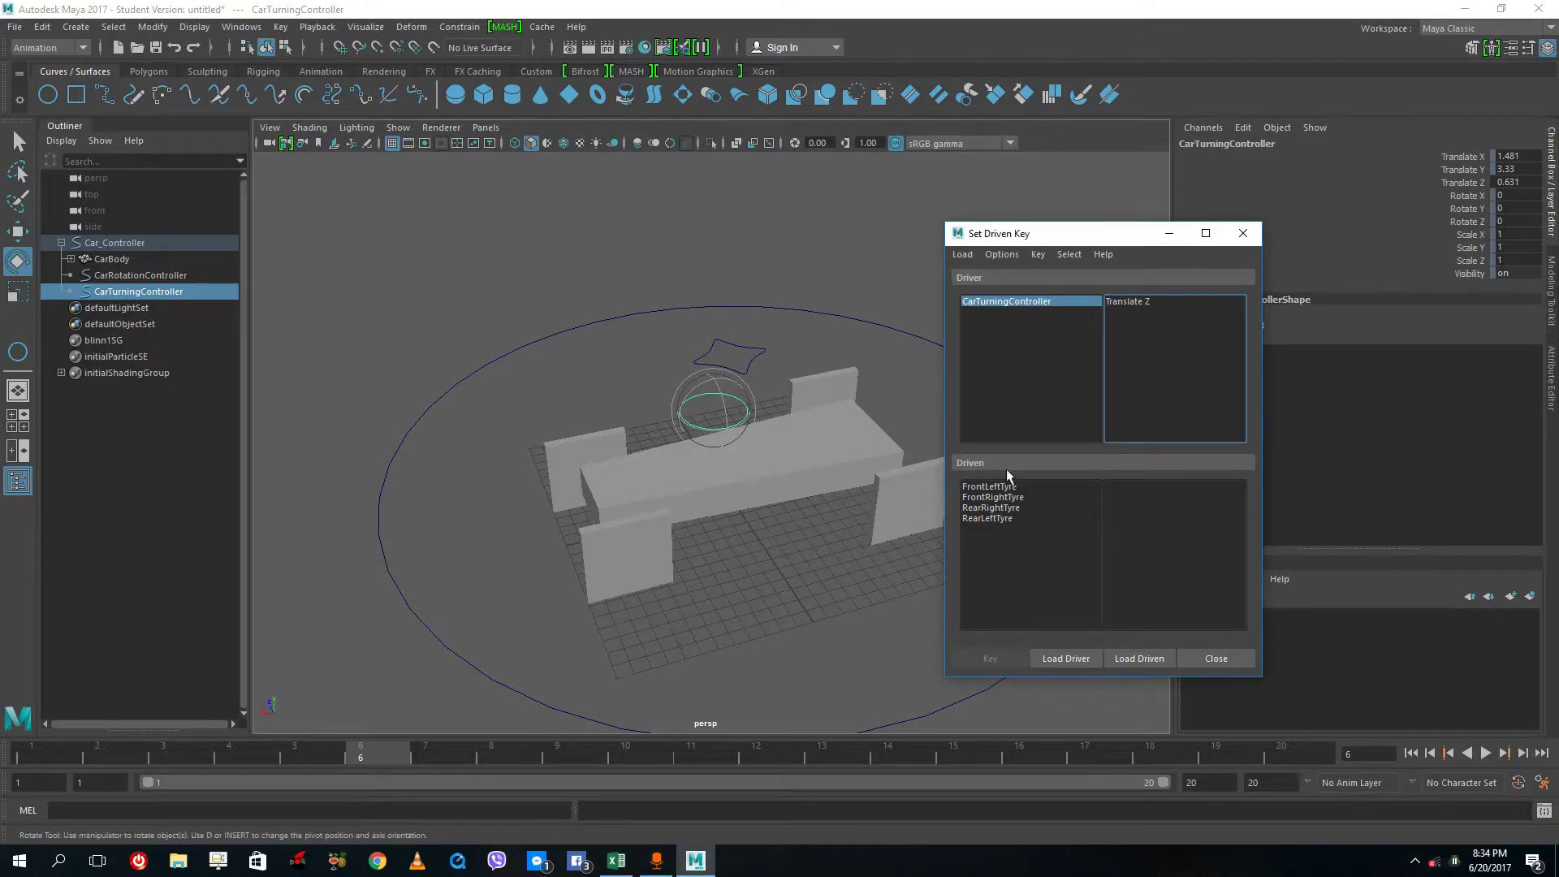
pyautogui.click(992, 486)
pyautogui.keyDown('shift'); pyautogui.click(988, 519); pyautogui.keyUp('shift')
pyautogui.click(1137, 487)
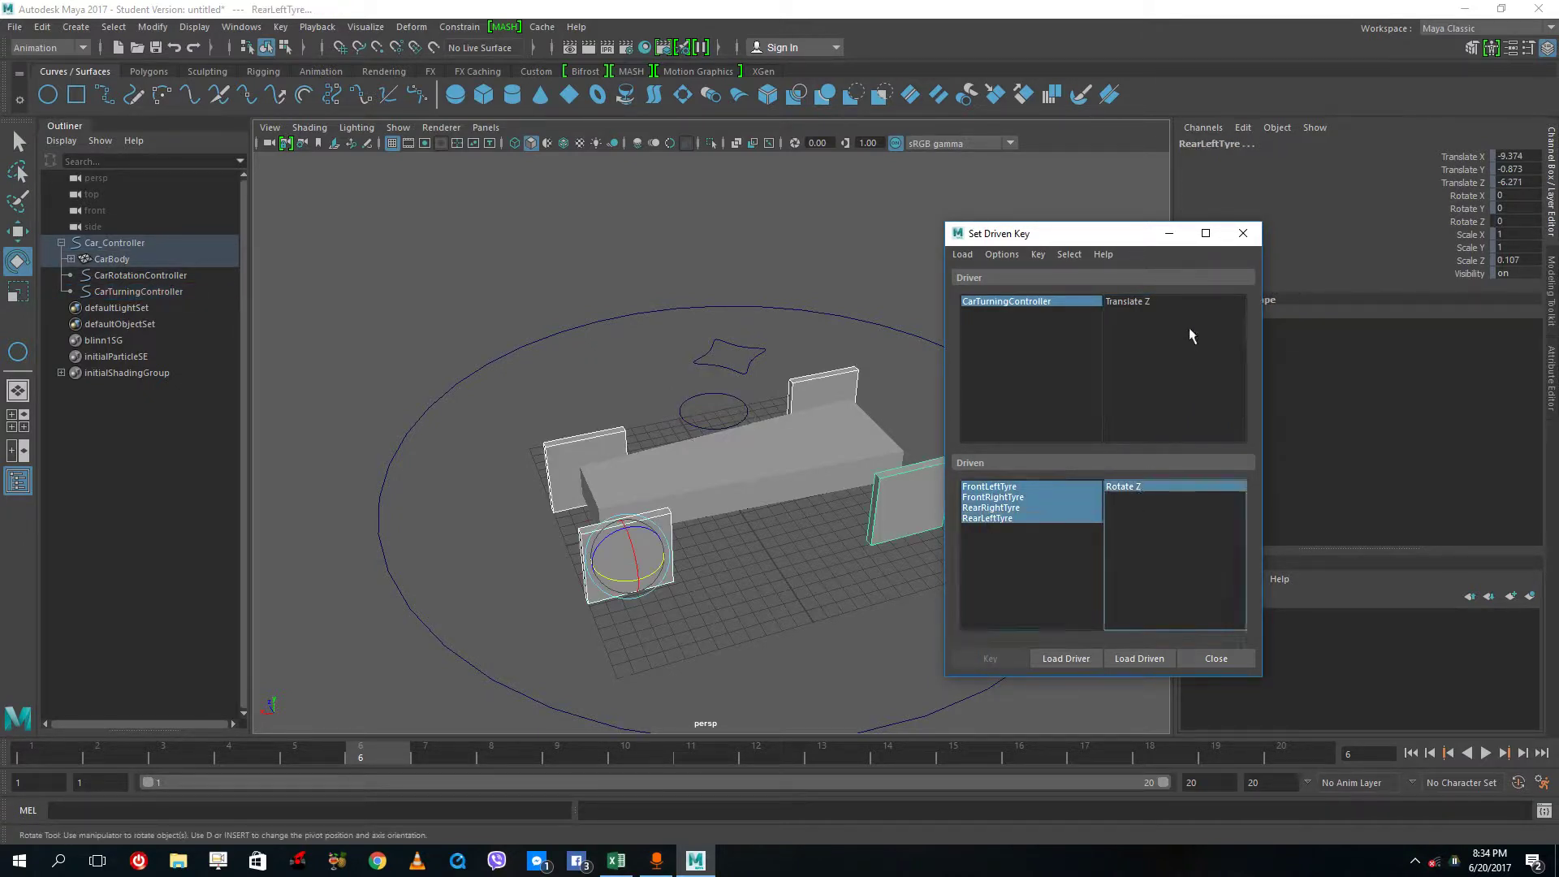
pyautogui.click(1145, 303)
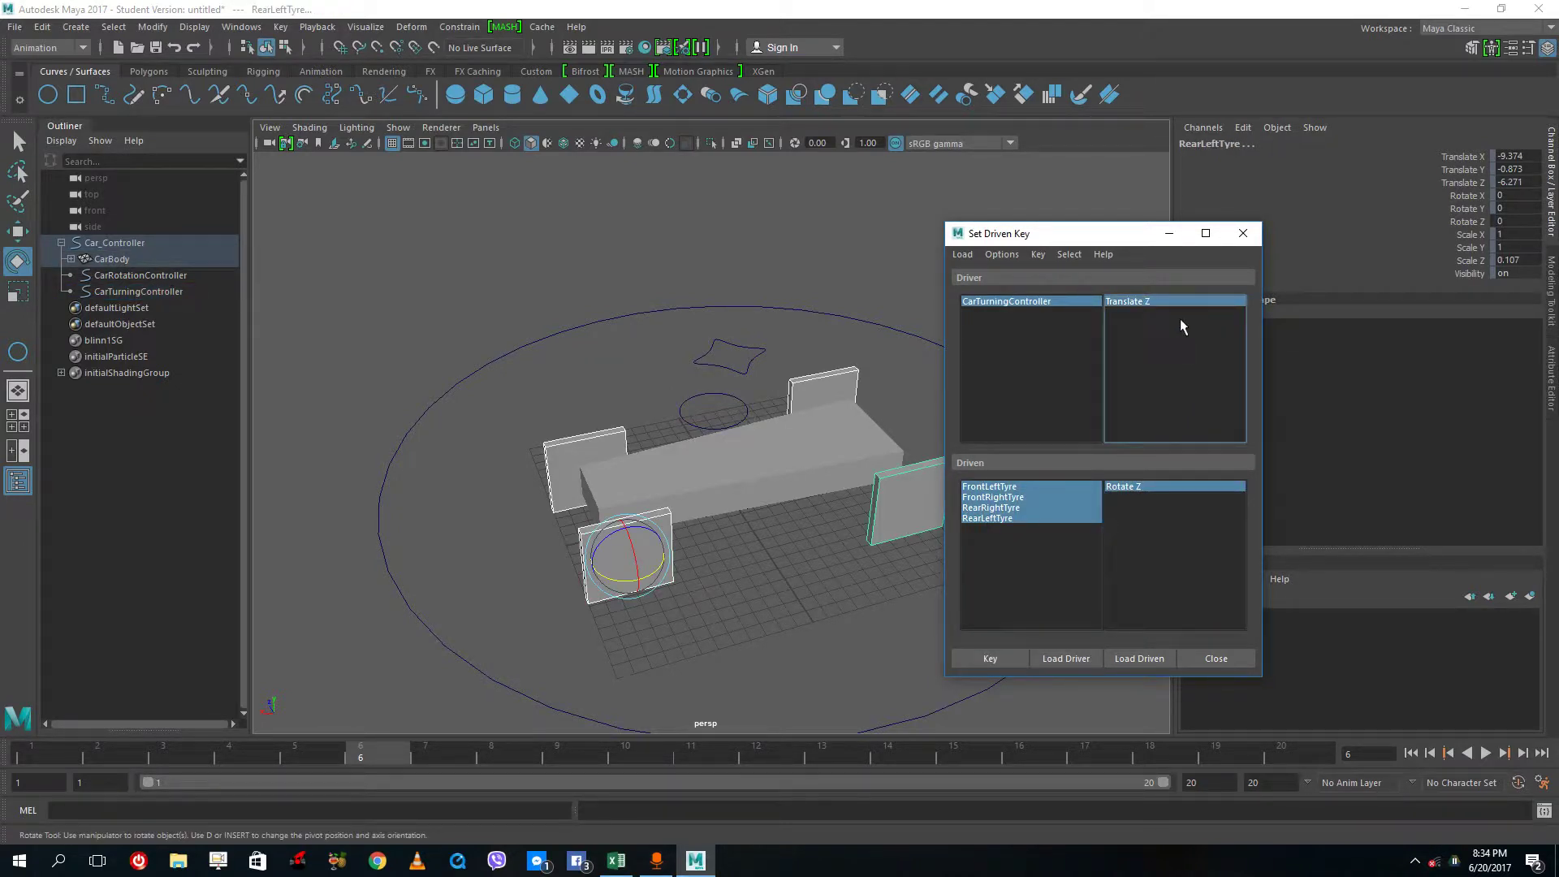
# Step: Select tyres in the viewport, then switch the selection to CarRotationController
pyautogui.click(649, 558)
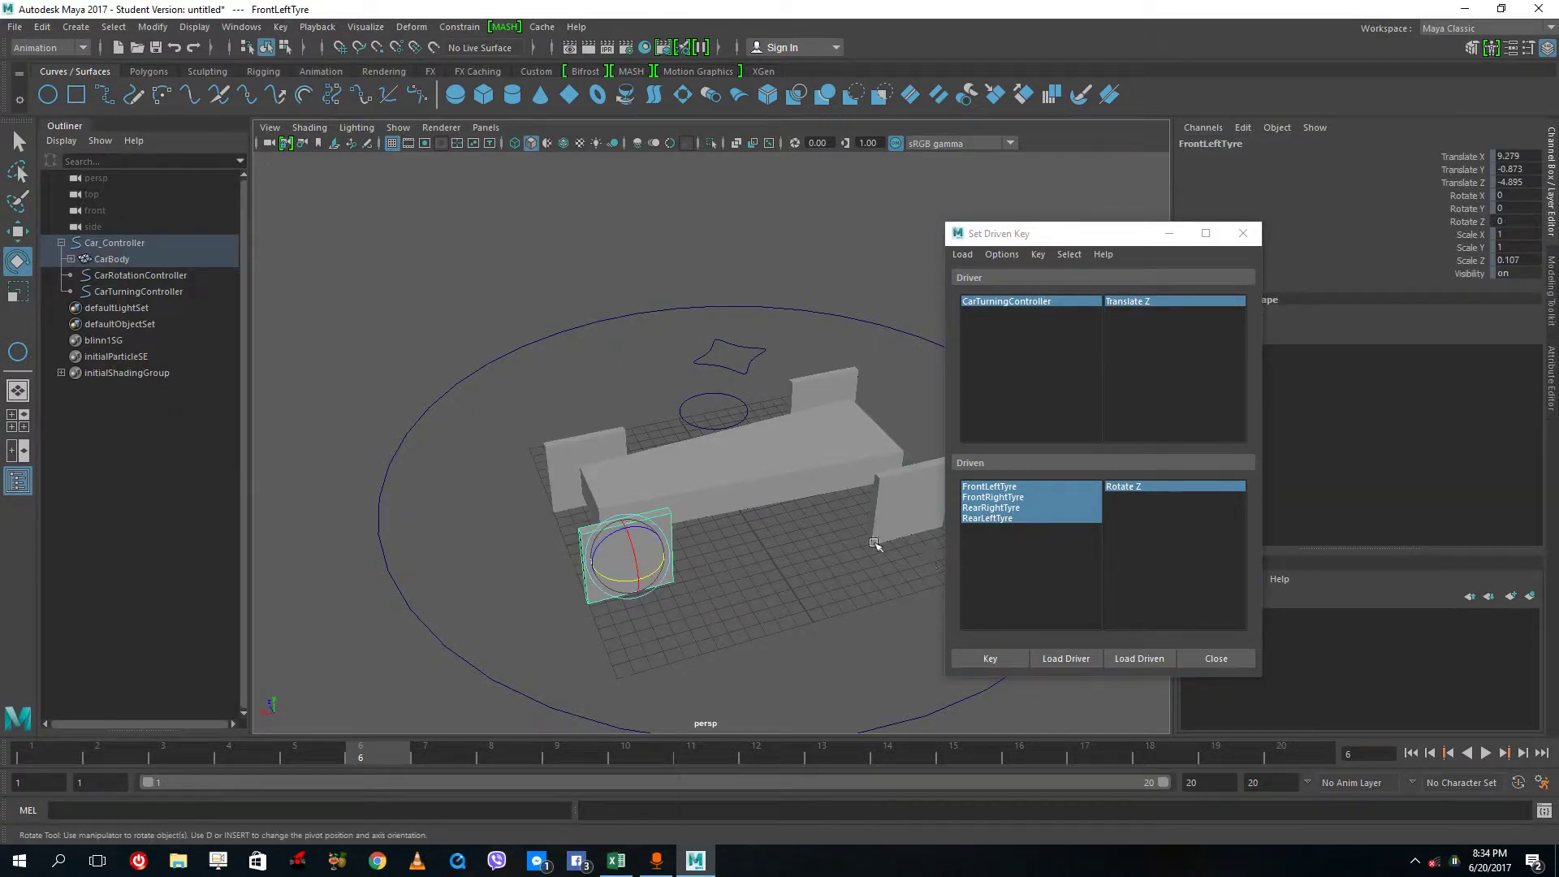
pyautogui.click(892, 525)
pyautogui.click(822, 392)
pyautogui.click(585, 470)
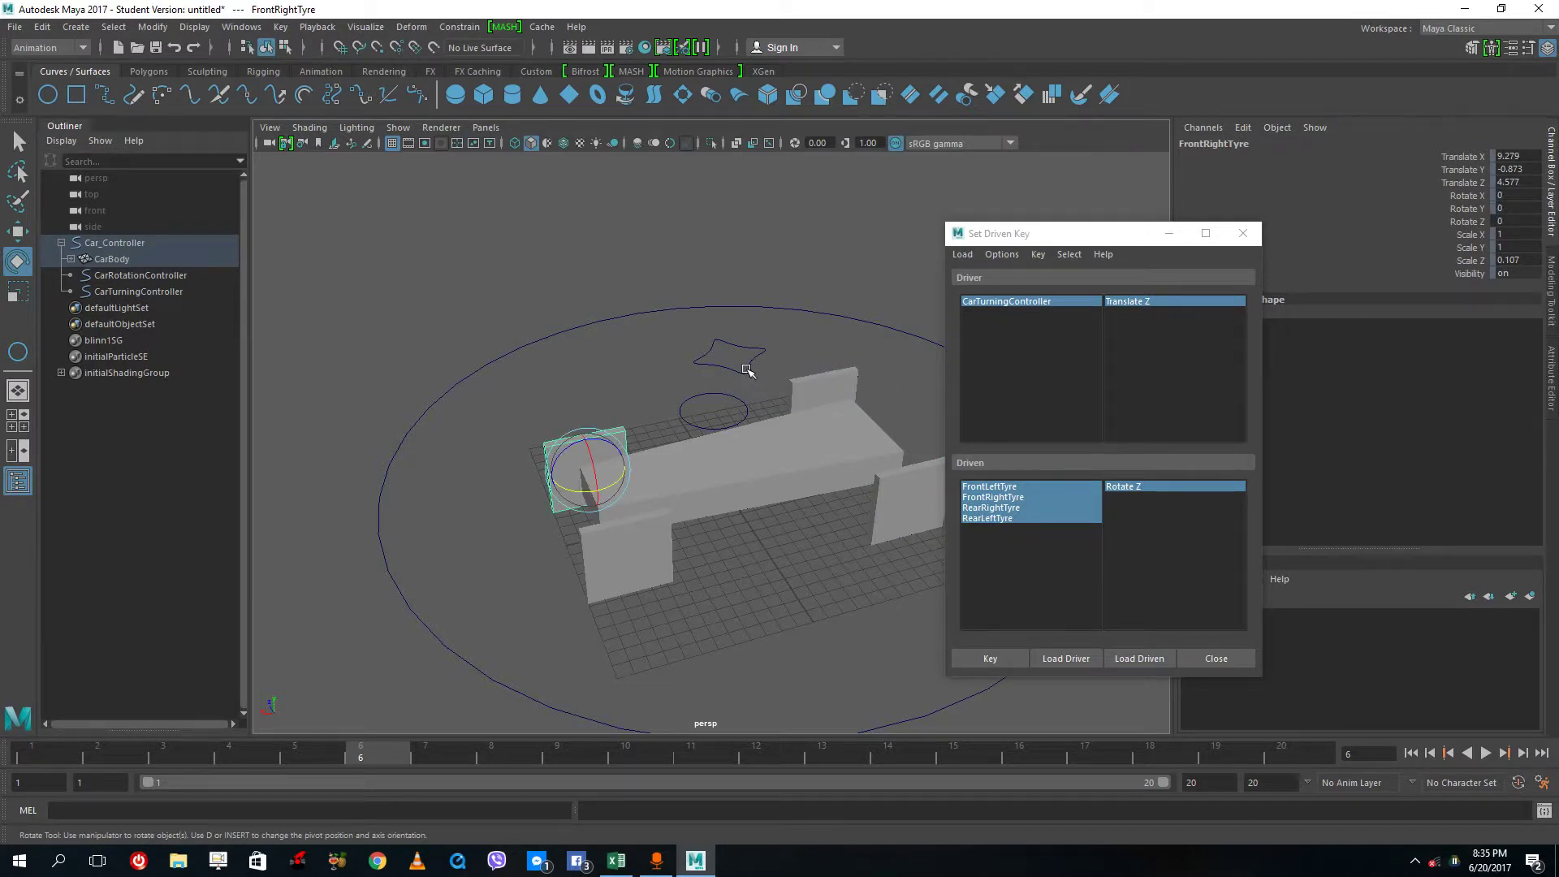
pyautogui.click(743, 372)
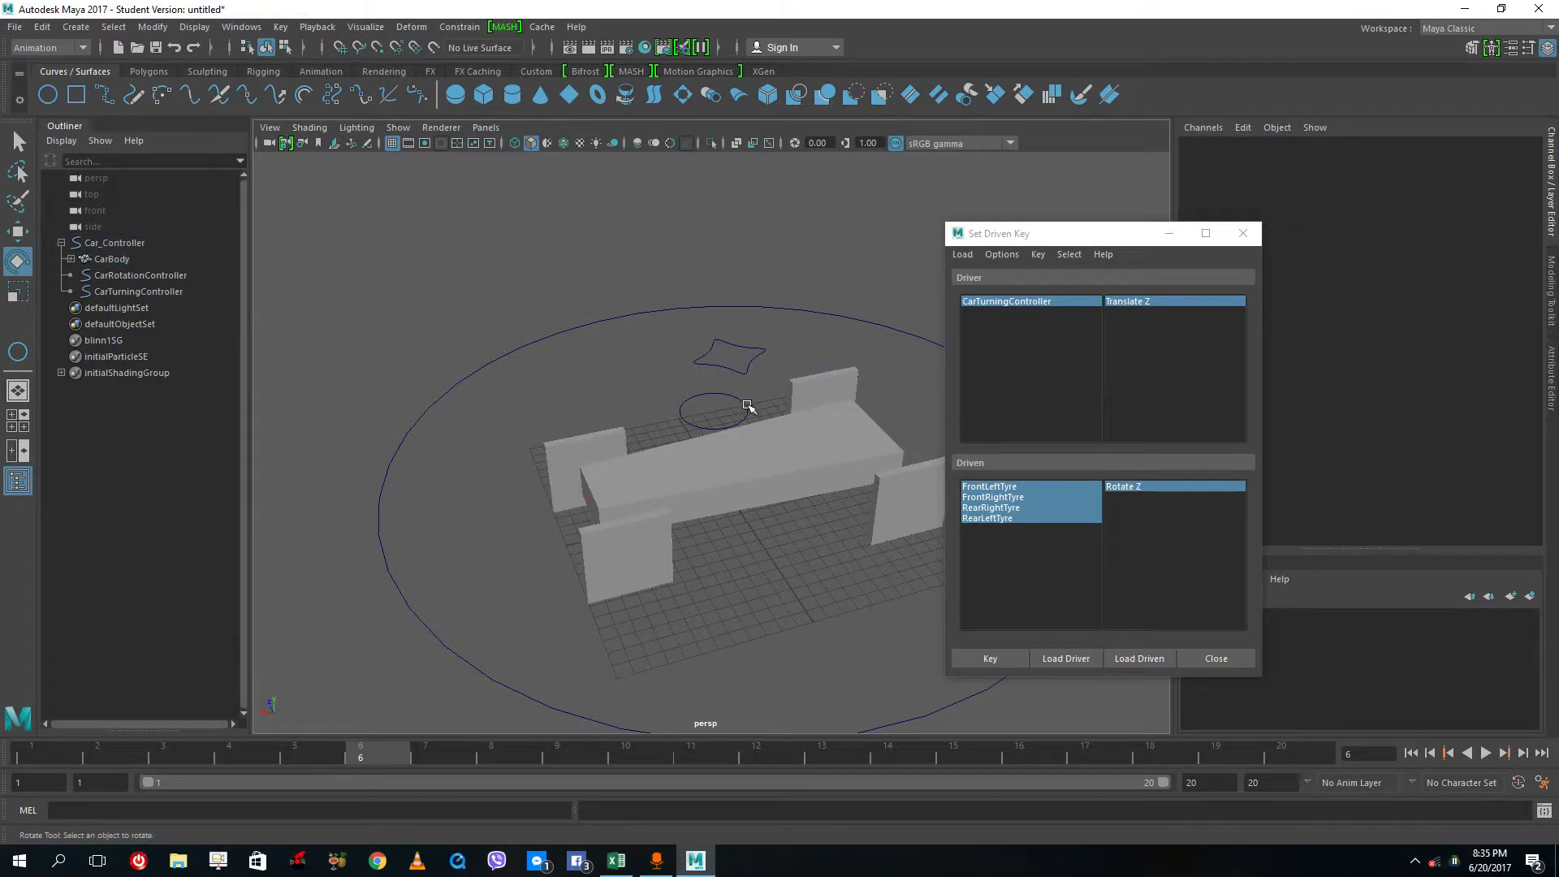
pyautogui.click(748, 407)
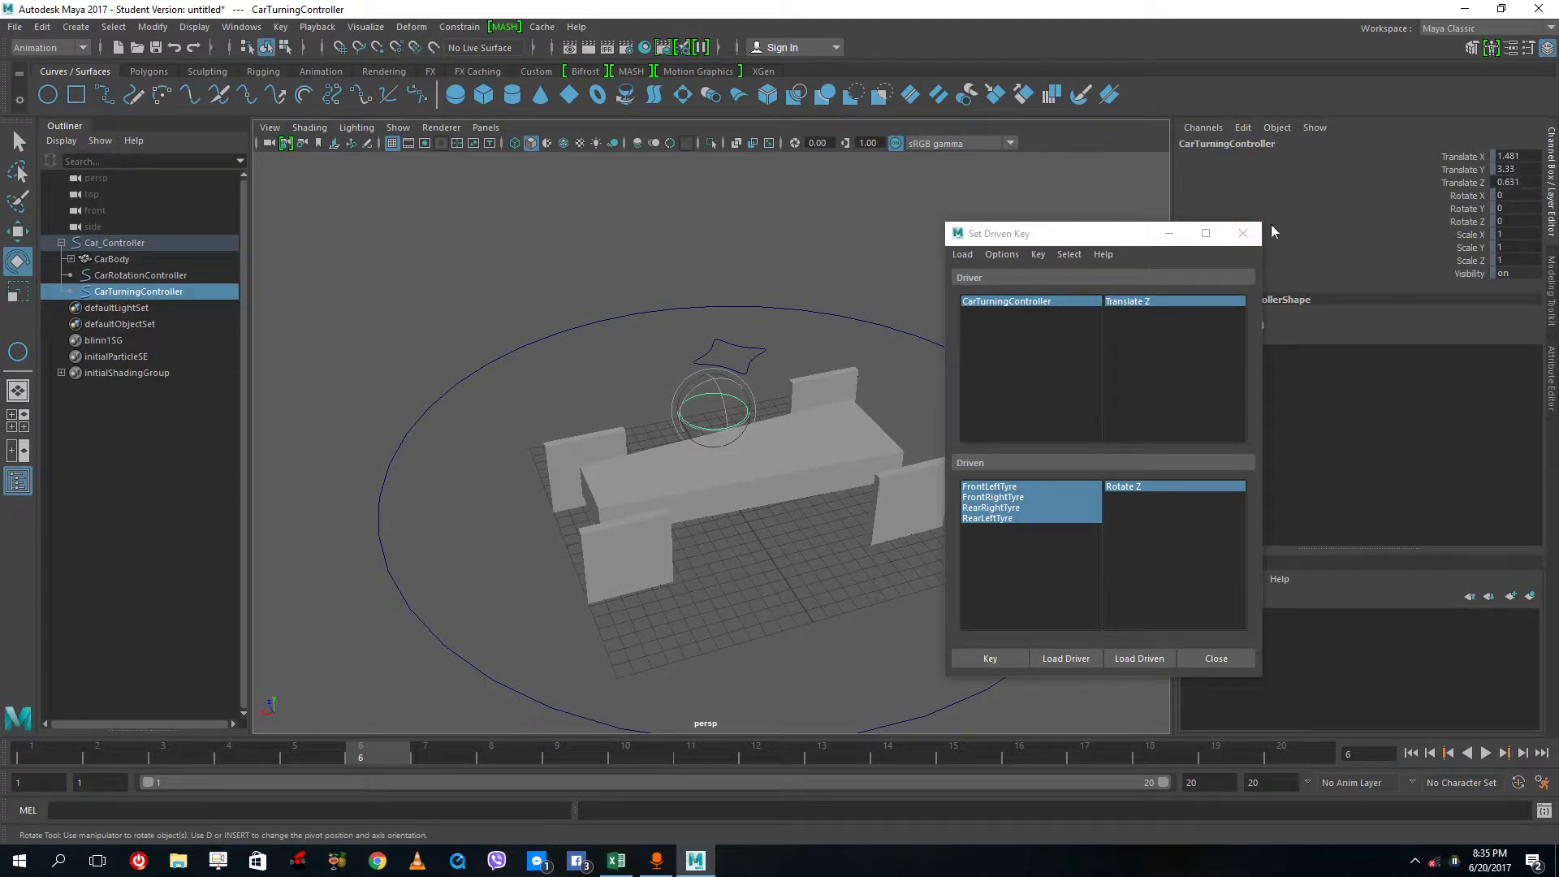
pyautogui.click(742, 356)
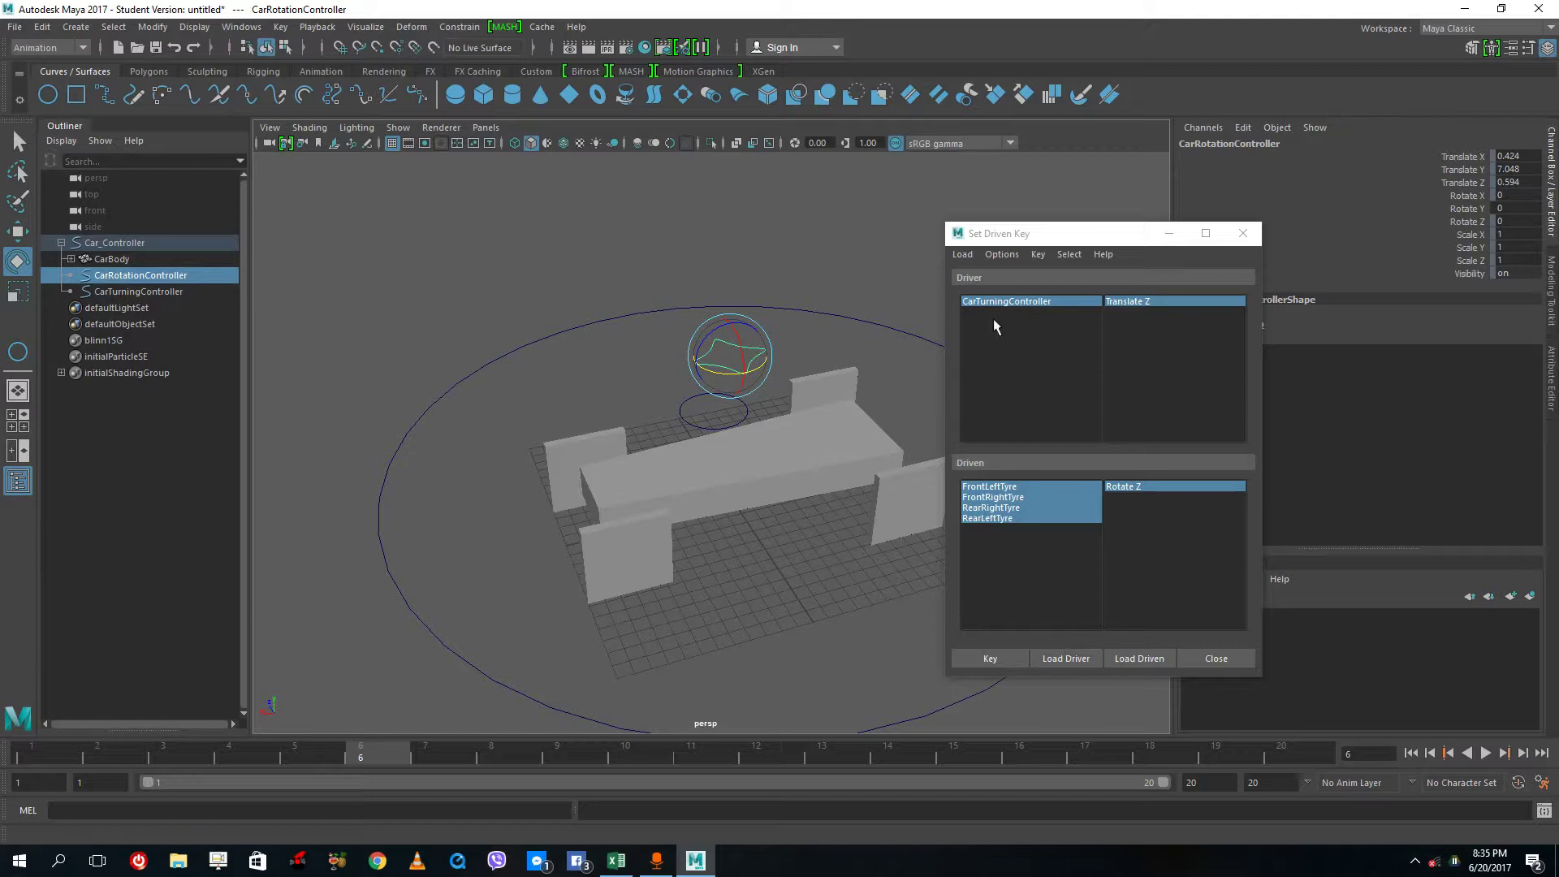
# Step: Load CarRotationController Rotate Y as driver, tyres' Rotate Z as driven, and key at zero
pyautogui.click(1084, 660)
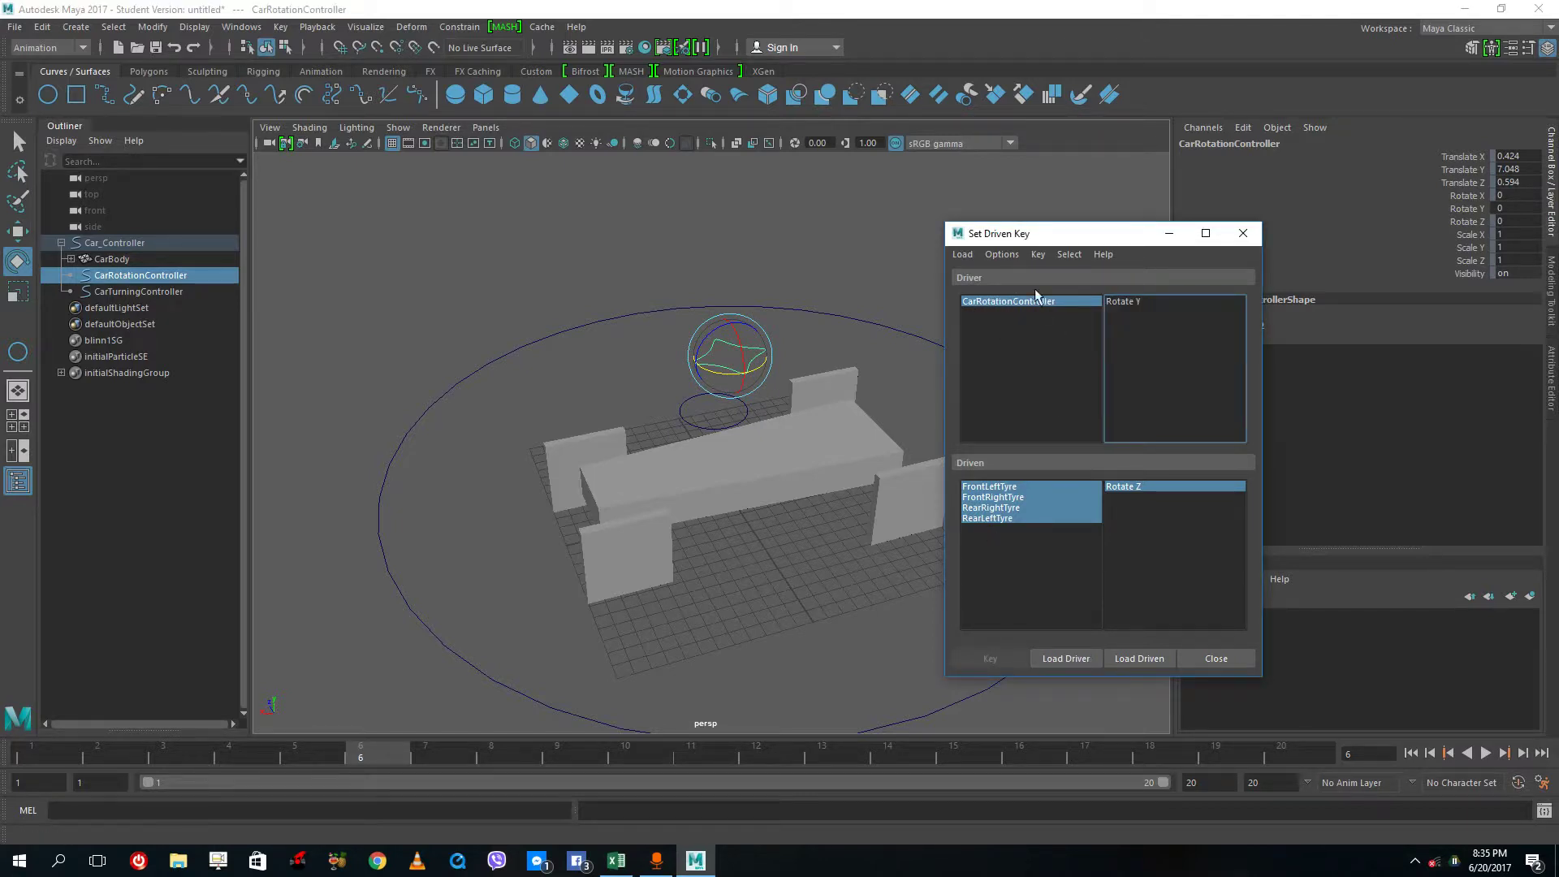
pyautogui.click(1138, 302)
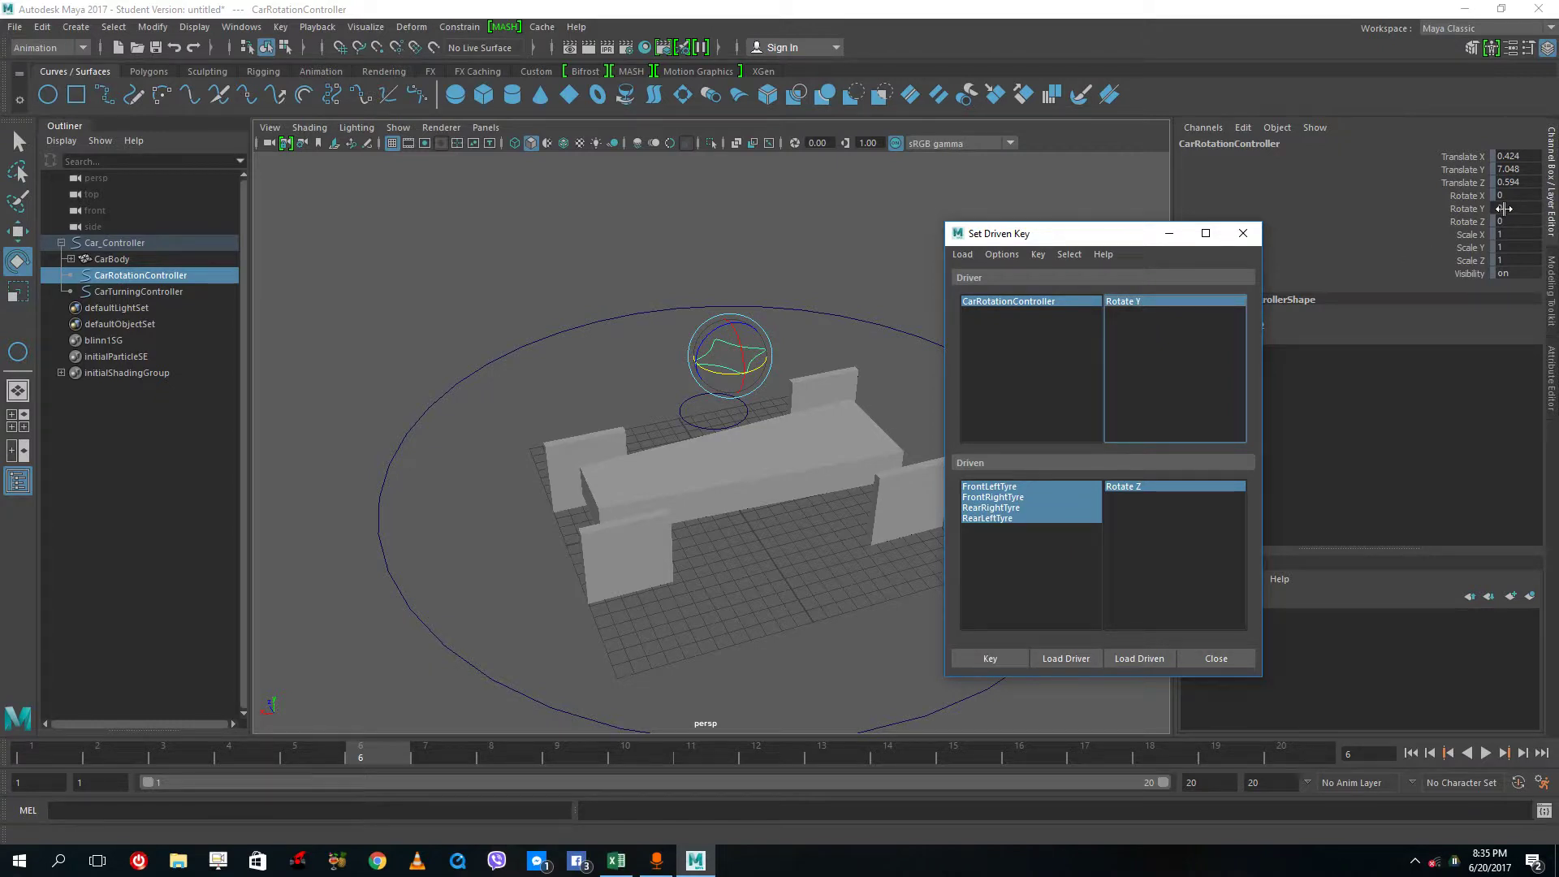
pyautogui.click(1035, 544)
pyautogui.click(1035, 487)
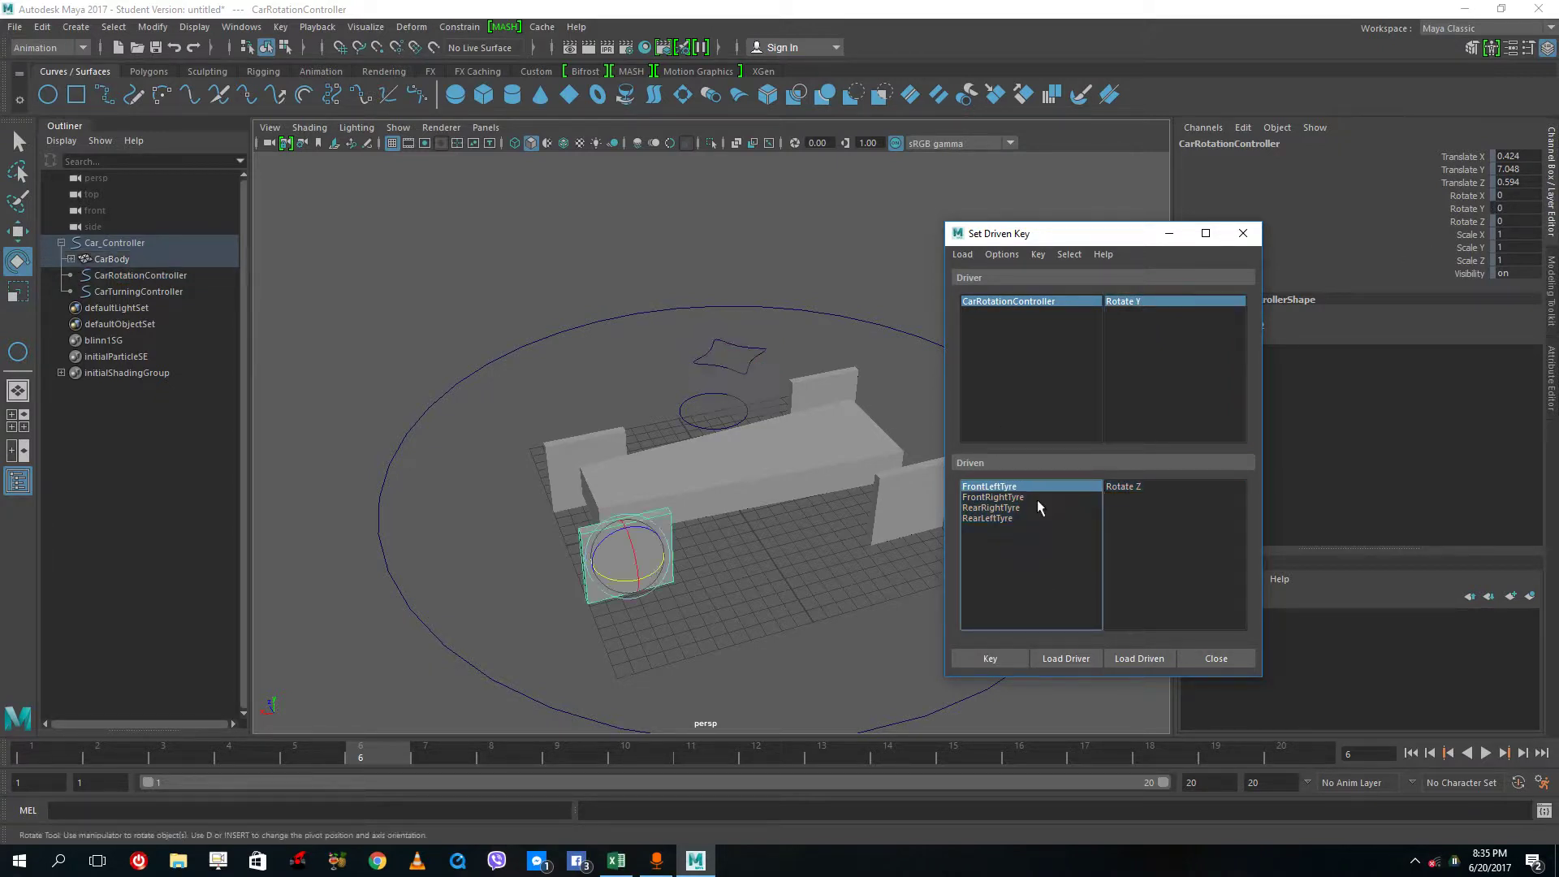
pyautogui.keyDown('shift'); pyautogui.click(1035, 519); pyautogui.keyUp('shift')
pyautogui.click(1136, 491)
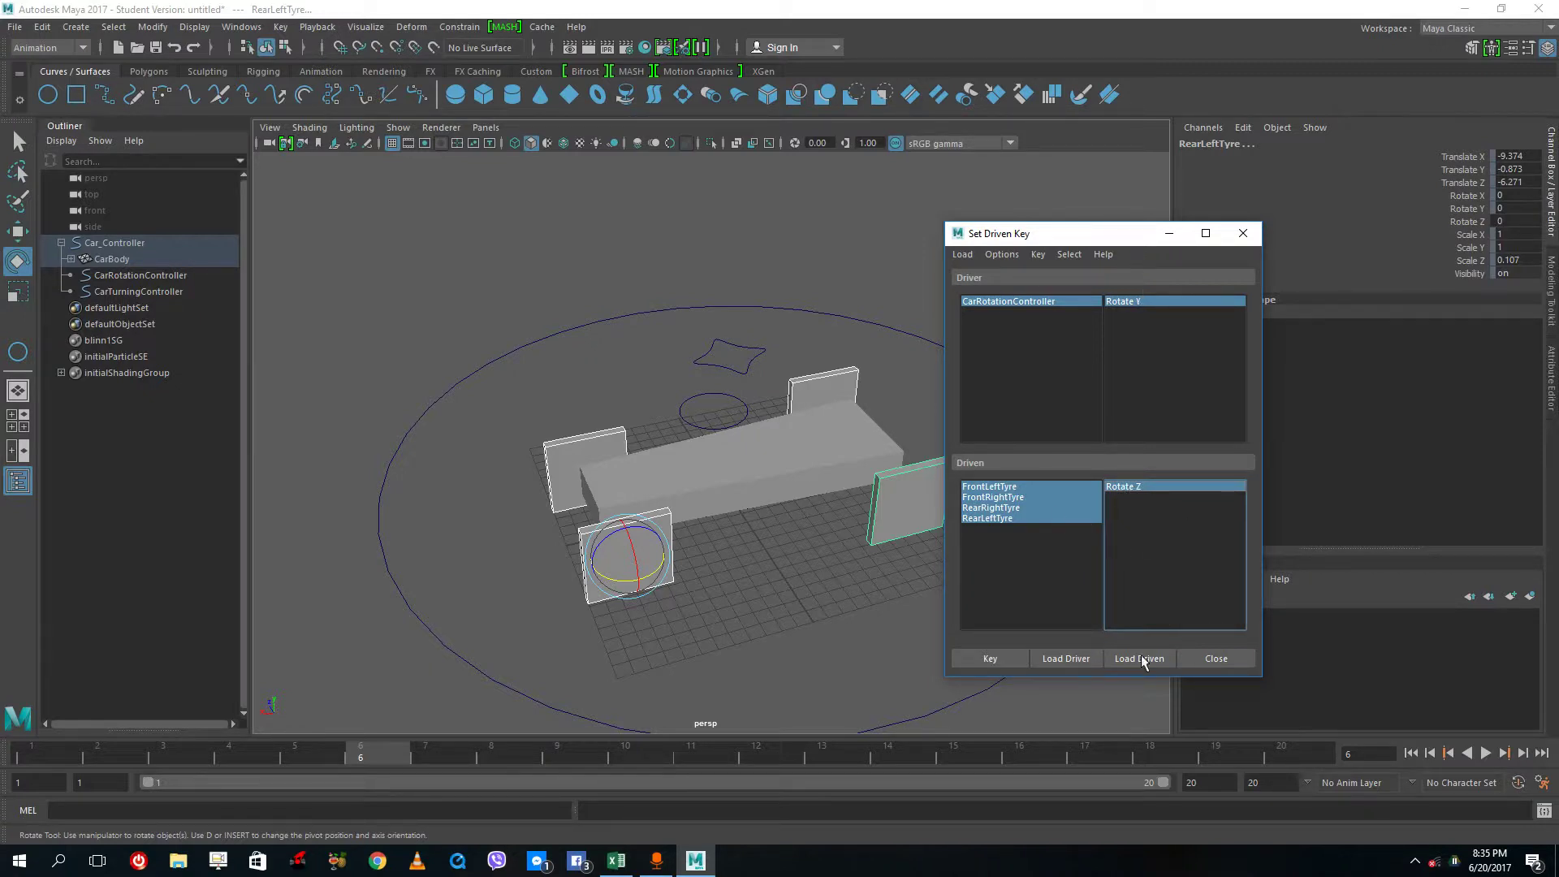
pyautogui.click(991, 656)
# Step: Set the controller's Rotate Y and the tyres' Rotate Z to 360 and key again
pyautogui.click(747, 372)
pyautogui.doubleClick(1508, 207)
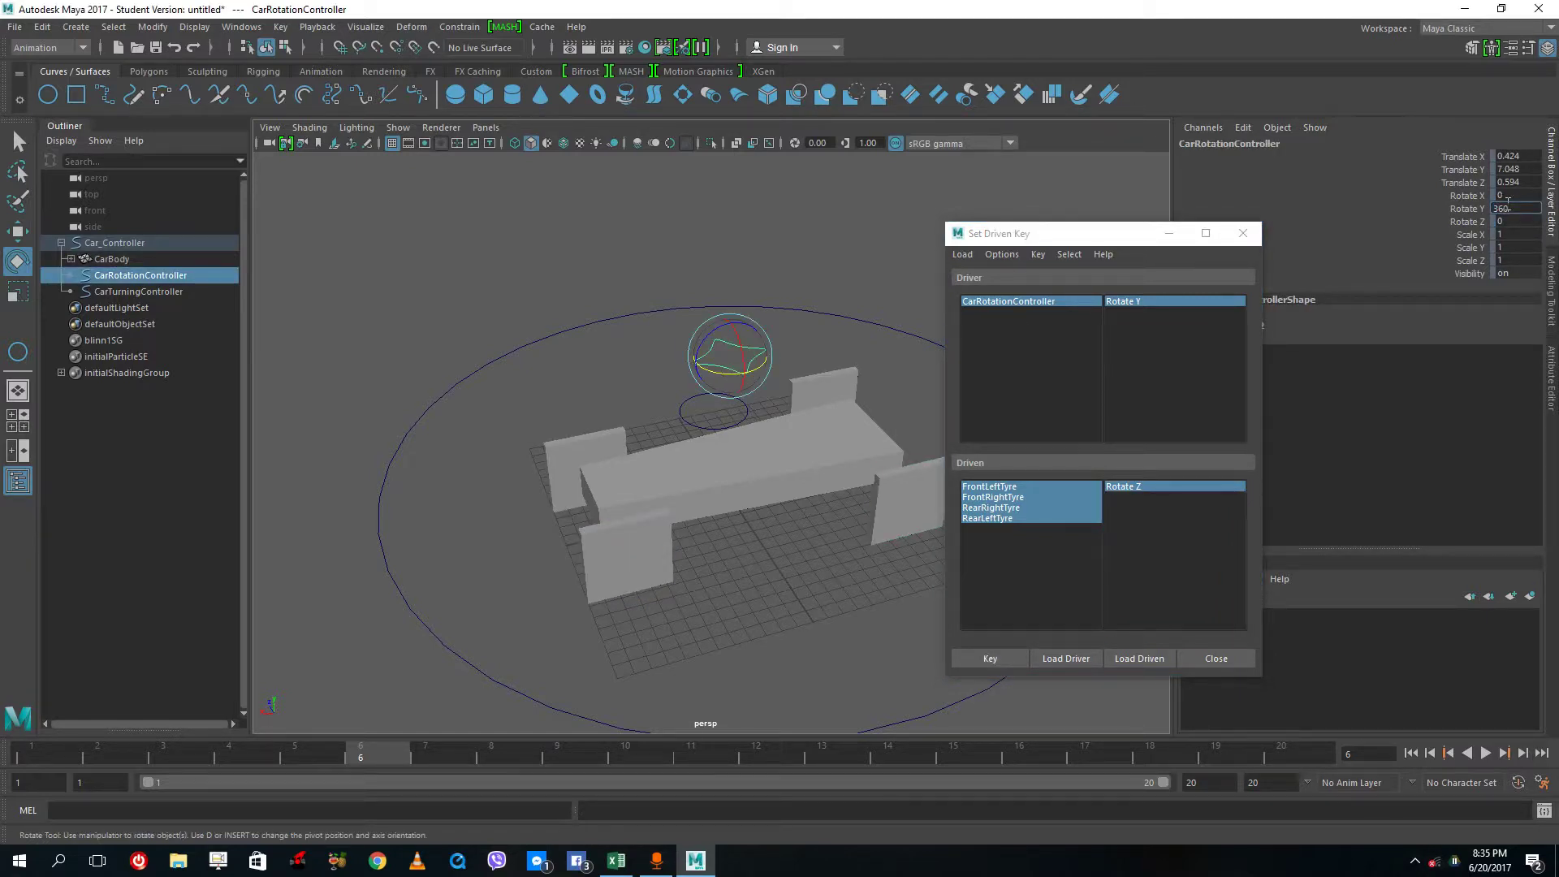
pyautogui.press('Return')
pyautogui.click(1122, 487)
pyautogui.click(1084, 488)
pyautogui.keyDown('shift'); pyautogui.click(1075, 520); pyautogui.keyUp('shift')
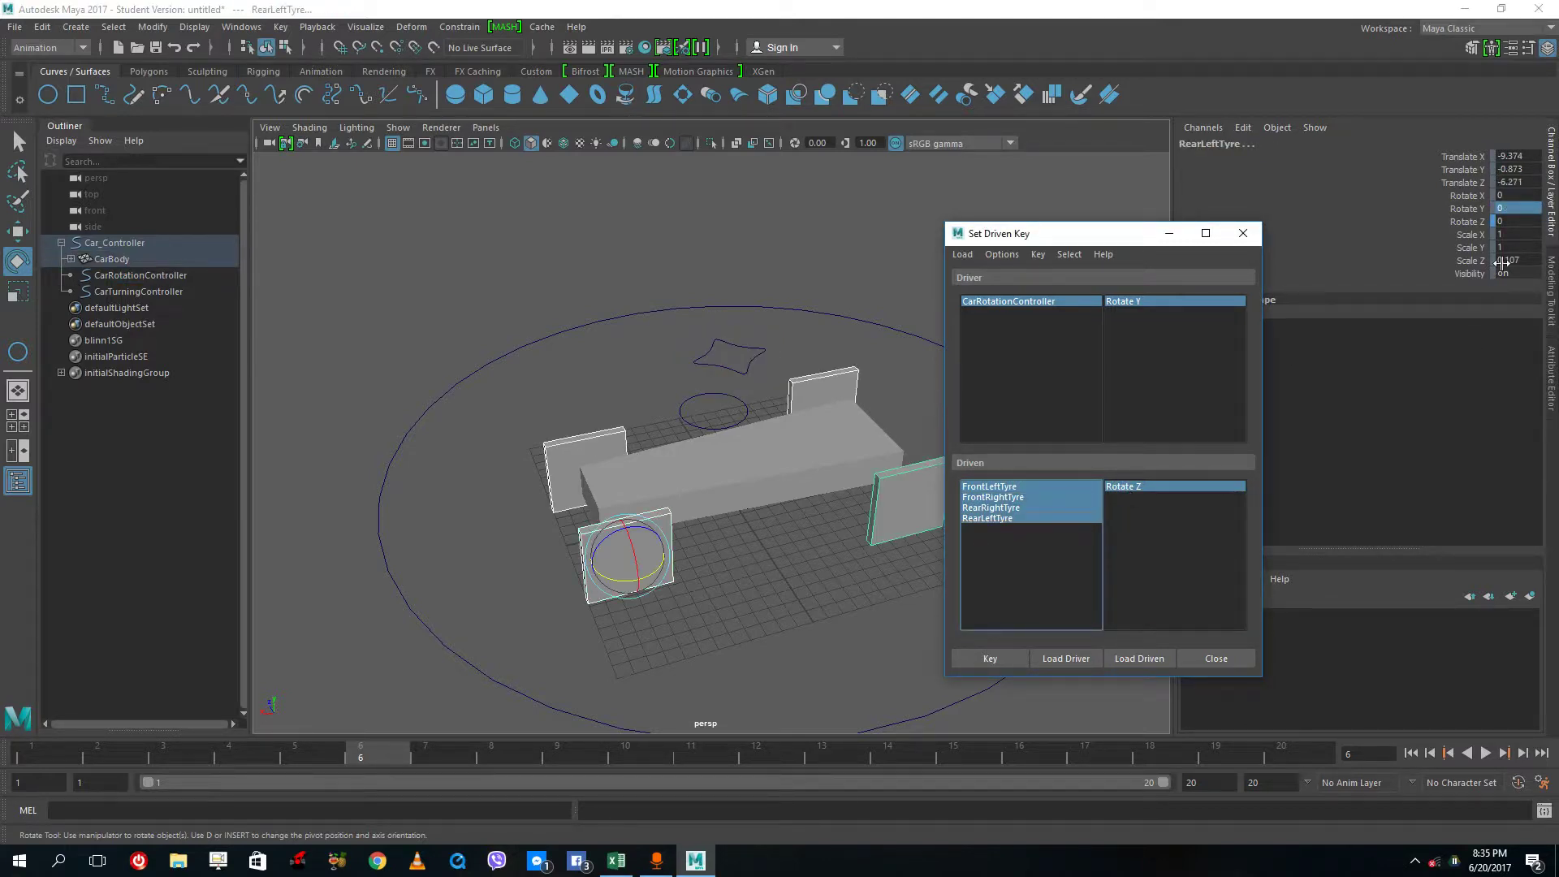
pyautogui.doubleClick(1507, 224)
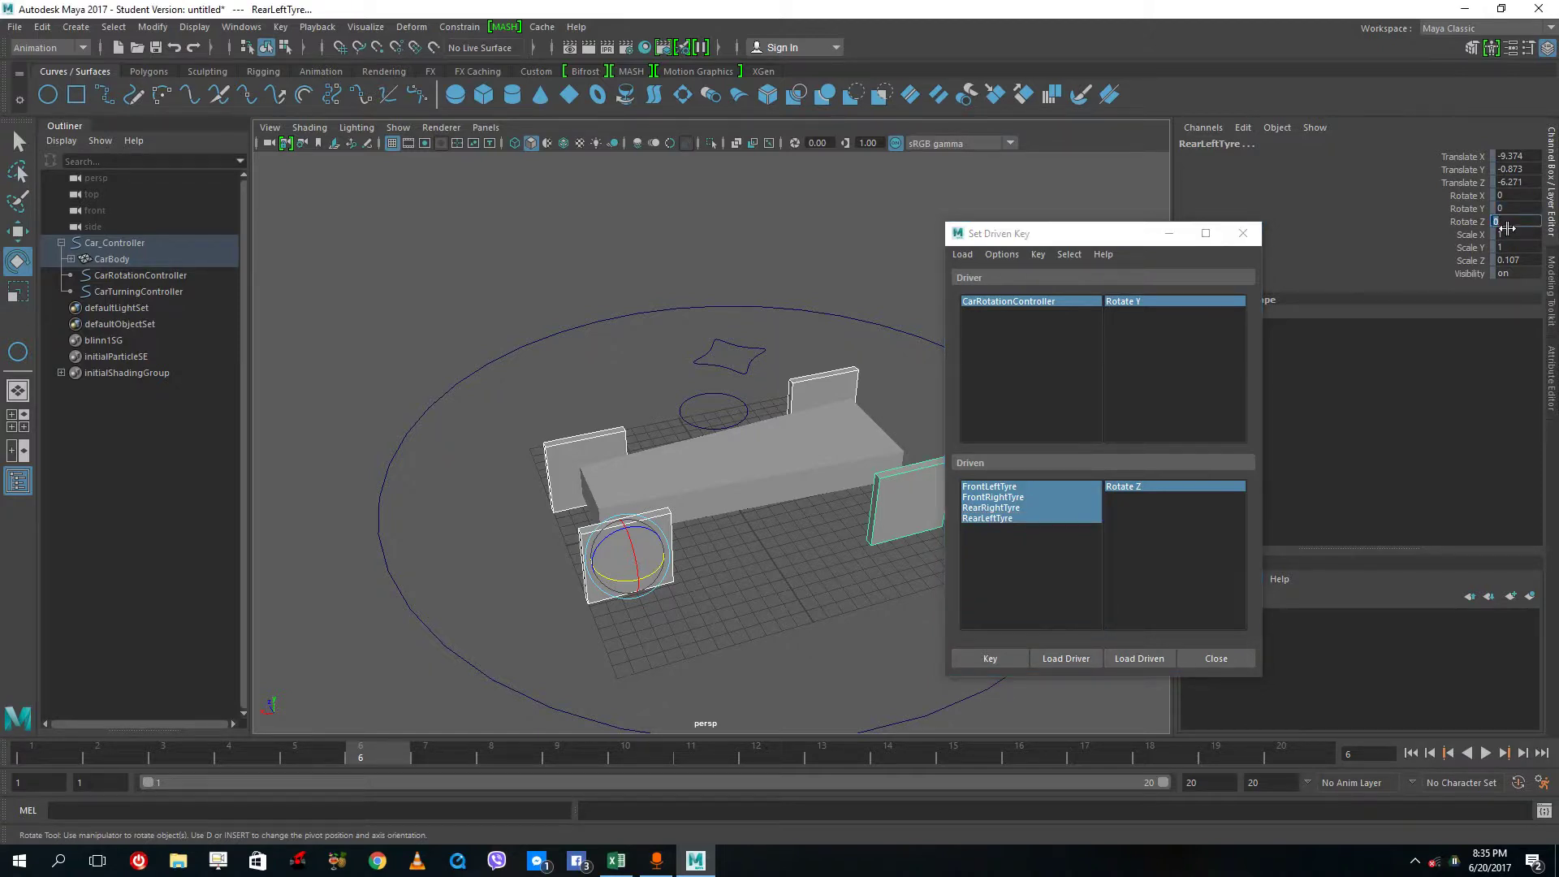
pyautogui.press('Return')
pyautogui.click(1008, 659)
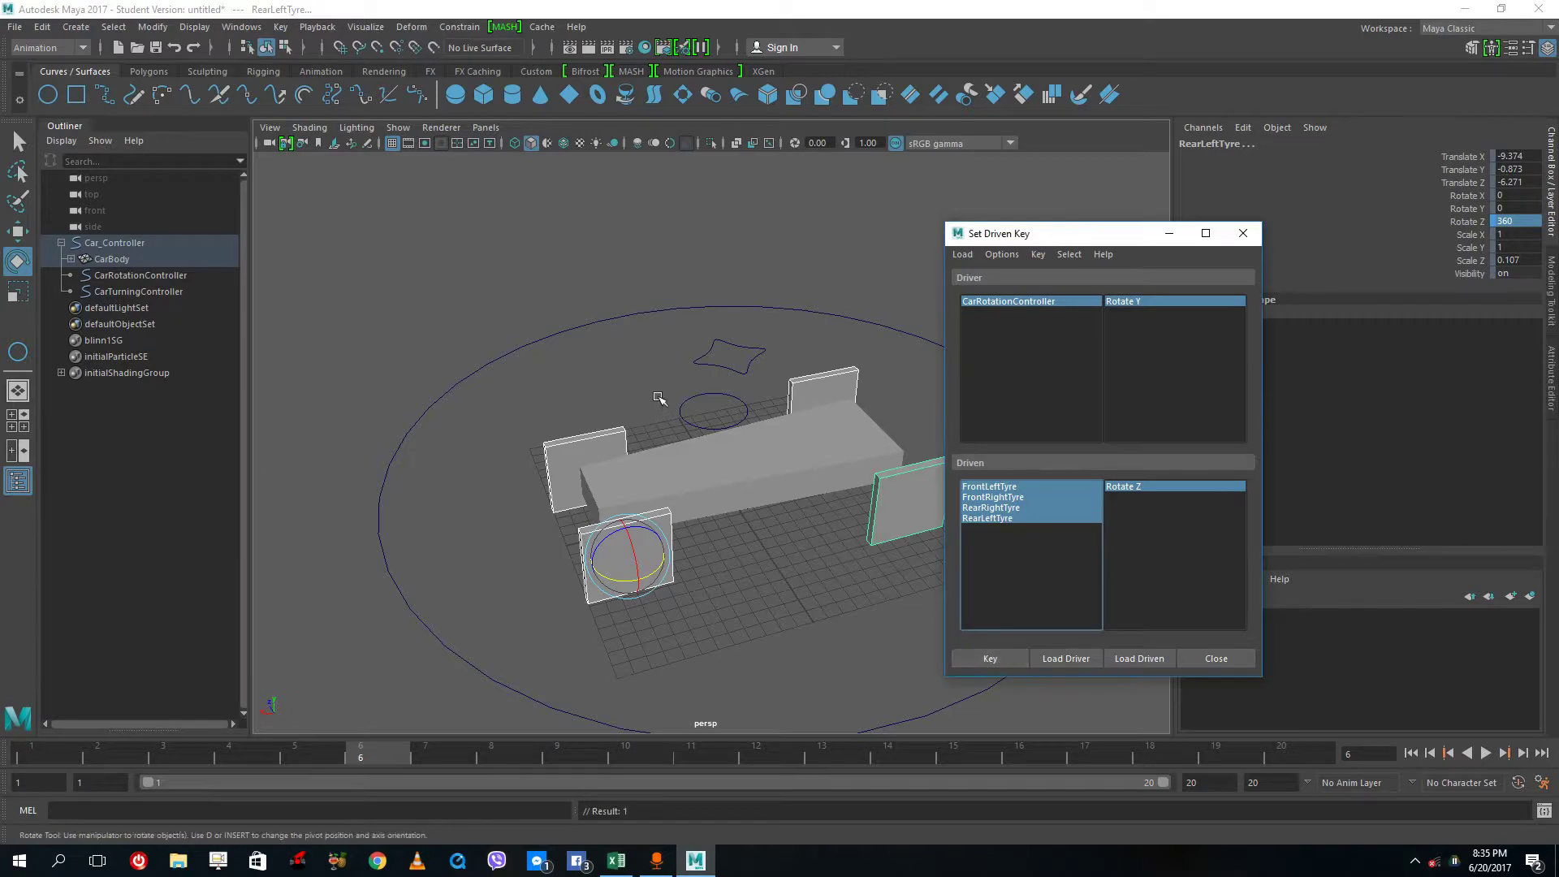
# Step: Turn CarRotationController to test that the tyres spin
pyautogui.click(700, 375)
pyautogui.moveTo(700, 375); pyautogui.dragTo(651, 289)
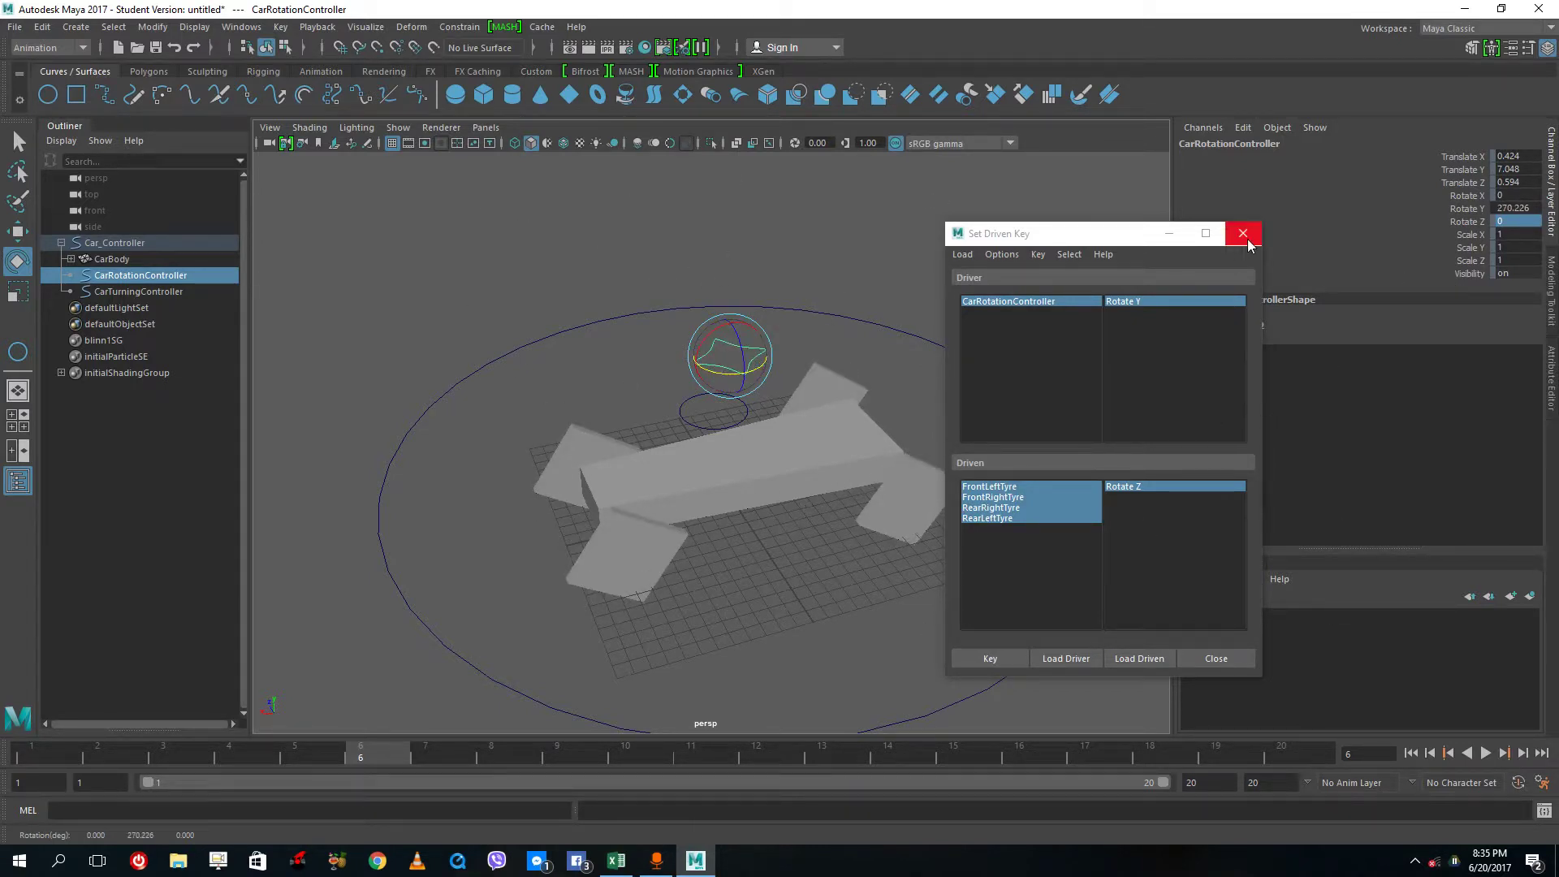
pyautogui.click(913, 505)
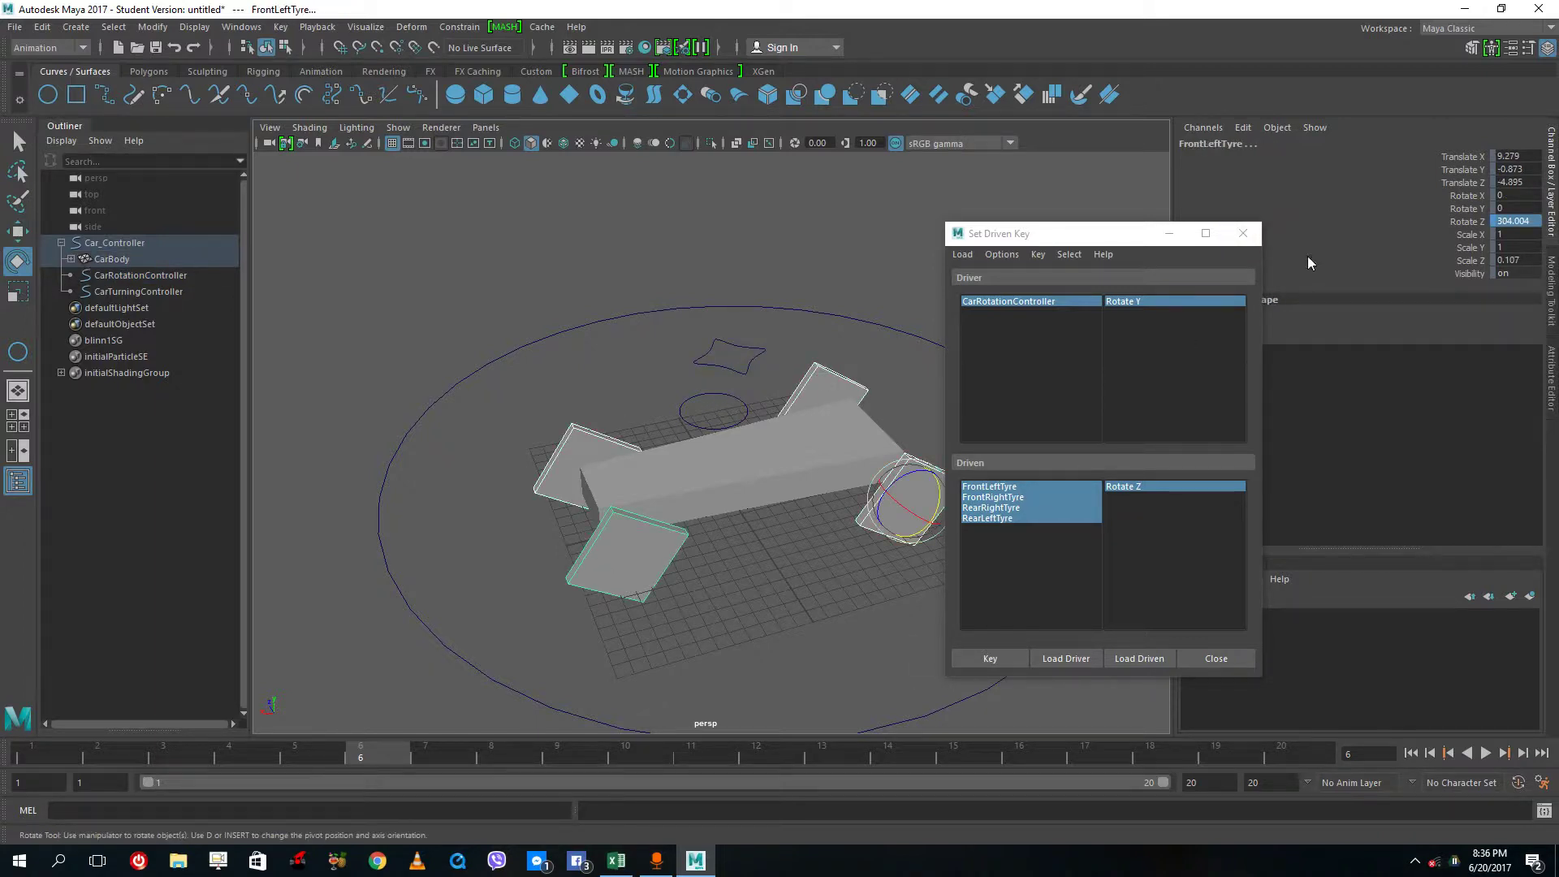
# Step: In the Graph Editor, give the tyres' Rotate Z keys linear tangents
pyautogui.click(1243, 233)
pyautogui.click(248, 28)
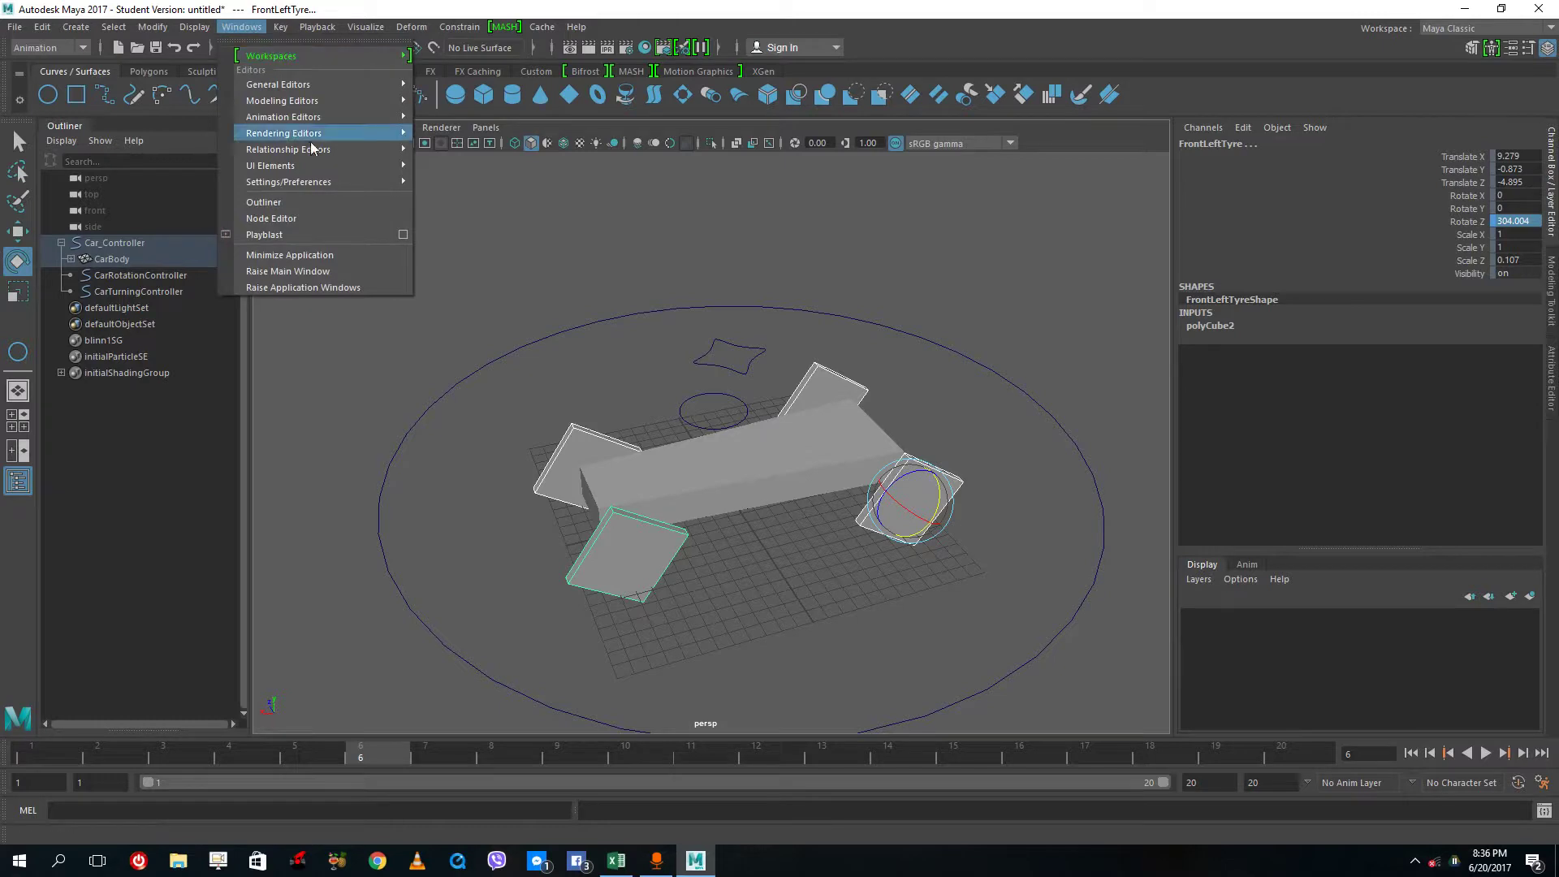
pyautogui.moveTo(330, 134)
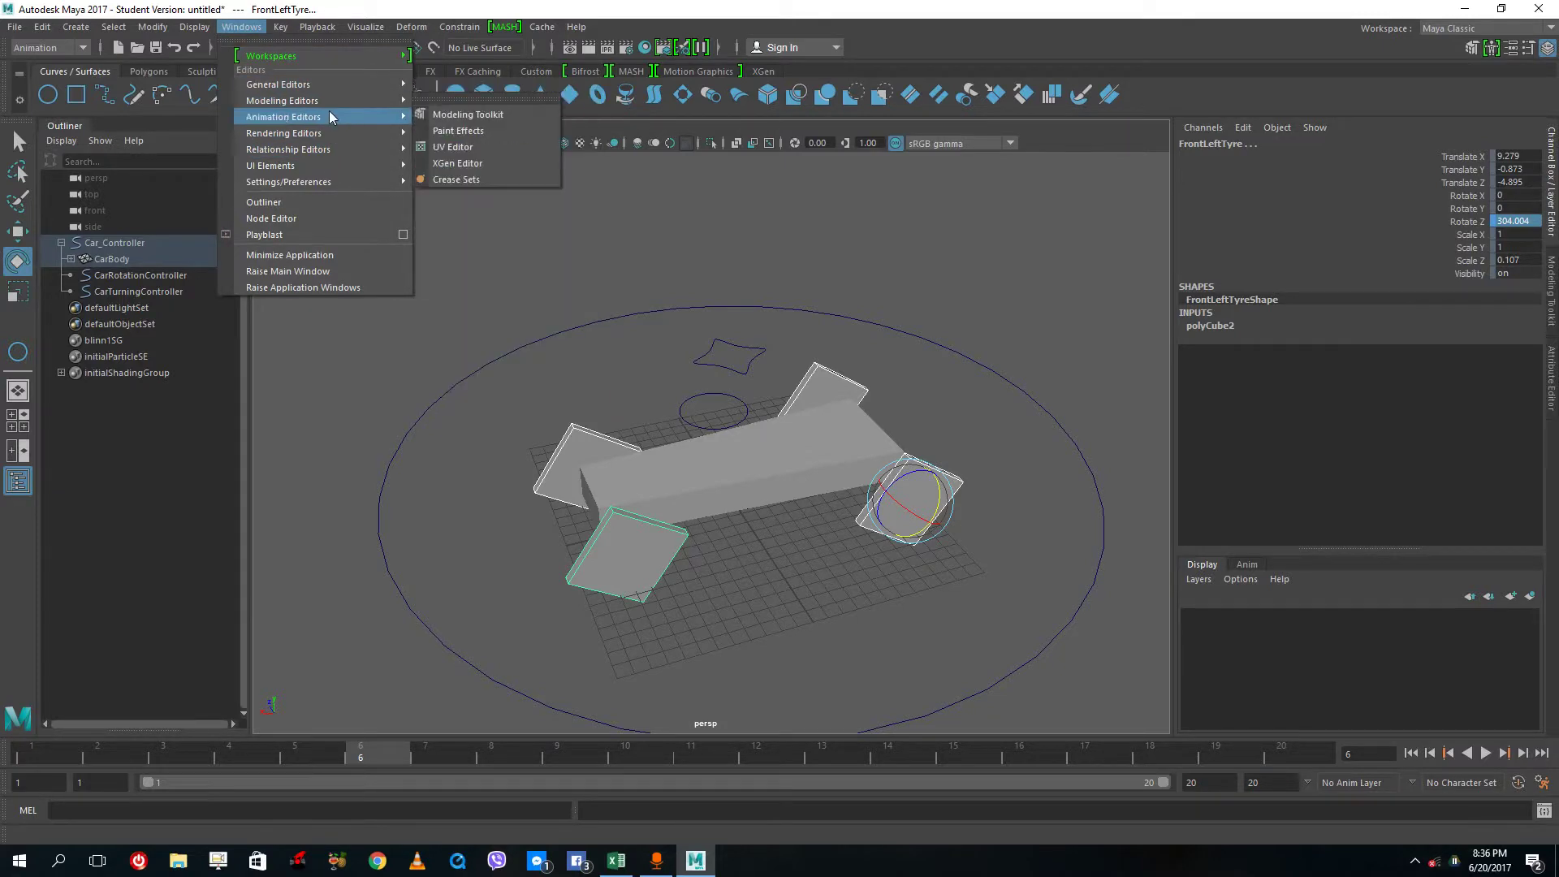
pyautogui.click(472, 133)
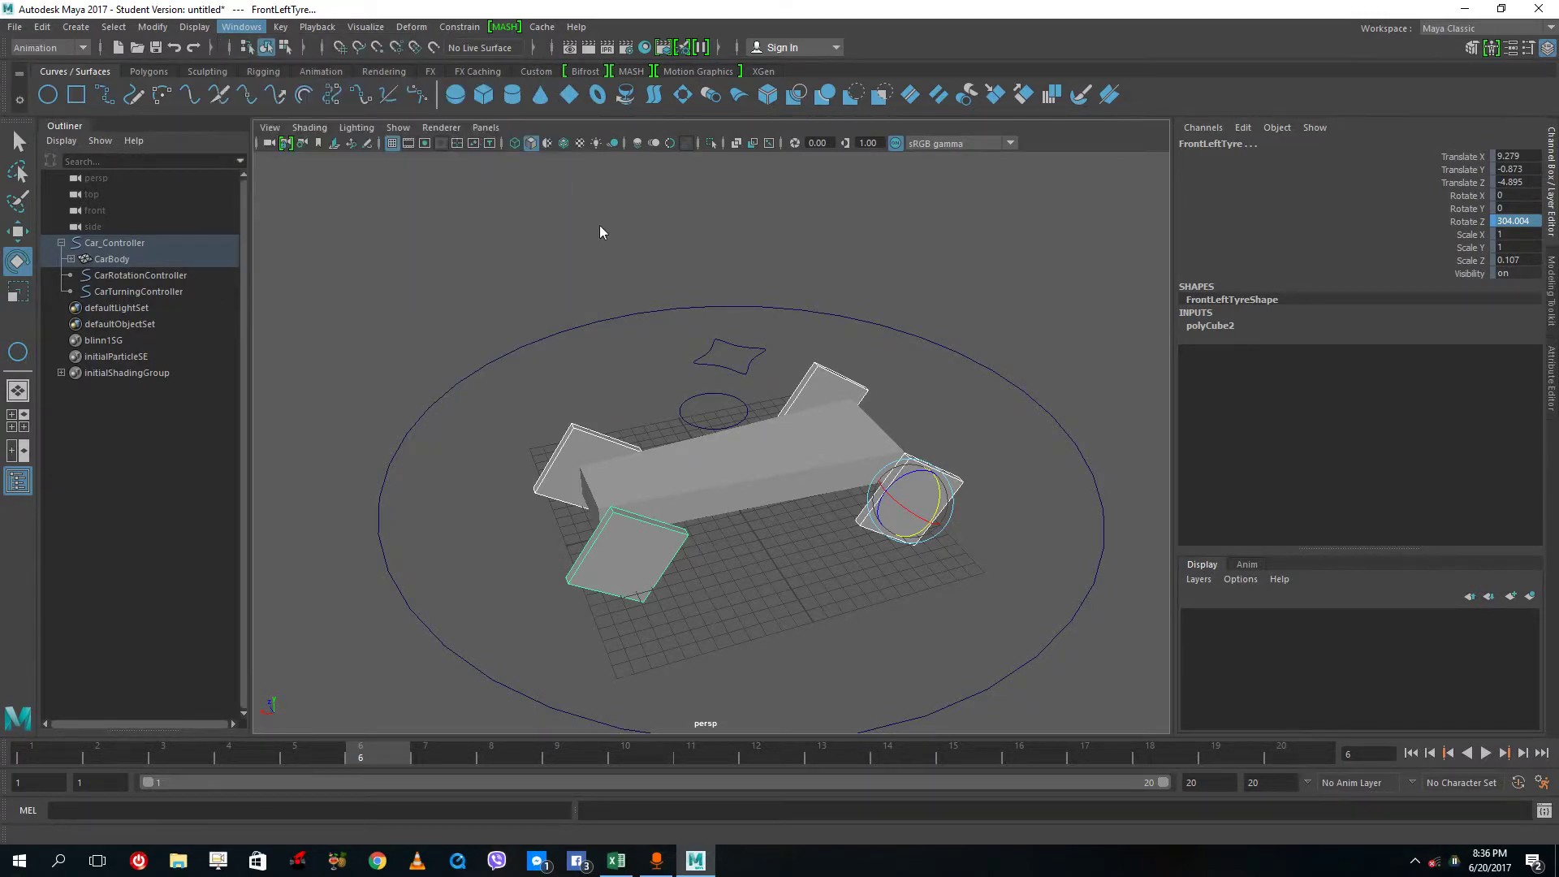
pyautogui.scroll(6, 1211, 314)
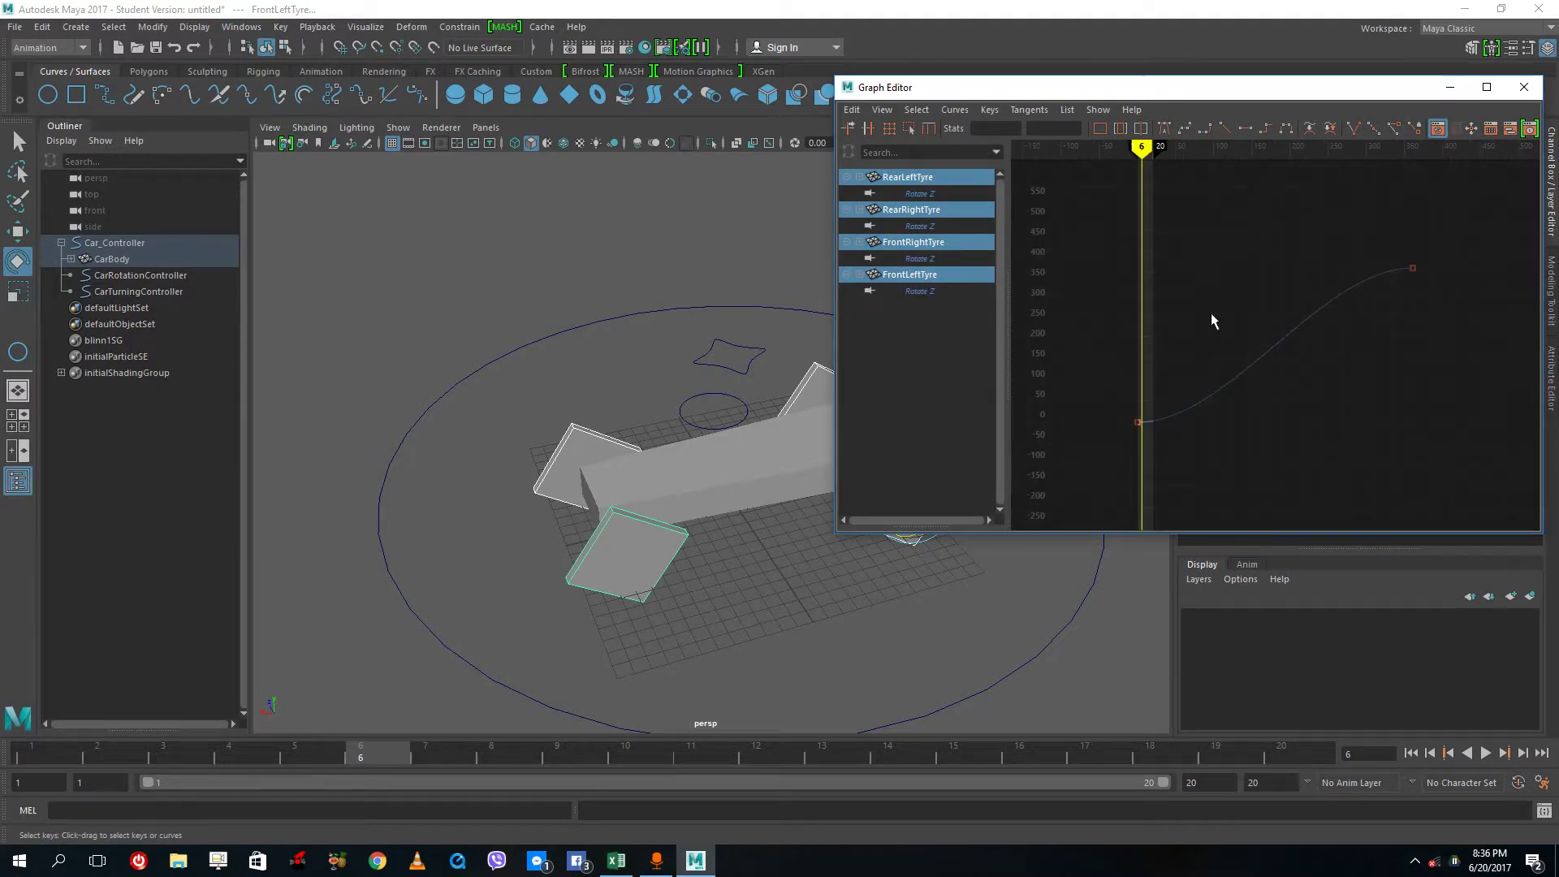
pyautogui.moveTo(1484, 228); pyautogui.dragTo(1034, 466)
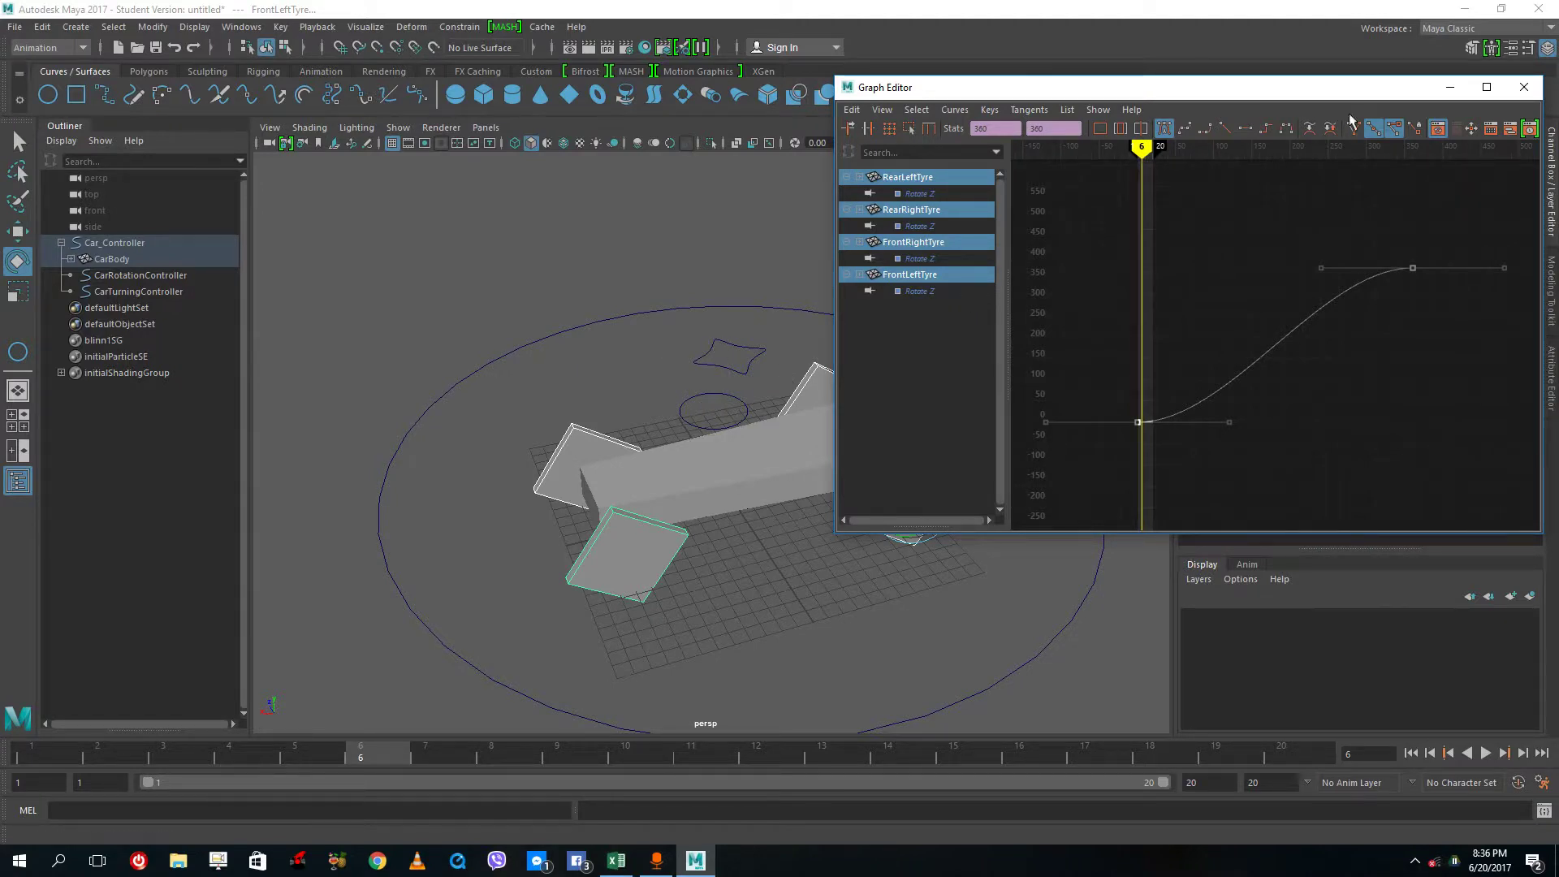
pyautogui.click(1224, 128)
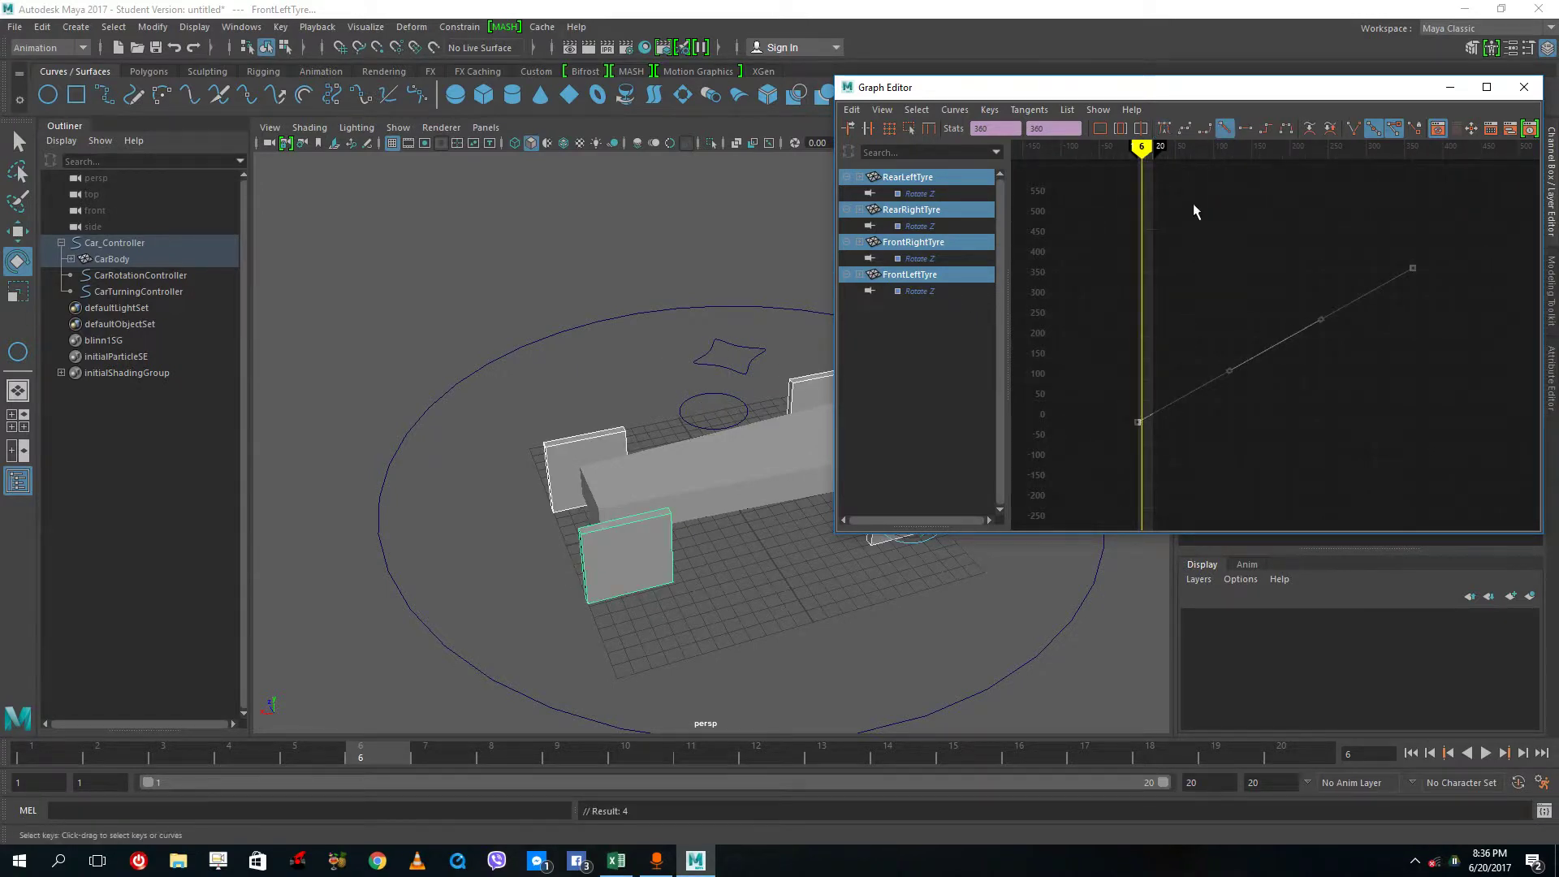
# Step: Show infinity, set pre- and post-infinity to Cycle, then rotate CarRotationController to test
pyautogui.click(883, 111)
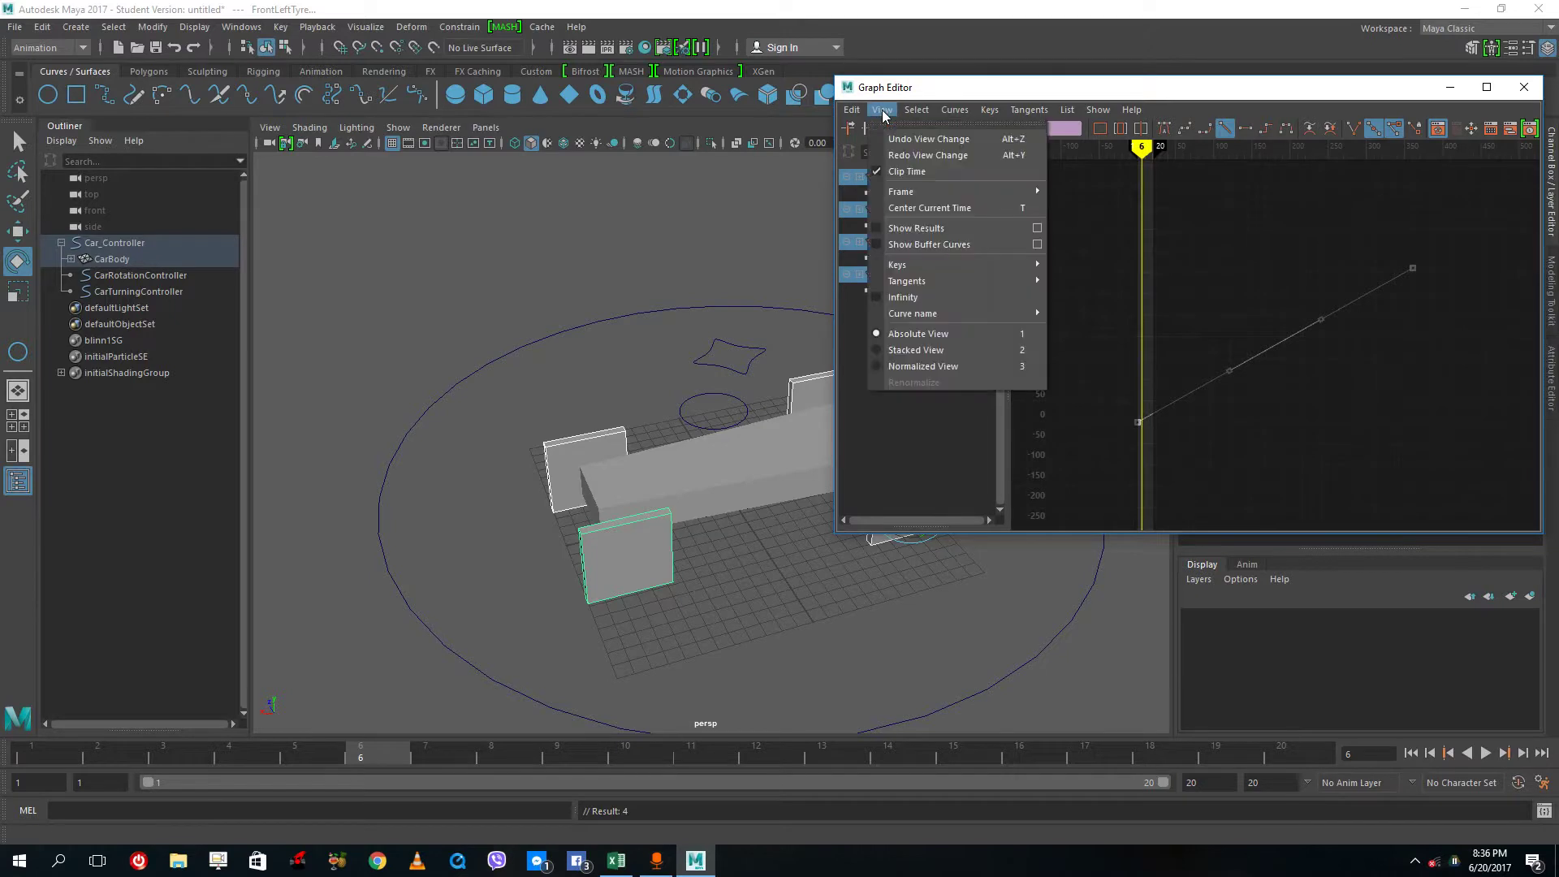
pyautogui.click(926, 297)
pyautogui.scroll(-3, 1209, 359)
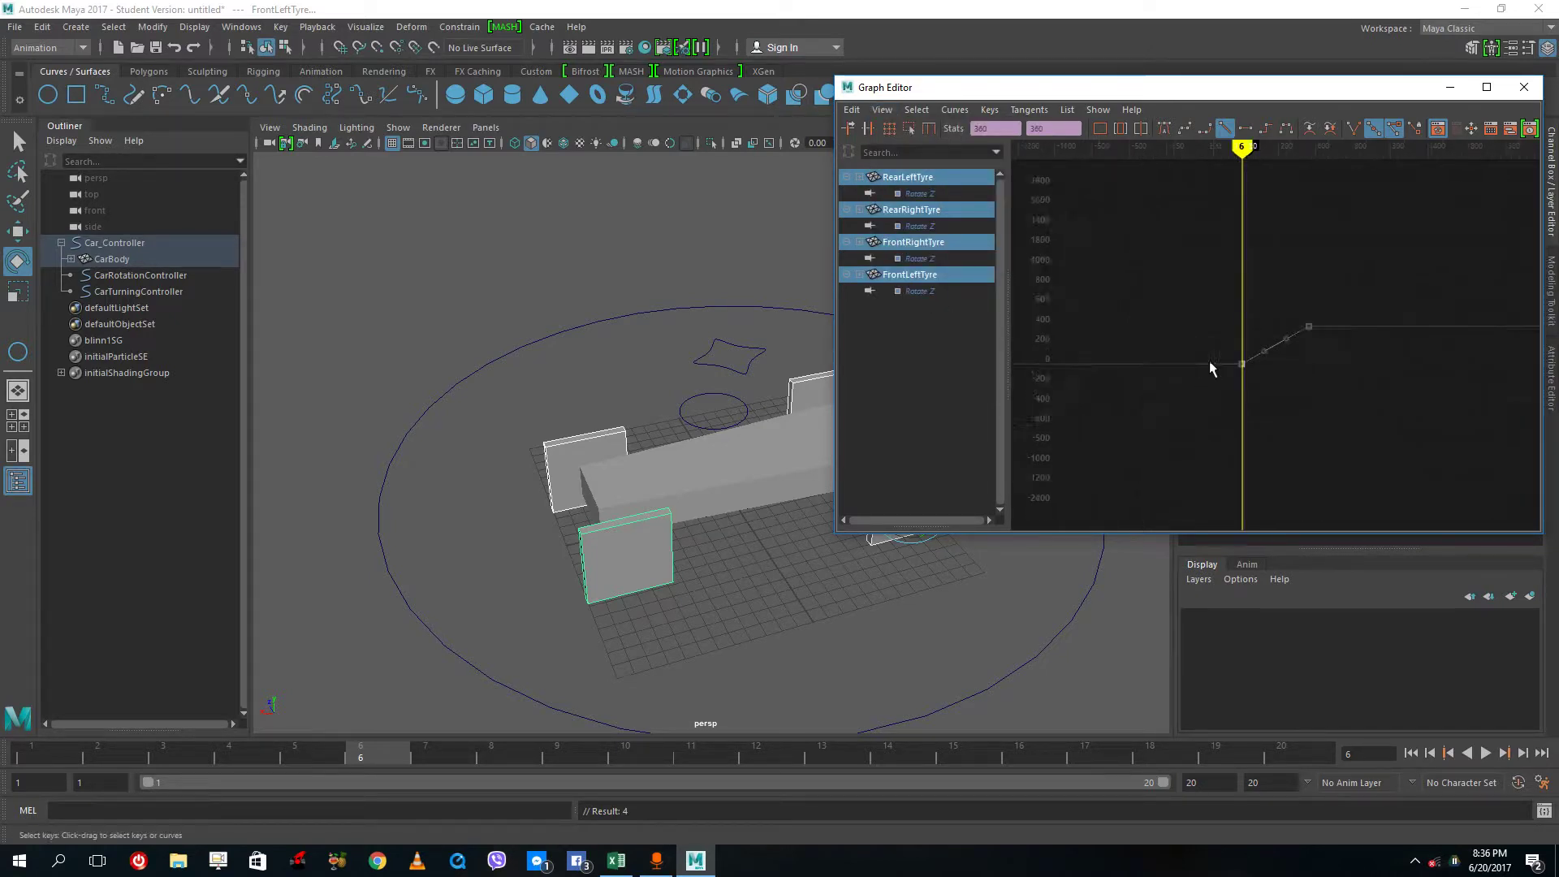
pyautogui.scroll(-2, 1280, 335)
pyautogui.click(950, 110)
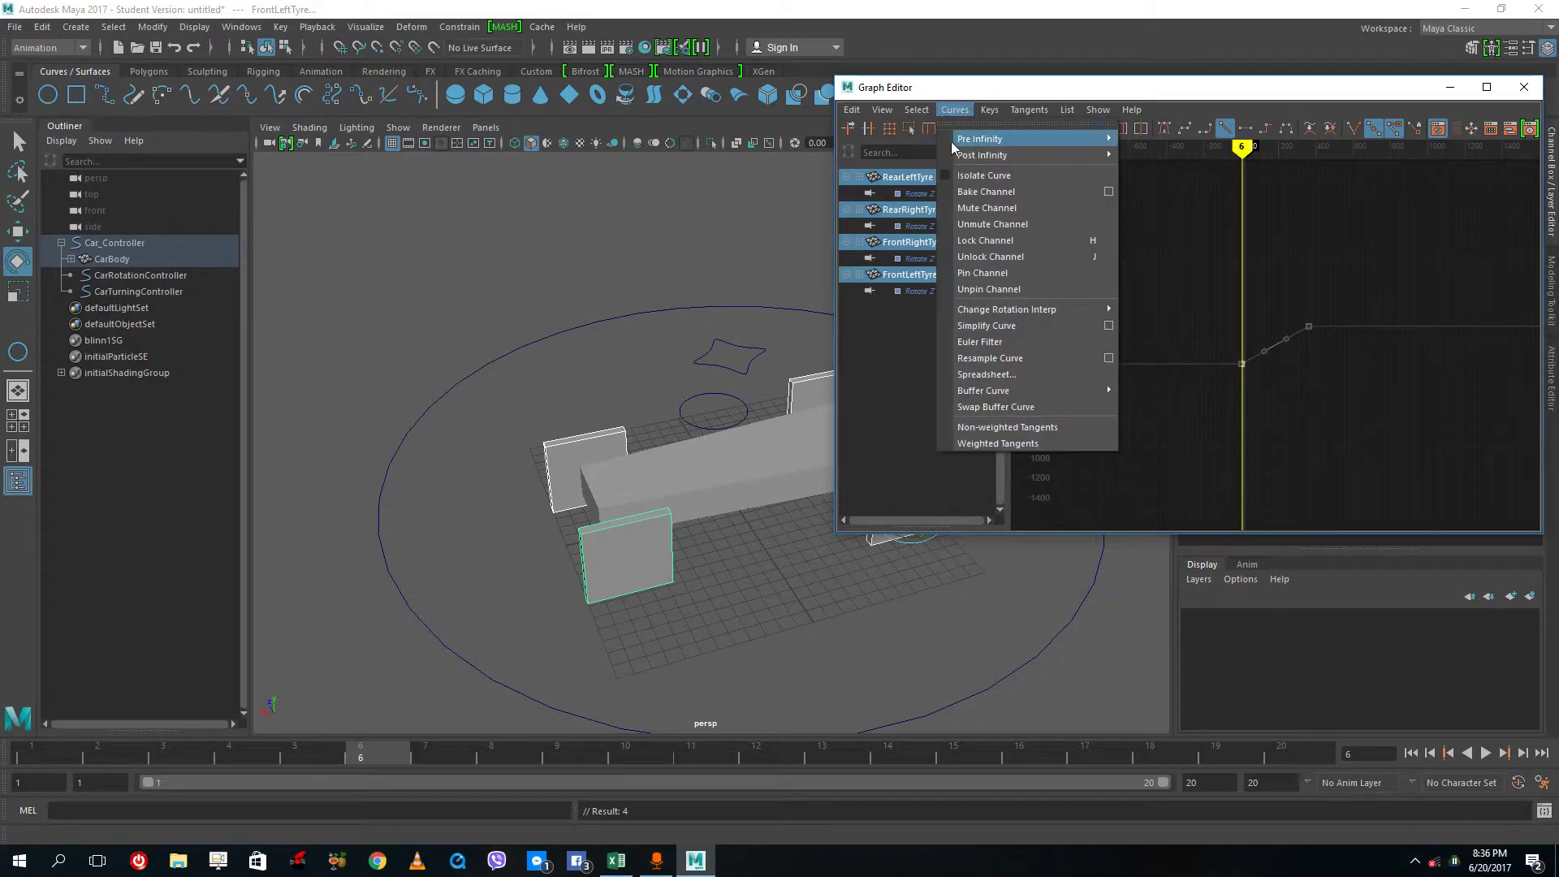
pyautogui.moveTo(1015, 139)
pyautogui.click(1182, 152)
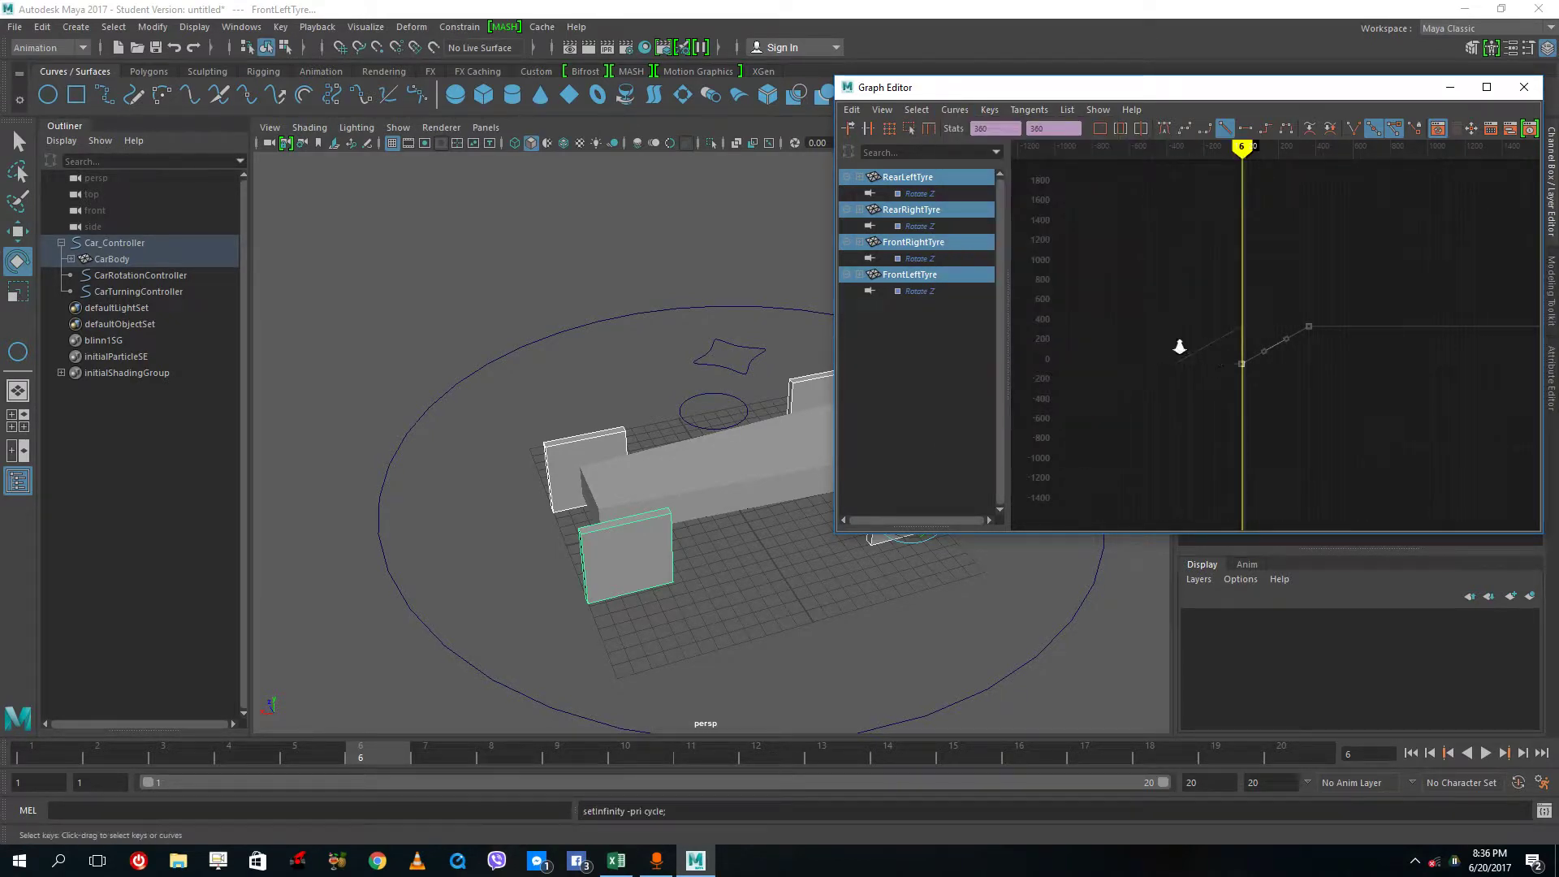
pyautogui.scroll(4, 1180, 345)
pyautogui.scroll(-2, 1181, 345)
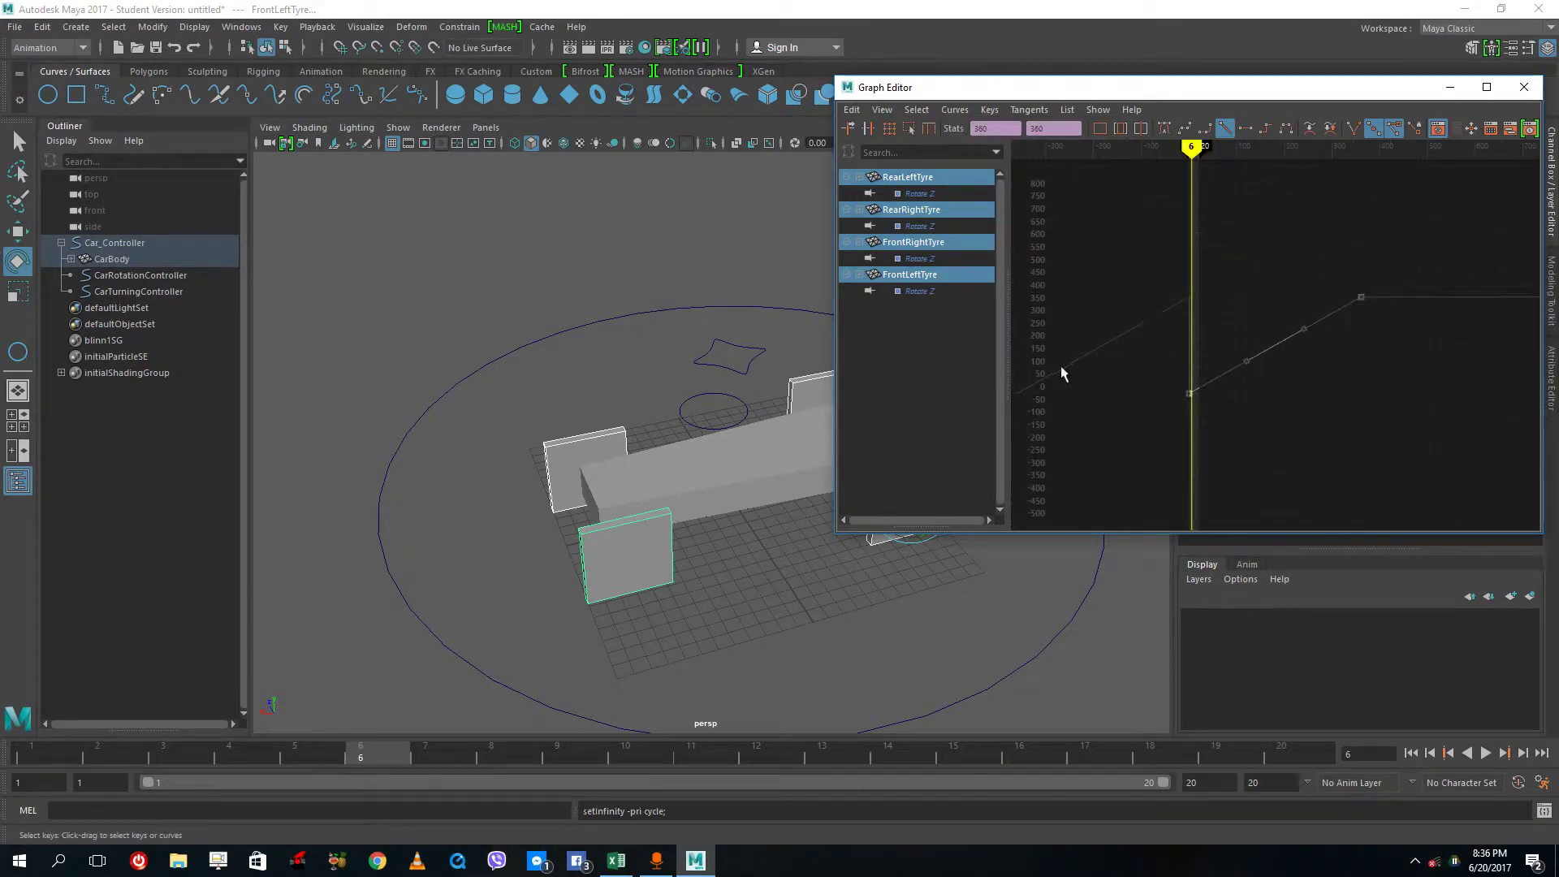
pyautogui.click(952, 111)
pyautogui.moveTo(988, 167)
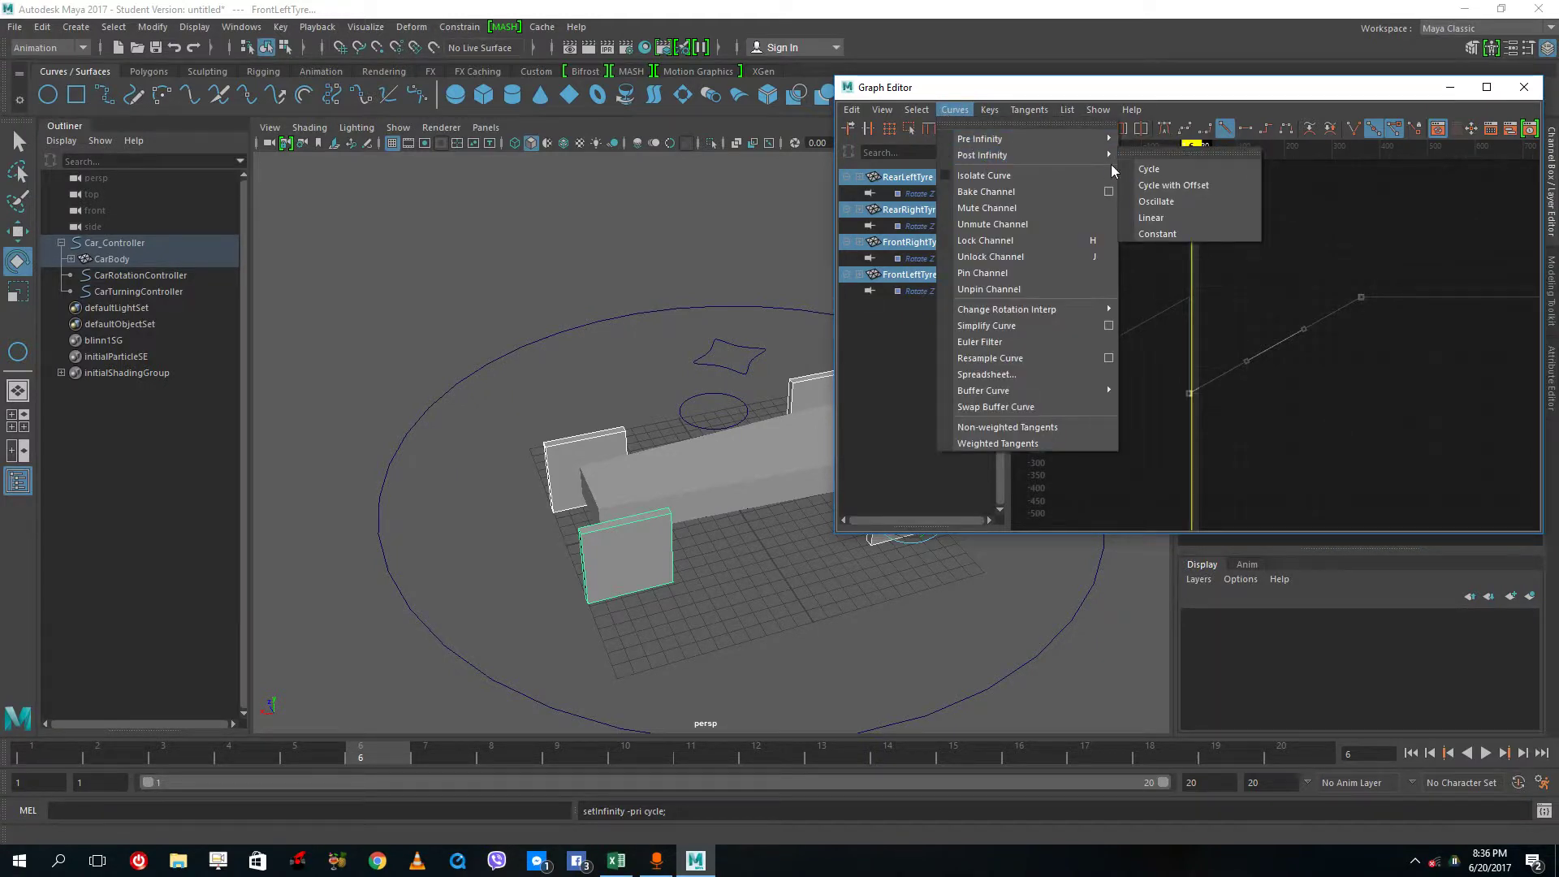
pyautogui.click(1148, 168)
pyautogui.scroll(-2, 1395, 324)
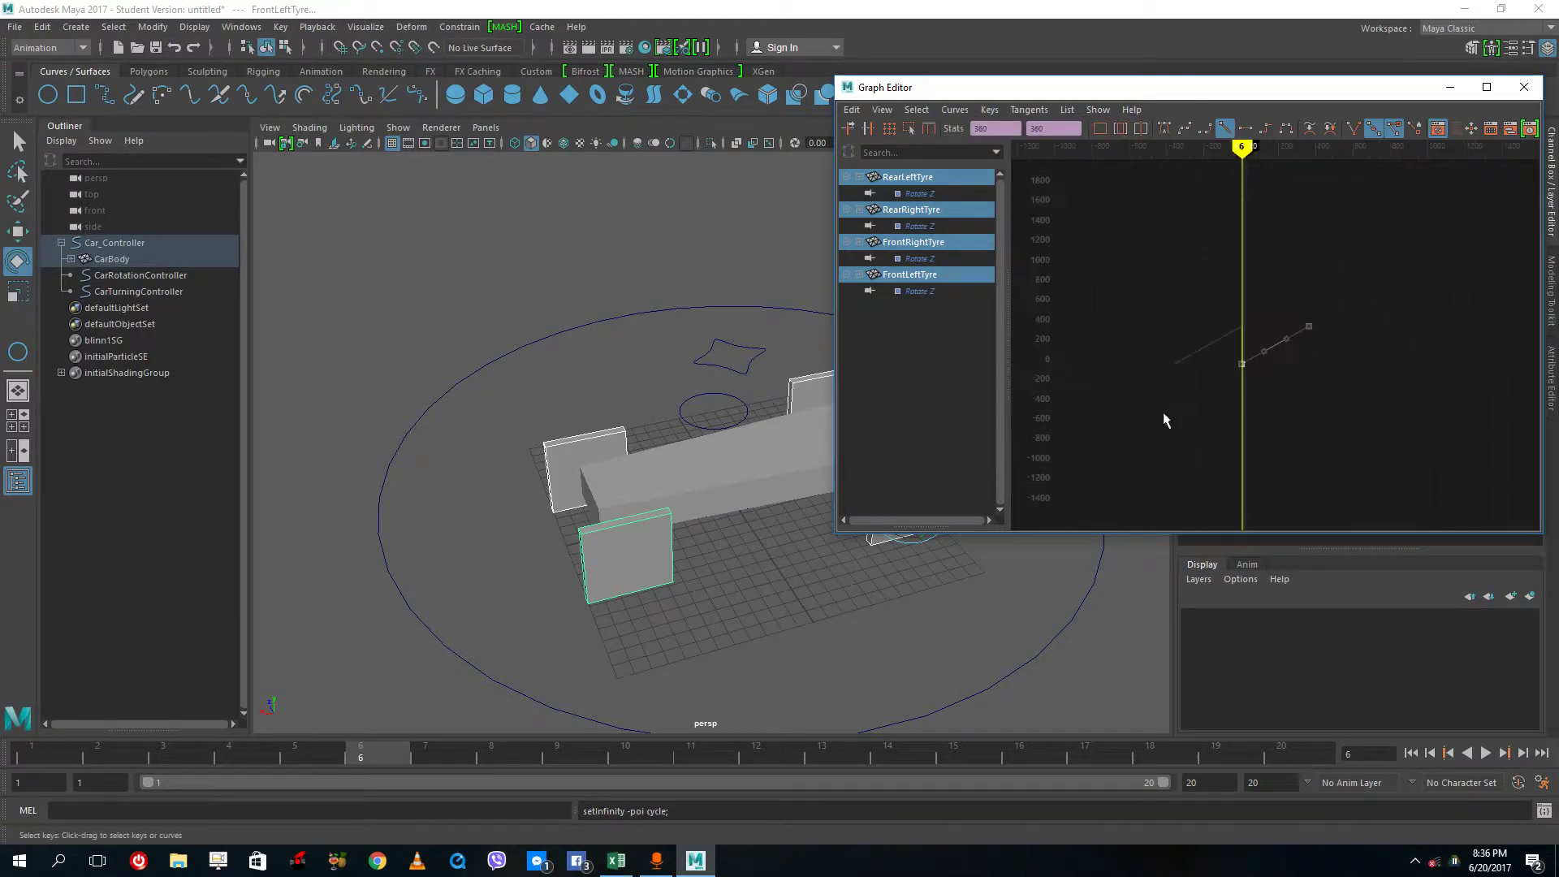
pyautogui.click(733, 367)
pyautogui.moveTo(733, 370)
pyautogui.mouseDown()
pyautogui.moveTo(546, 191)
pyautogui.moveTo(765, 395)
pyautogui.moveTo(737, 350)
pyautogui.mouseUp()
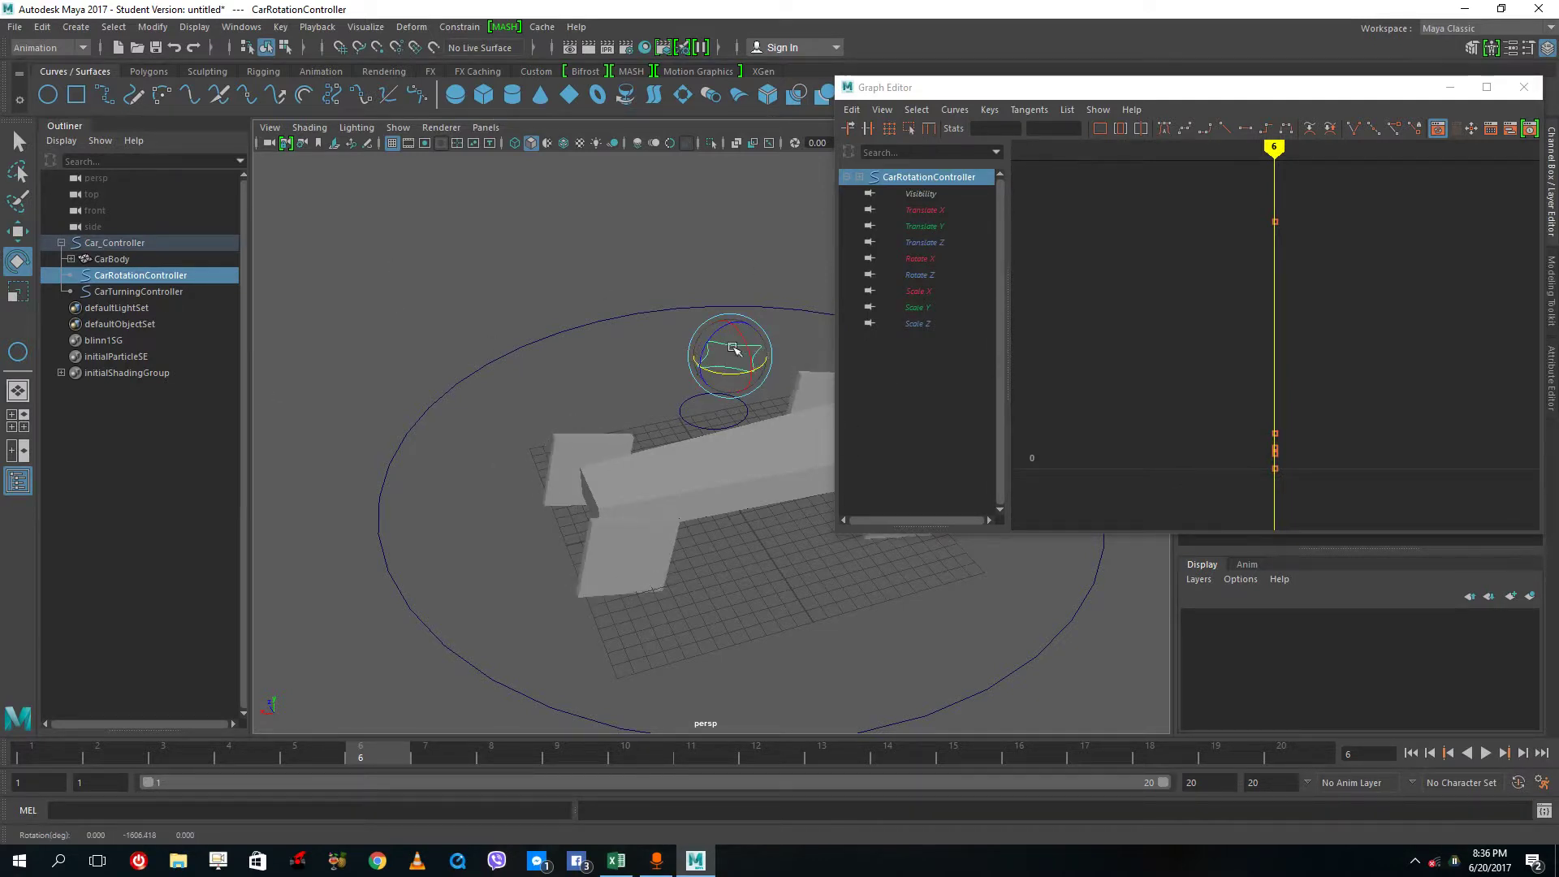
# Step: Close the Graph Editor and save the scene as df, accepting the Student Version warning
pyautogui.click(1524, 87)
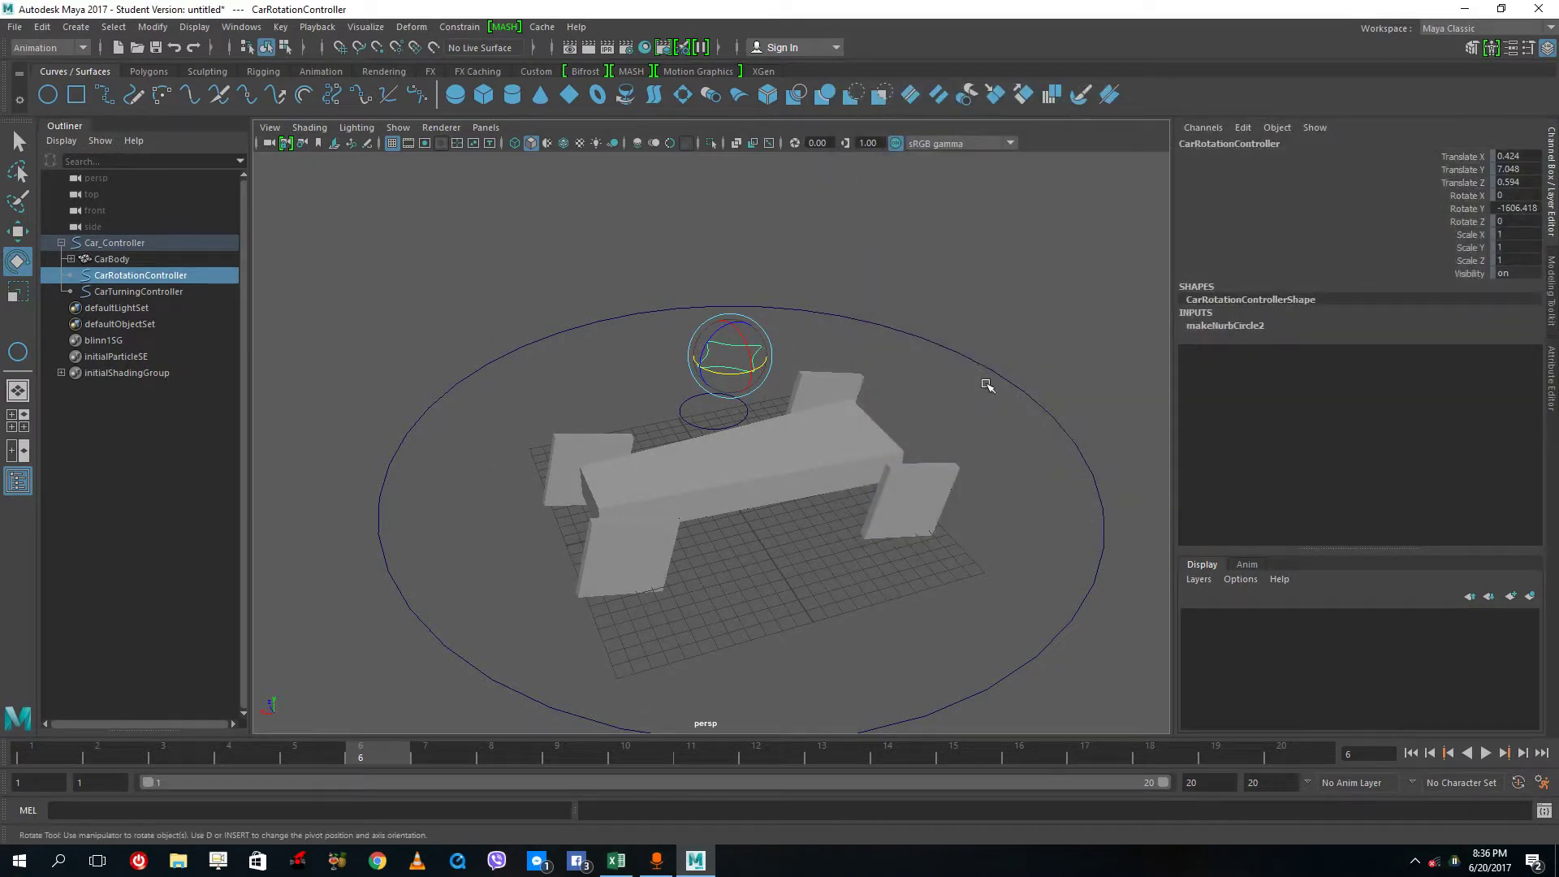
pyautogui.keyDown('alt'); pyautogui.moveTo(985, 382); pyautogui.dragTo(804, 394); pyautogui.keyUp('alt')
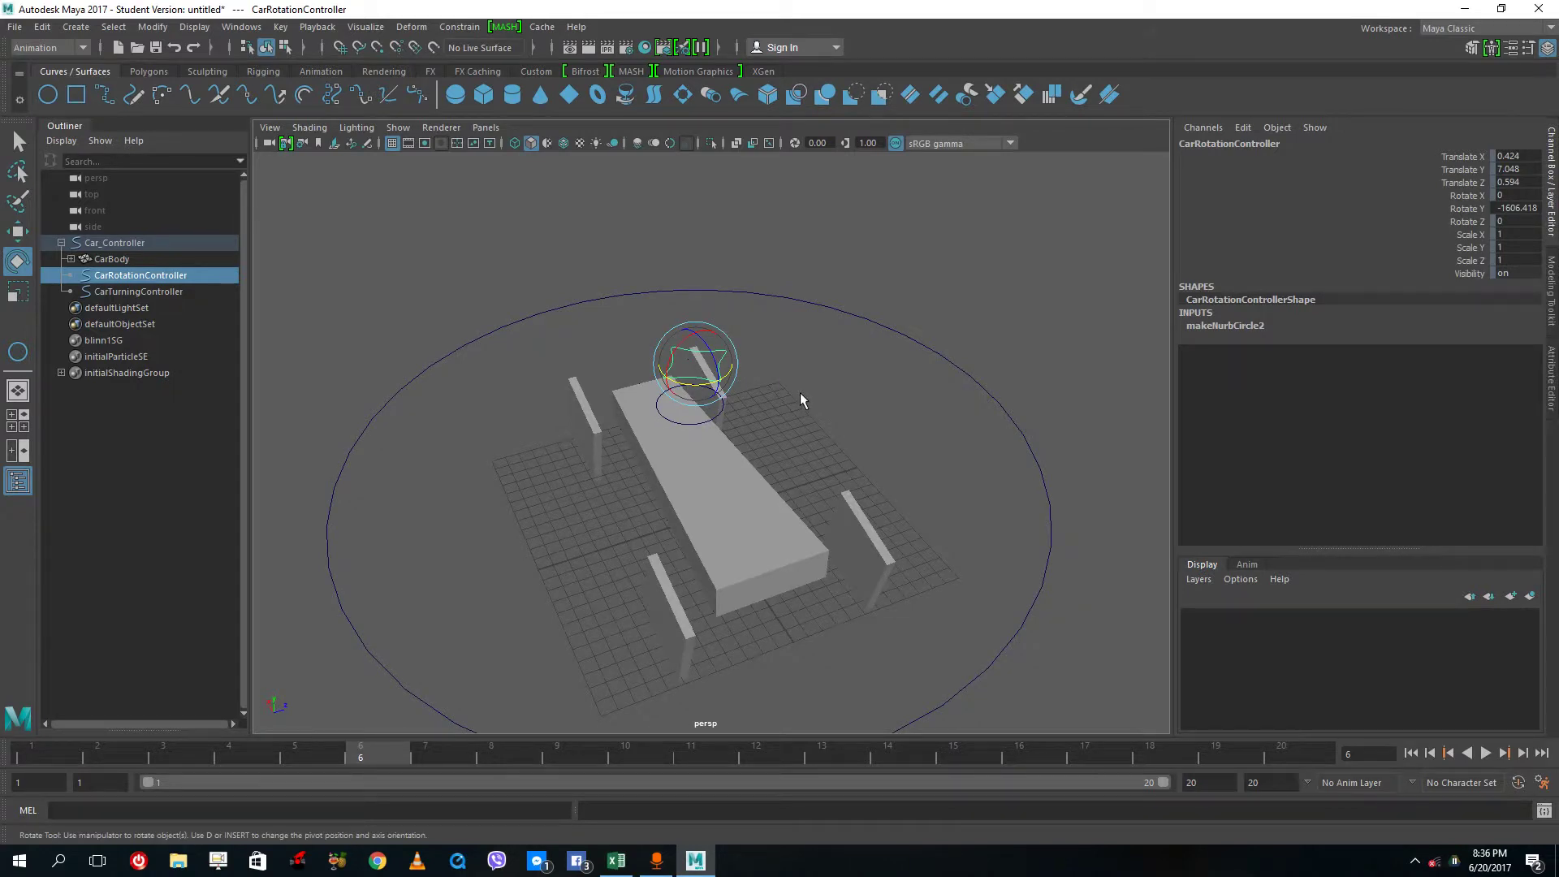
pyautogui.hotkey('ctrl', 's')
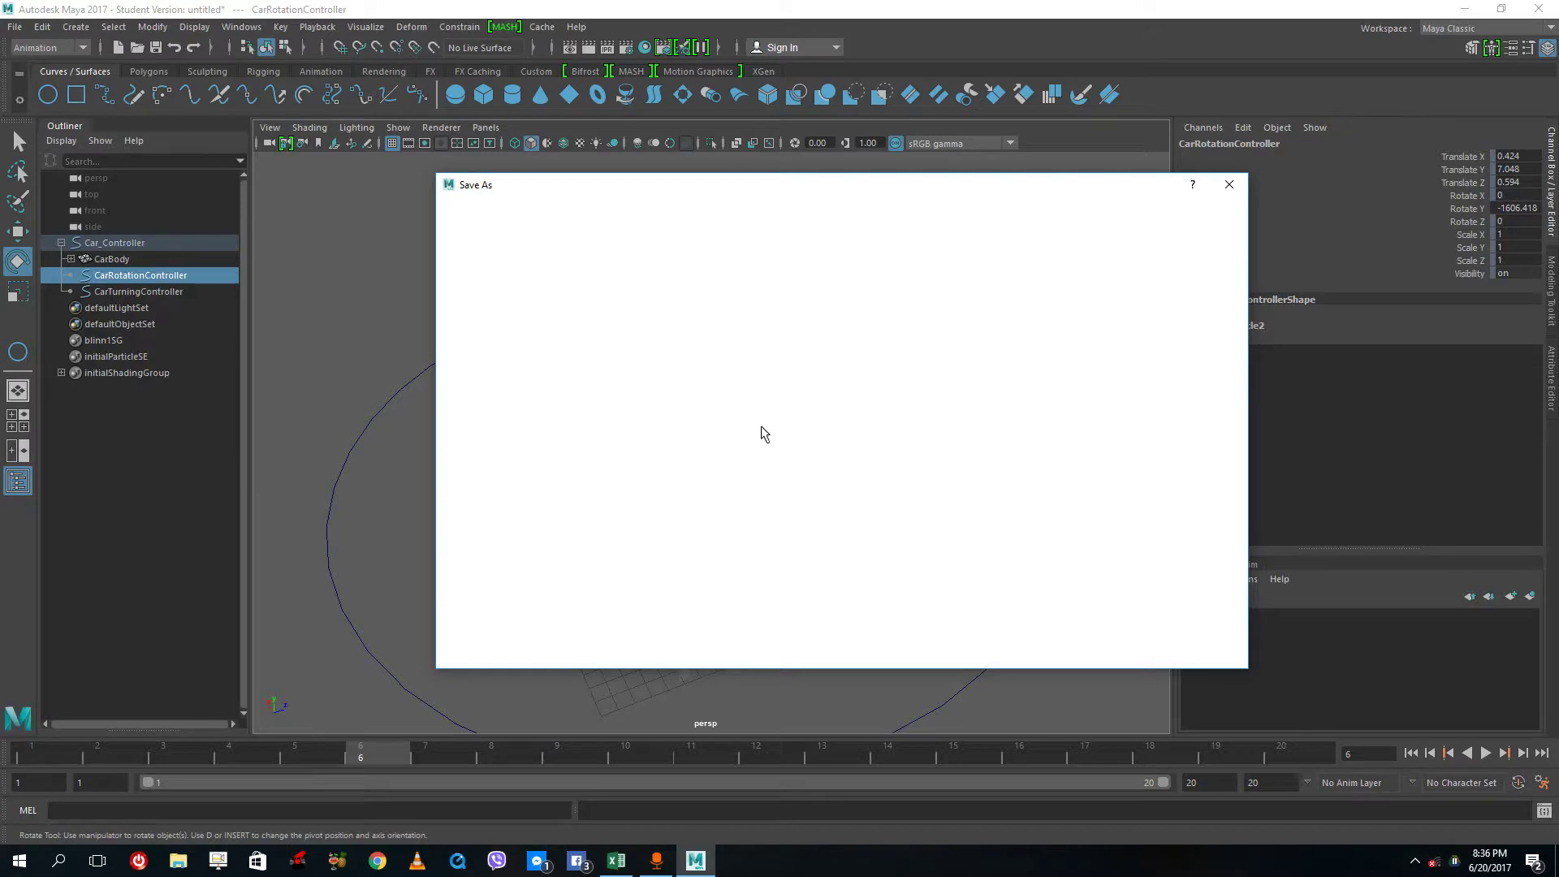
pyautogui.write('df')
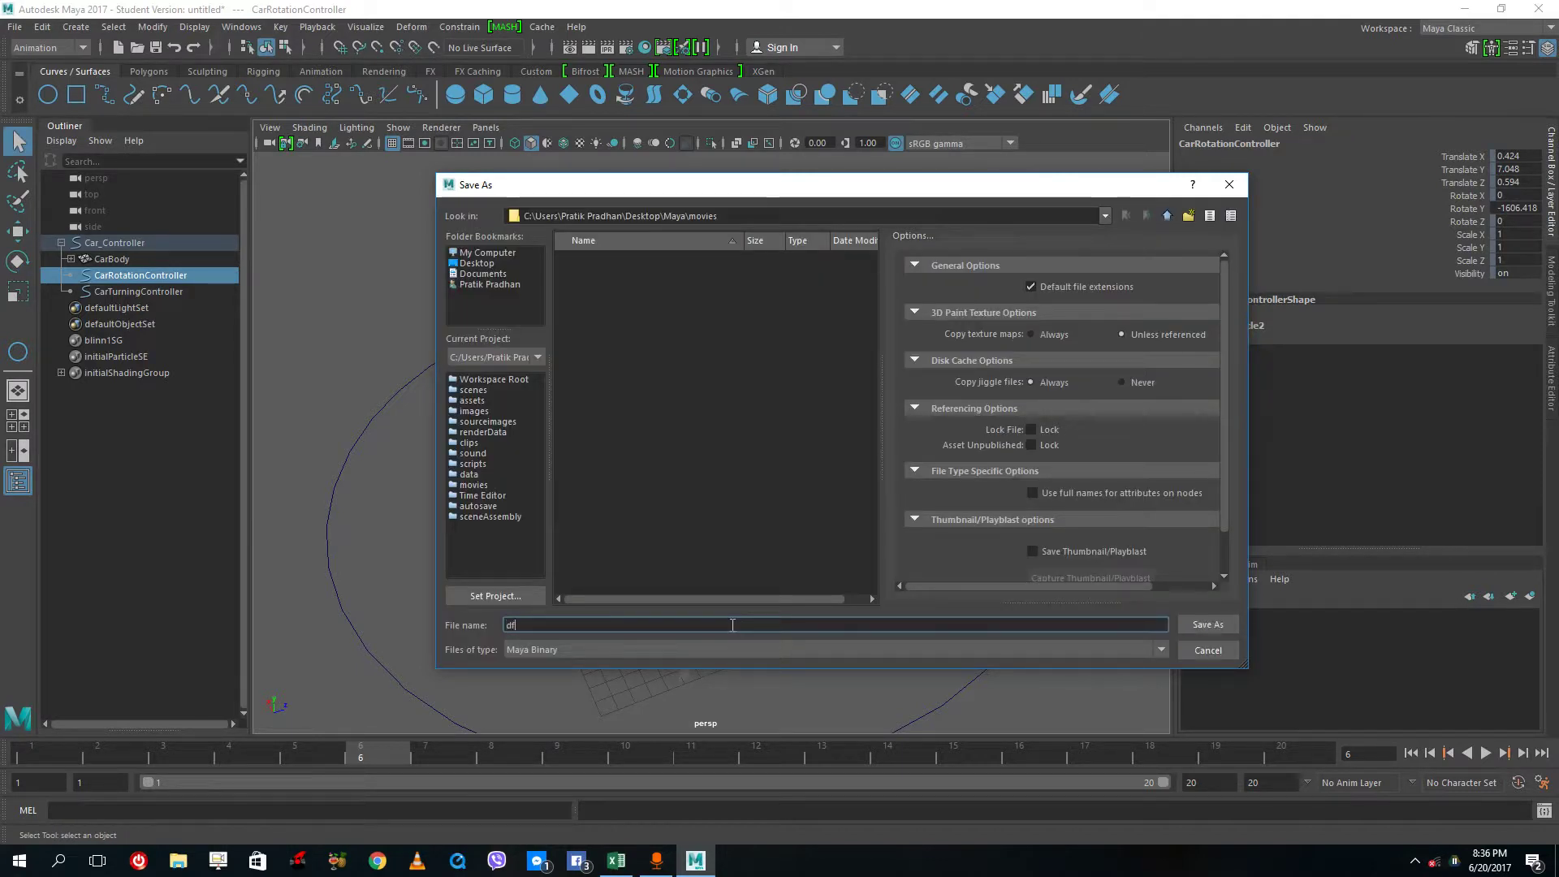
pyautogui.press('Return')
pyautogui.click(739, 445)
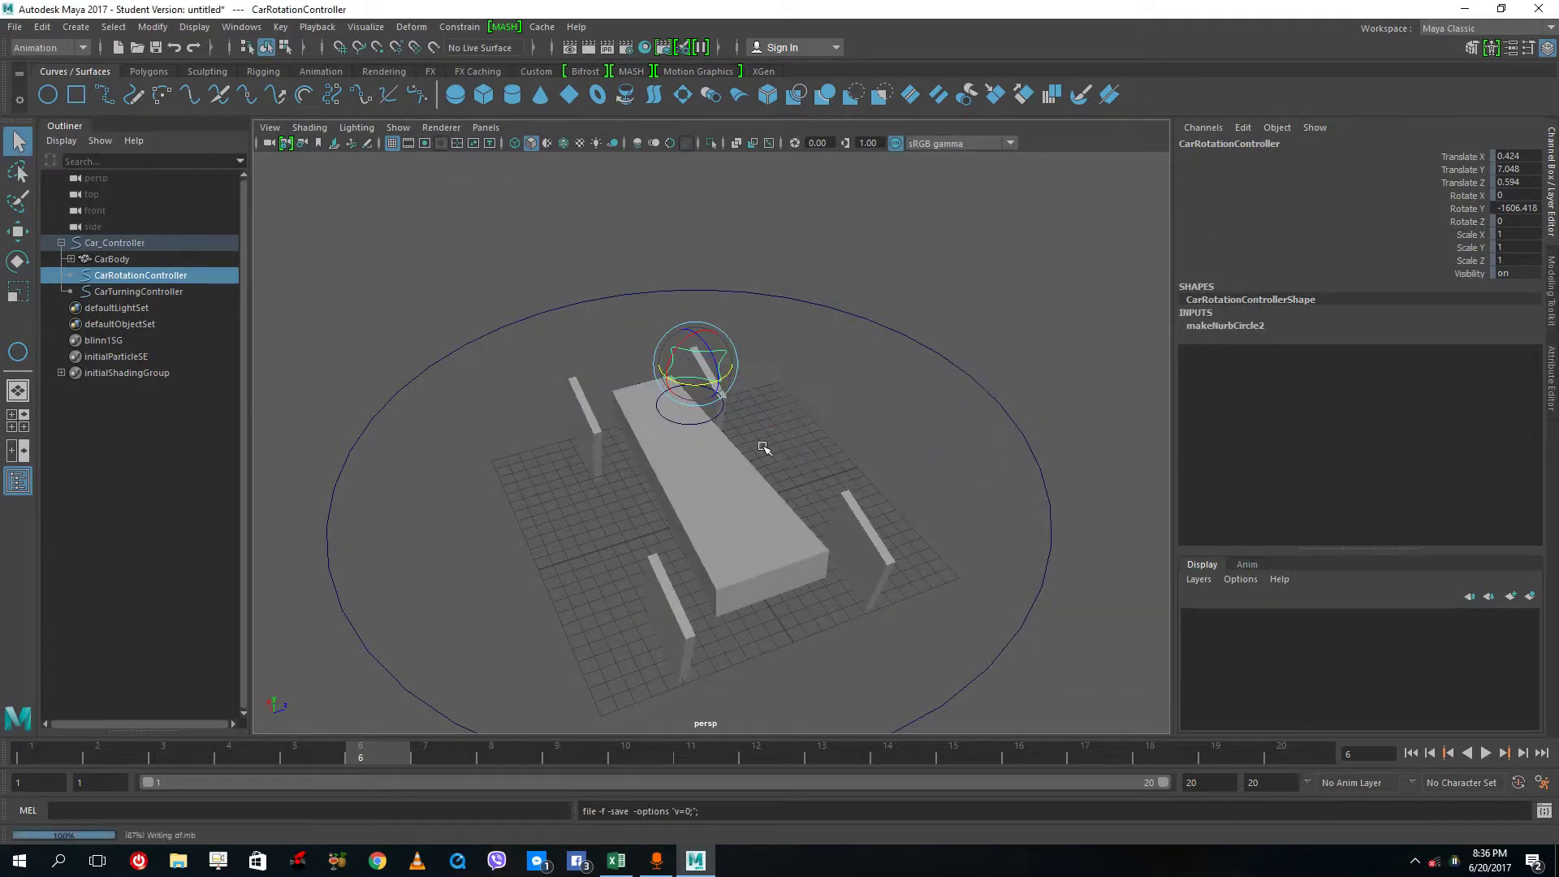
pyautogui.click(819, 423)
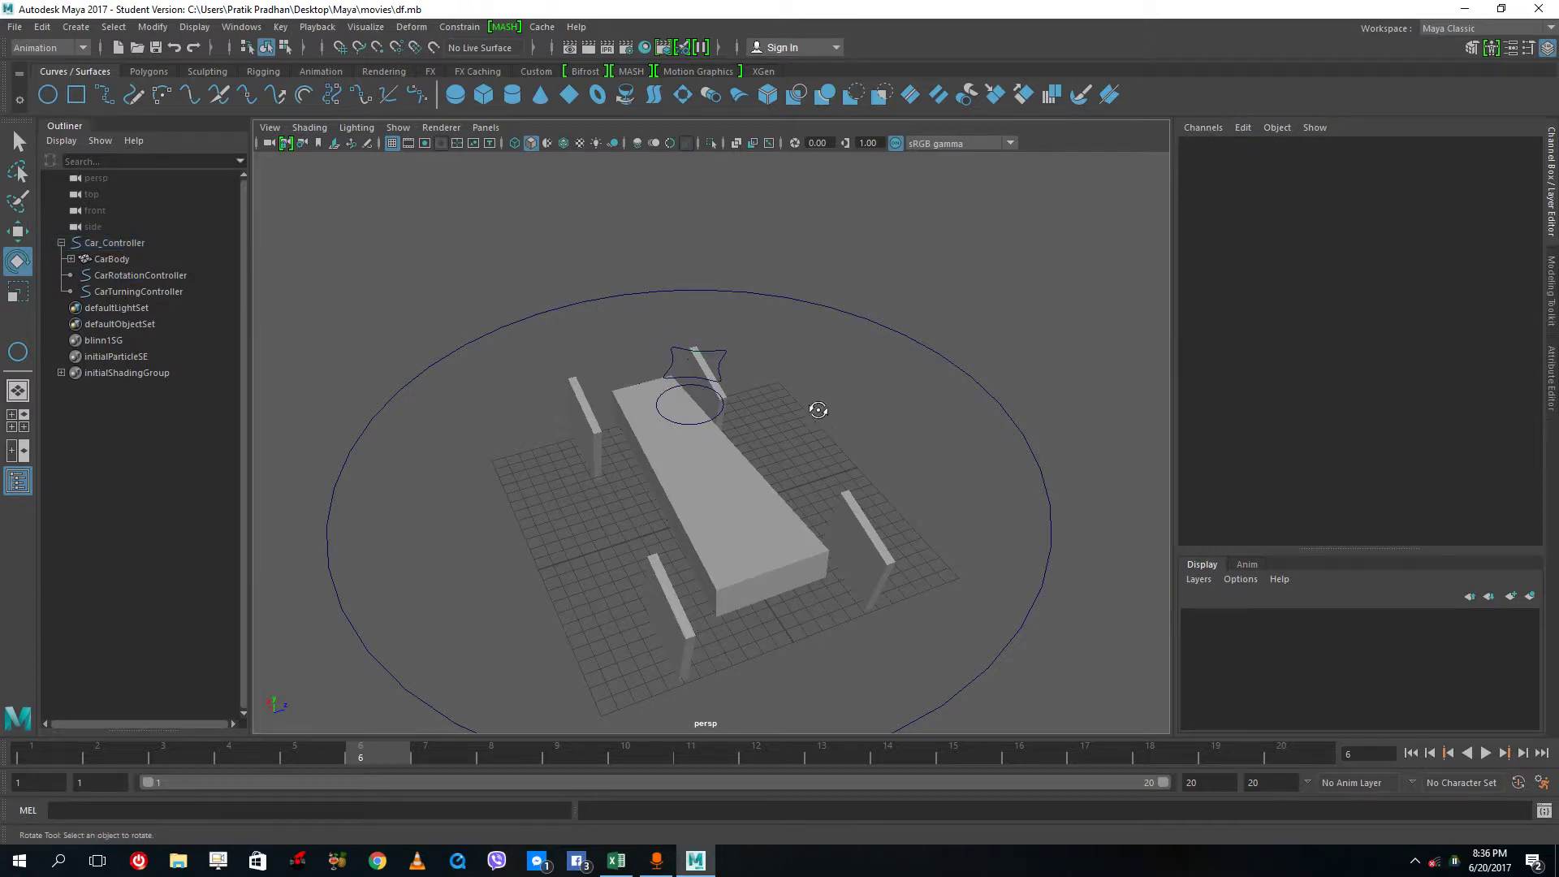
# Step: Group the front-left tyre and name the group LTurn
pyautogui.keyDown('alt'); pyautogui.moveTo(818, 411); pyautogui.dragTo(813, 398); pyautogui.keyUp('alt')
pyautogui.click(720, 398)
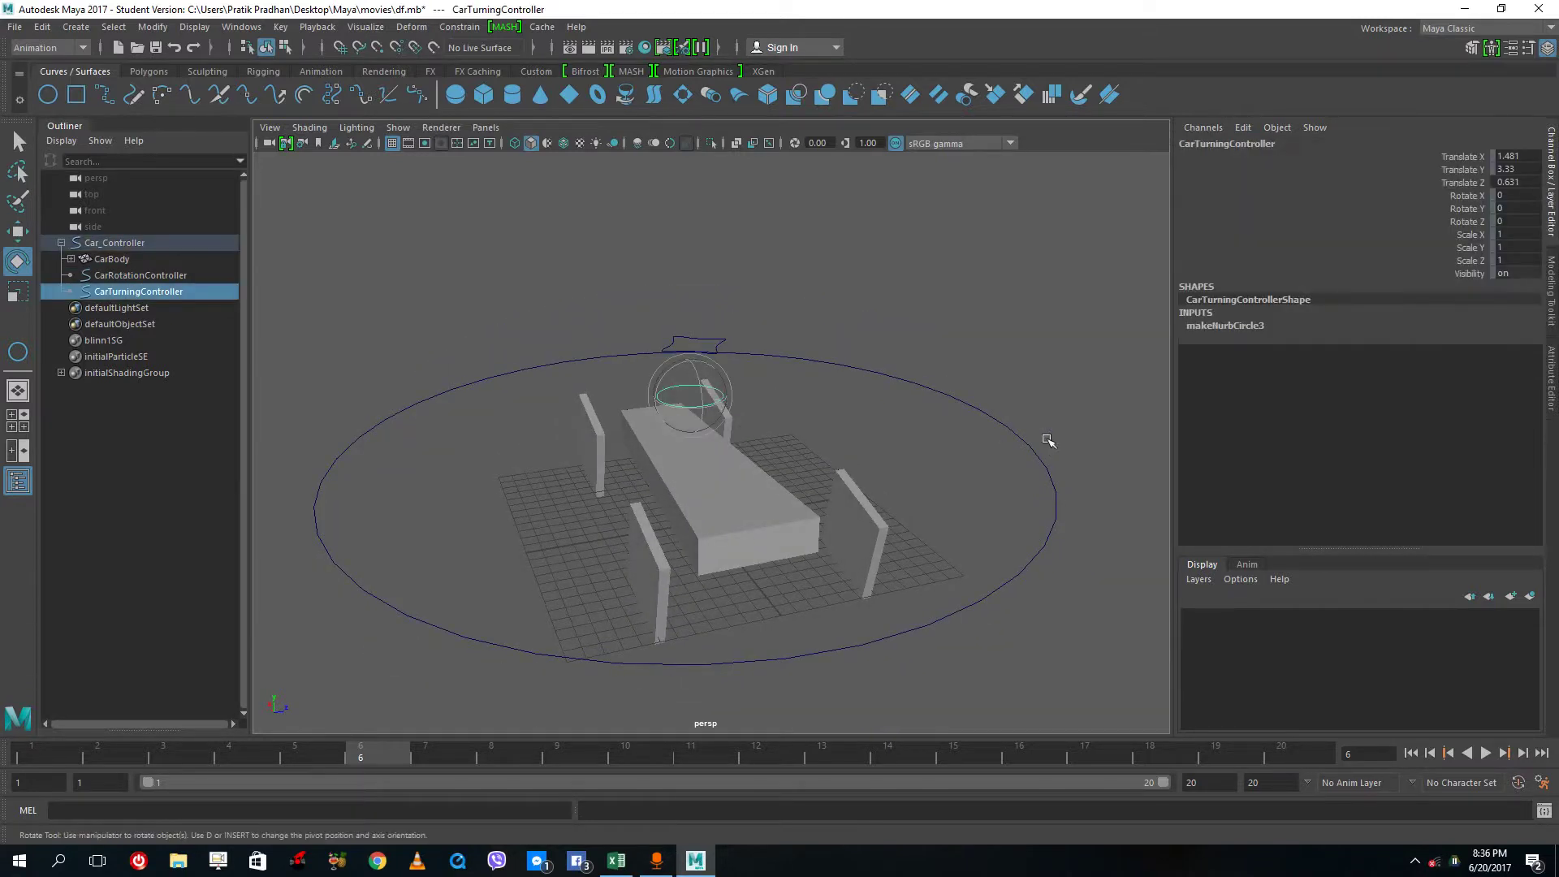
pyautogui.keyDown('alt'); pyautogui.moveTo(1047, 441); pyautogui.dragTo(1014, 464); pyautogui.keyUp('alt')
pyautogui.keyDown('alt'); pyautogui.moveTo(754, 462); pyautogui.dragTo(618, 431); pyautogui.keyUp('alt')
pyautogui.click(589, 410)
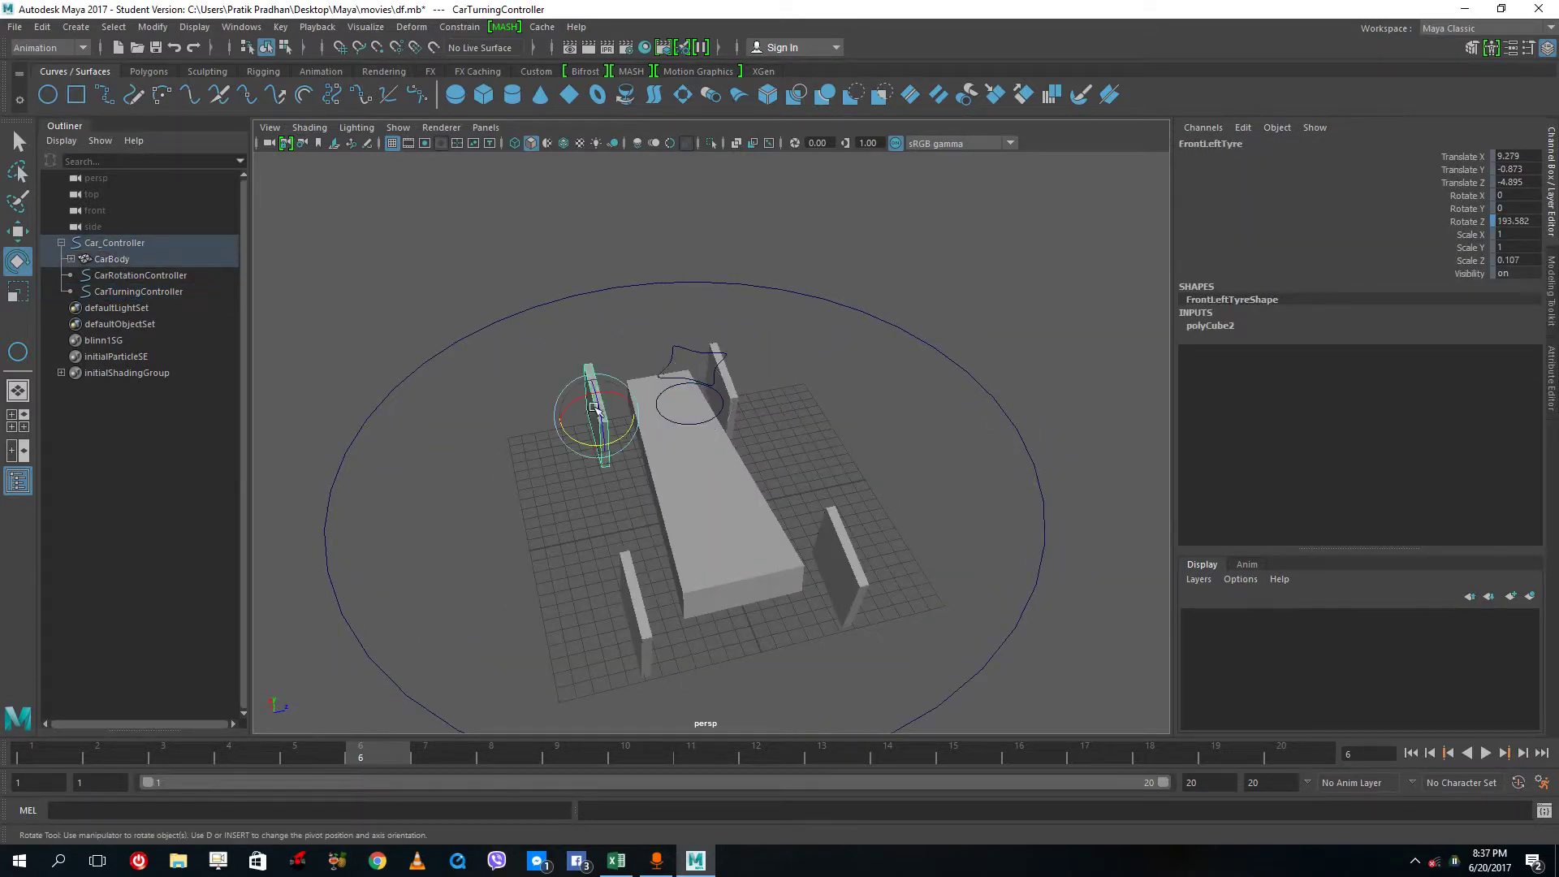
pyautogui.click(802, 401)
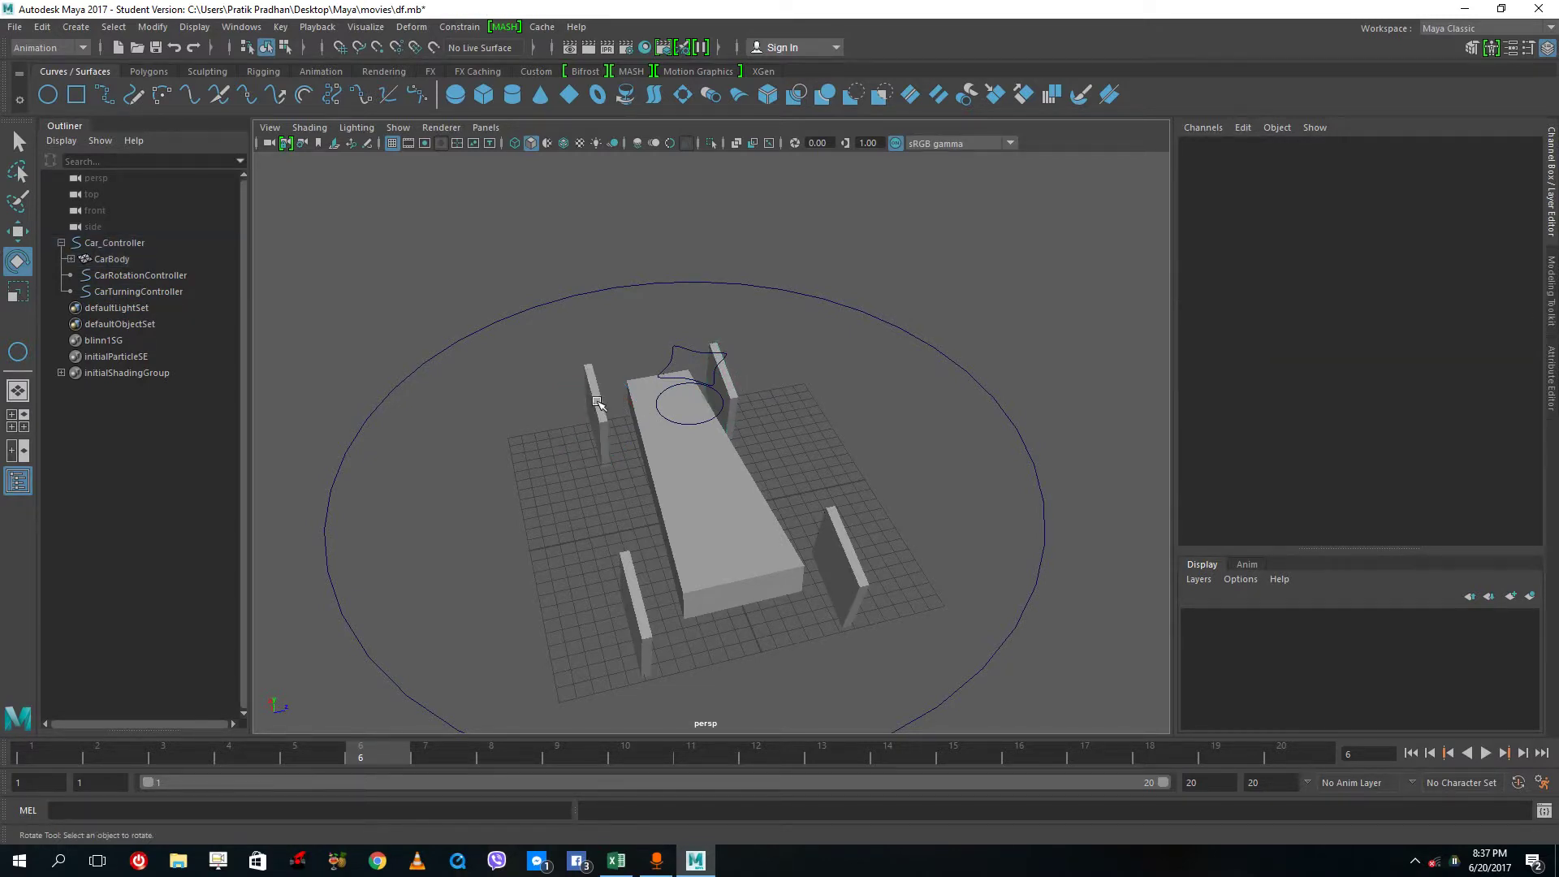
pyautogui.click(599, 406)
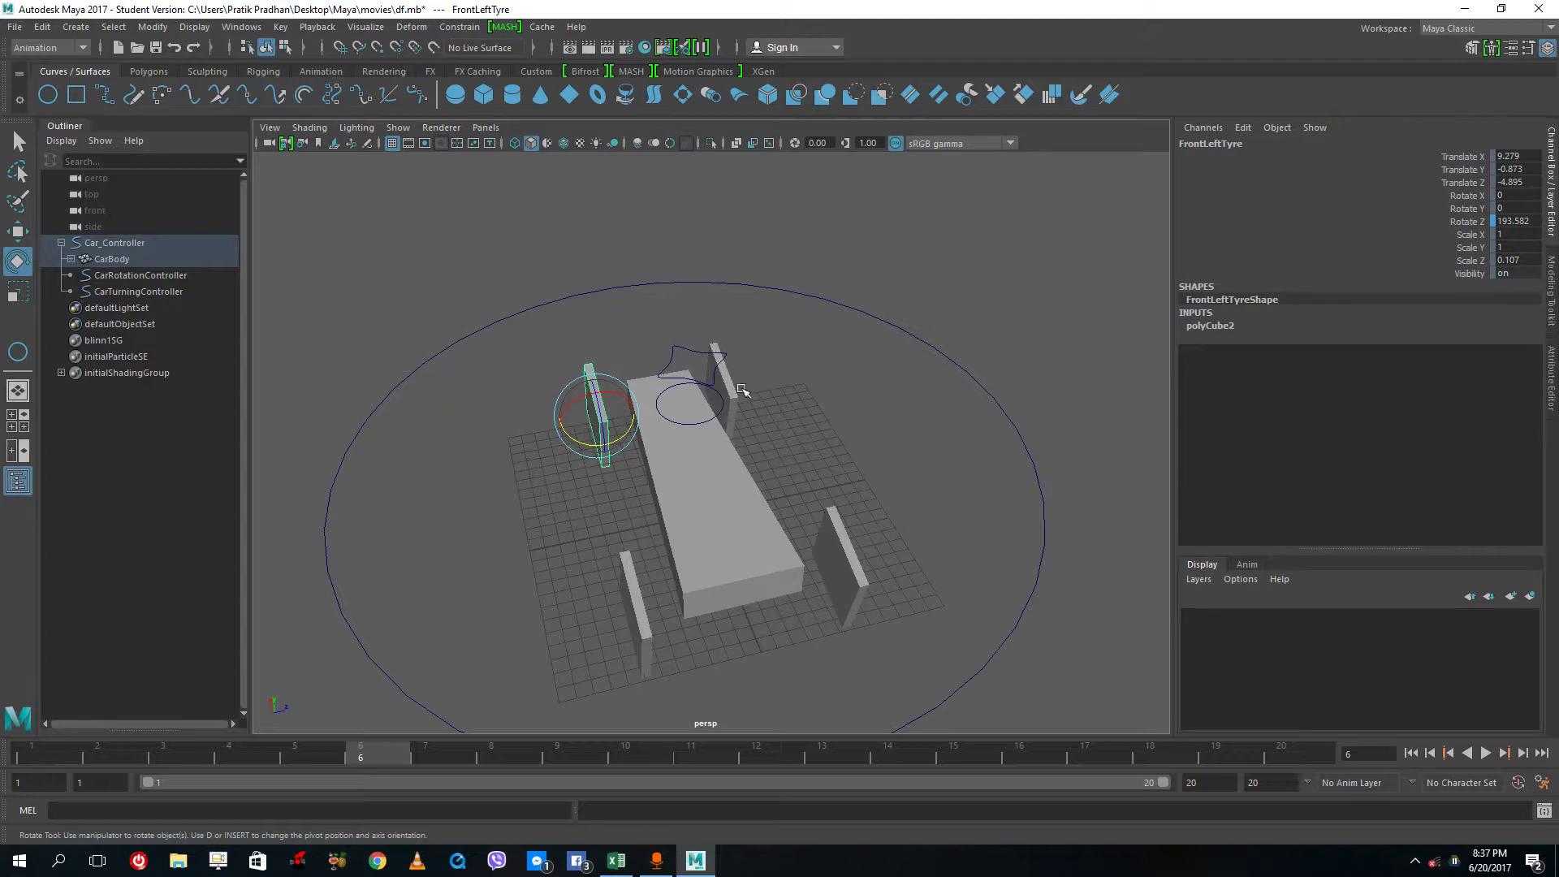
pyautogui.click(727, 386)
pyautogui.keyDown('alt'); pyautogui.moveTo(840, 424); pyautogui.dragTo(824, 479); pyautogui.keyUp('alt')
pyautogui.click(883, 518)
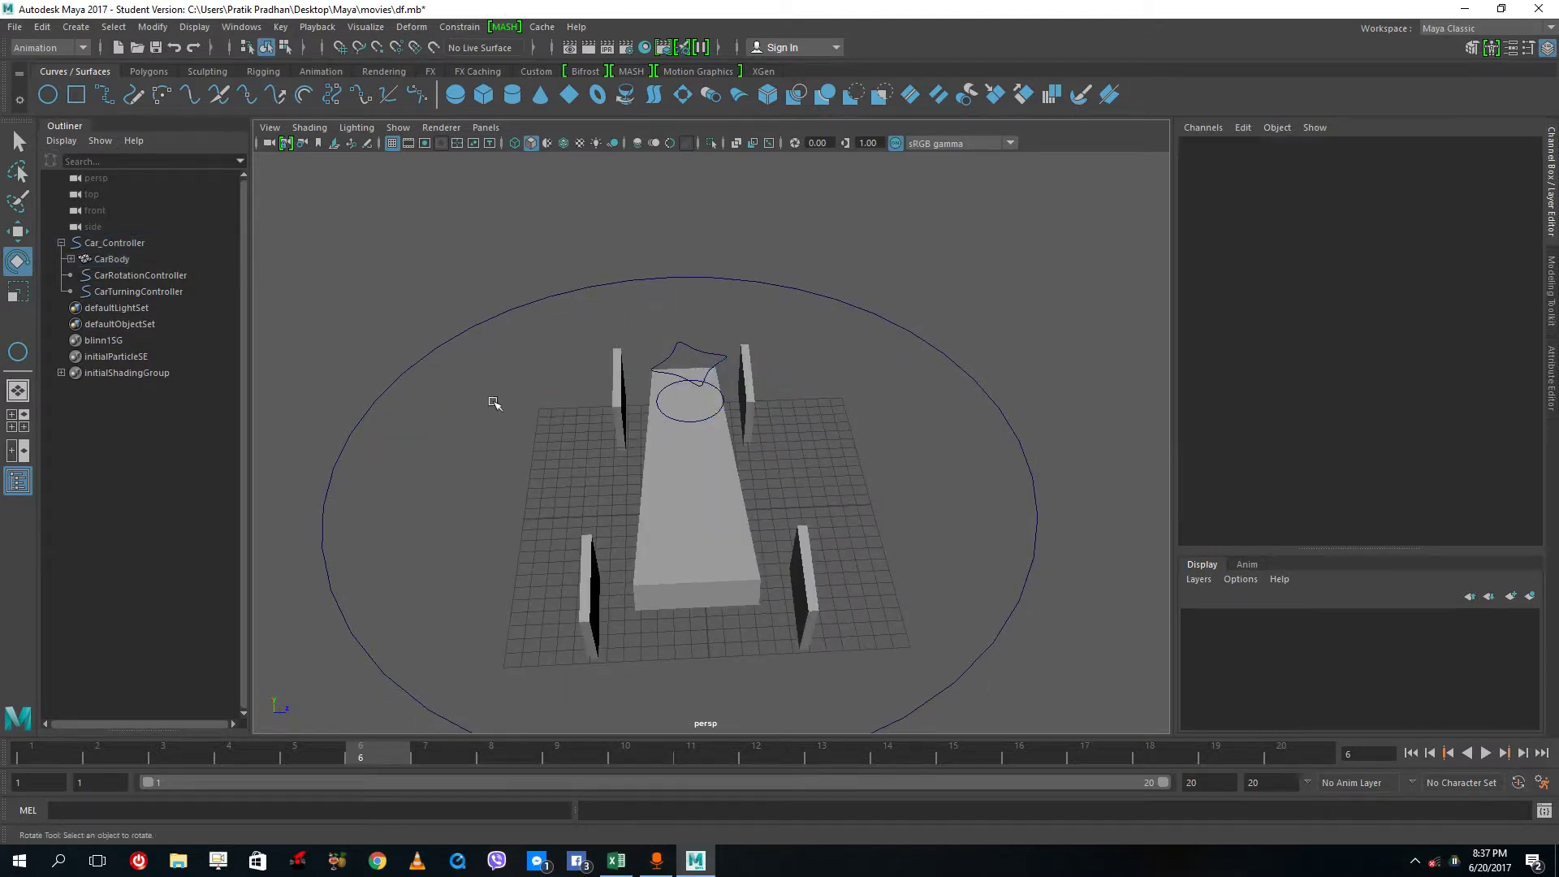
pyautogui.click(616, 404)
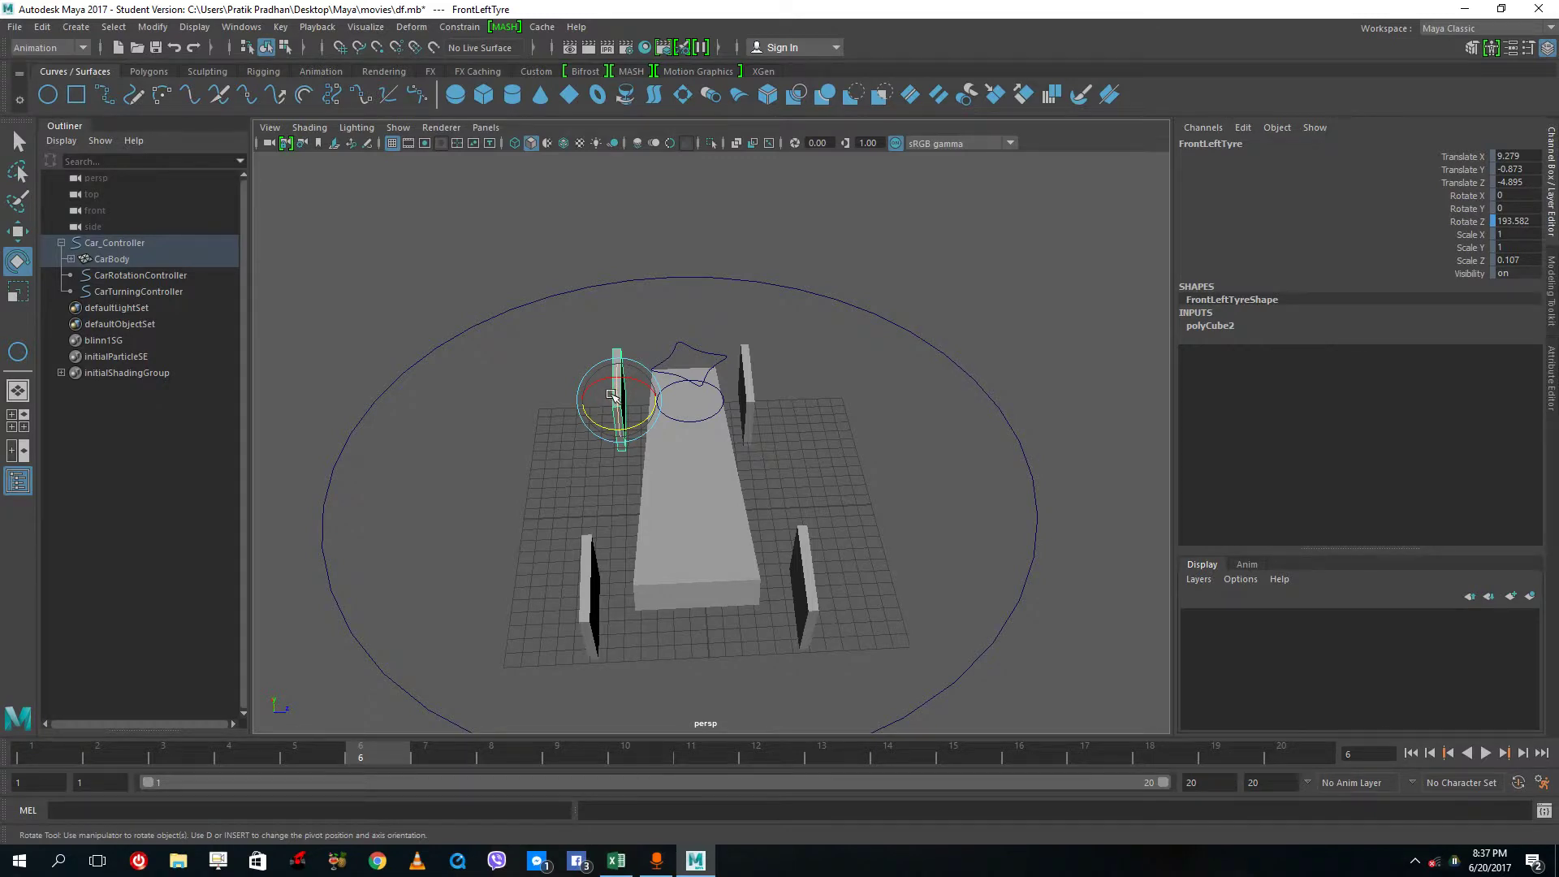
pyautogui.hotkey('ctrl', 'g')
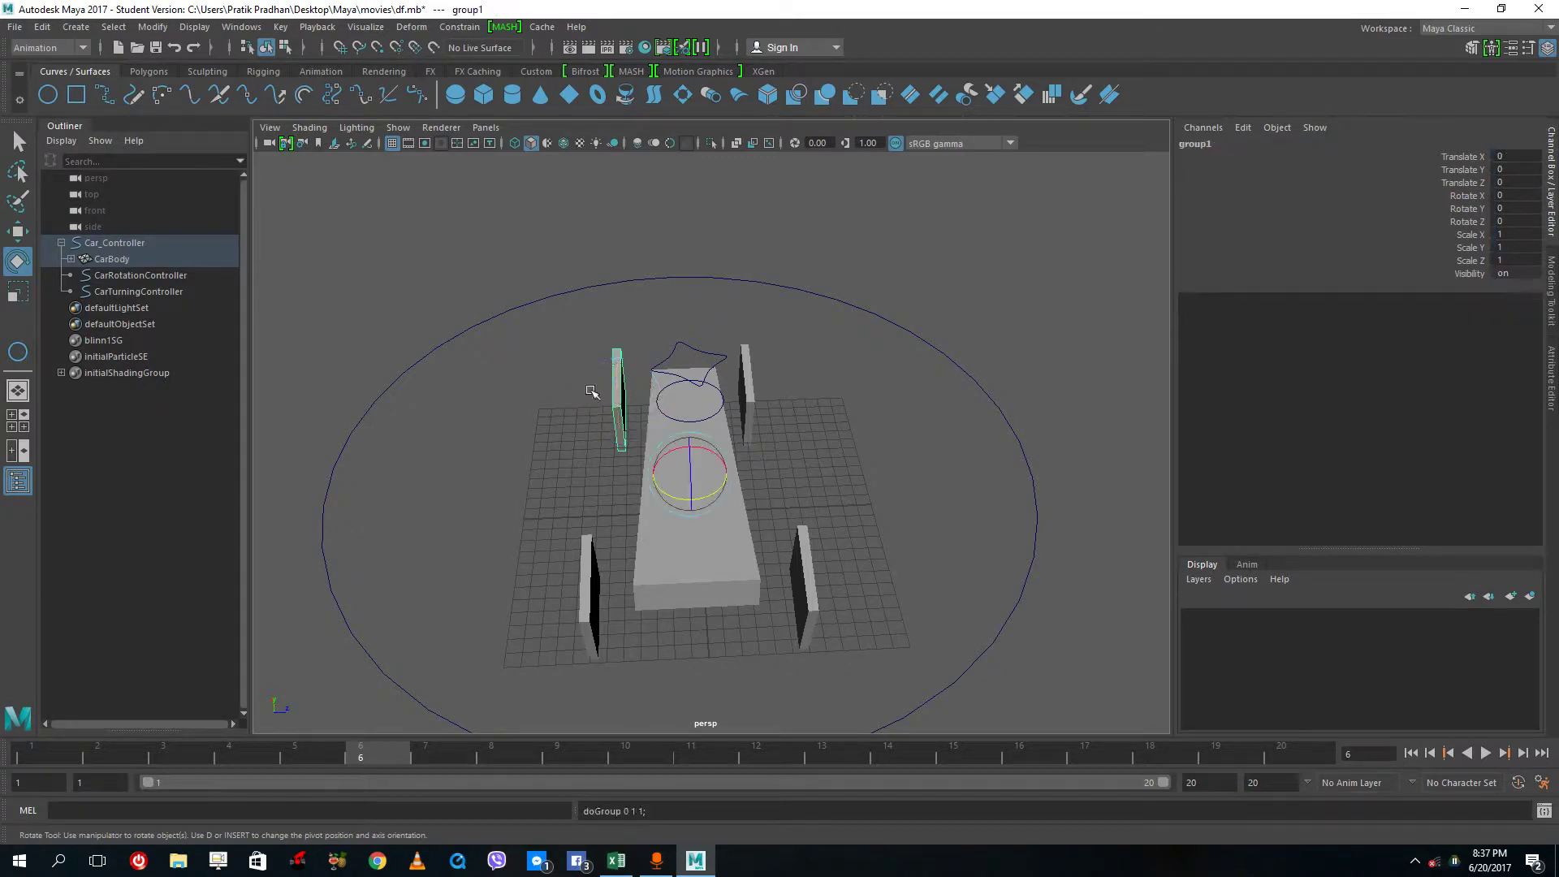
pyautogui.click(71, 259)
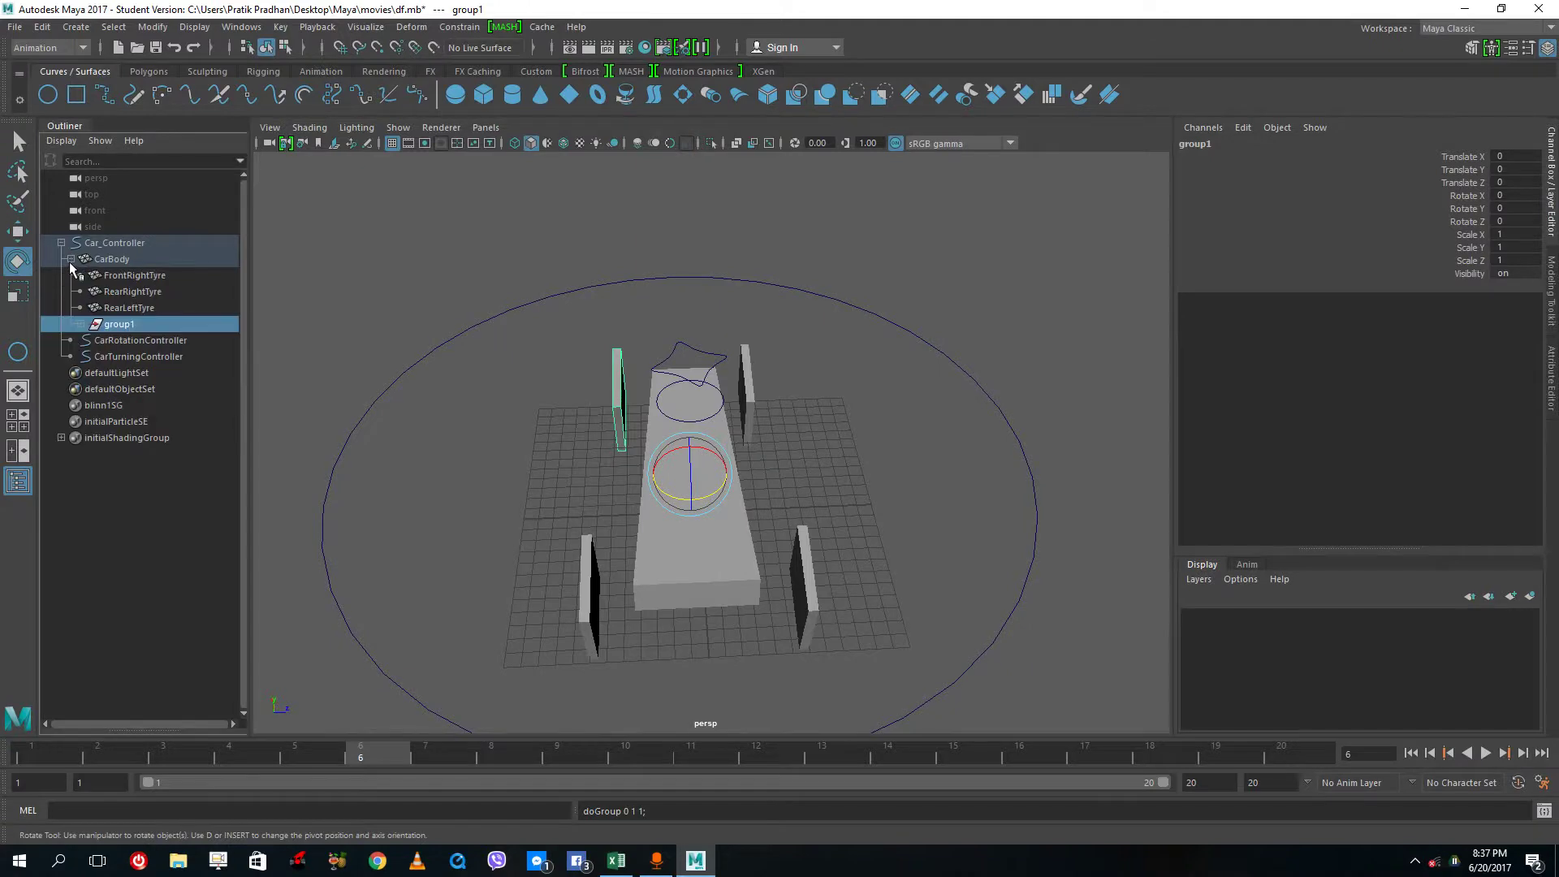
pyautogui.doubleClick(120, 325)
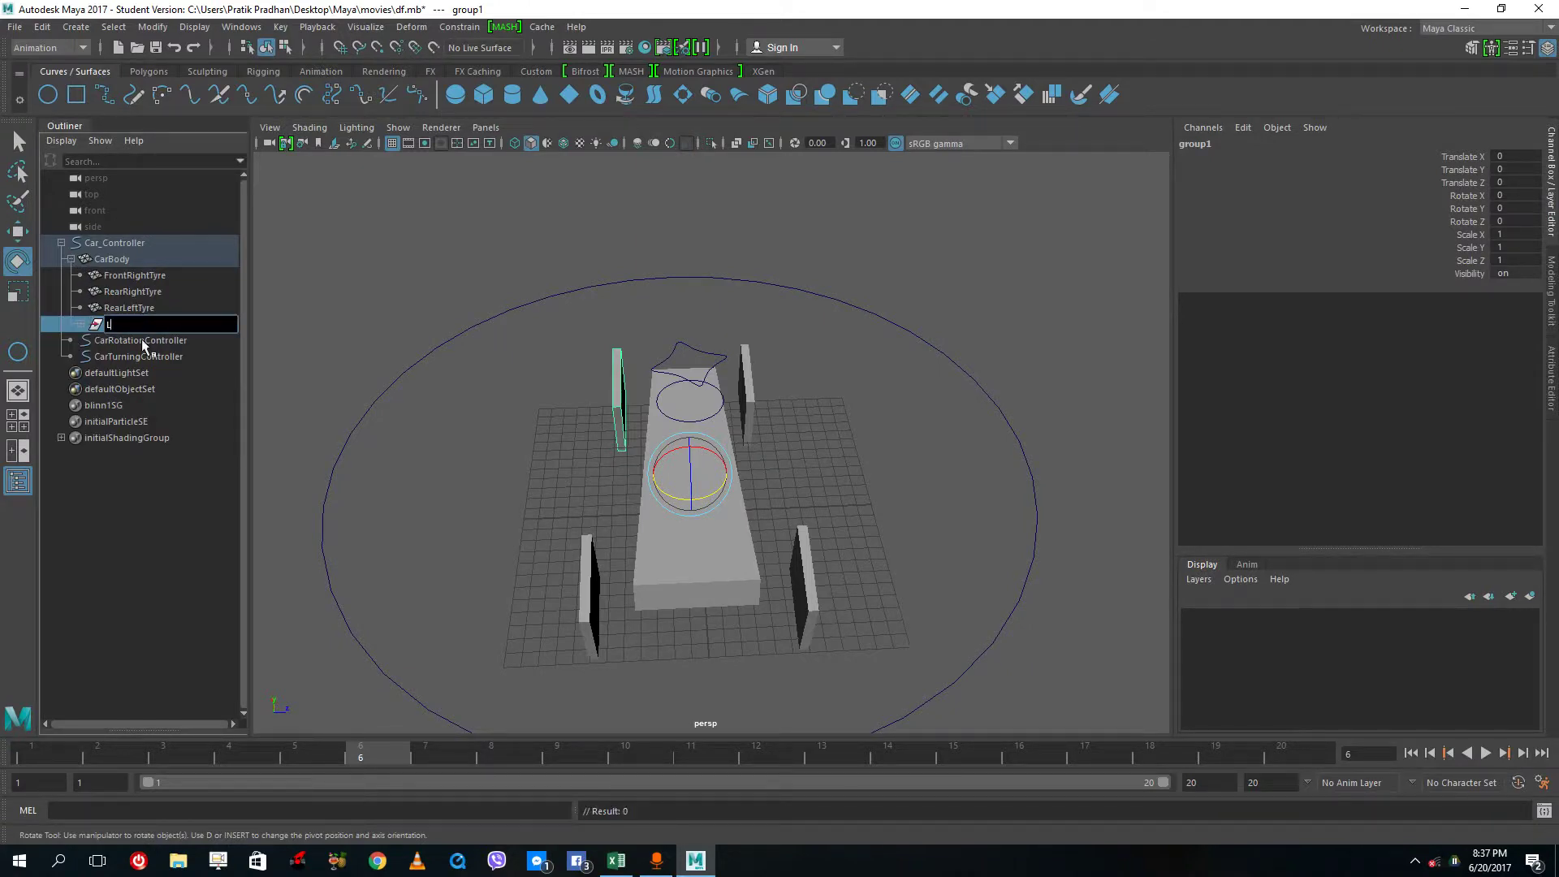
pyautogui.write('LTurn')
# Step: Group the front-right tyre and name the group RTurn
pyautogui.click(750, 397)
pyautogui.hotkey('ctrl', 'g')
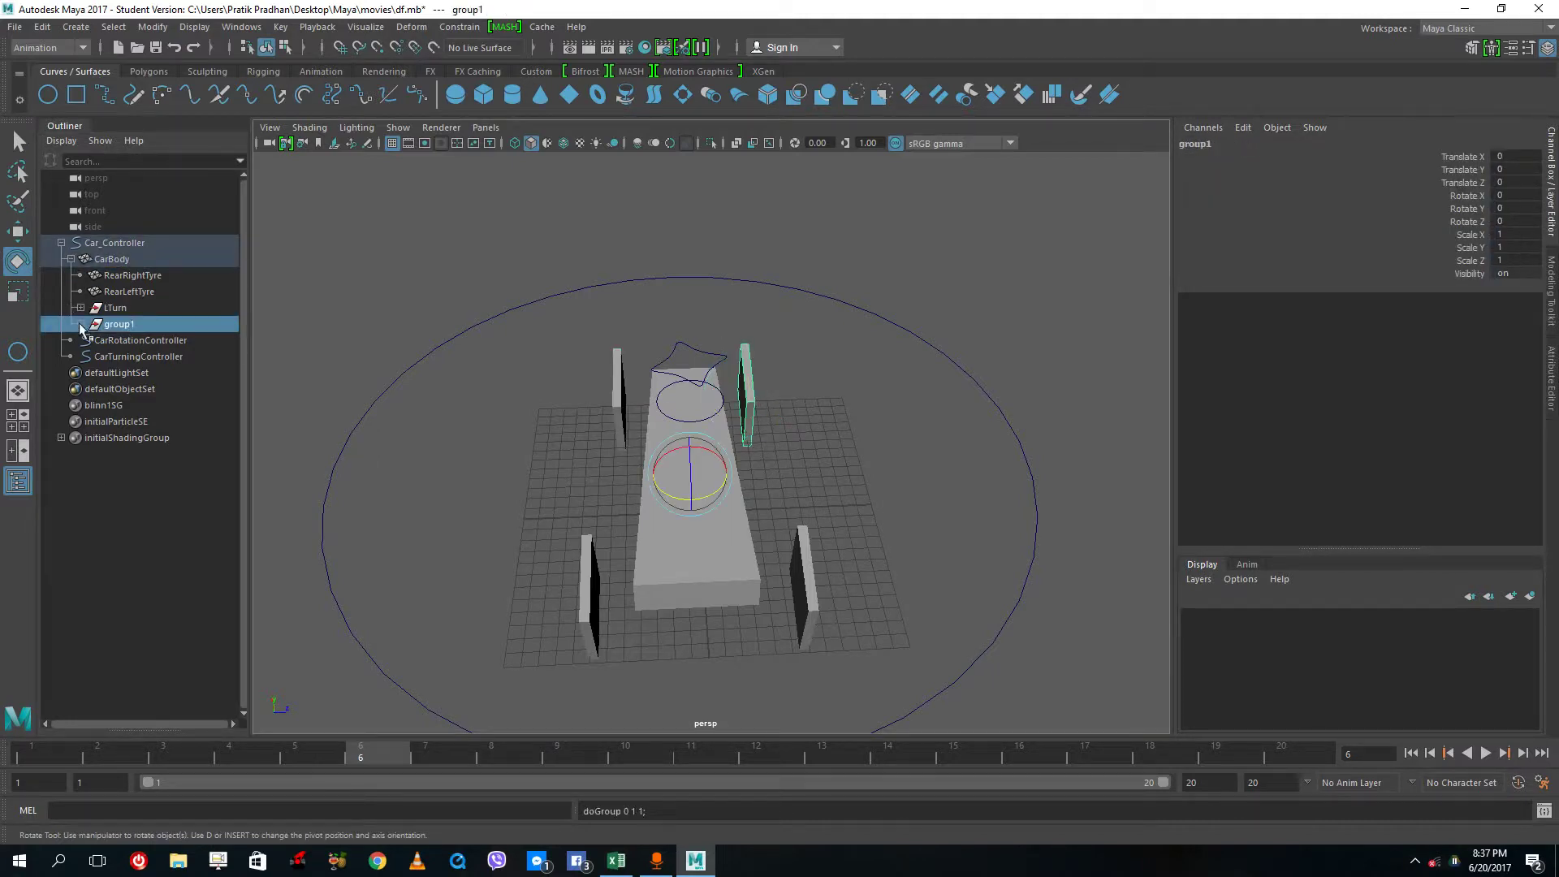
pyautogui.doubleClick(118, 323)
pyautogui.write('RTurn')
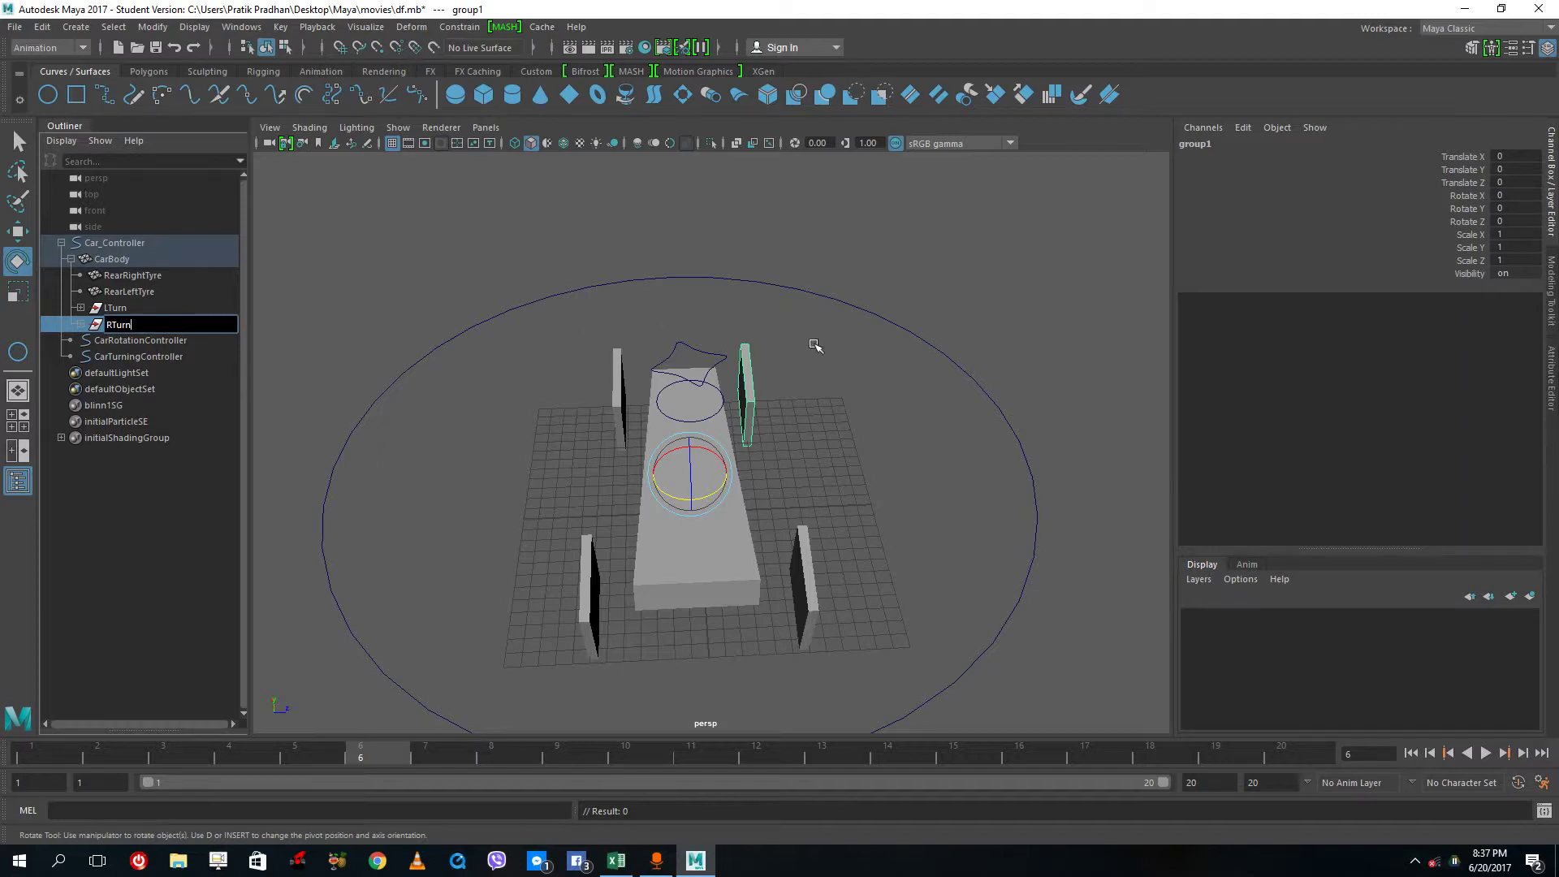
pyautogui.click(815, 341)
# Step: Inspect LTurn and RTurn in the Outliner, confirming FrontLeftTyre sits inside LTurn
pyautogui.click(127, 312)
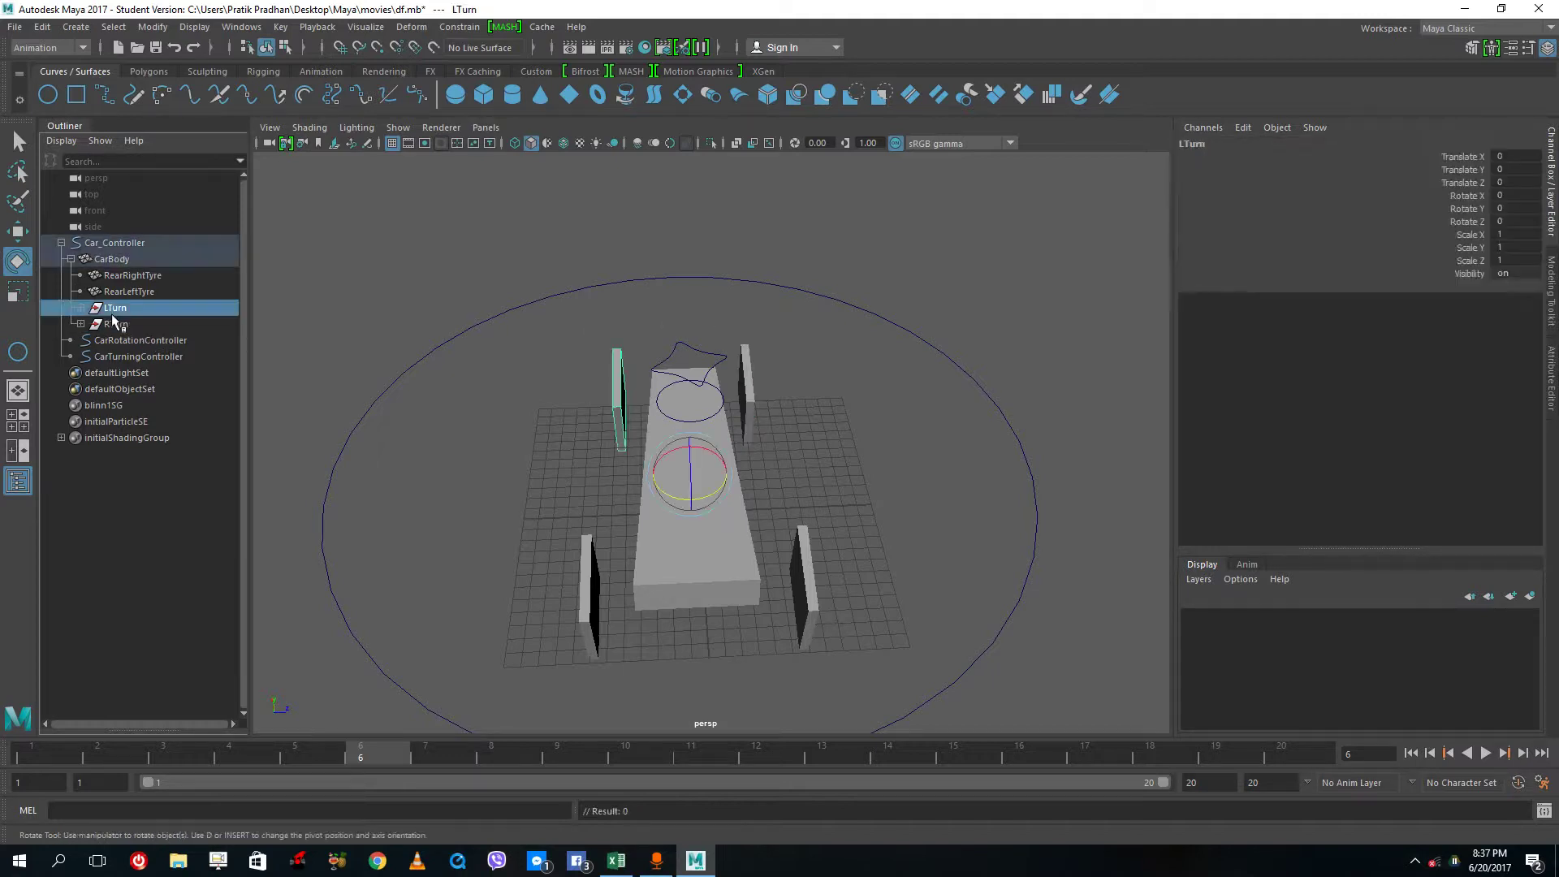
pyautogui.click(122, 324)
pyautogui.click(81, 308)
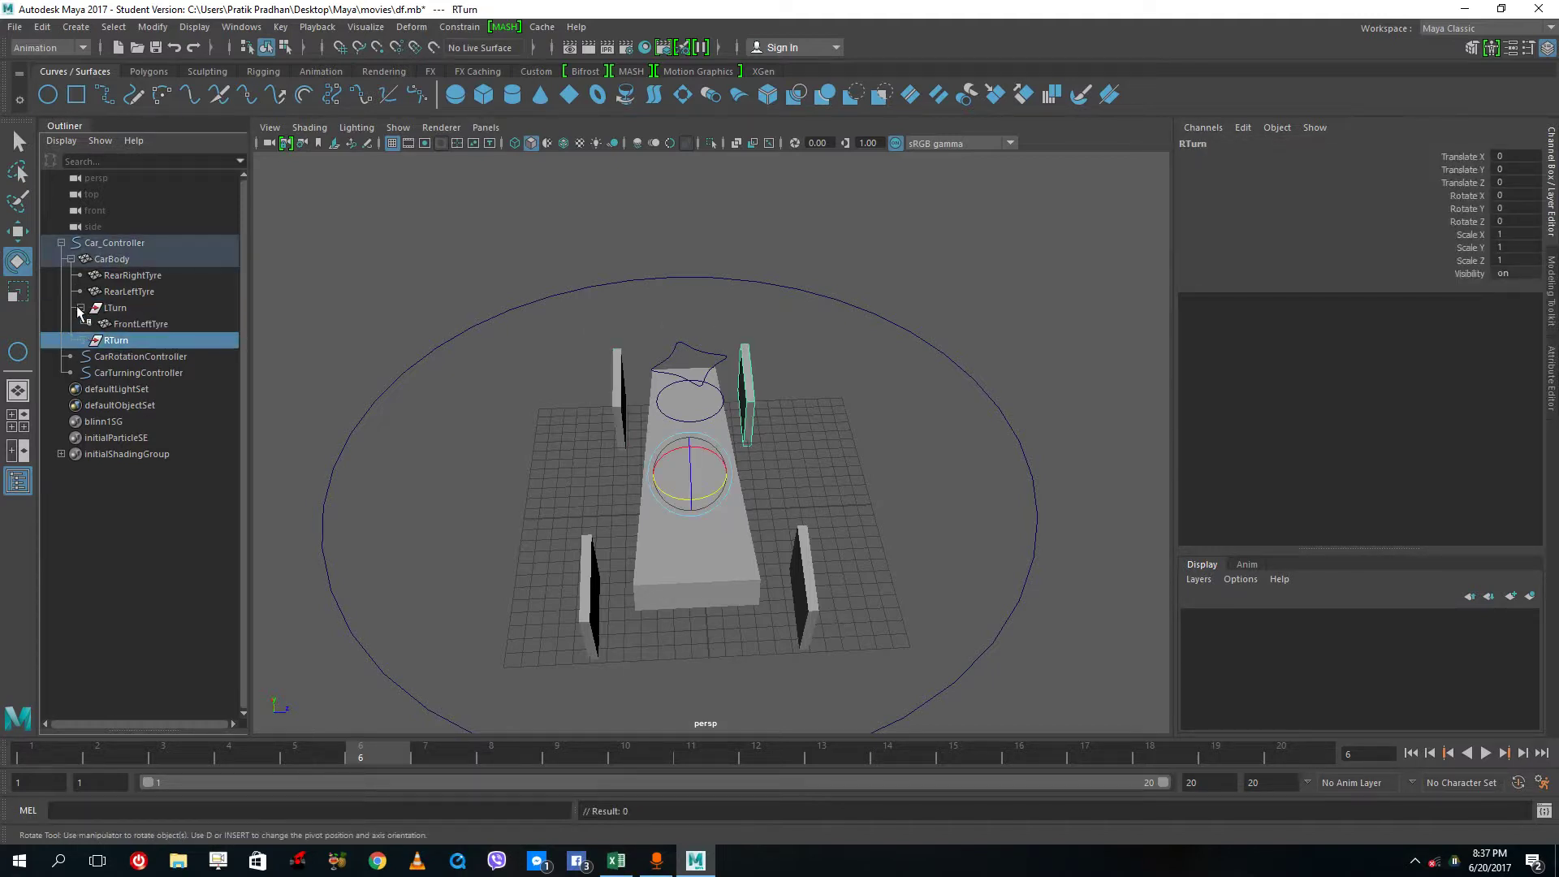
pyautogui.click(147, 325)
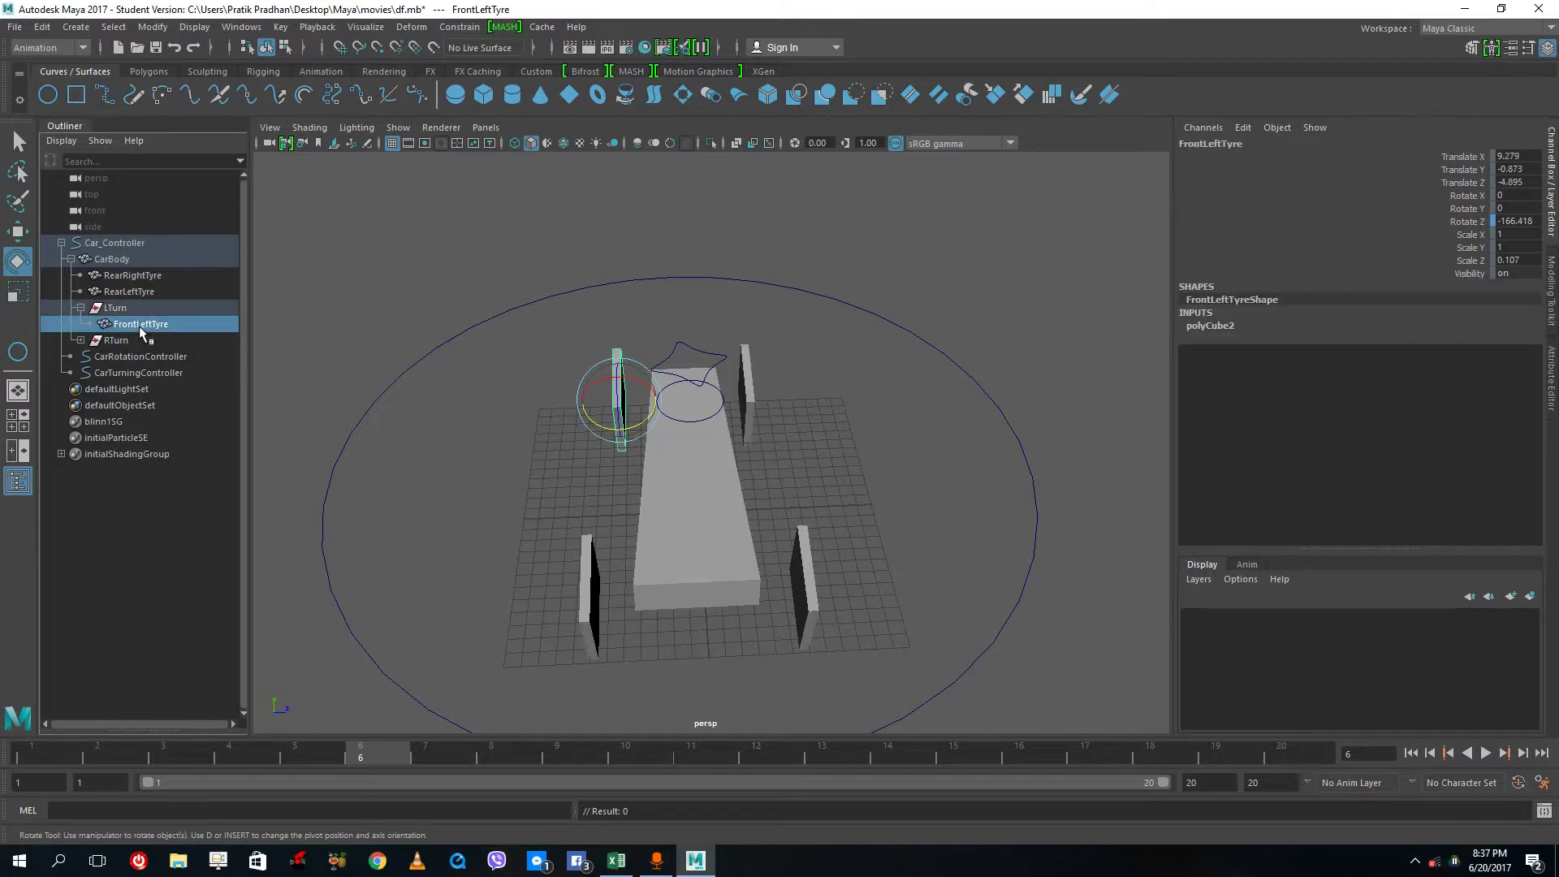
pyautogui.click(109, 312)
pyautogui.click(81, 308)
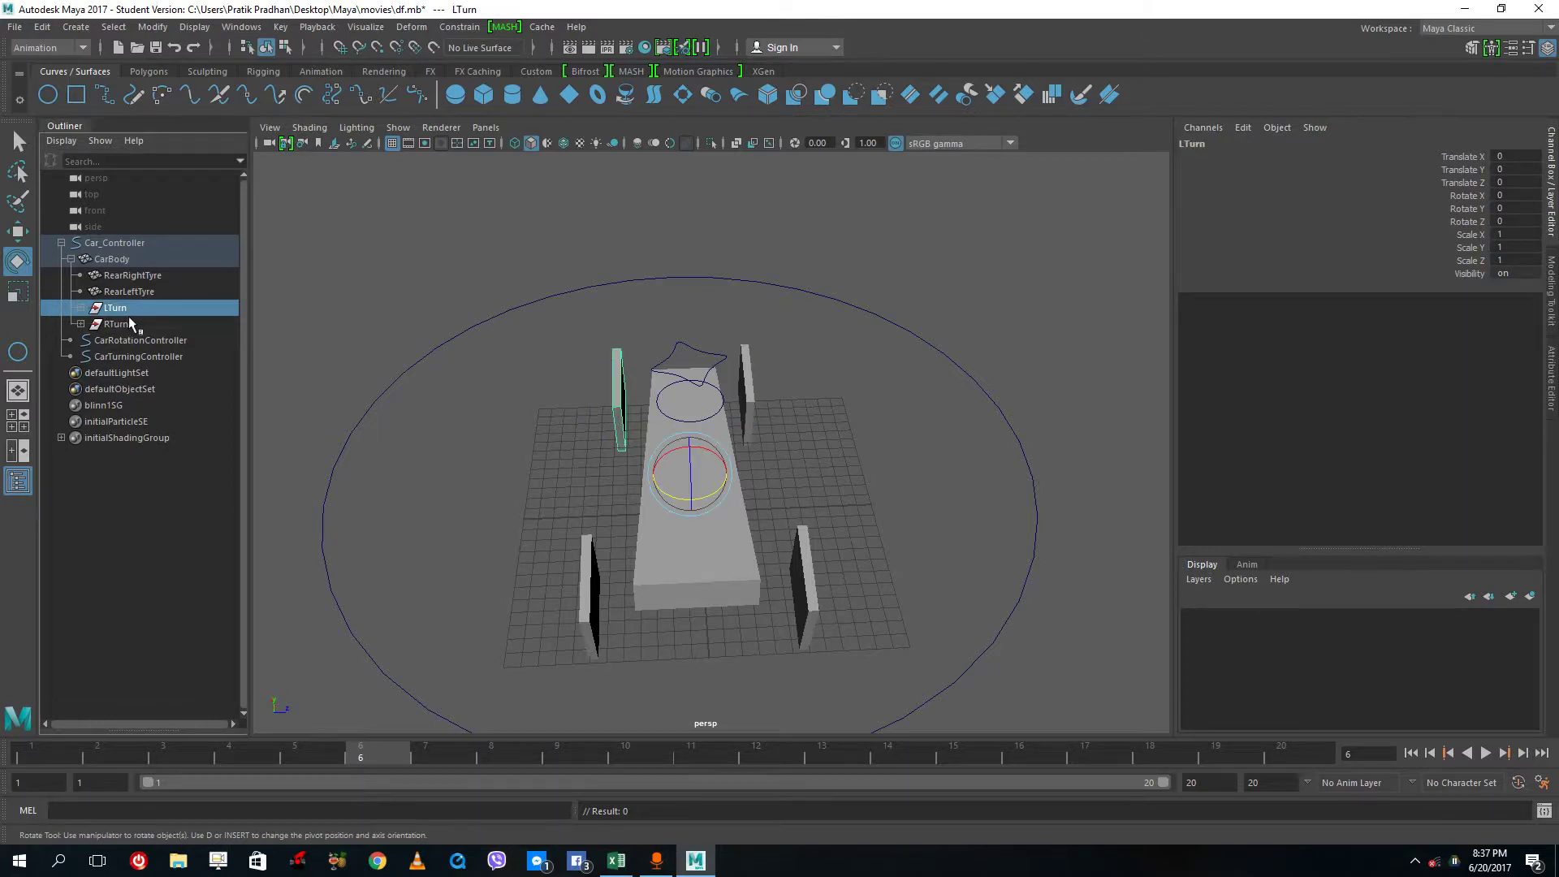
pyautogui.click(119, 325)
pyautogui.click(143, 307)
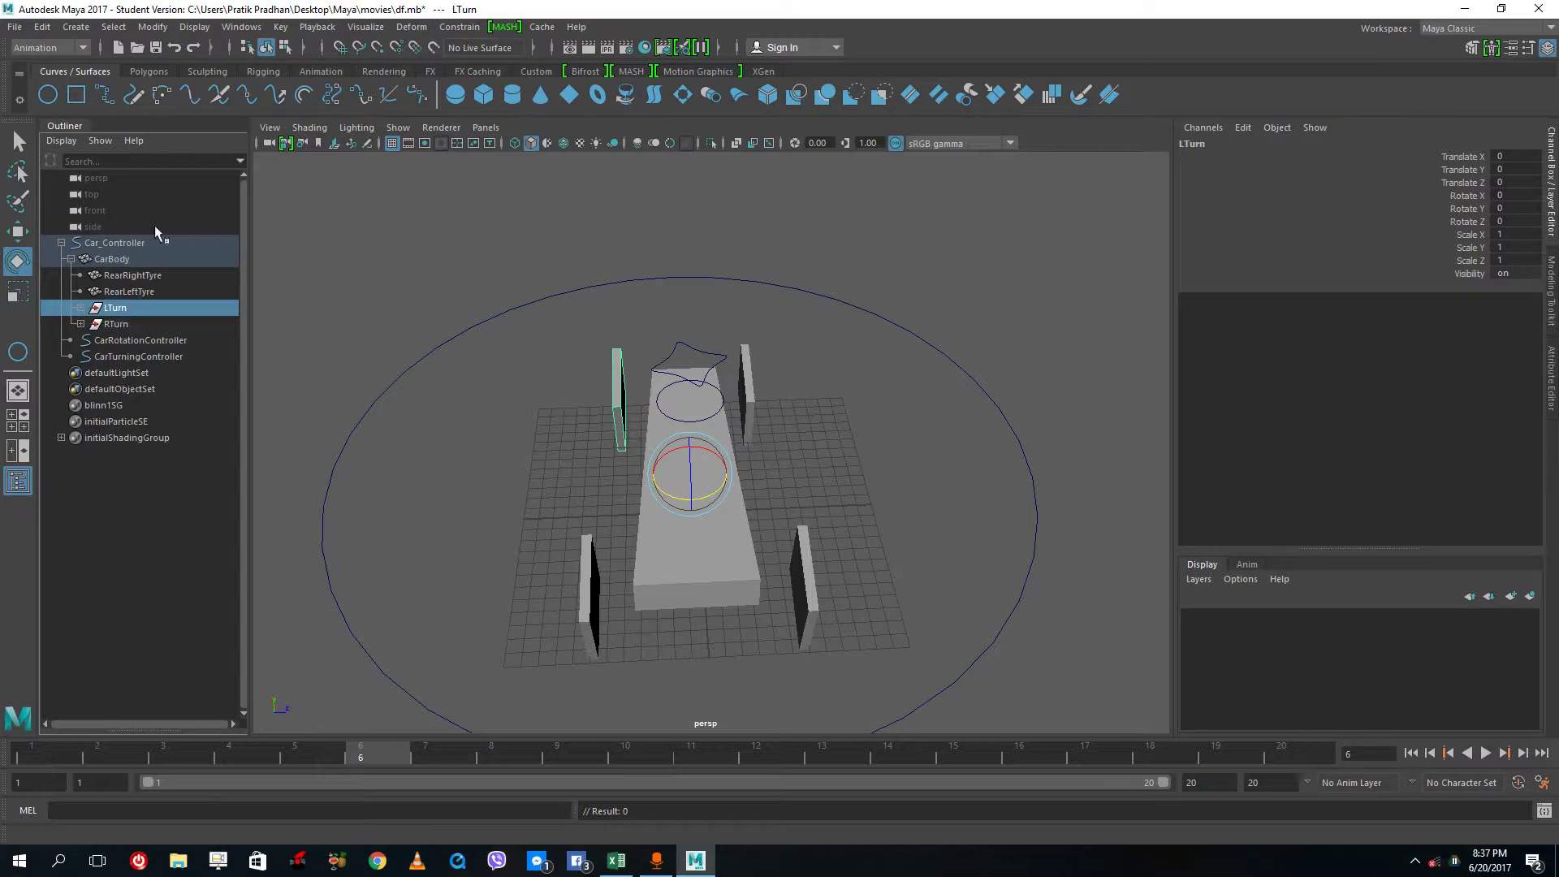
# Step: Center the pivots of LTurn and RTurn on their tyres, then select both groups
pyautogui.click(153, 26)
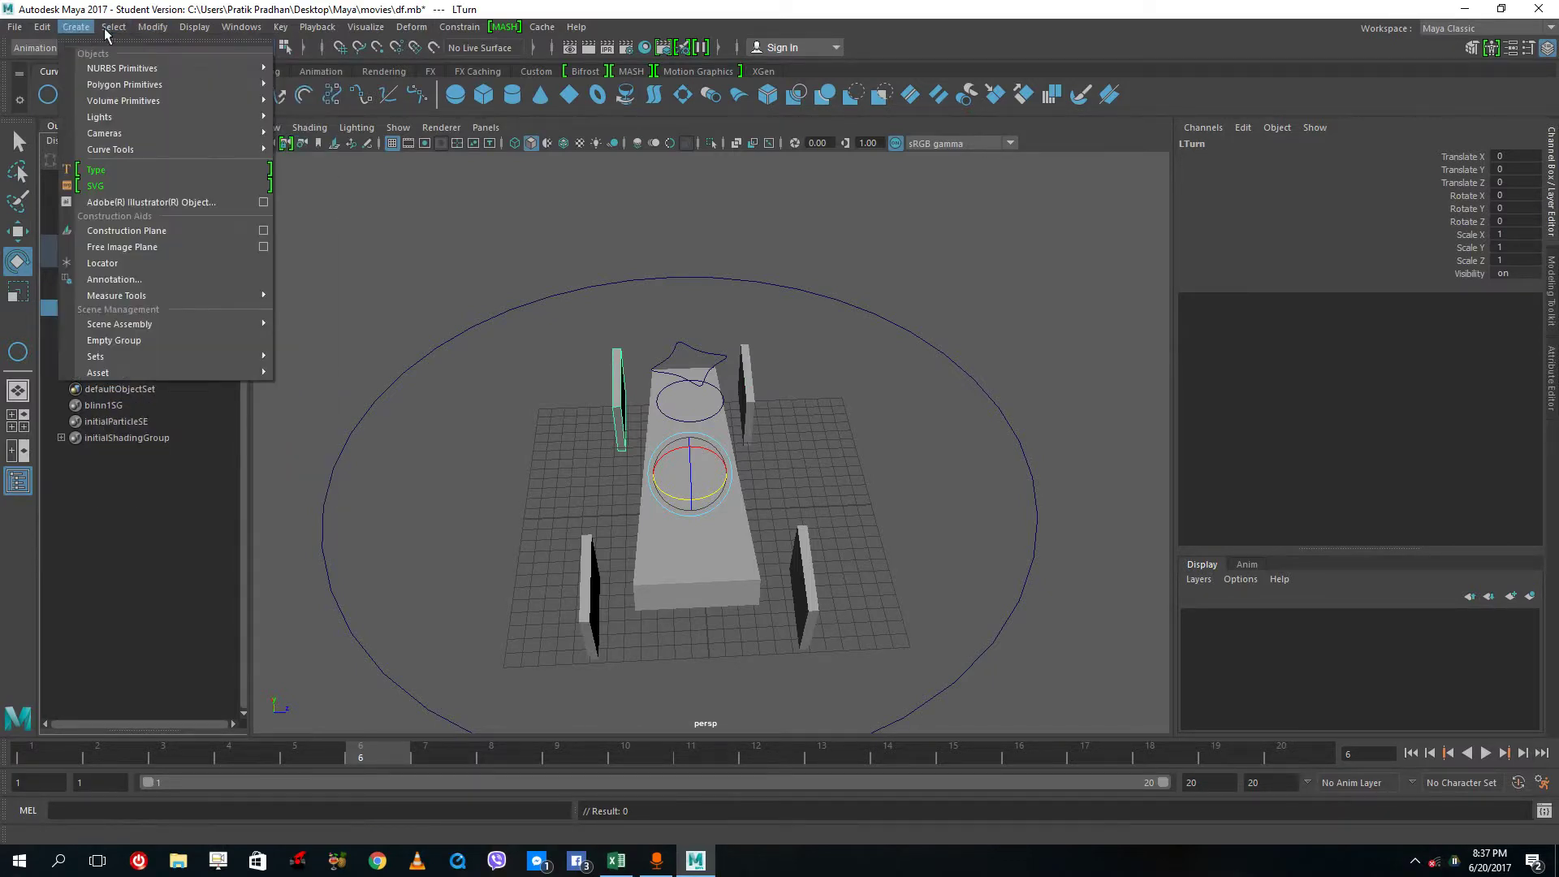
pyautogui.moveTo(149, 30)
pyautogui.click(189, 144)
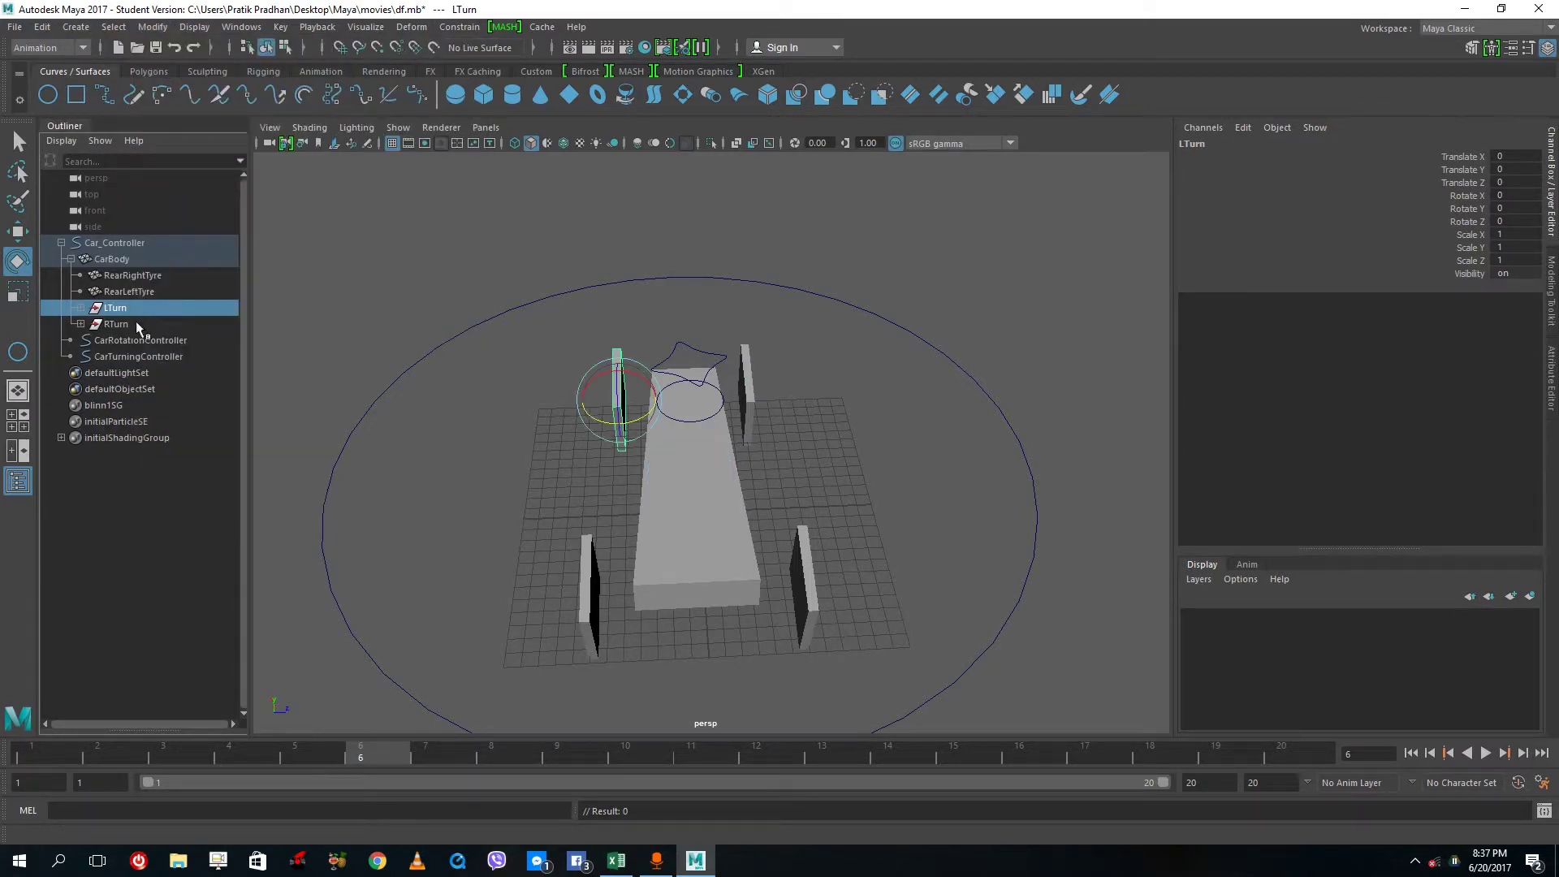
pyautogui.click(135, 323)
pyautogui.click(146, 27)
pyautogui.click(183, 144)
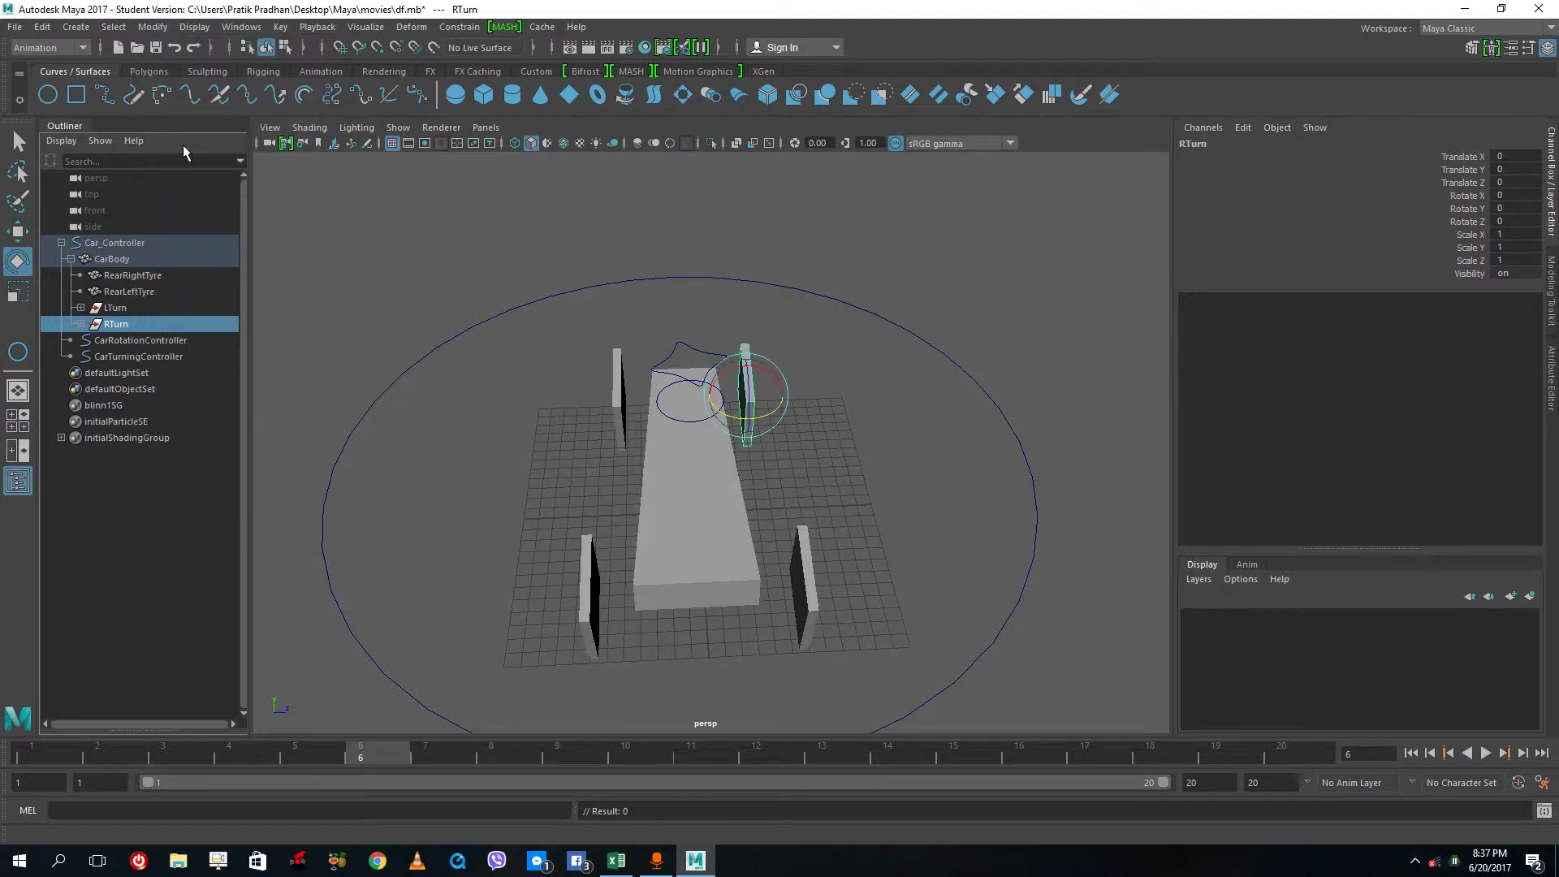
pyautogui.click(115, 307)
pyautogui.keyDown('ctrl'); pyautogui.click(116, 324); pyautogui.keyUp('ctrl')
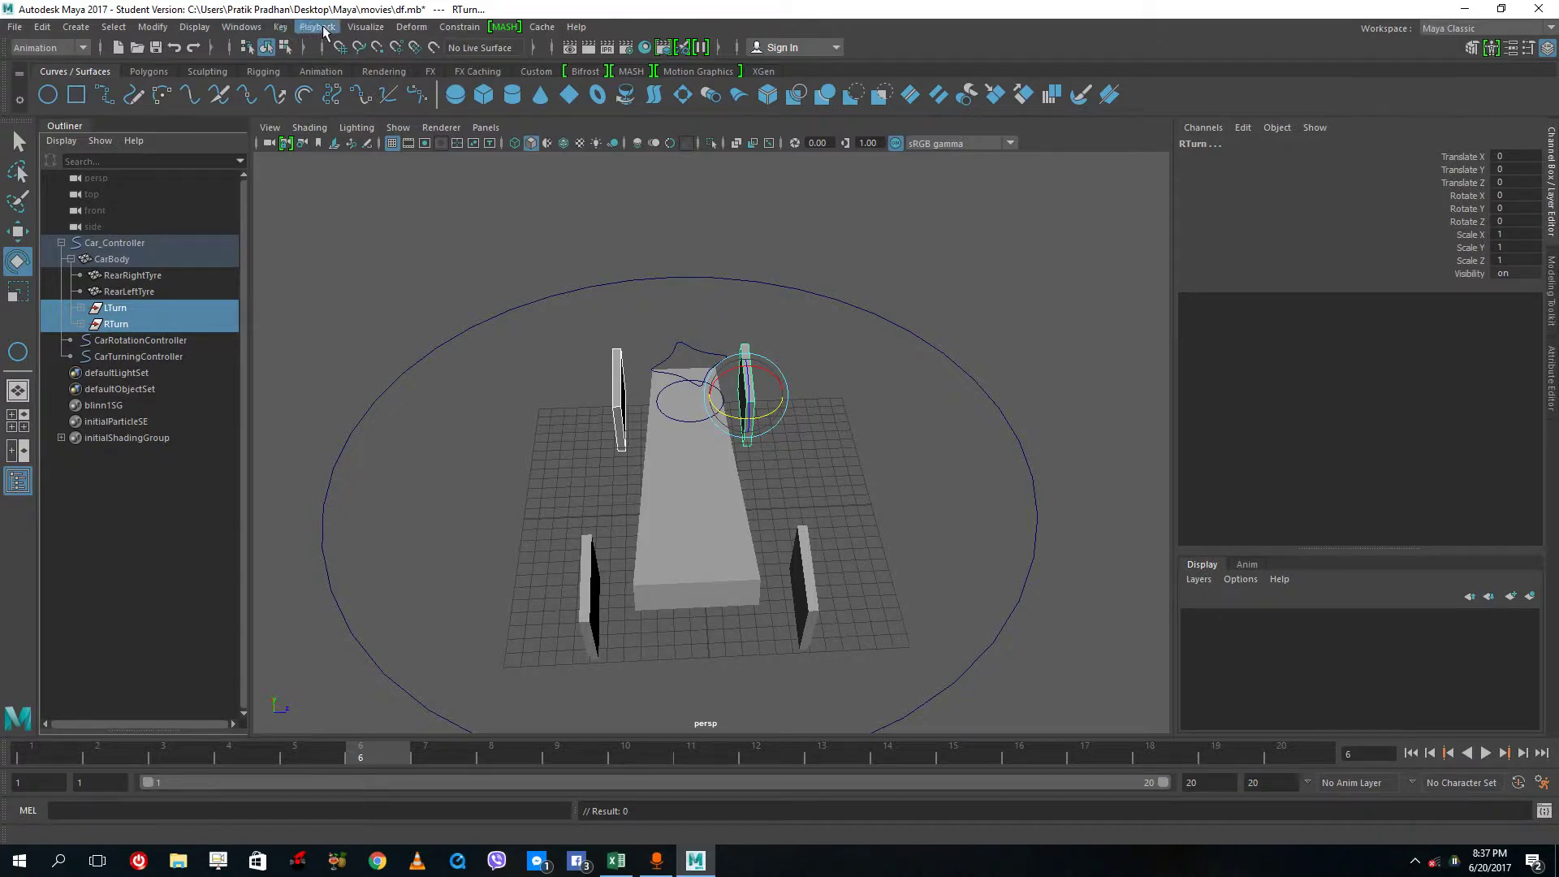
# Step: Open the Set Driven Key editor via Key > Set Driven Key > Set
pyautogui.click(412, 27)
pyautogui.click(411, 26)
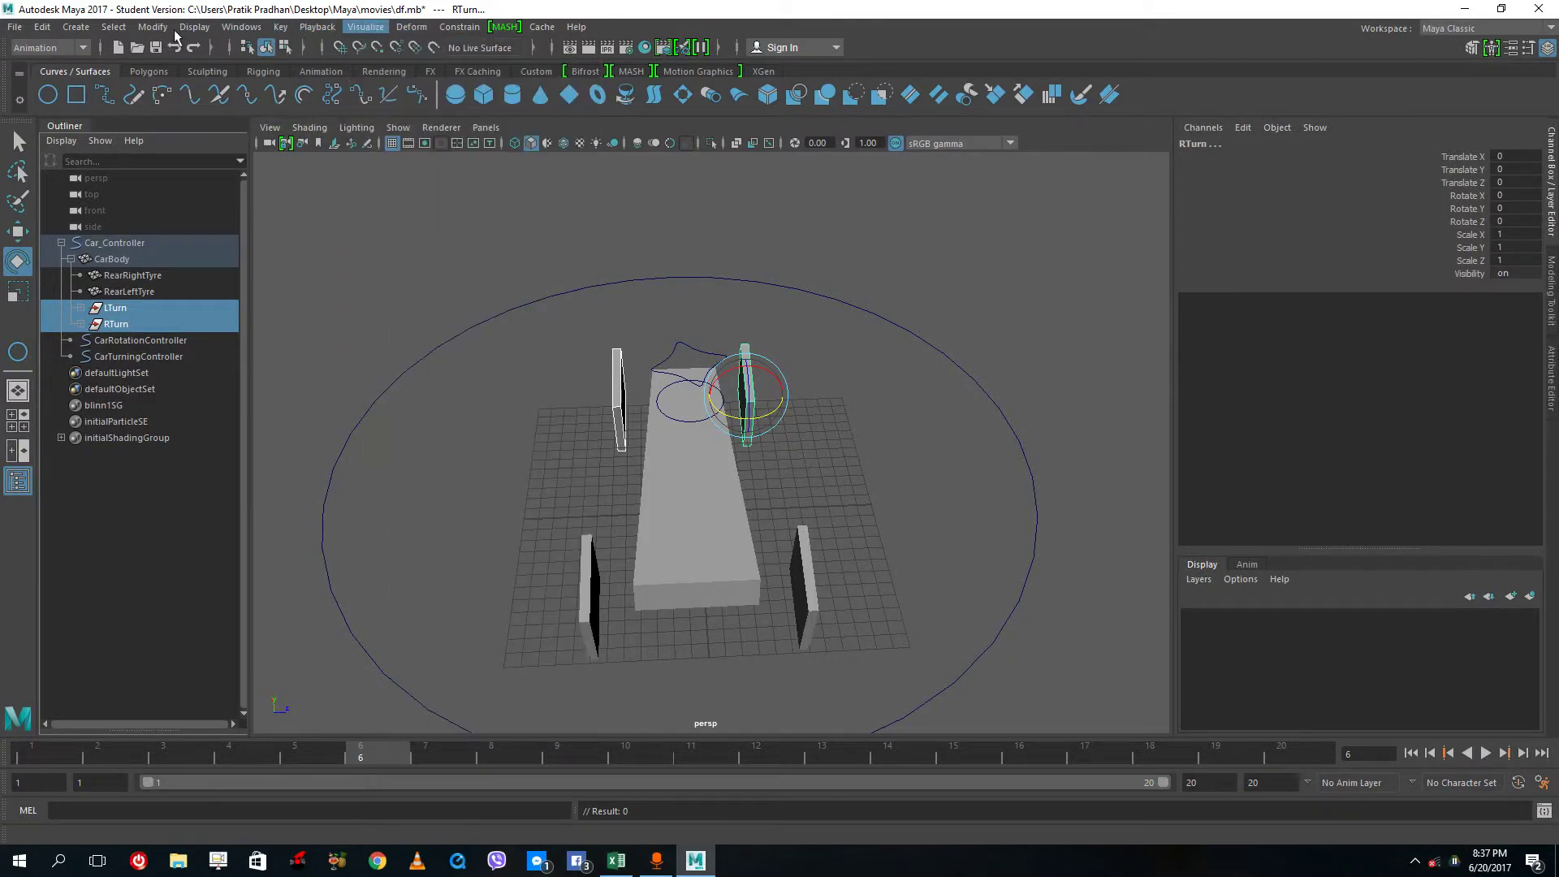
pyautogui.click(194, 27)
pyautogui.click(194, 27)
pyautogui.click(366, 27)
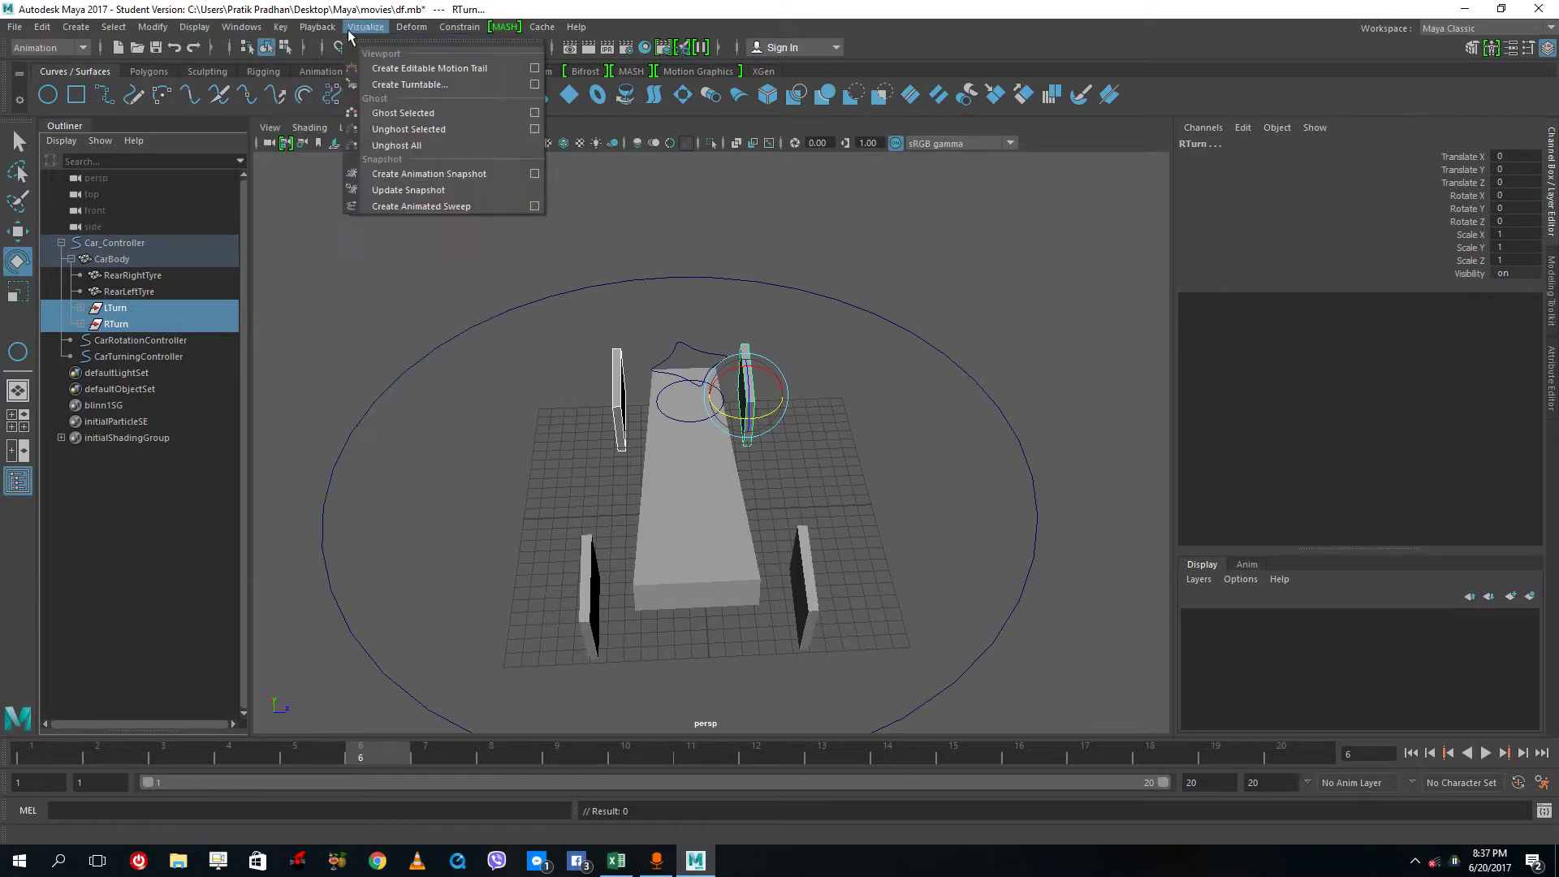
pyautogui.click(194, 27)
pyautogui.click(74, 29)
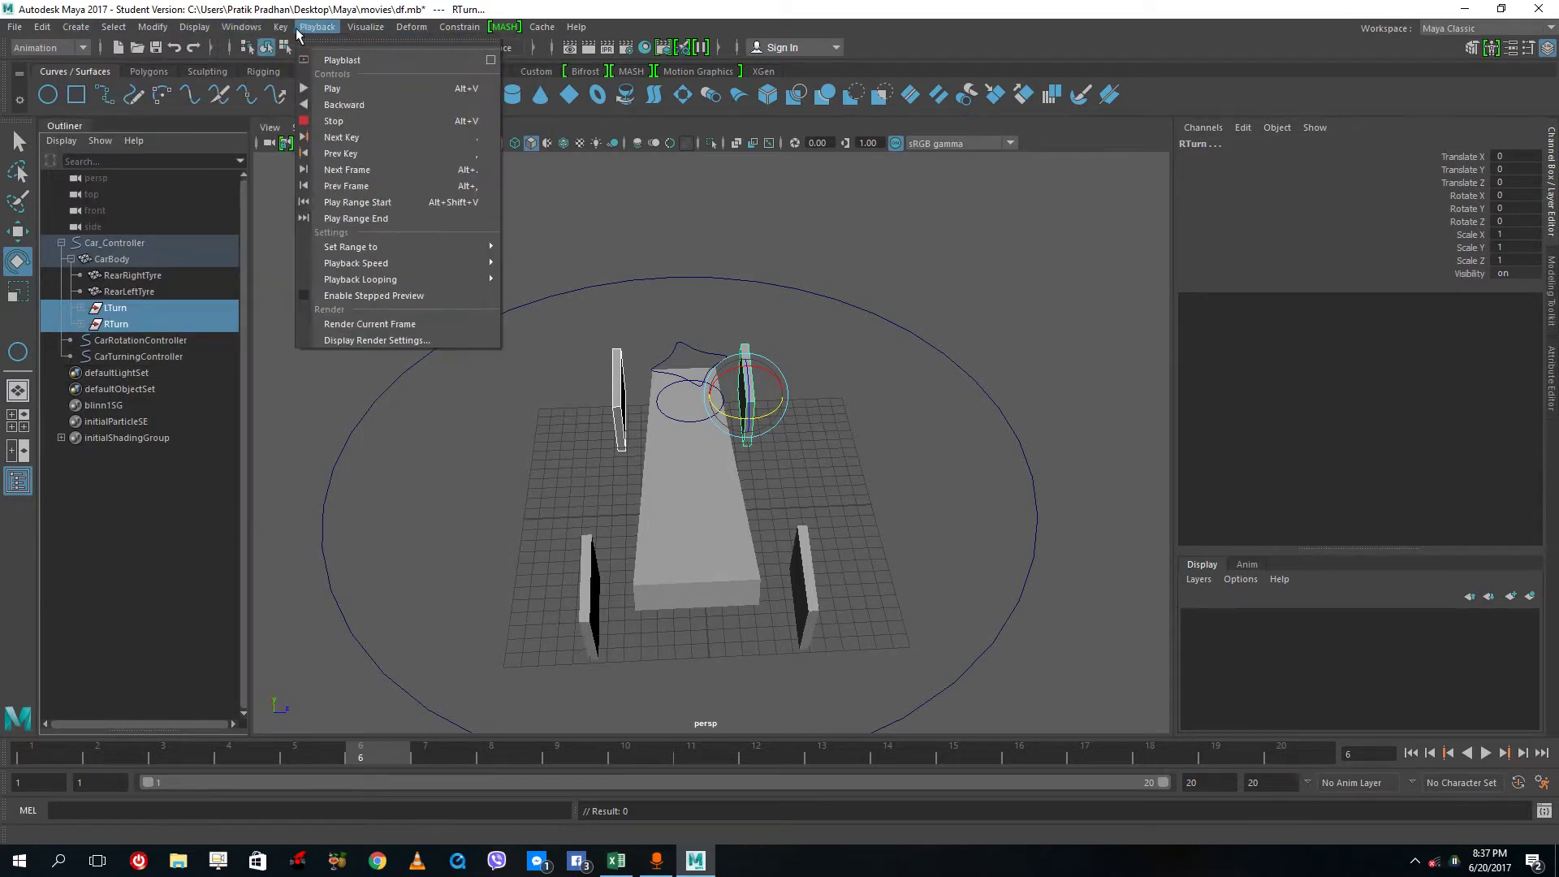
pyautogui.moveTo(418, 166)
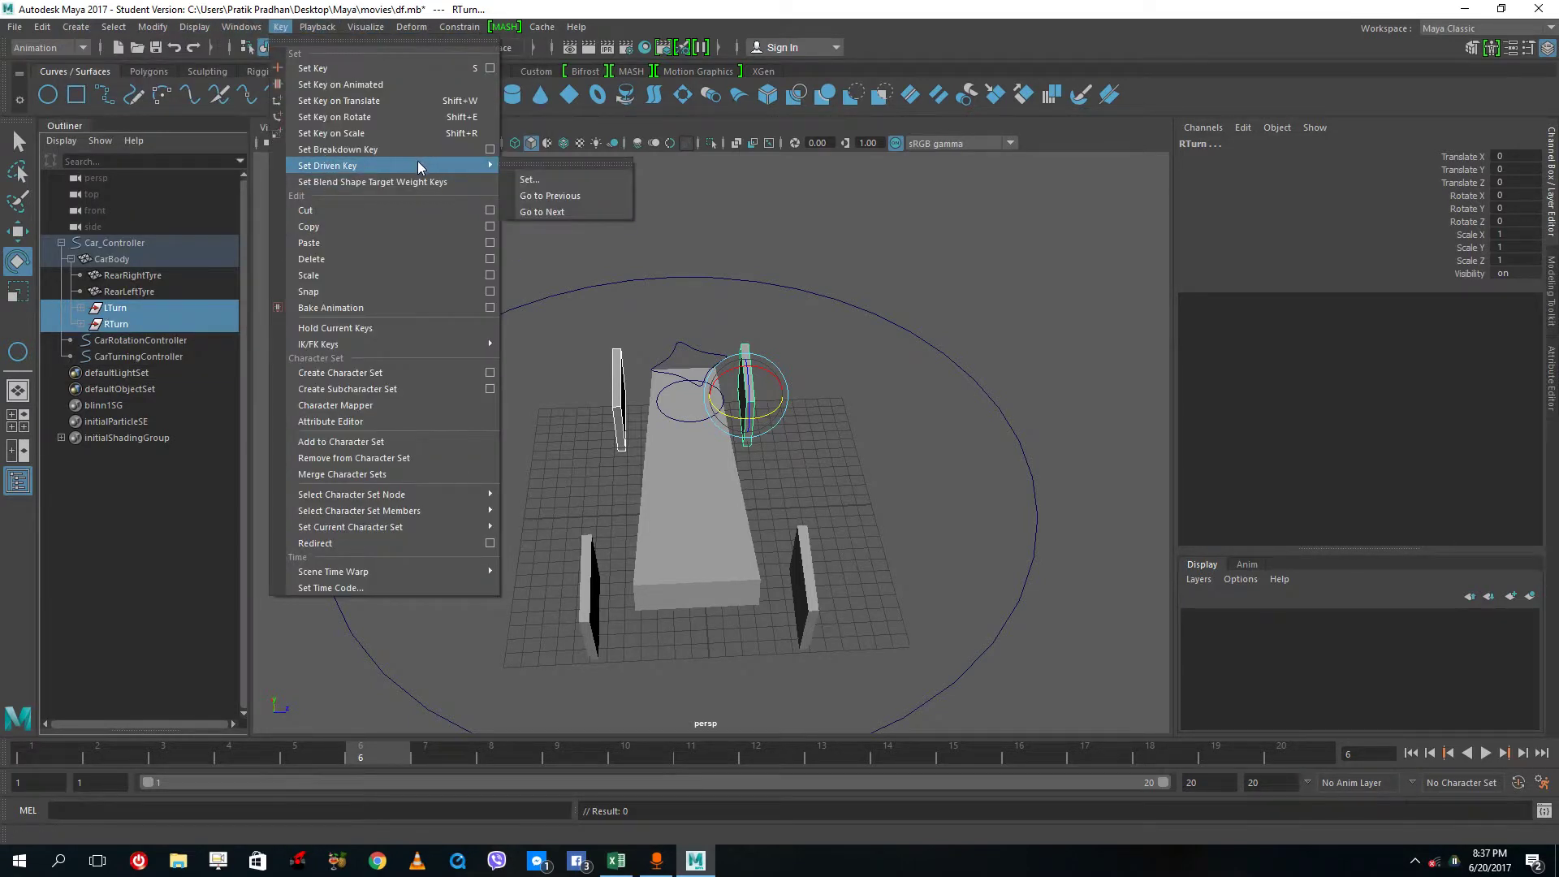
pyautogui.click(540, 179)
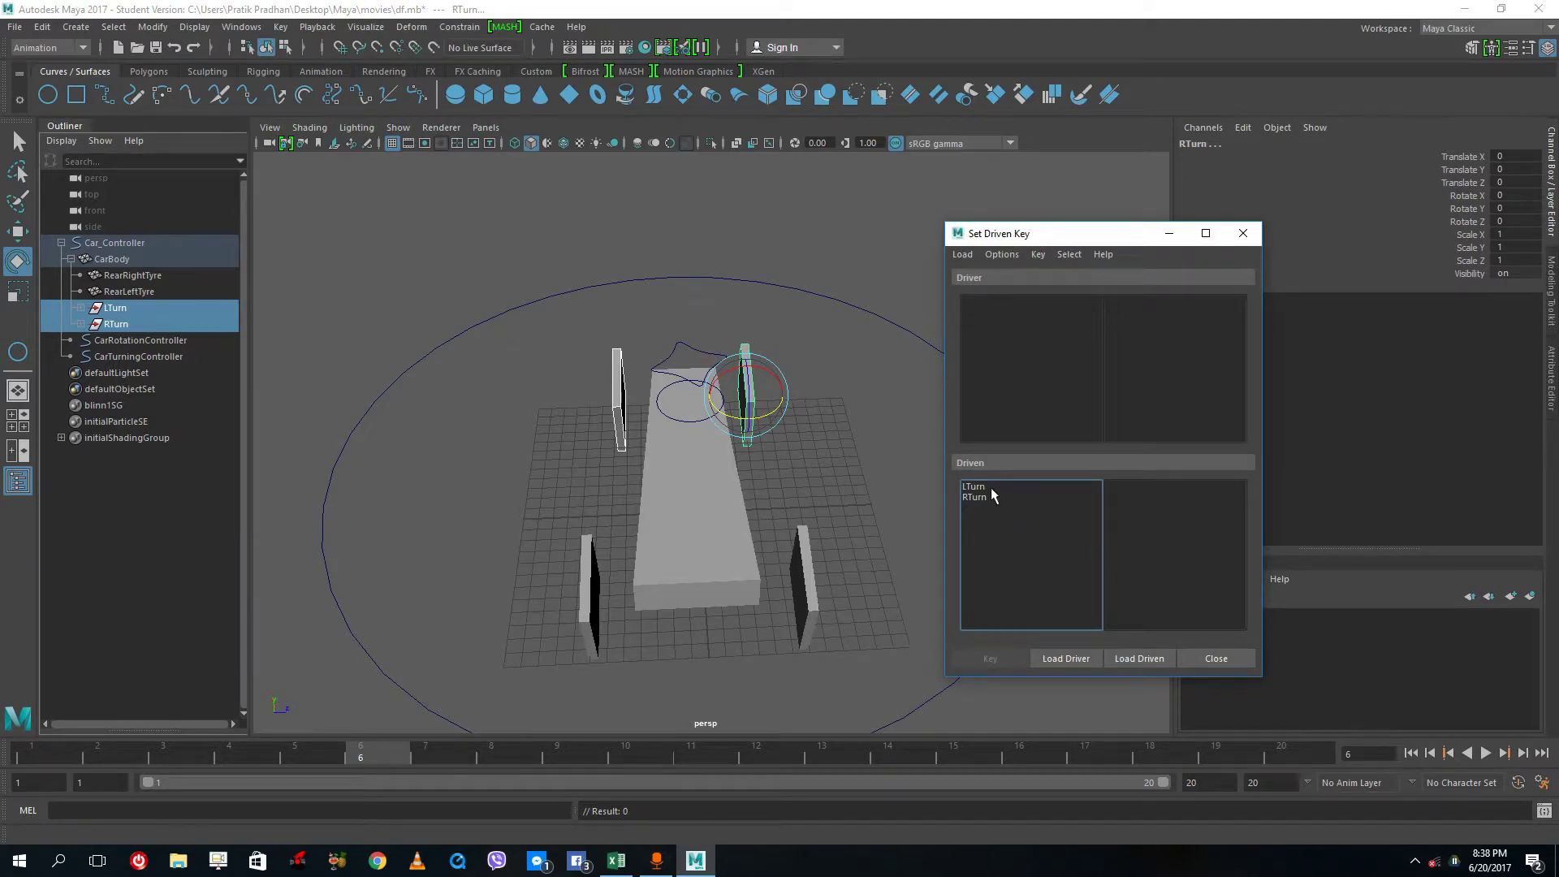
# Step: Load CarTurningController as the driver with LTurn and RTurn as driven objects
pyautogui.click(686, 422)
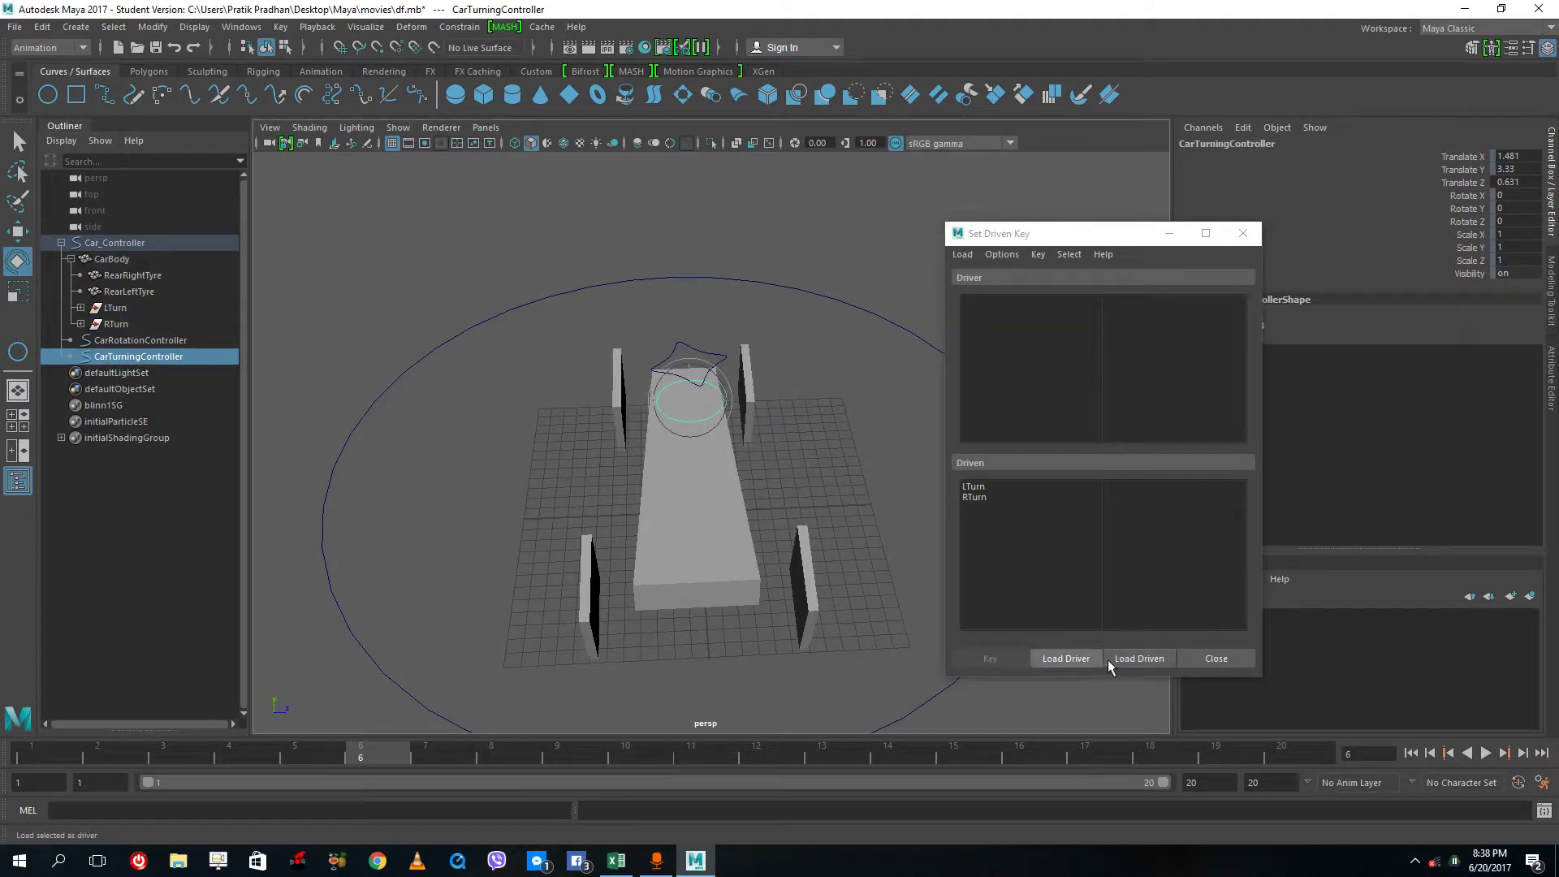
pyautogui.click(1066, 658)
pyautogui.click(975, 497)
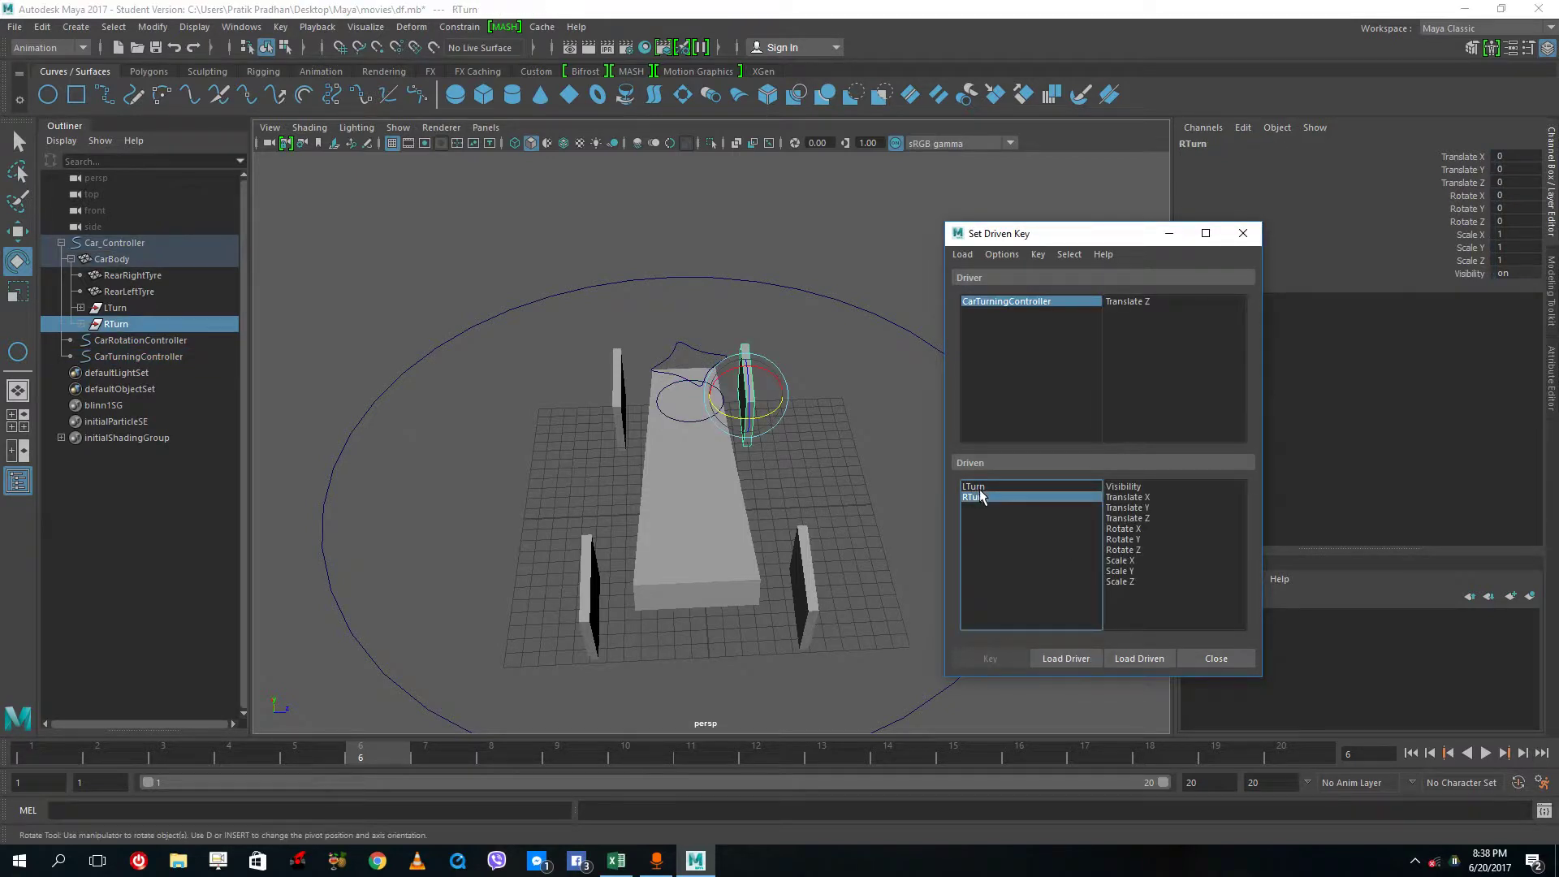
pyautogui.keyDown('ctrl'); pyautogui.click(115, 308); pyautogui.keyUp('ctrl')
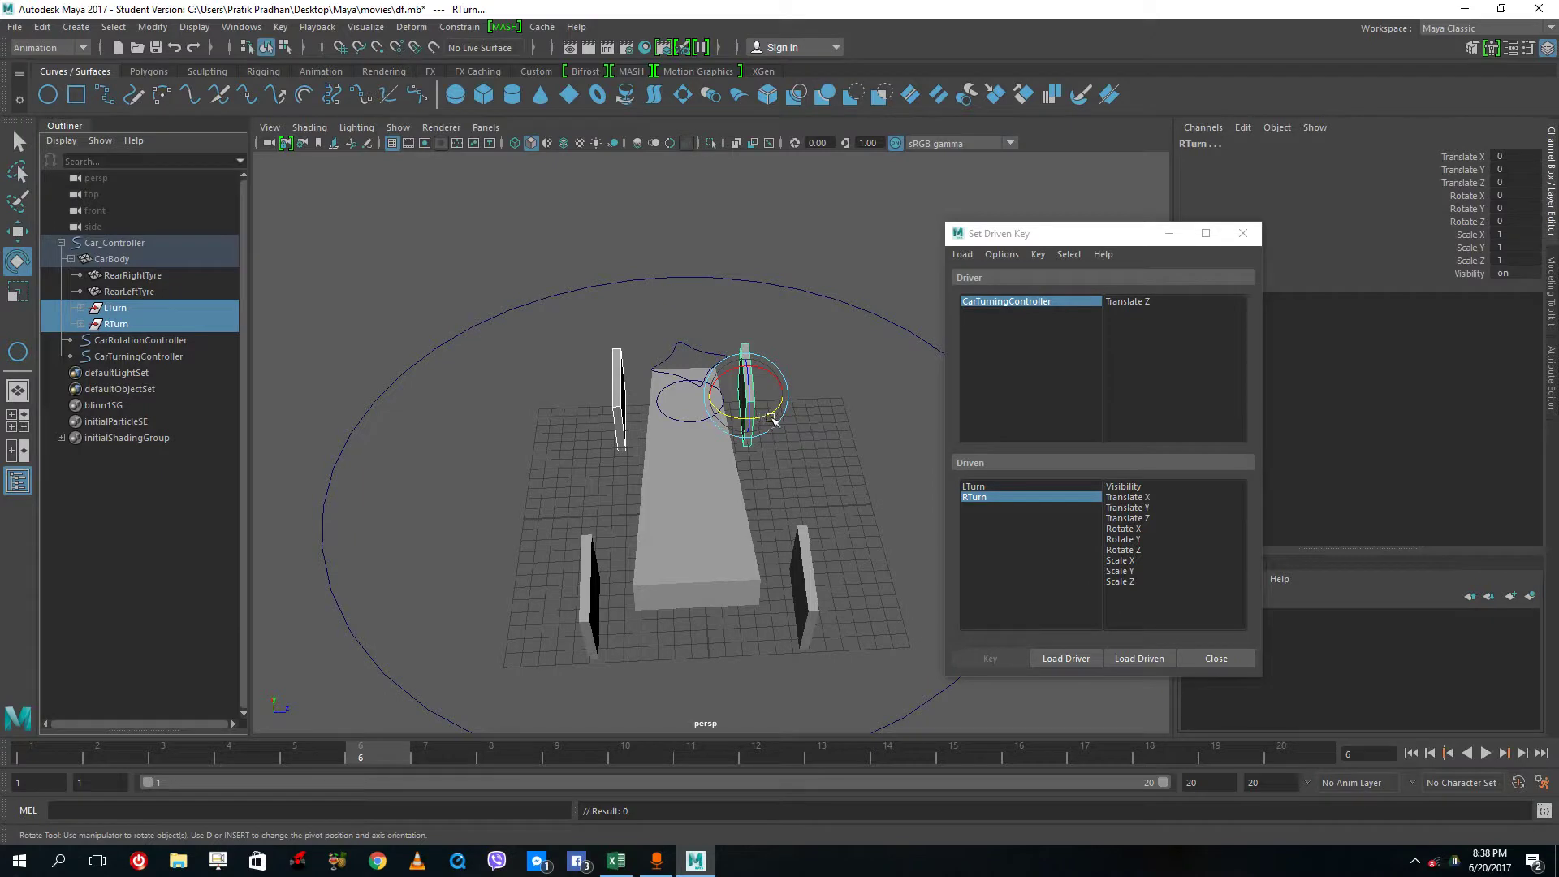
# Step: Key LTurn and RTurn's channels, except Rotate Y, at their neutral values with Key Selected
pyautogui.moveTo(776, 420); pyautogui.dragTo(788, 419)
pyautogui.hotkey('ctrl', 'z')
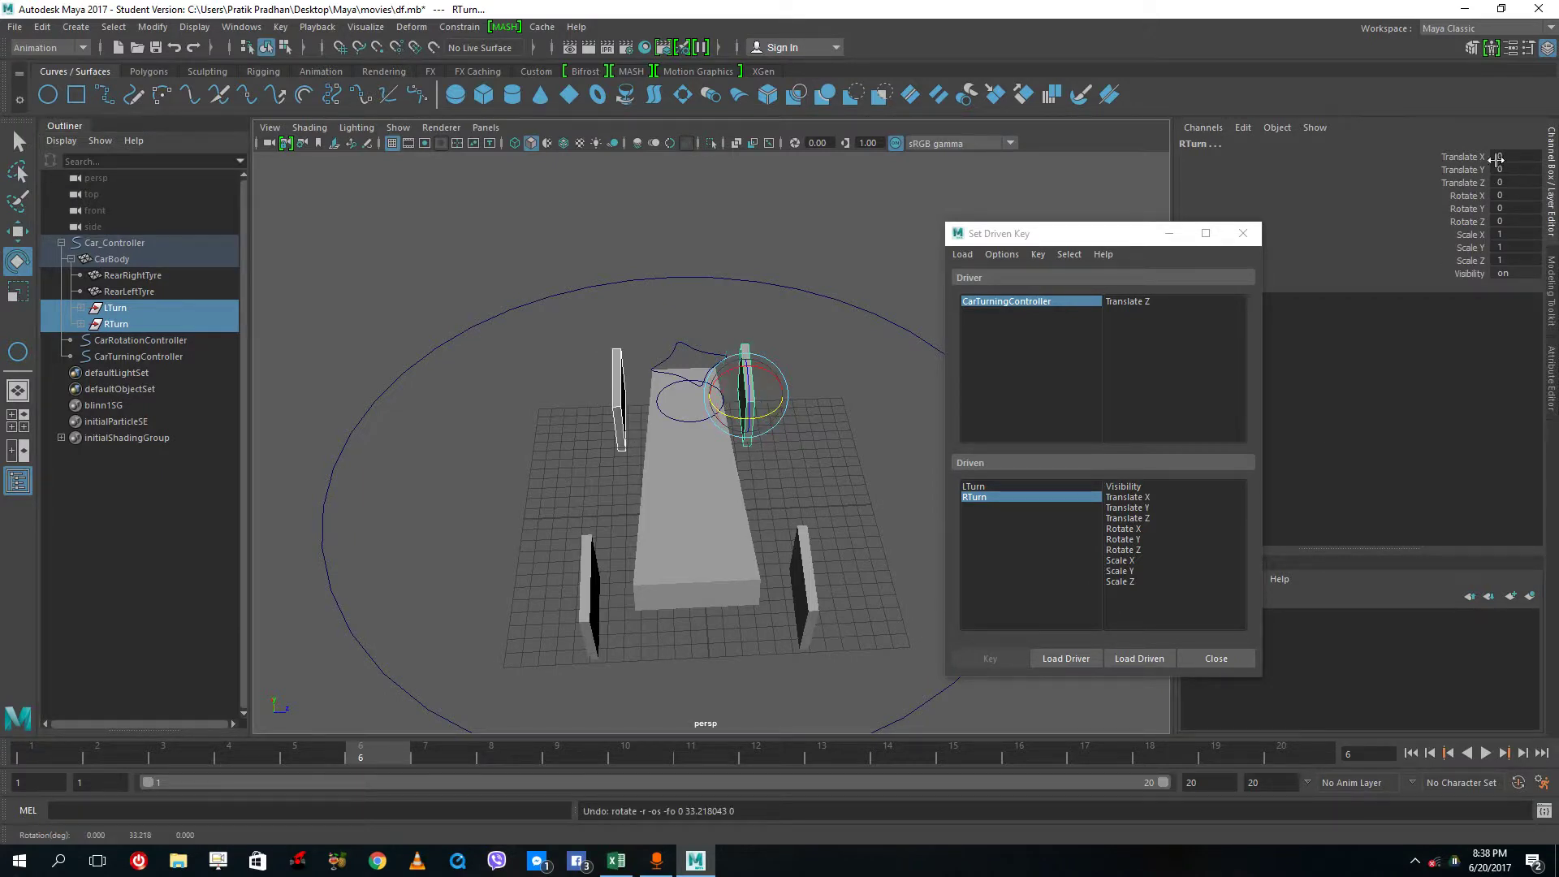
pyautogui.moveTo(1479, 159); pyautogui.dragTo(1478, 295)
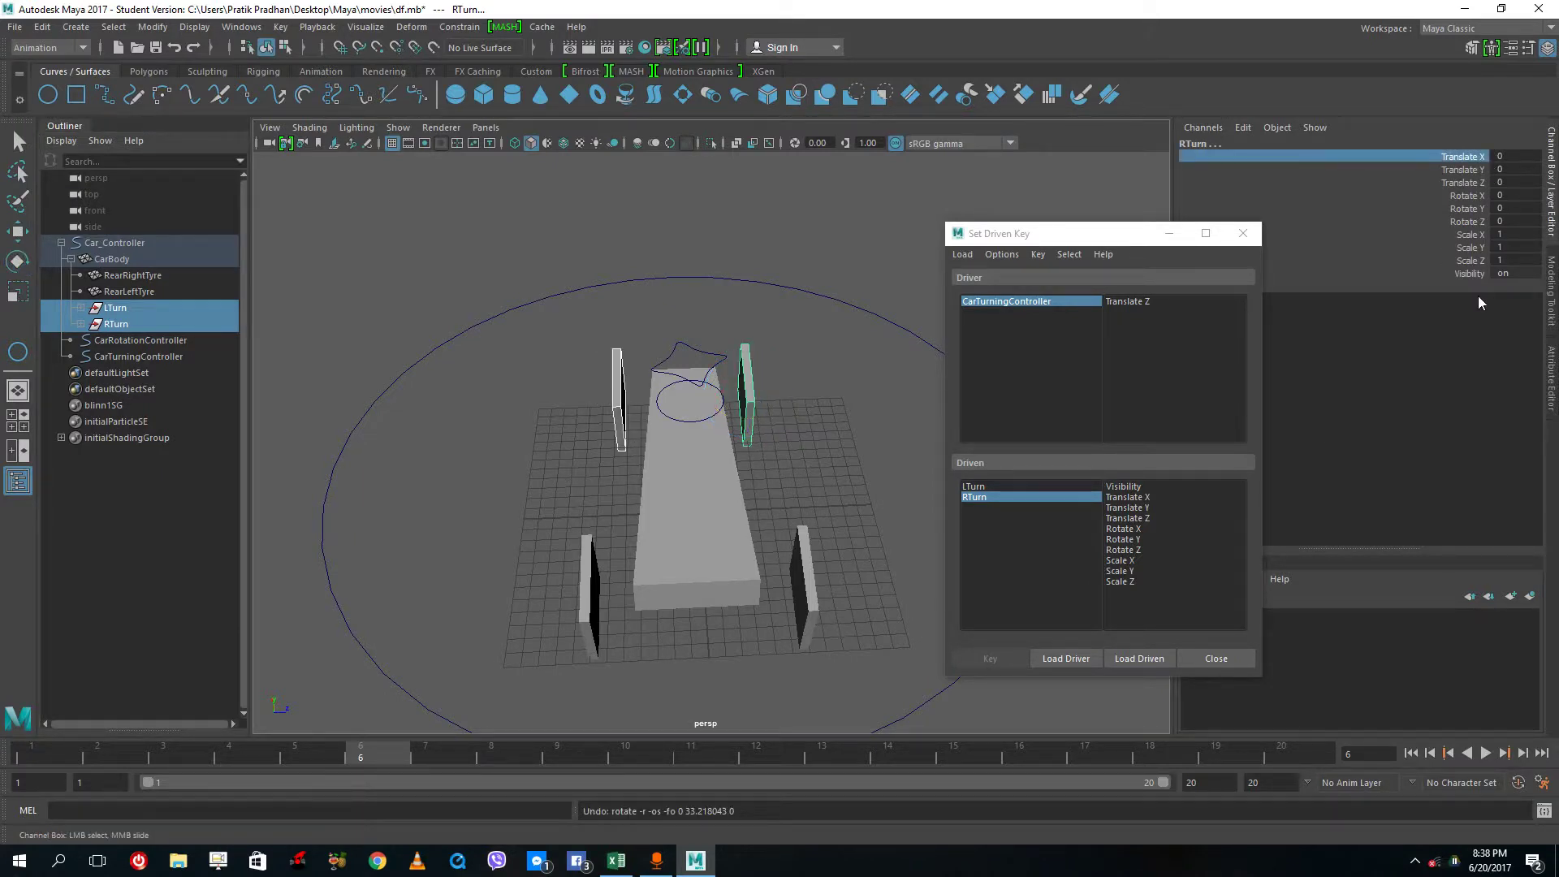
pyautogui.keyDown('ctrl'); pyautogui.click(1477, 209); pyautogui.keyUp('ctrl')
pyautogui.rightClick(1471, 234)
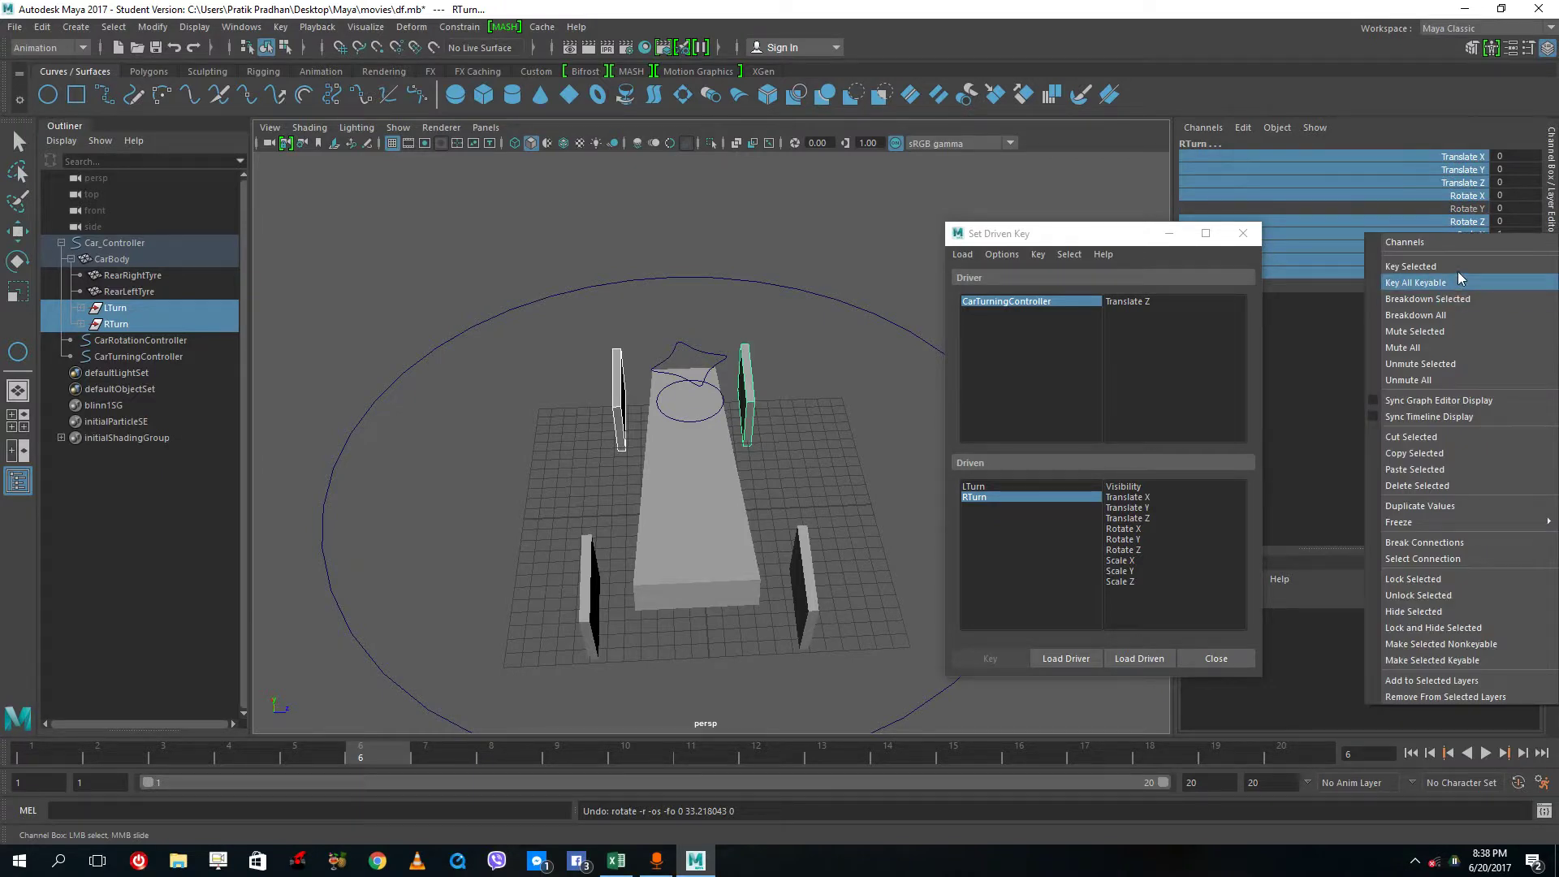
pyautogui.click(1462, 268)
pyautogui.rightClick(1480, 233)
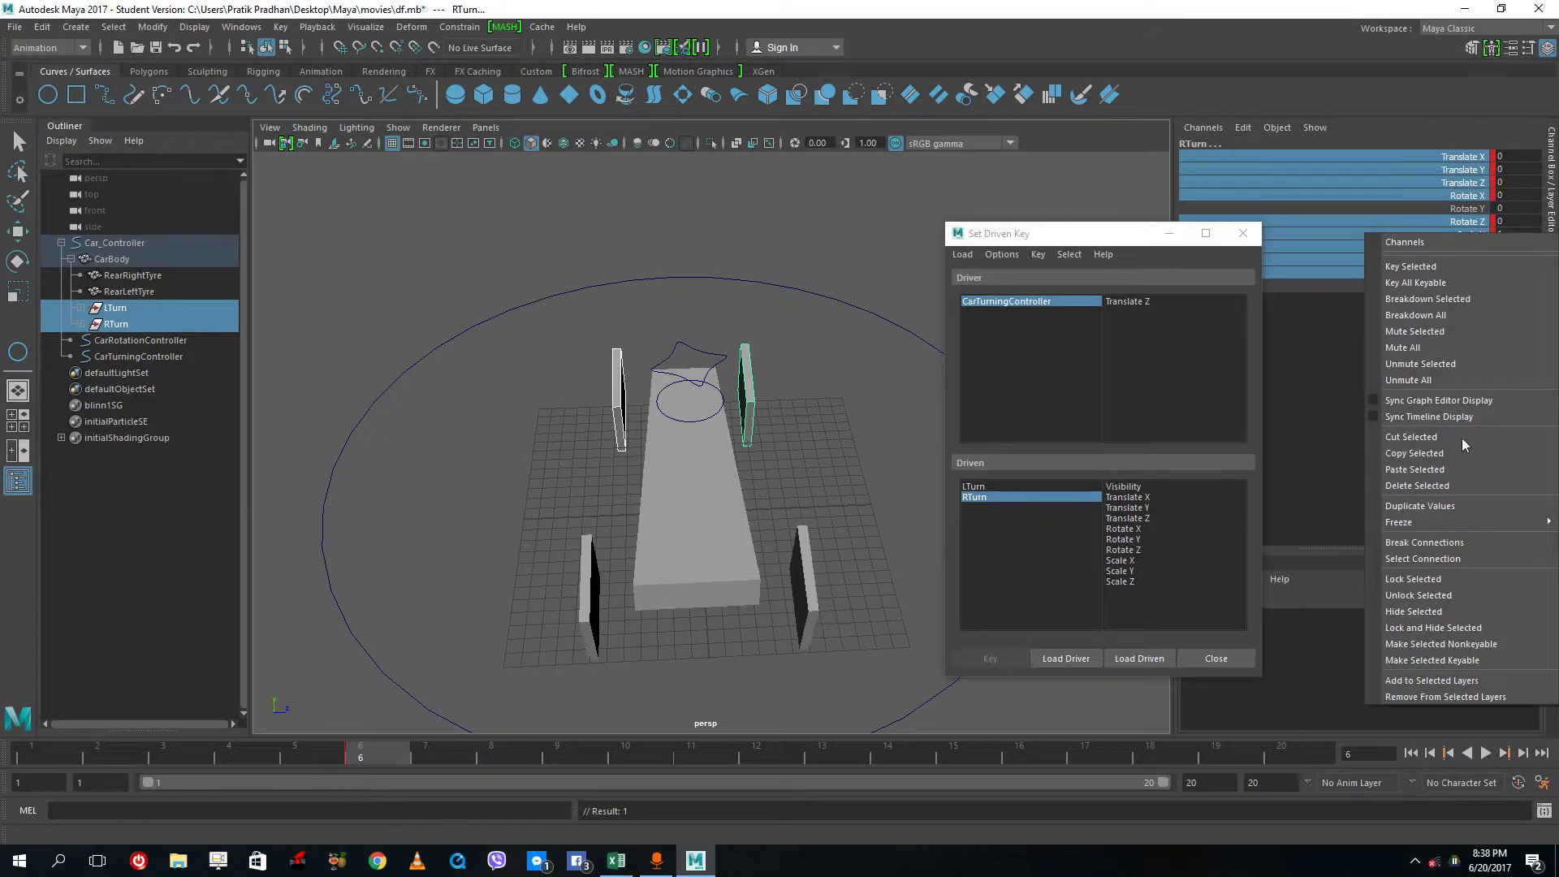
# Step: Lock the selected channels and turn the front tyres to Rotate Y 20
pyautogui.click(1413, 579)
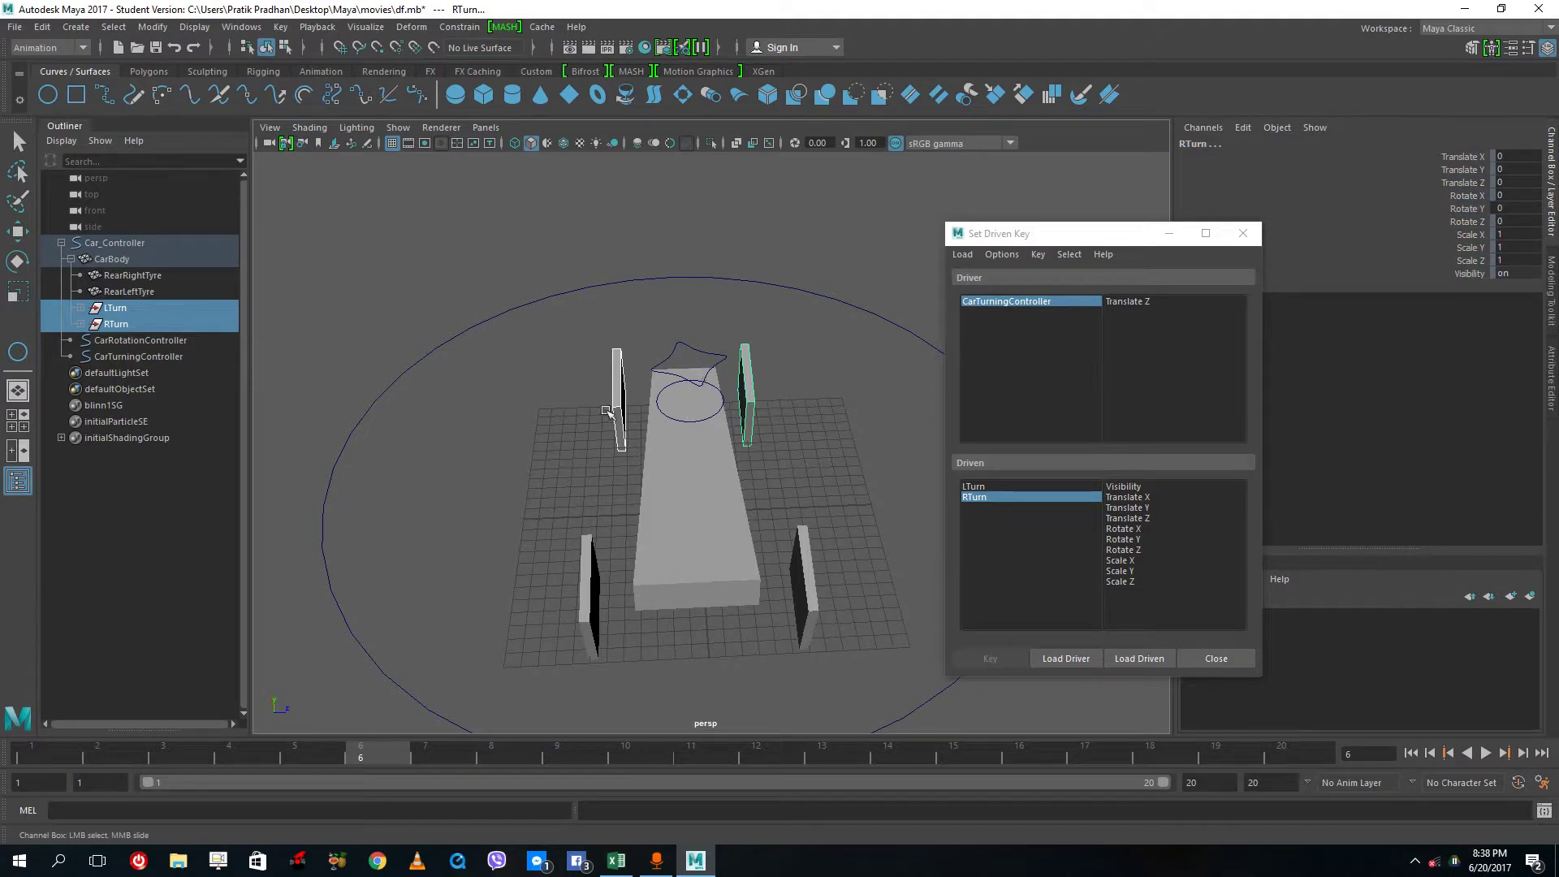
pyautogui.click(1465, 209)
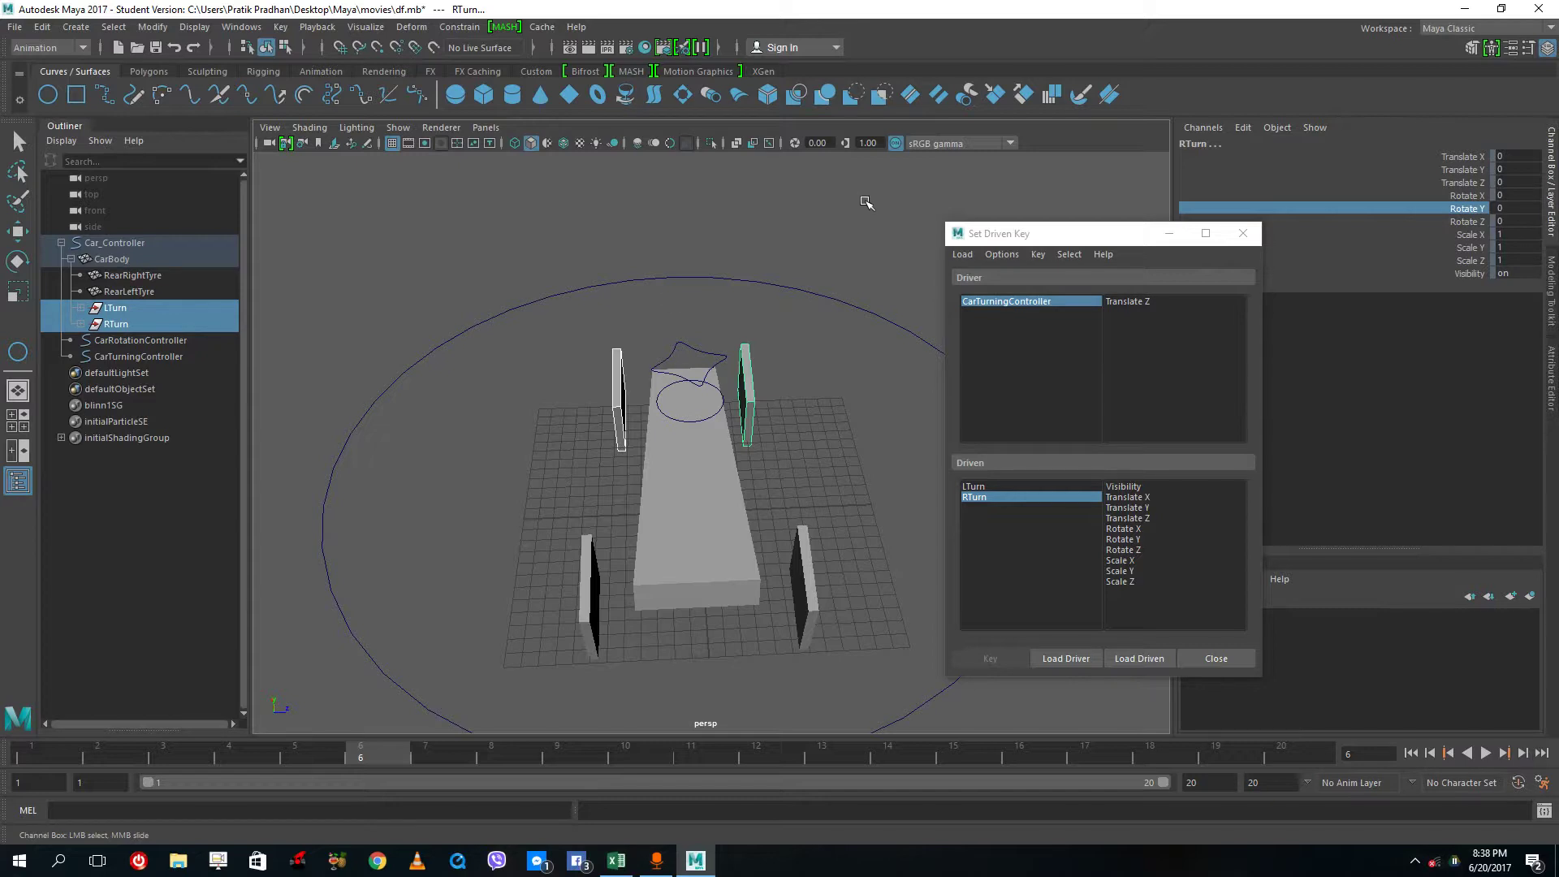
pyautogui.press('e')
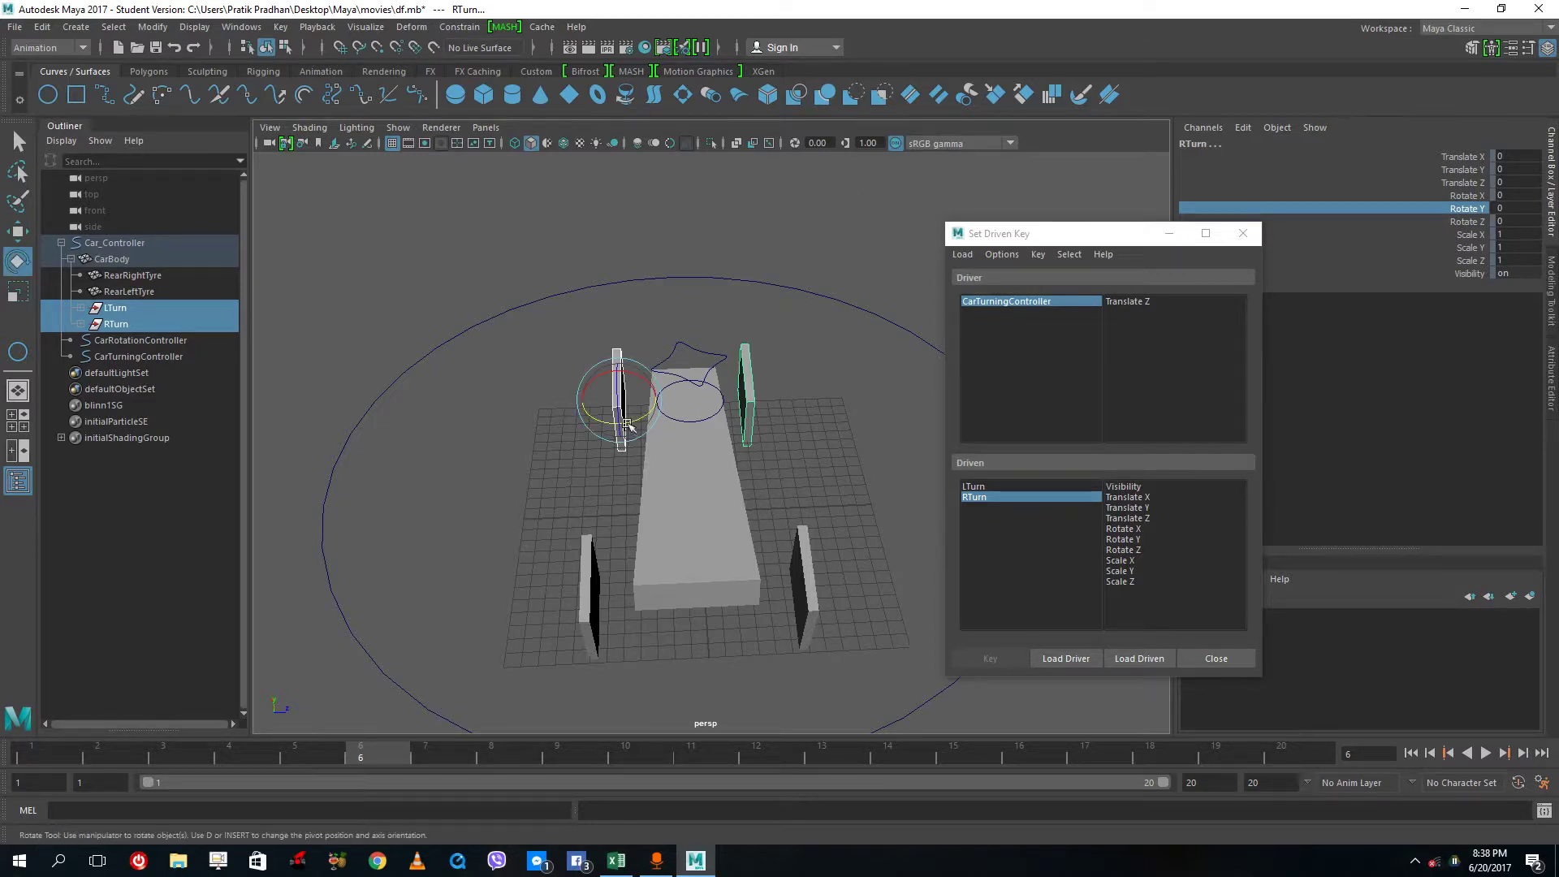
pyautogui.moveTo(627, 424); pyautogui.dragTo(1431, 230)
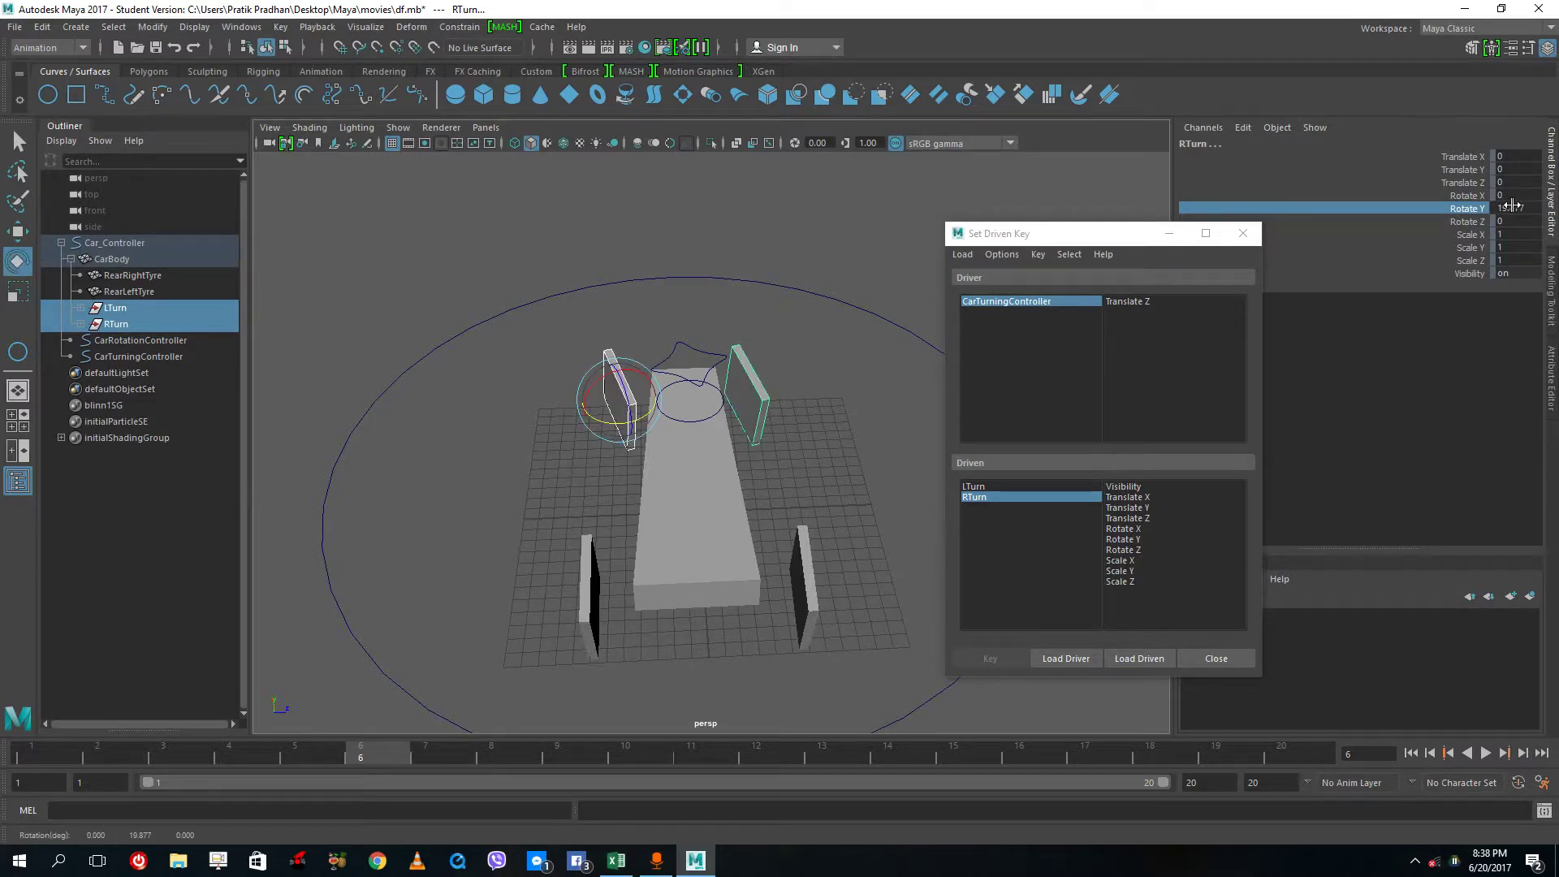
pyautogui.click(1512, 208)
pyautogui.press('Return')
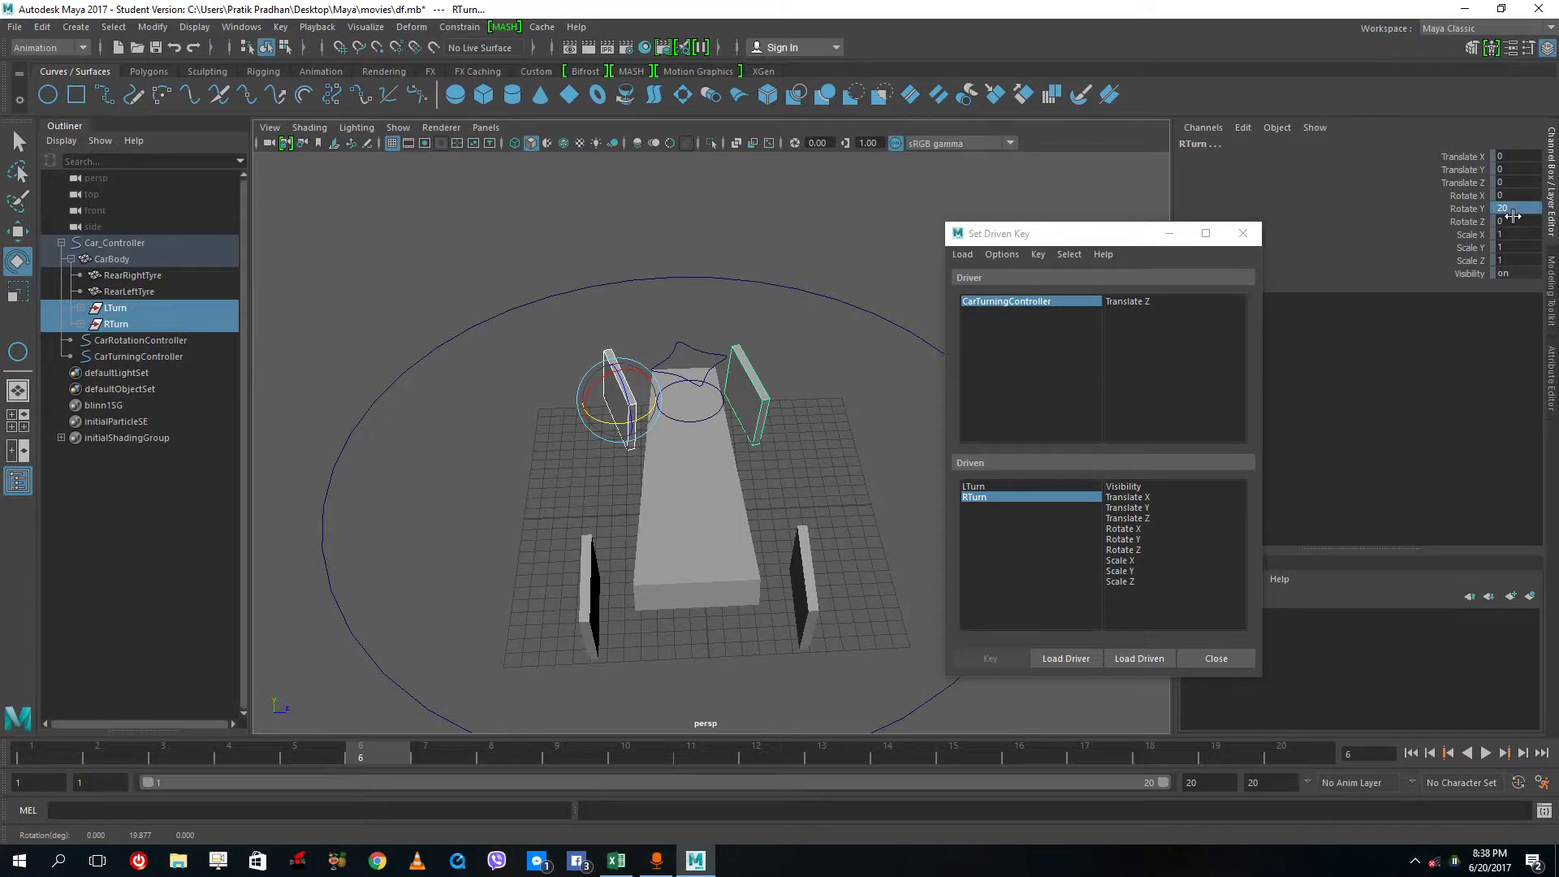
# Step: Slide CarTurningController to Translate Z -4.09 and load LTurn/RTurn Rotate Y as driven by its Translate Z
pyautogui.click(700, 420)
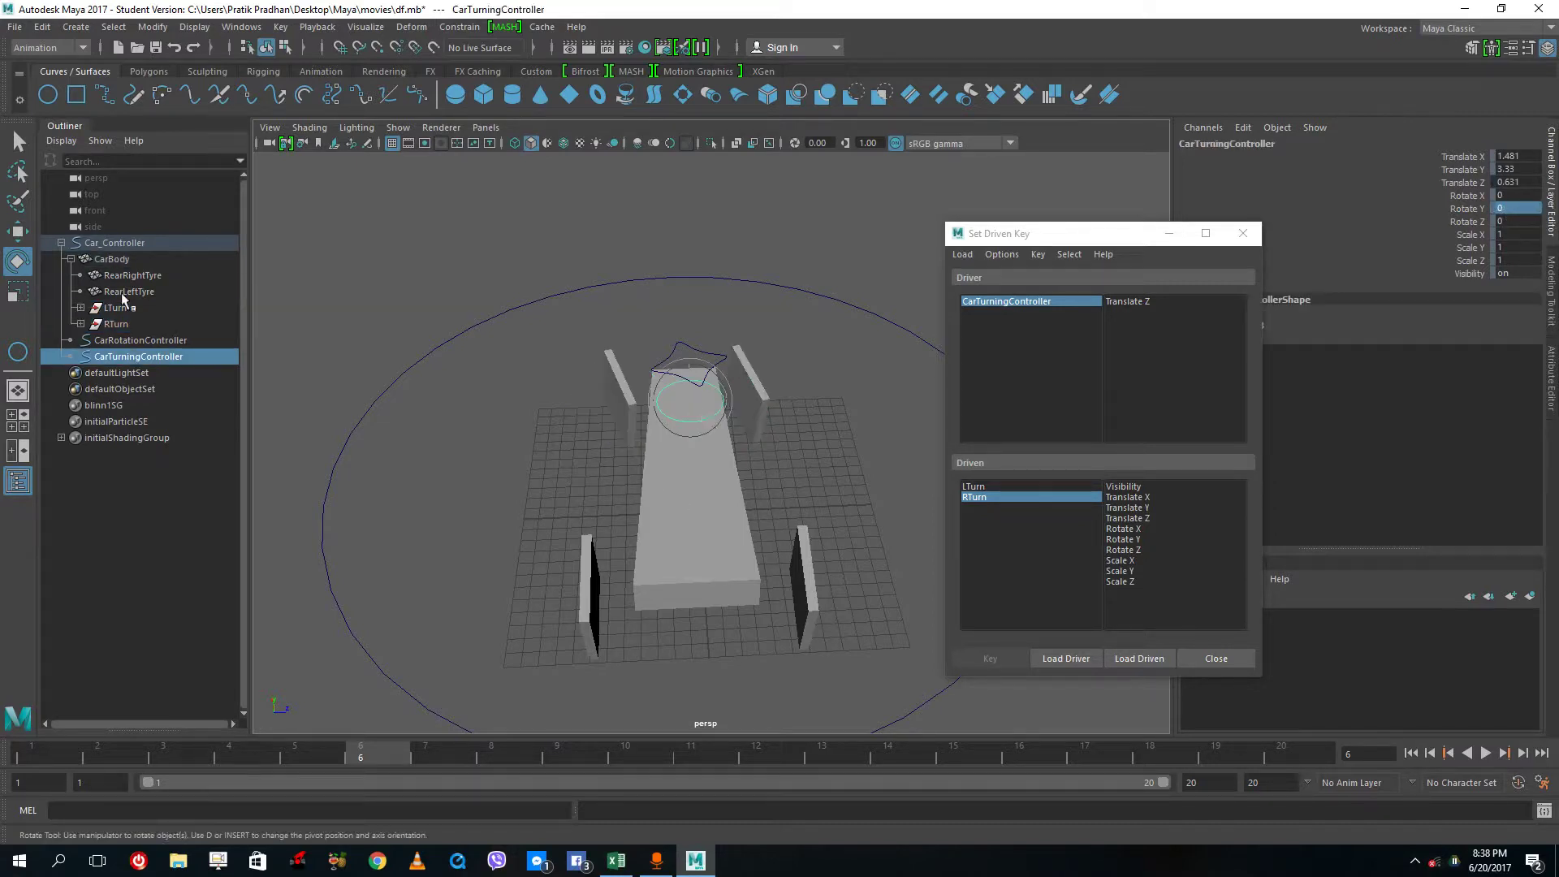
pyautogui.click(20, 233)
pyautogui.moveTo(719, 398); pyautogui.dragTo(646, 400)
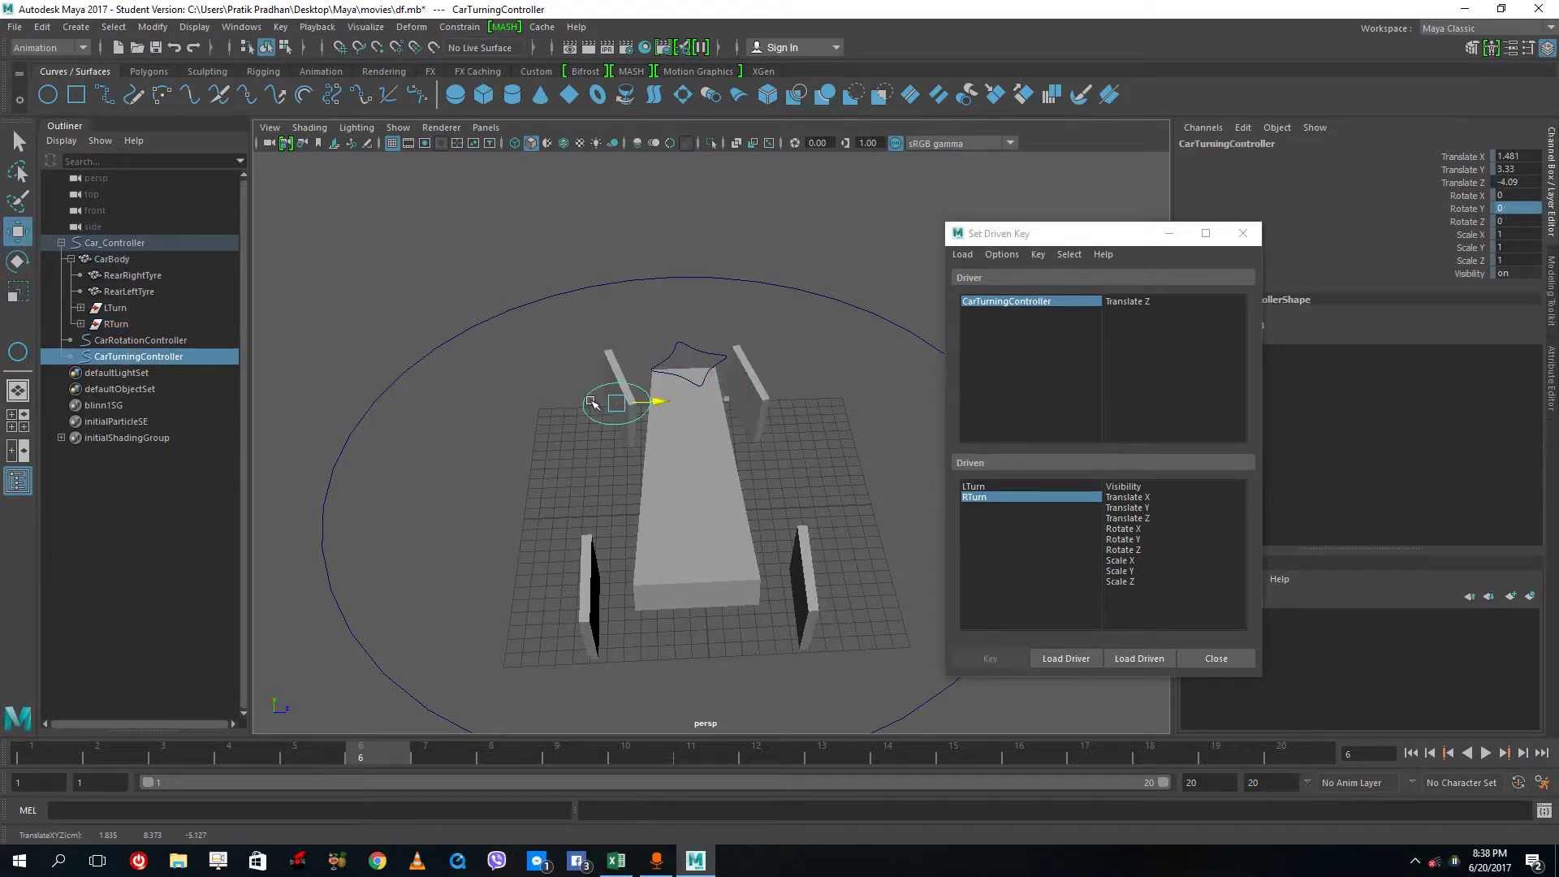
pyautogui.click(133, 307)
pyautogui.keyDown('shift'); pyautogui.click(130, 324); pyautogui.keyUp('shift')
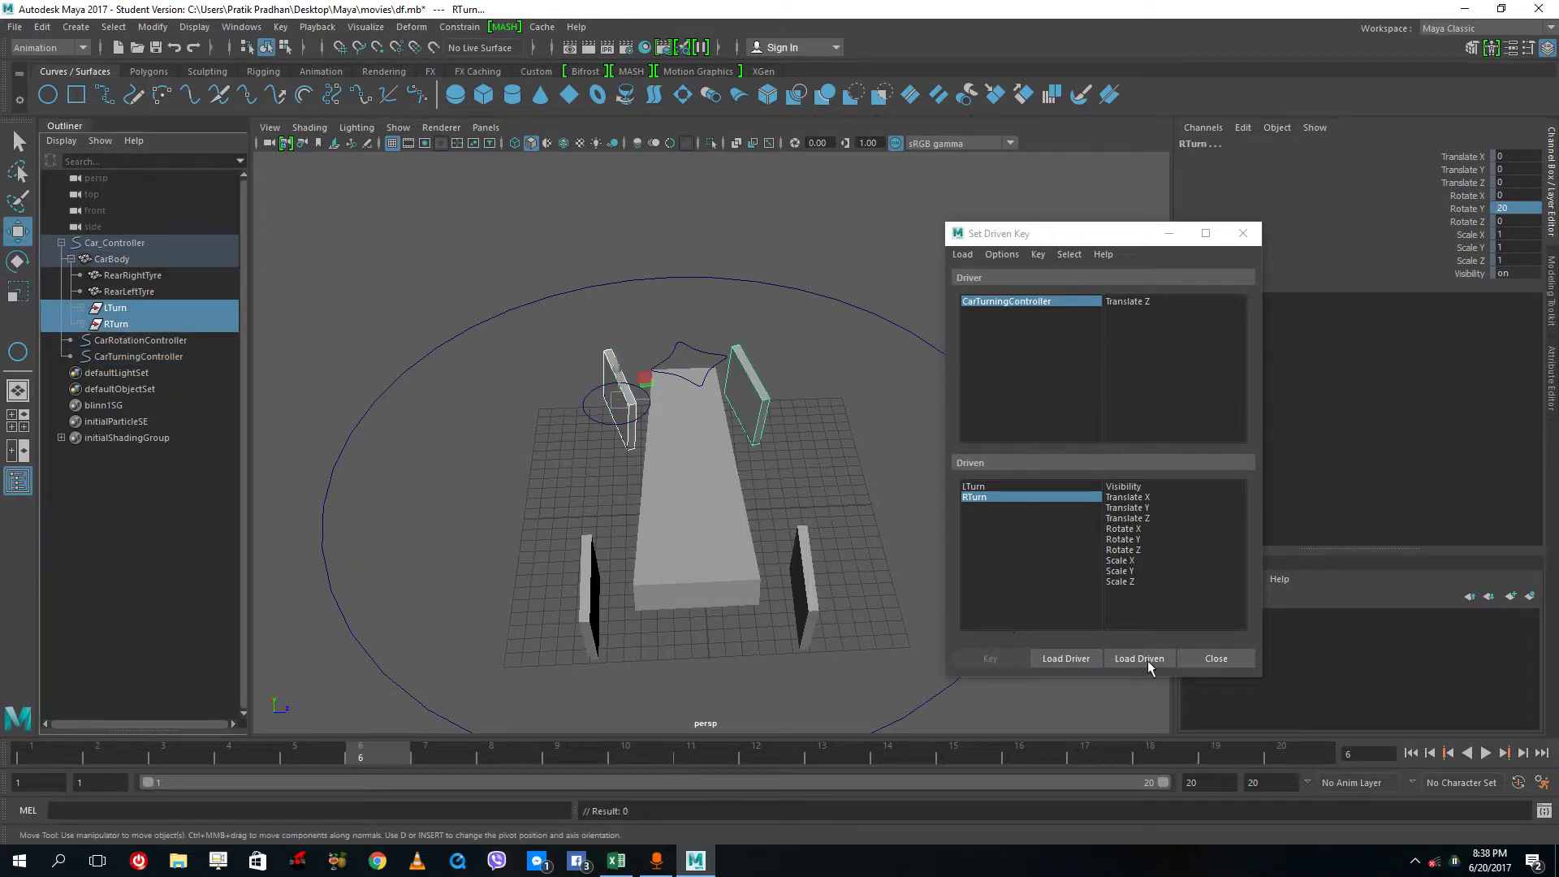
pyautogui.click(1007, 487)
pyautogui.keyDown('shift'); pyautogui.click(1004, 496); pyautogui.keyUp('shift')
pyautogui.click(1125, 486)
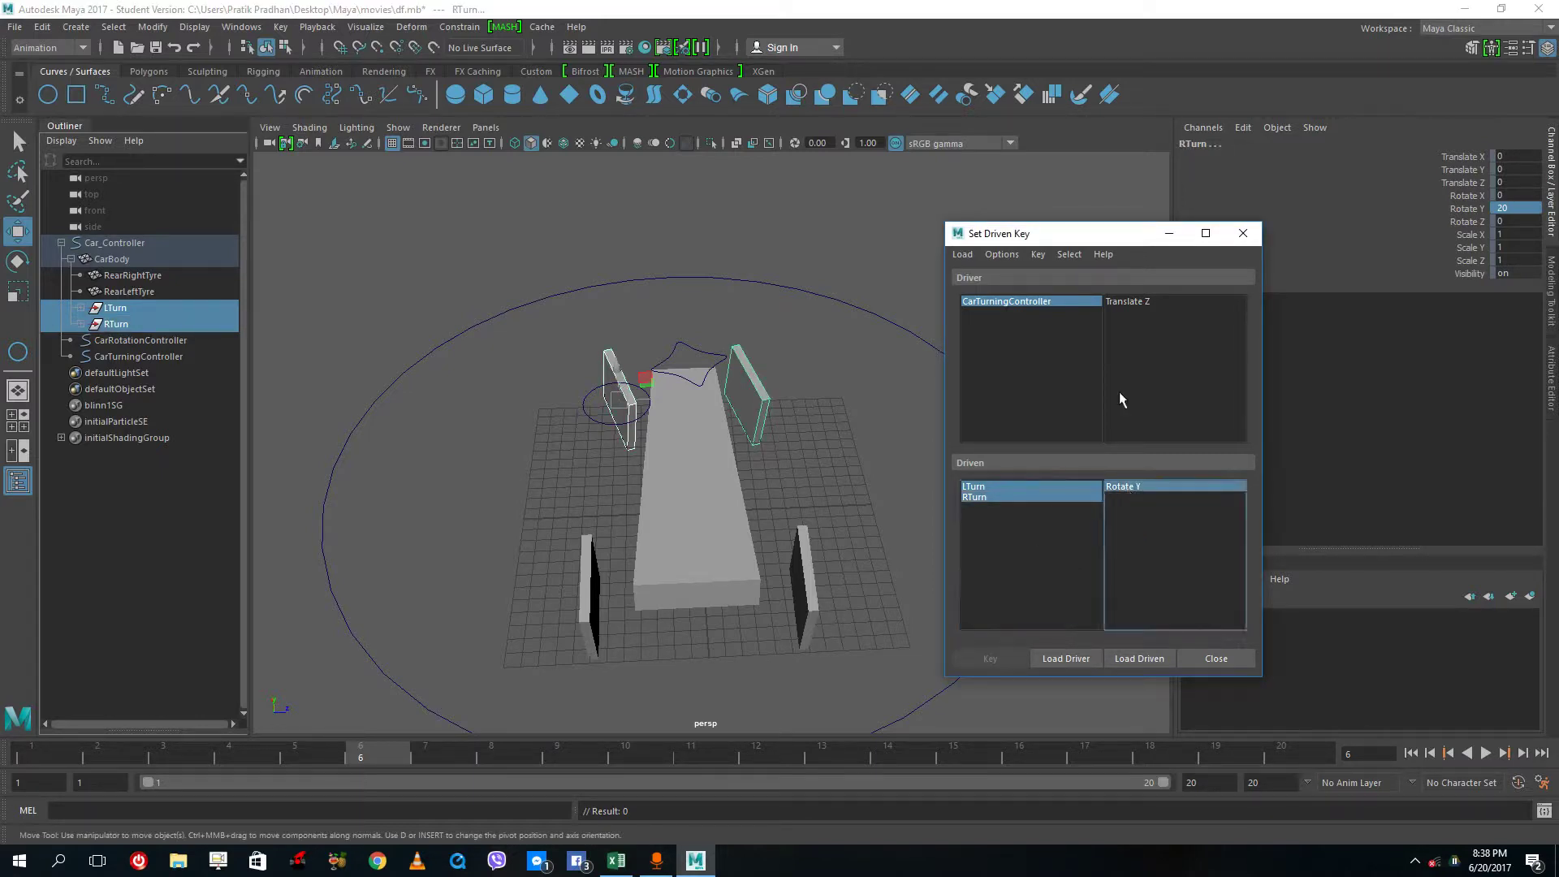
pyautogui.click(1120, 307)
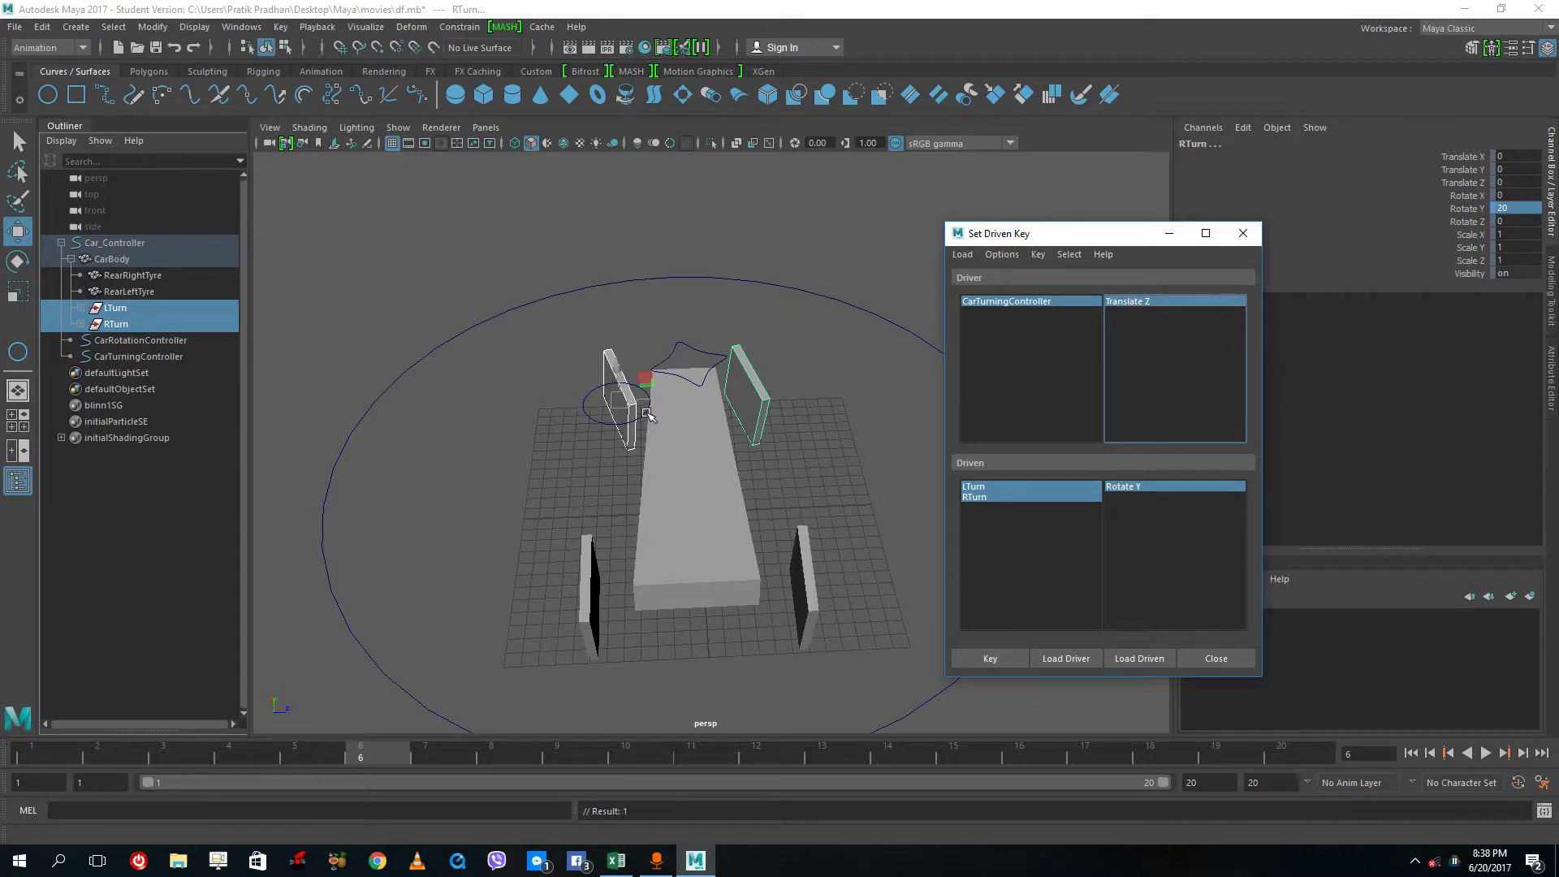
# Step: With the controller at Translate Z 5.74, set both front tyres to Rotate Y -20 and key it
pyautogui.click(646, 412)
pyautogui.moveTo(660, 403); pyautogui.dragTo(813, 398)
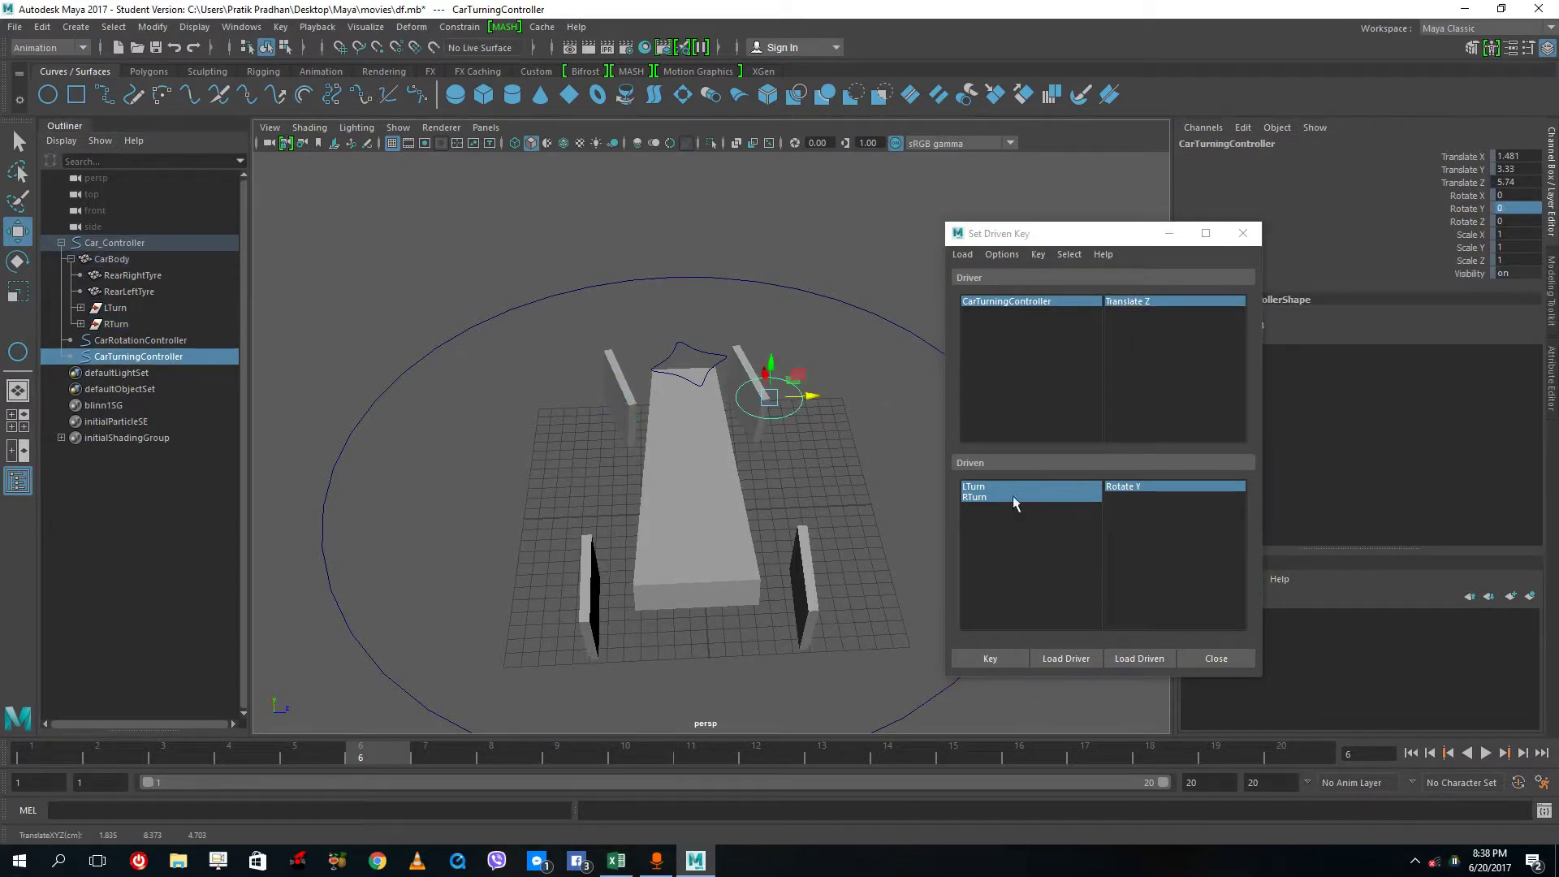
pyautogui.moveTo(1015, 488); pyautogui.dragTo(1037, 497)
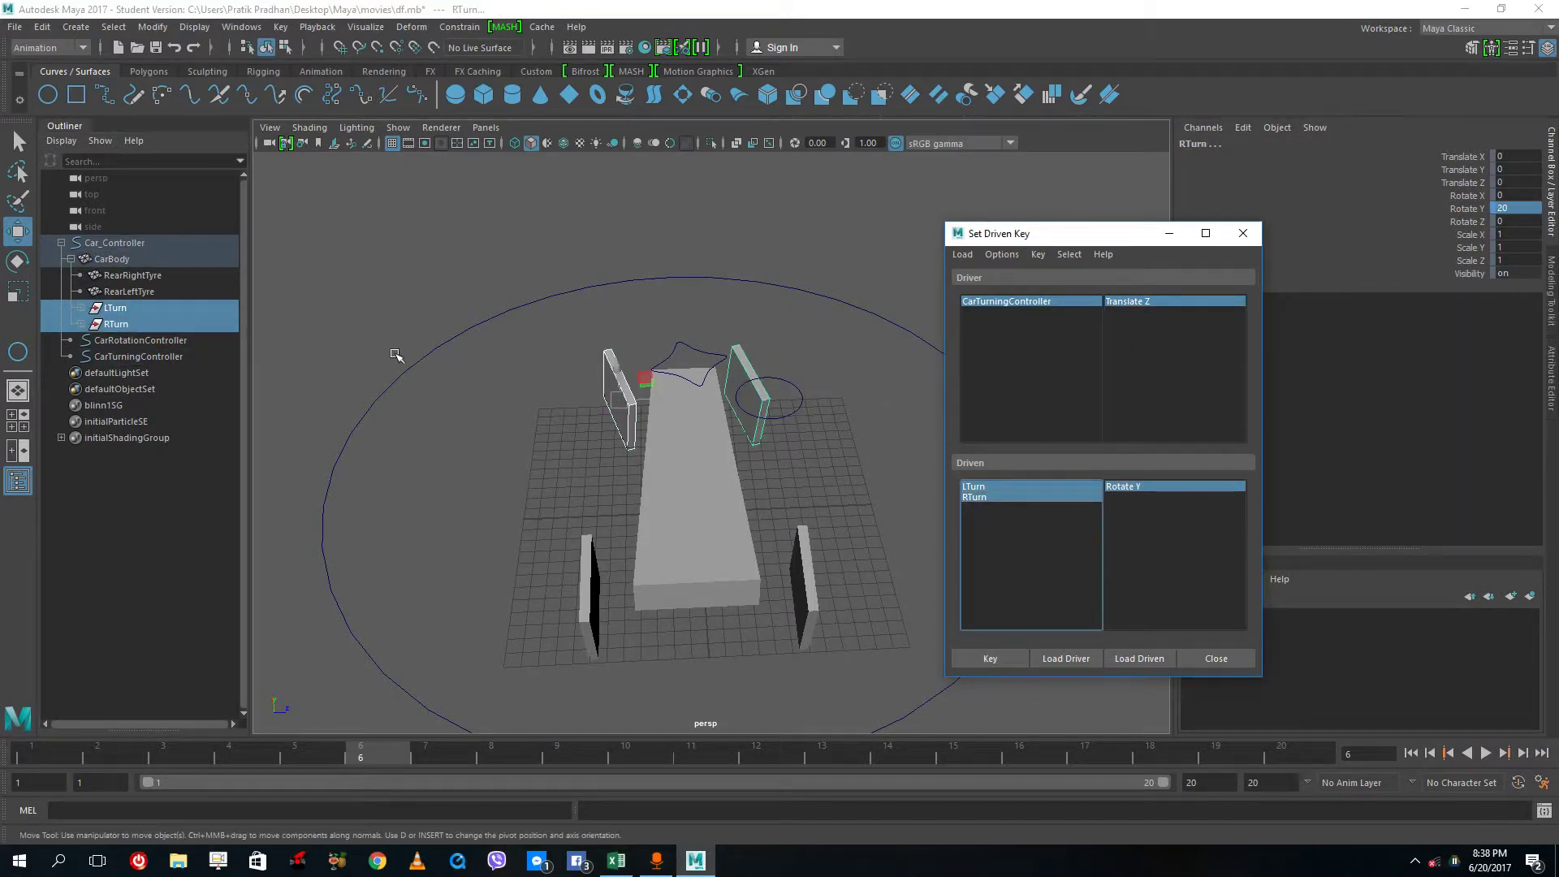
pyautogui.press('e')
pyautogui.moveTo(605, 429); pyautogui.dragTo(509, 408)
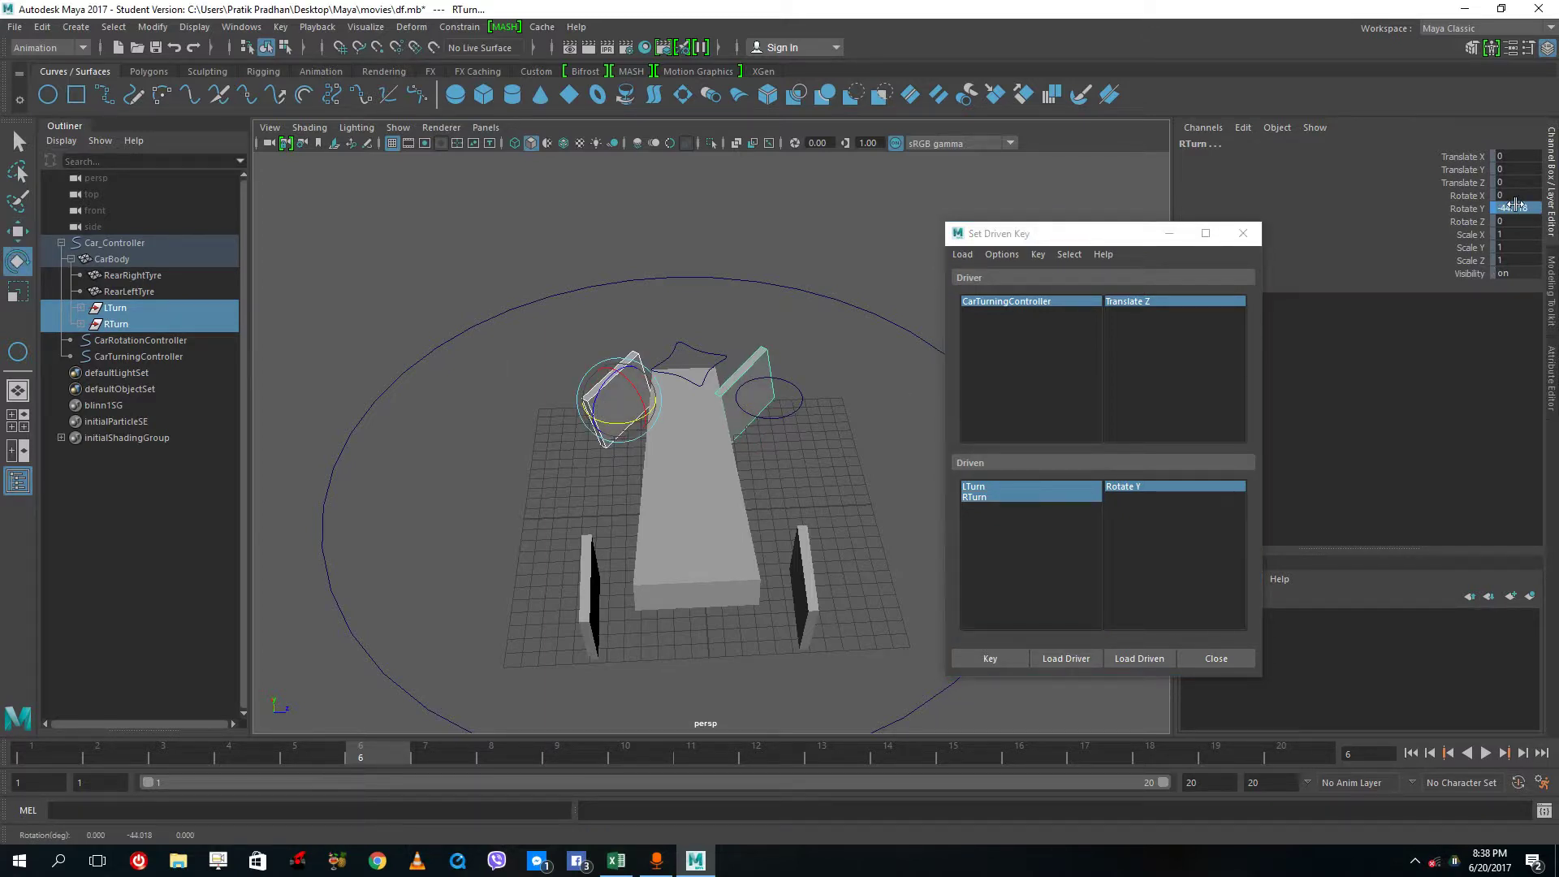
pyautogui.doubleClick(1516, 206)
pyautogui.write('-20')
pyautogui.press('Return')
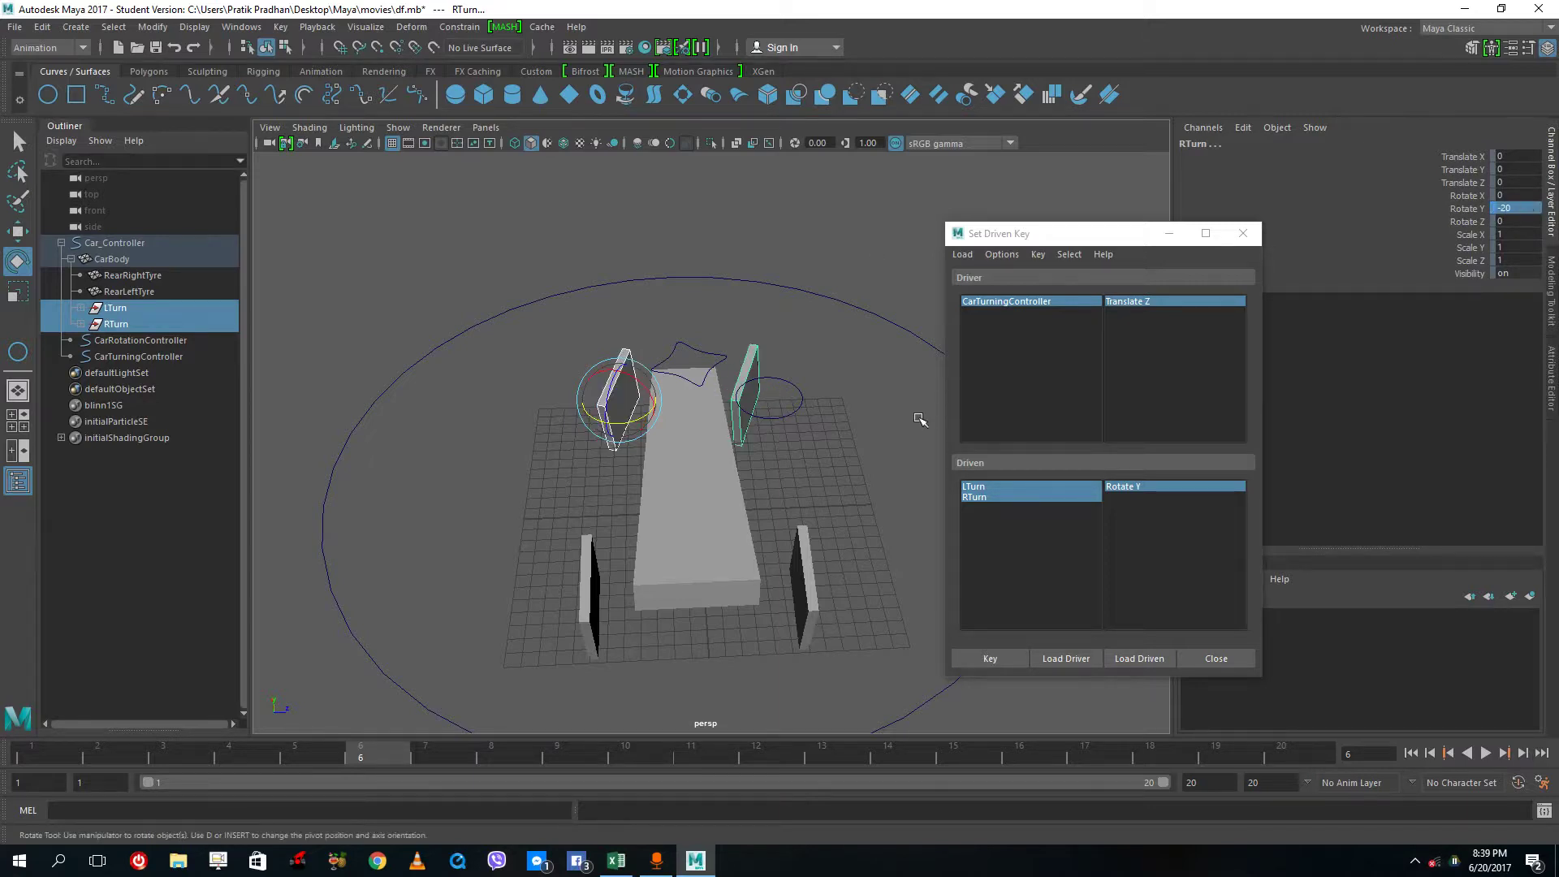
pyautogui.click(984, 660)
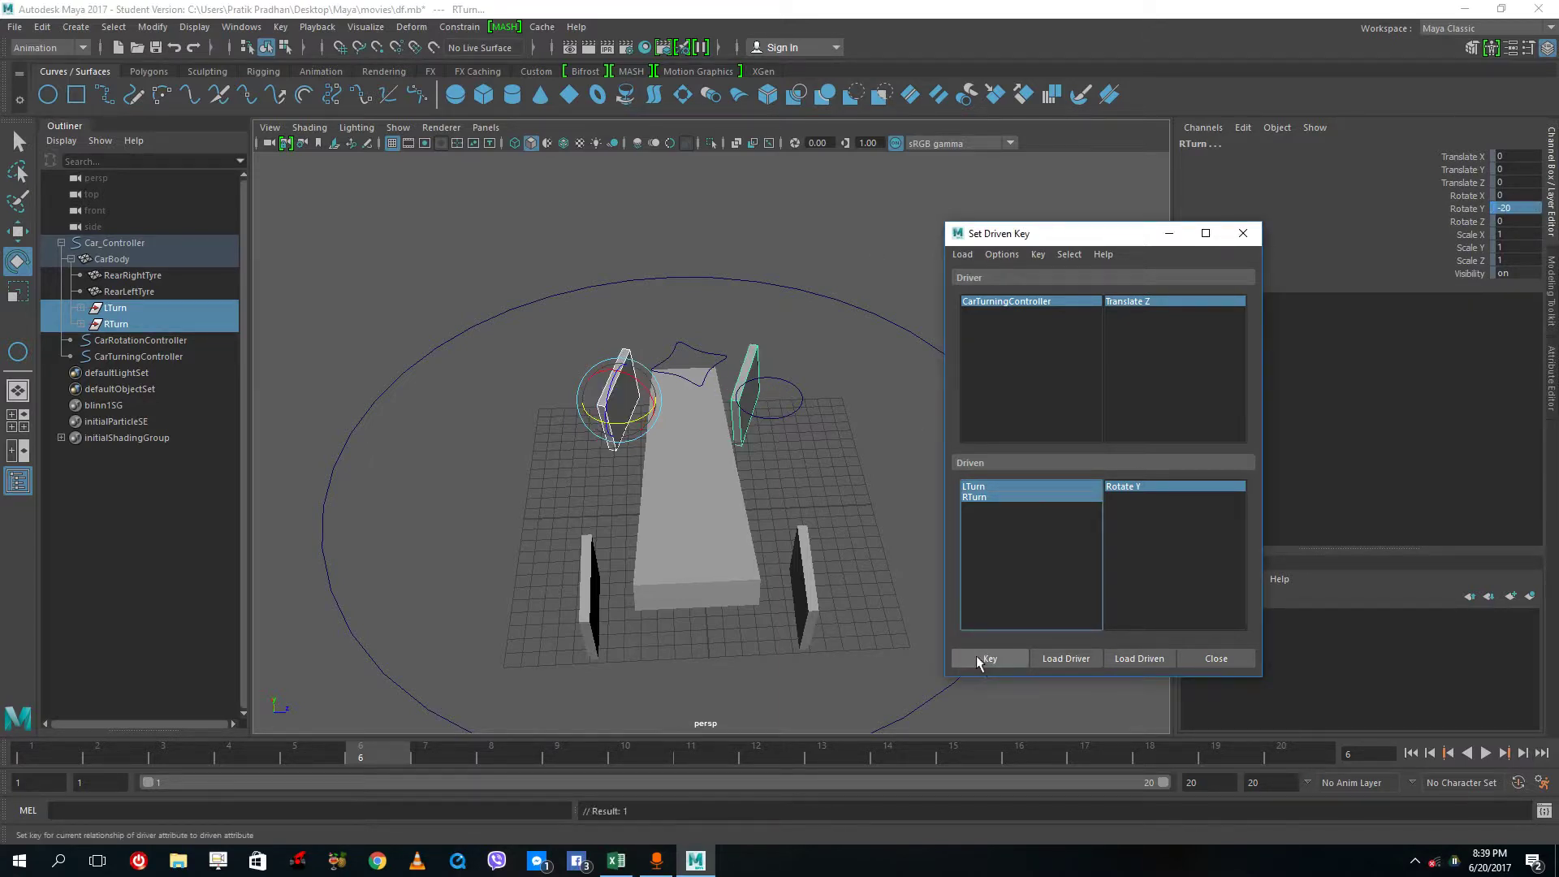
# Step: Test the steering by sliding CarTurningController along Z, then undo the test move
pyautogui.click(836, 428)
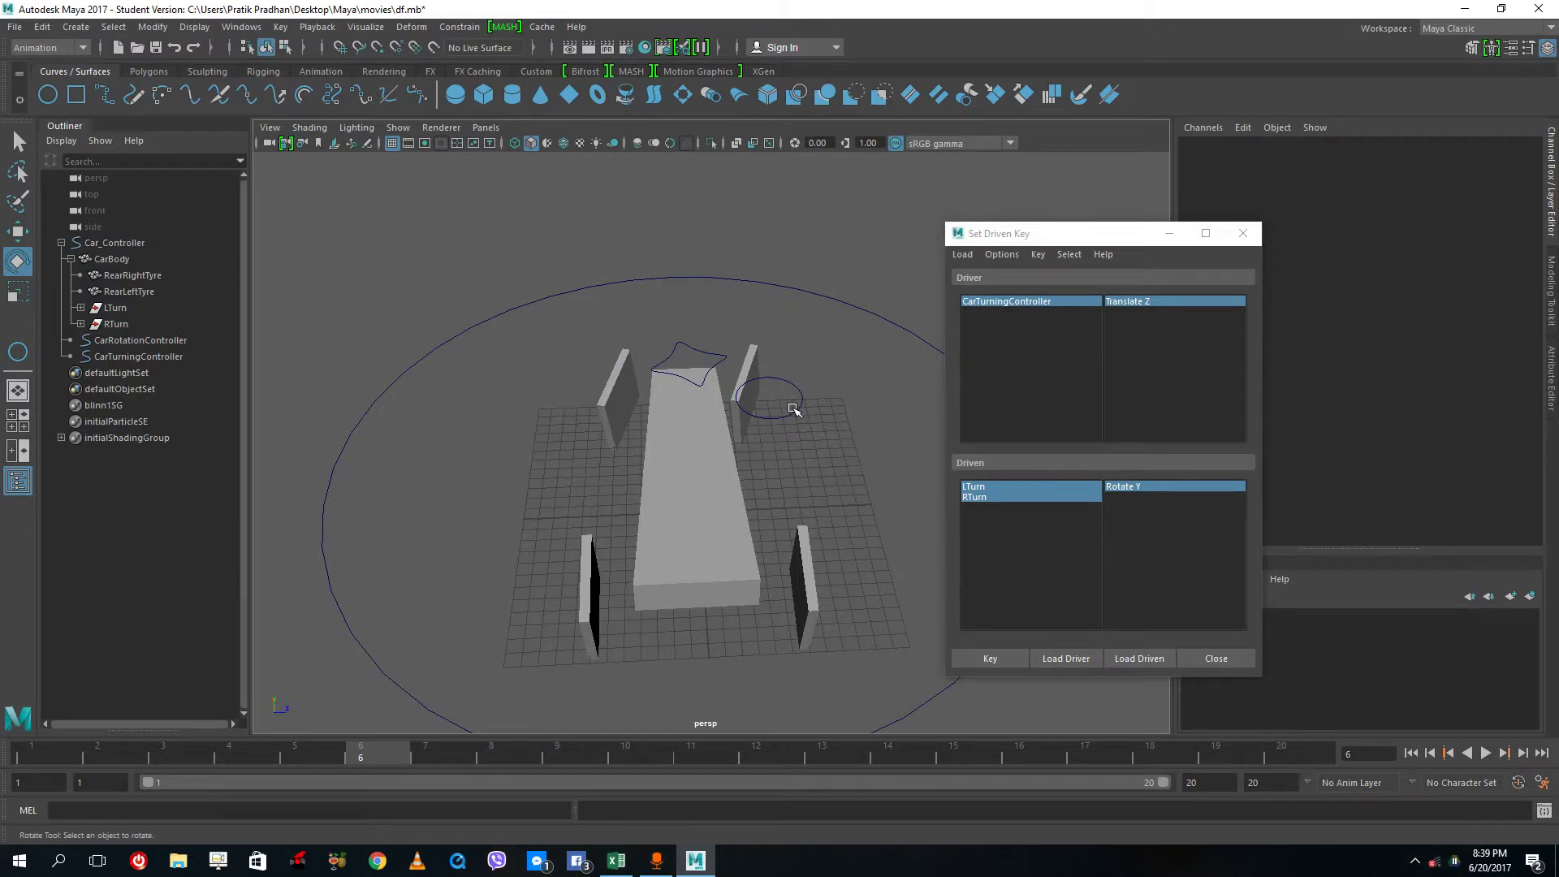
pyautogui.click(793, 409)
pyautogui.press('w')
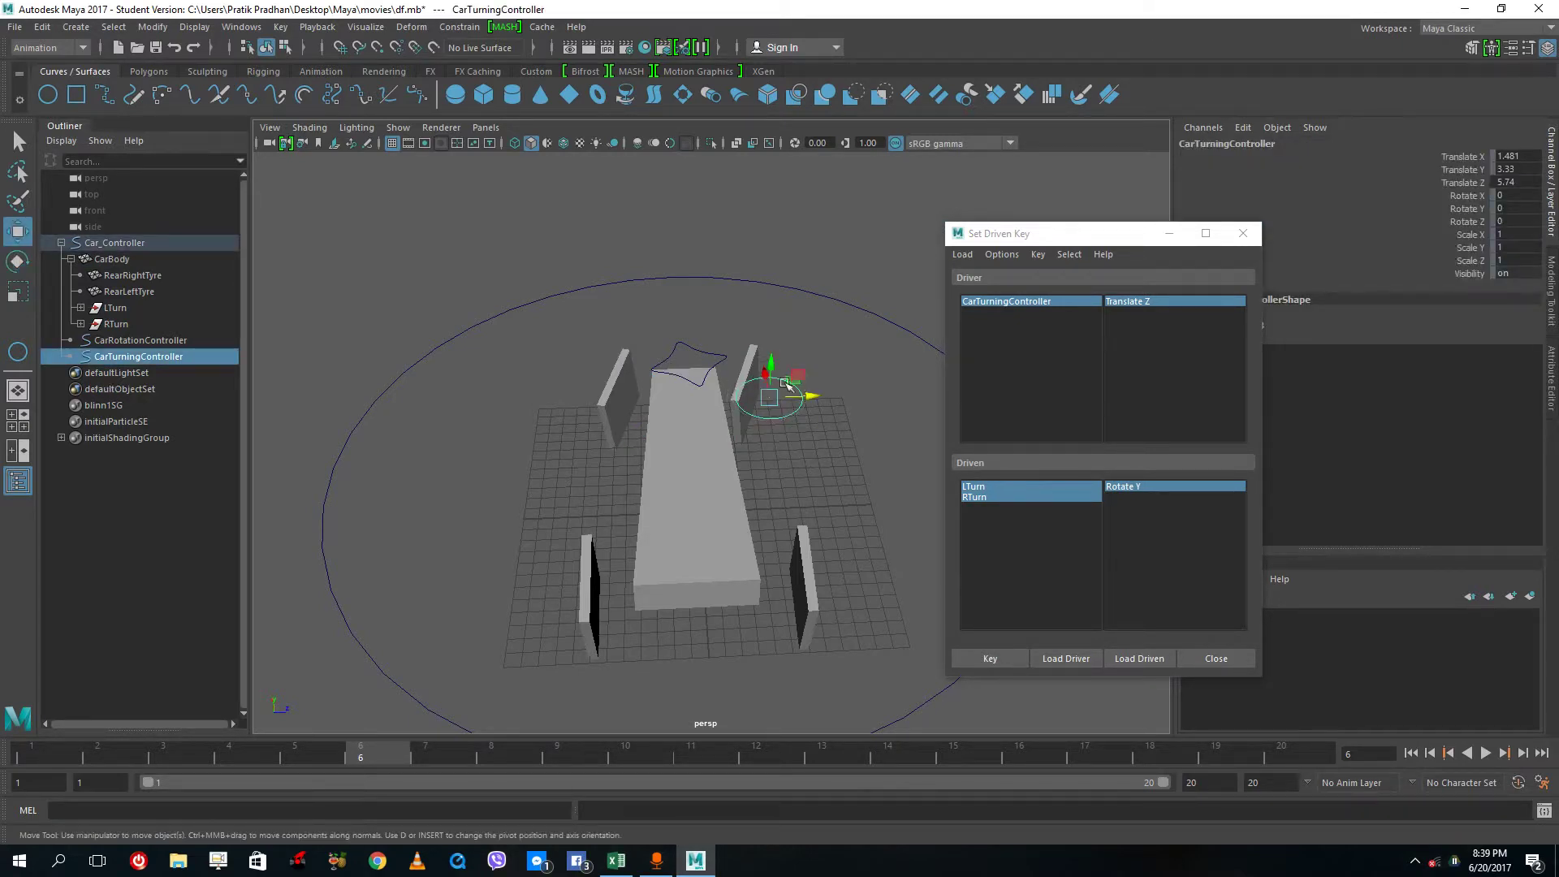
pyautogui.moveTo(812, 396); pyautogui.dragTo(1315, 266)
pyautogui.hotkey('ctrl', 'z')
pyautogui.click(706, 366)
pyautogui.press('e')
# Step: Close the driven key editor and draw a four-point EP curve, curve1, as the route
pyautogui.click(1245, 234)
pyautogui.keyDown('alt'); pyautogui.moveTo(685, 503); pyautogui.dragTo(697, 554); pyautogui.keyUp('alt')
pyautogui.scroll(-10, 762, 525)
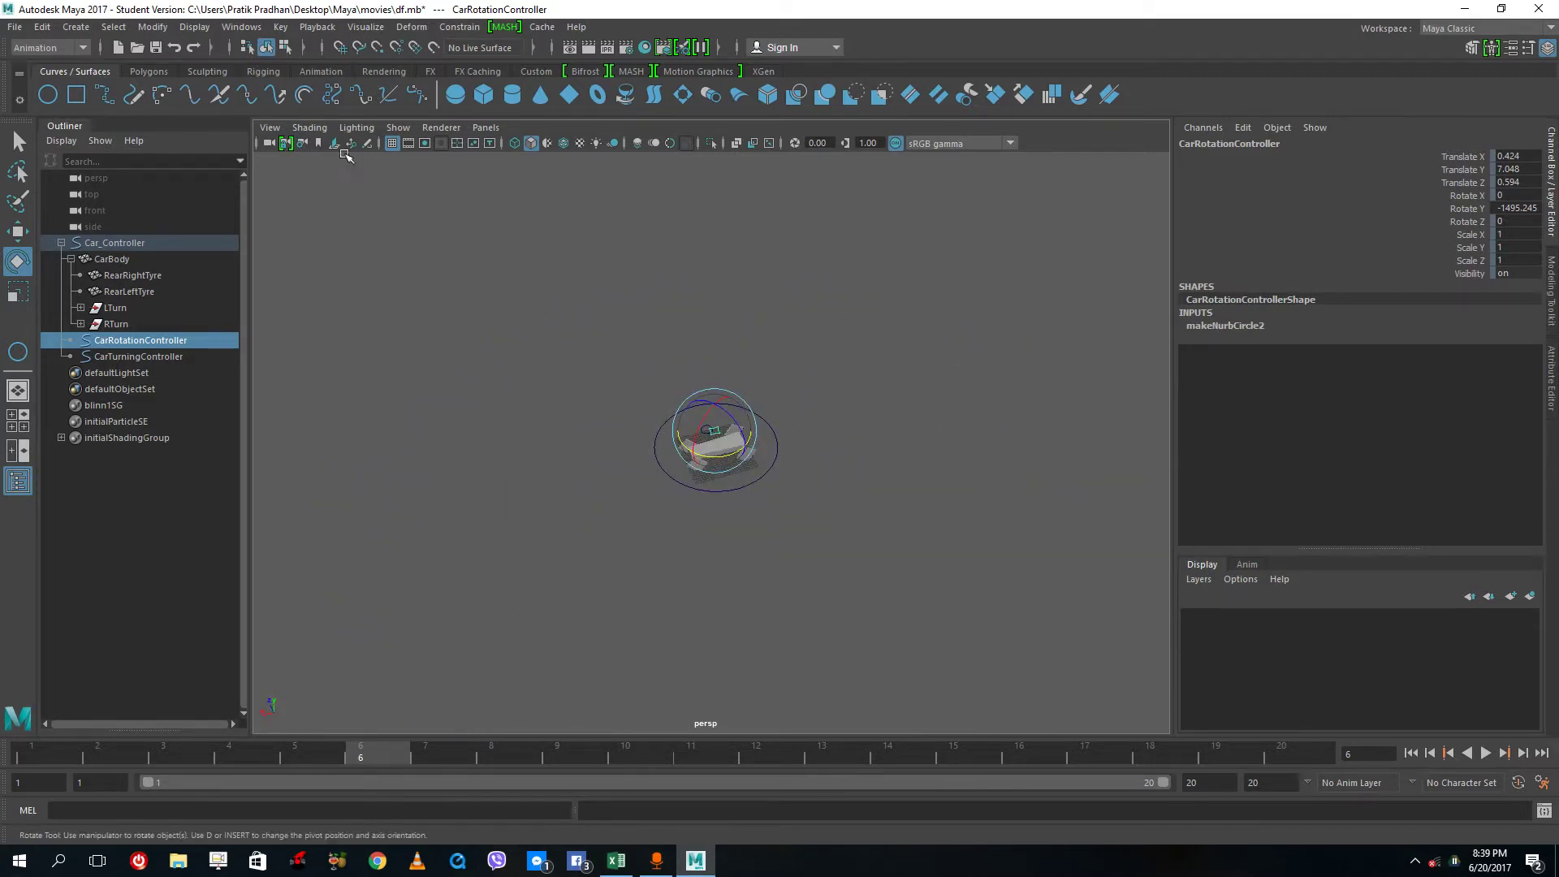
pyautogui.click(106, 96)
pyautogui.click(685, 470)
pyautogui.click(490, 461)
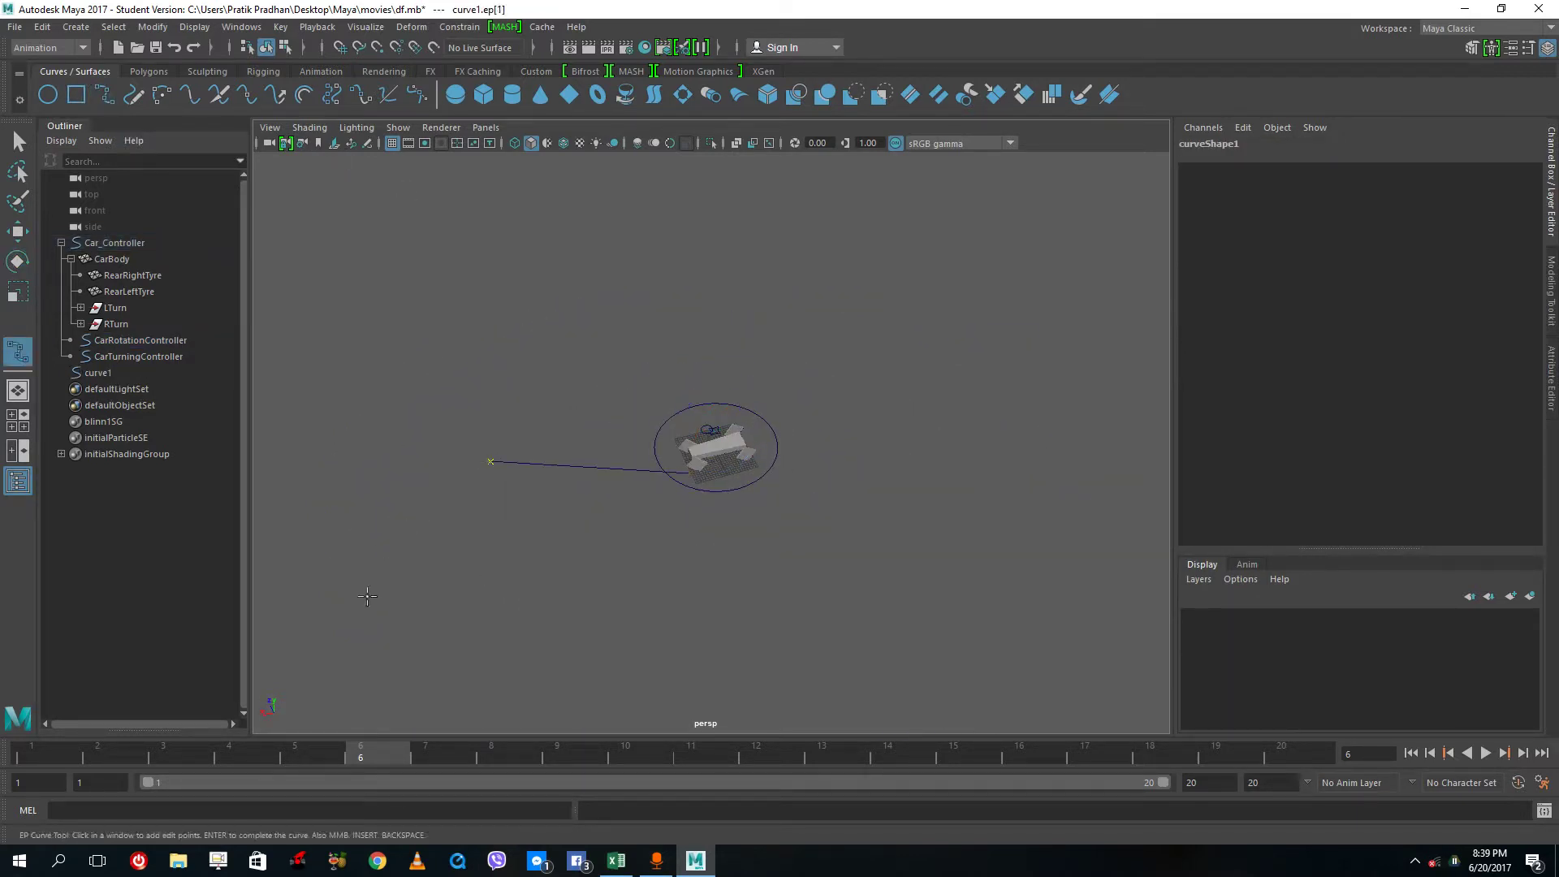
pyautogui.click(365, 603)
pyautogui.click(493, 700)
pyautogui.press('Return')
# Step: Select Car_Controller and curve1, and set the playback end time to 200
pyautogui.press('e')
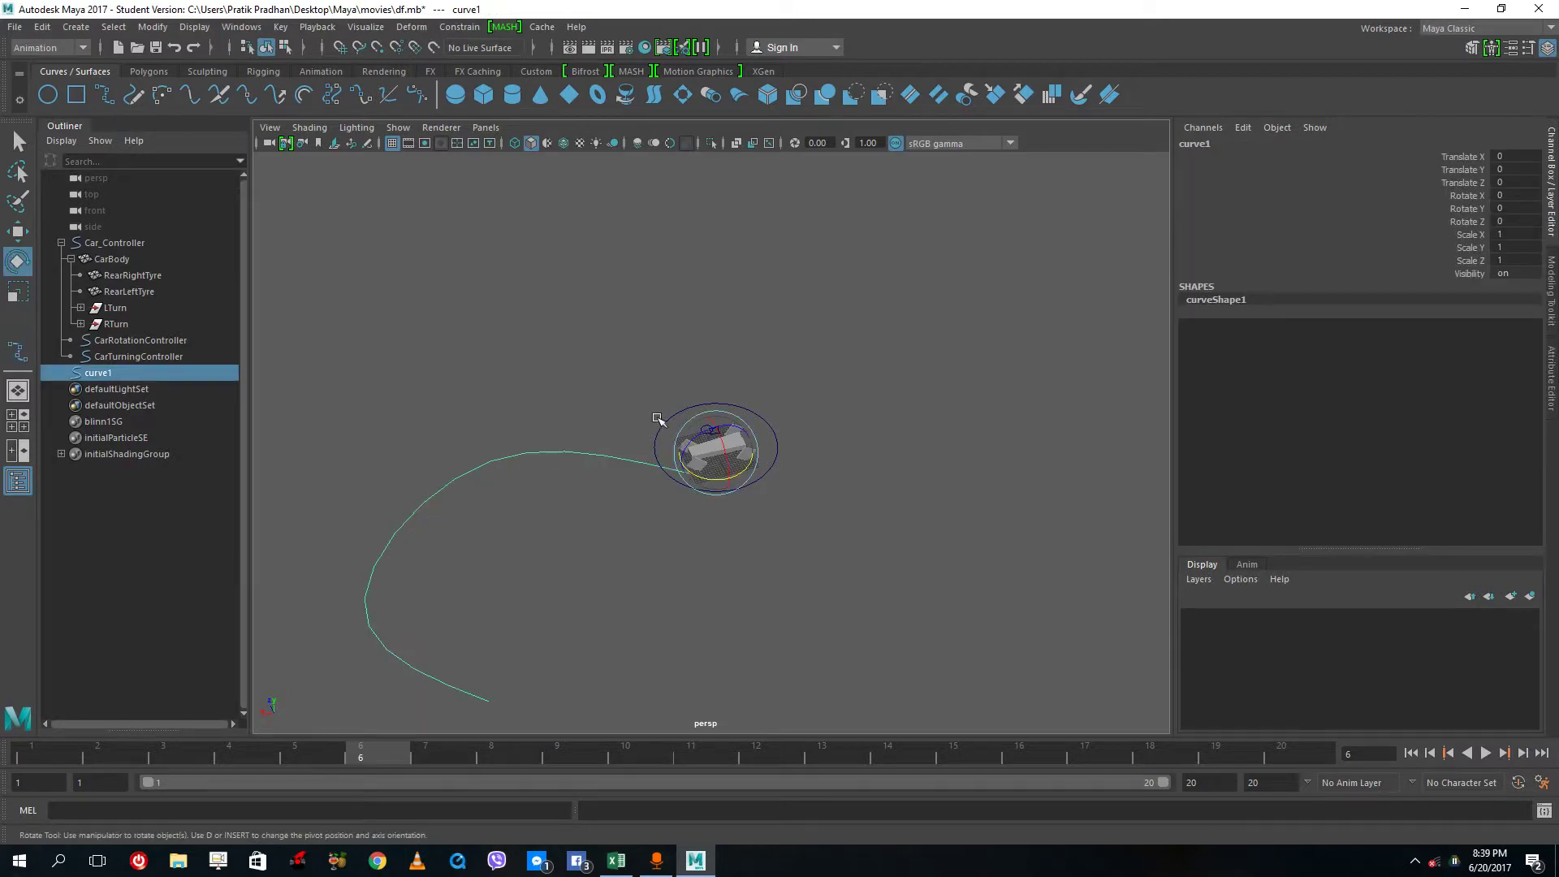
pyautogui.click(768, 422)
pyautogui.keyDown('shift'); pyautogui.click(618, 460); pyautogui.keyUp('shift')
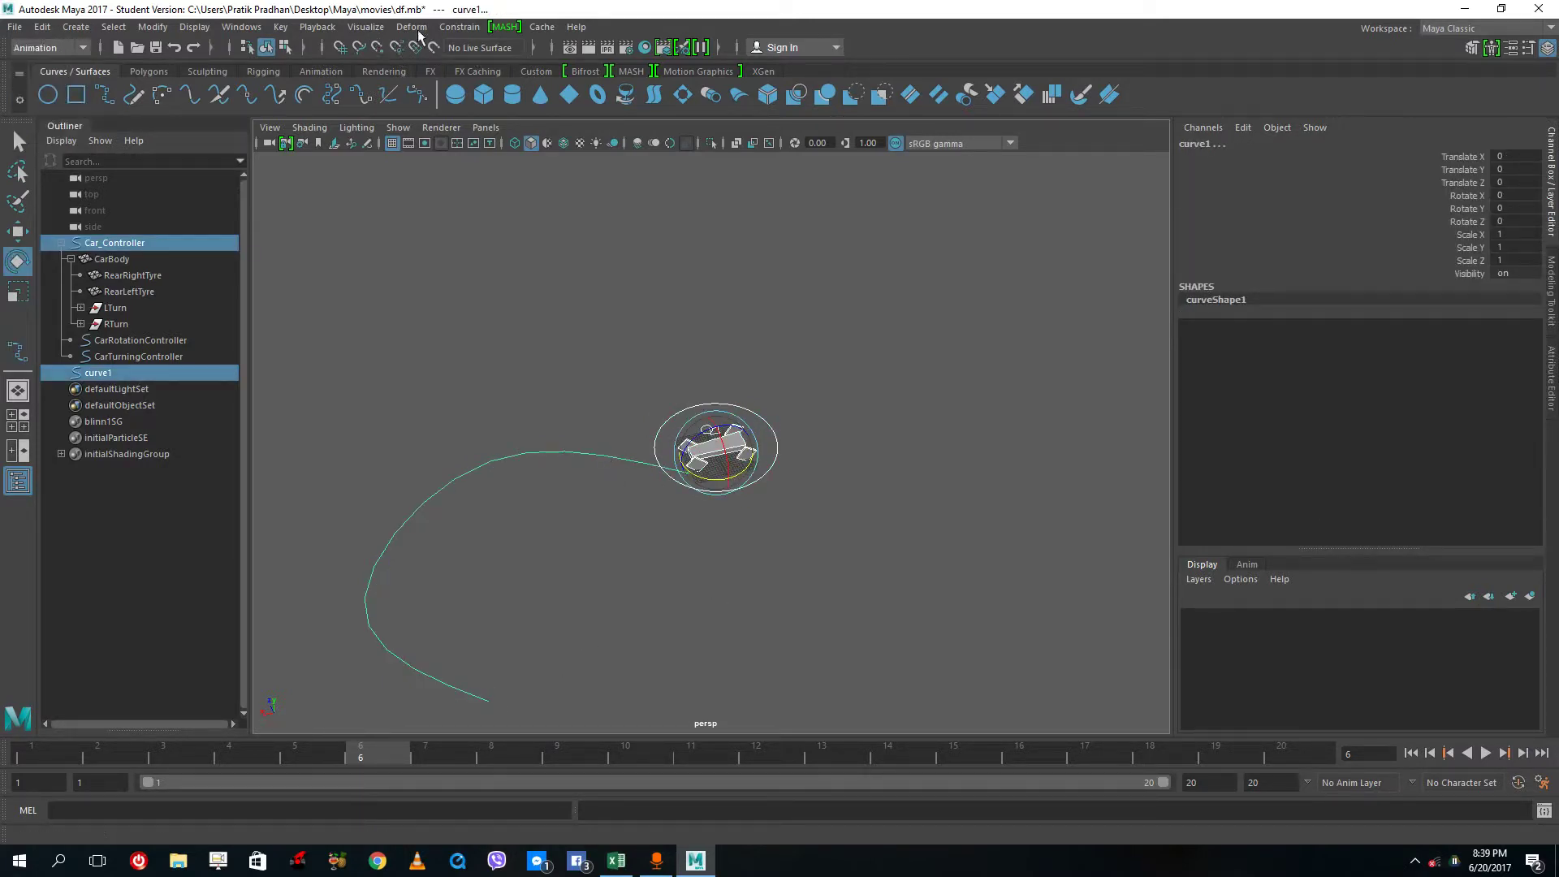
pyautogui.click(470, 31)
pyautogui.moveTo(573, 175)
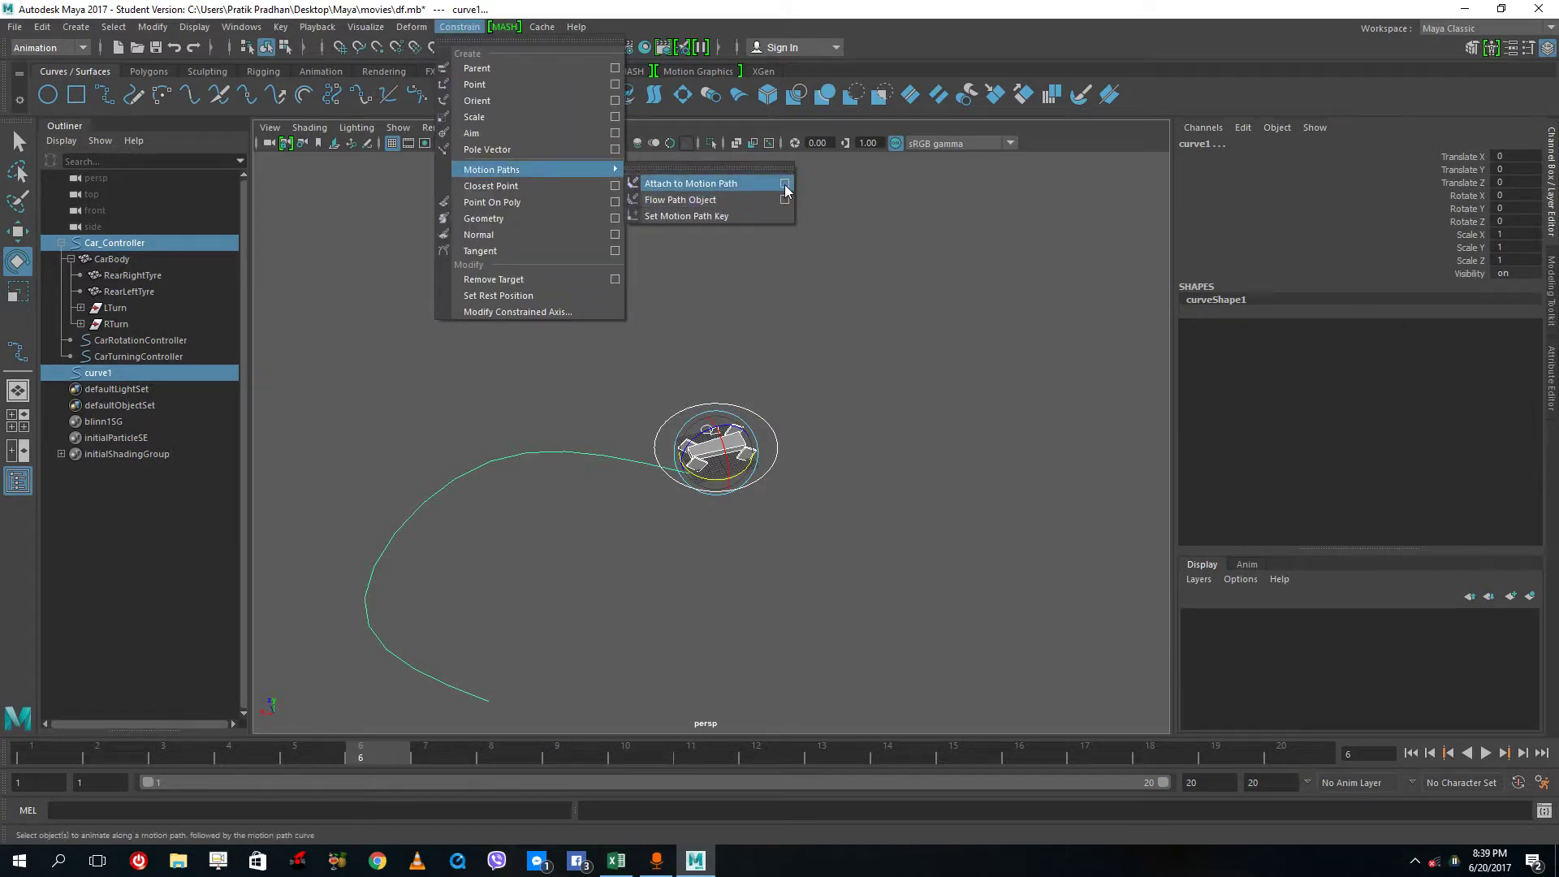
pyautogui.click(1202, 784)
pyautogui.moveTo(1202, 783); pyautogui.dragTo(1147, 782)
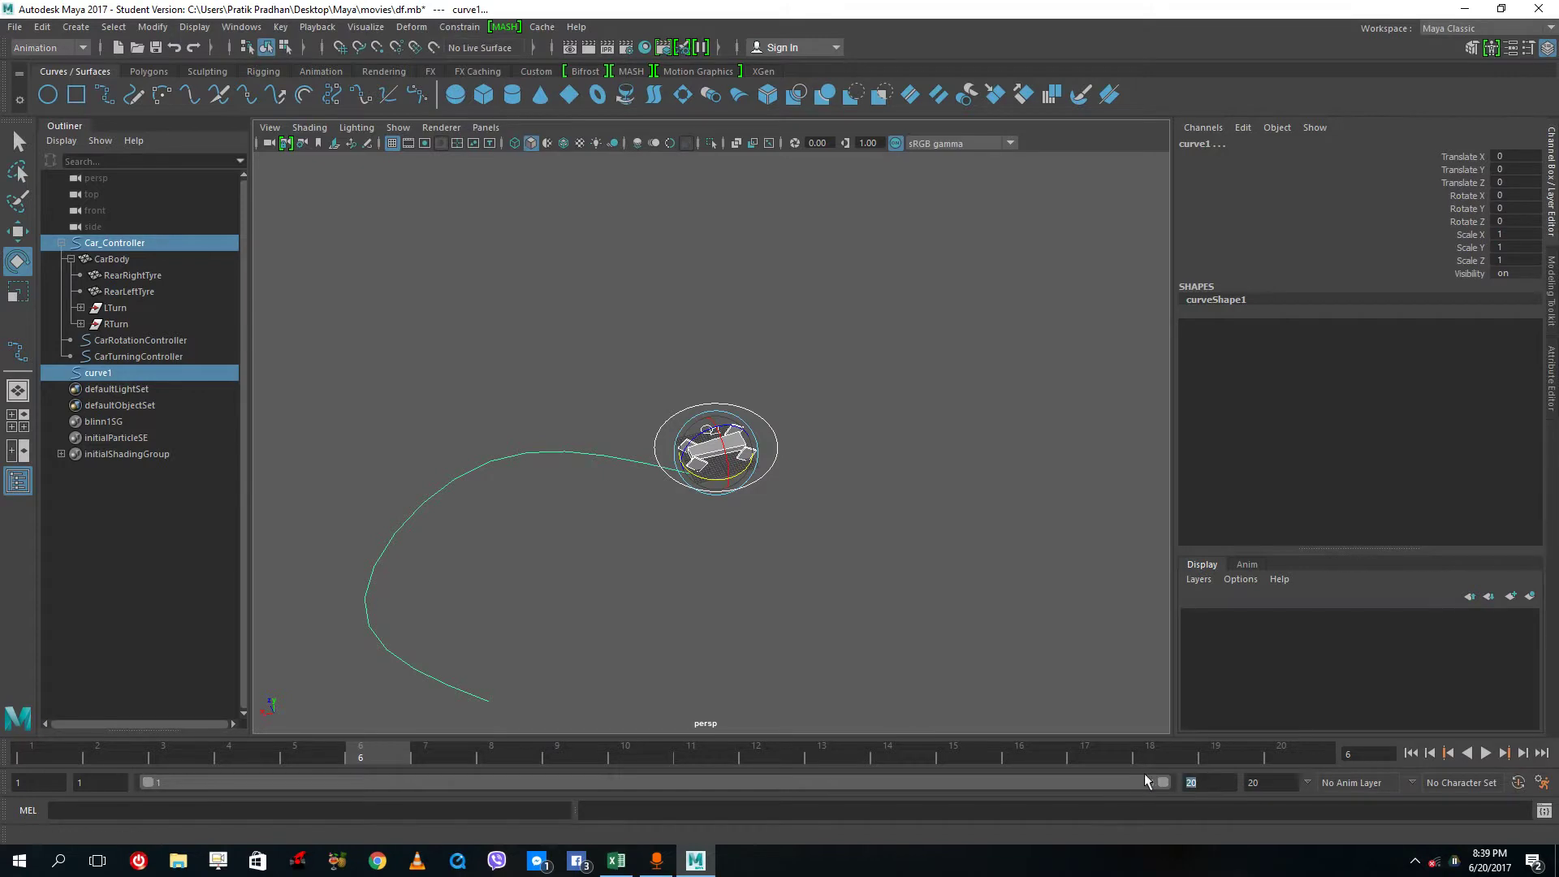
pyautogui.write('200')
pyautogui.press('Return')
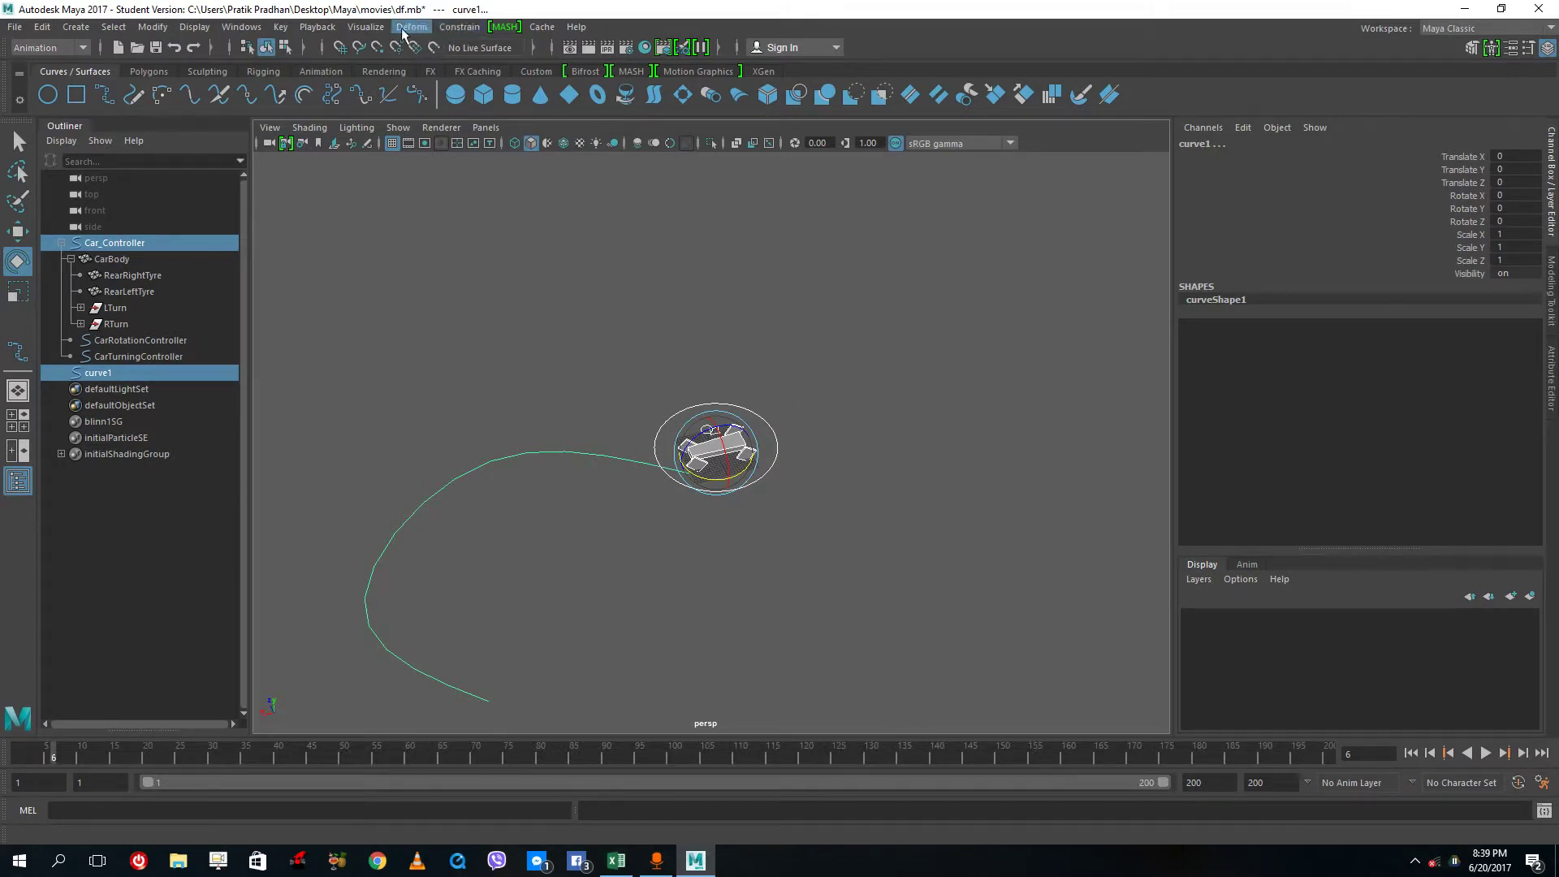
# Step: Attach Car_Controller to curve1 as a motion path with start time 1 and end time 200
pyautogui.click(366, 27)
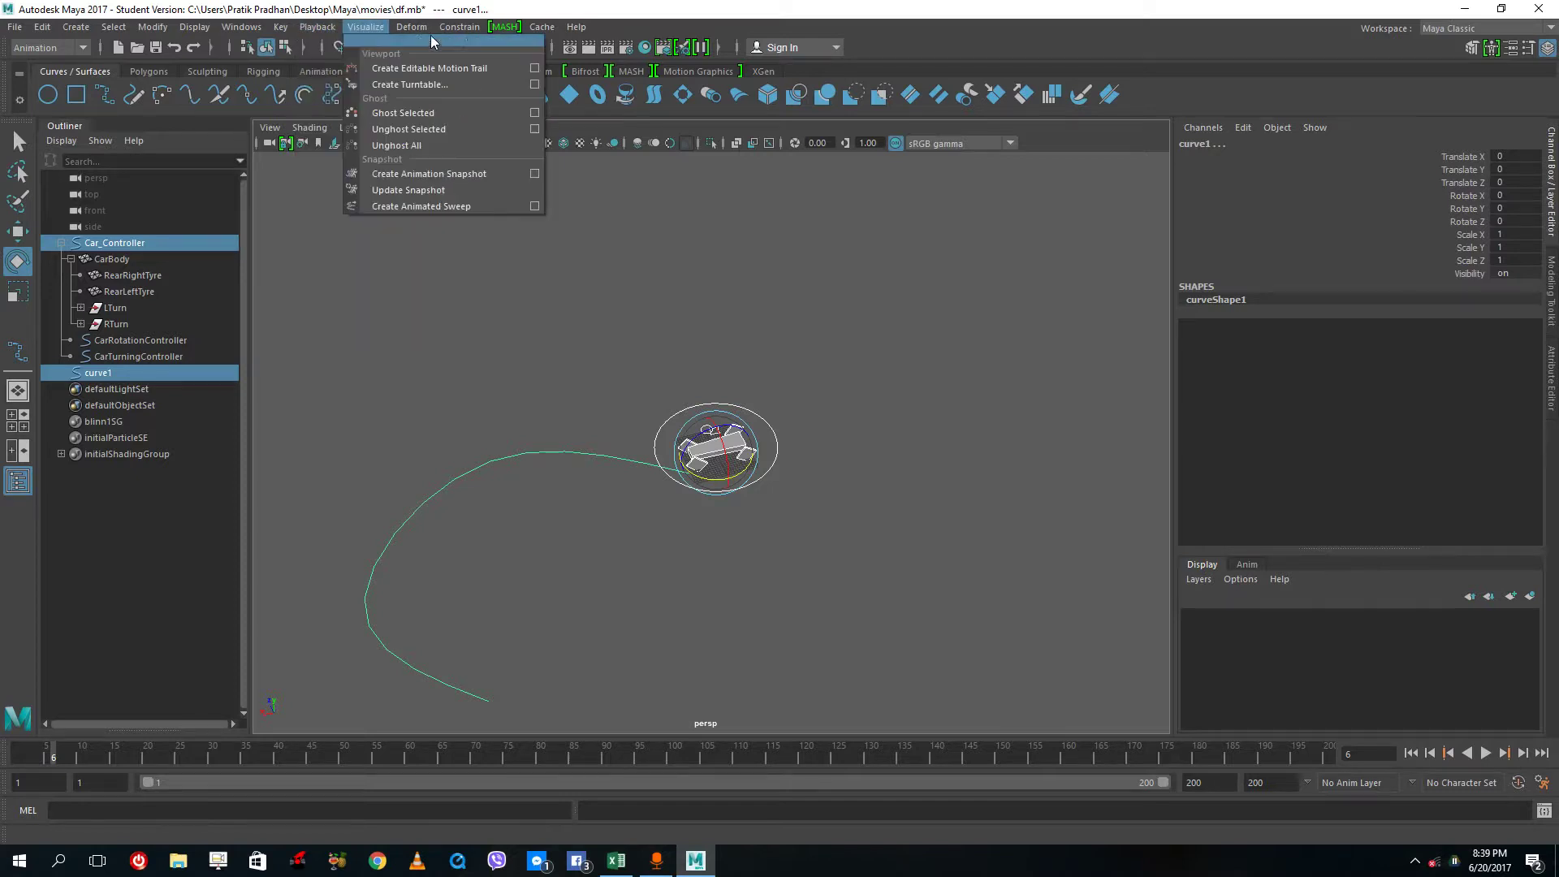
pyautogui.moveTo(552, 169)
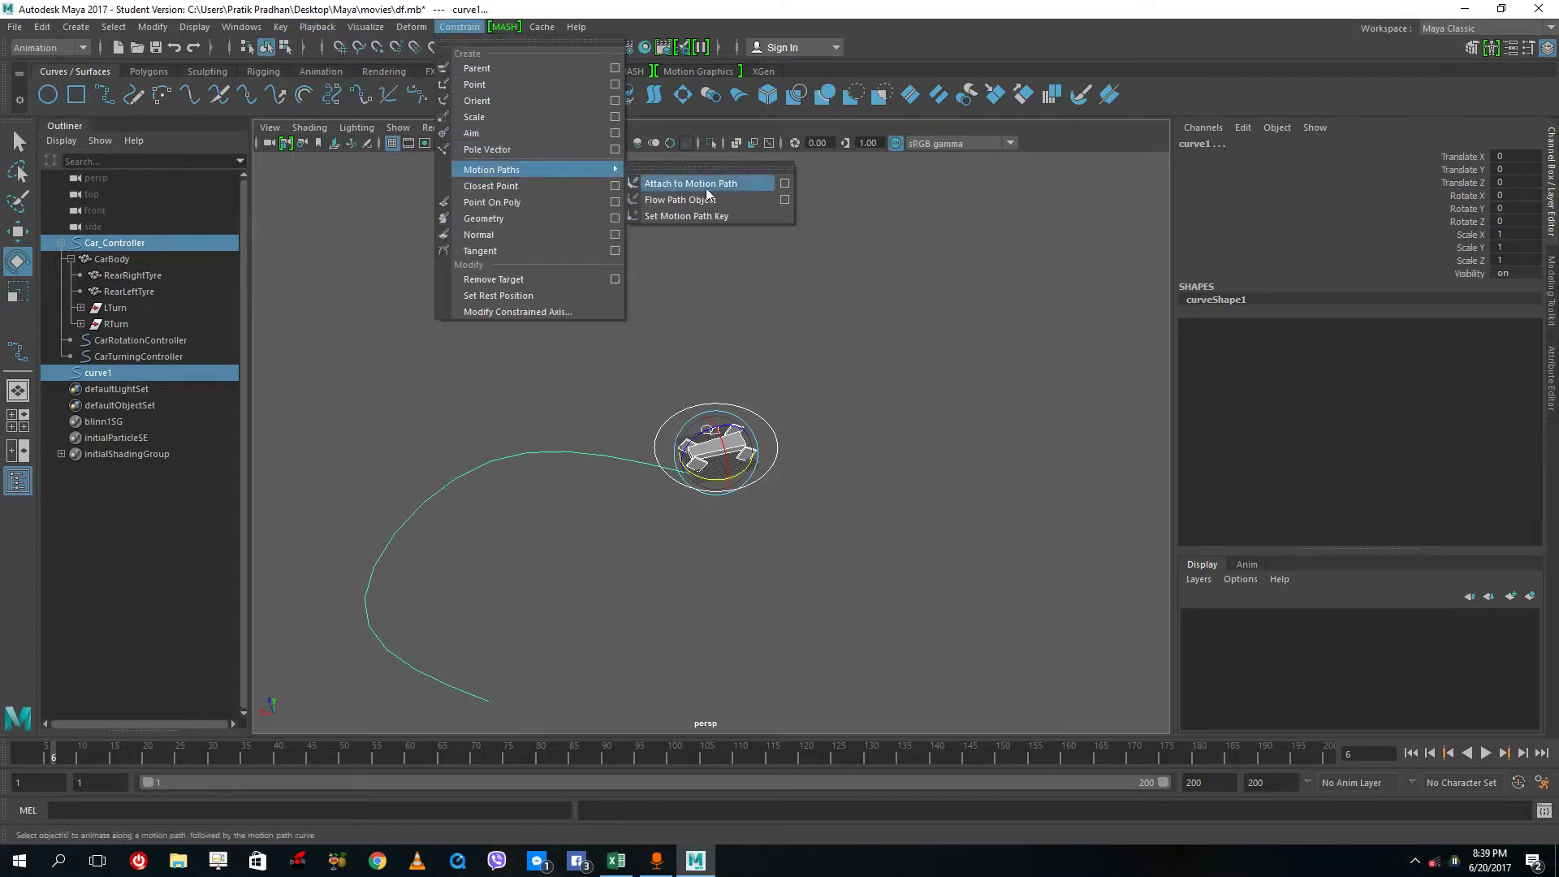
pyautogui.click(784, 184)
pyautogui.moveTo(796, 306); pyautogui.dragTo(1064, 301)
pyautogui.write('1')
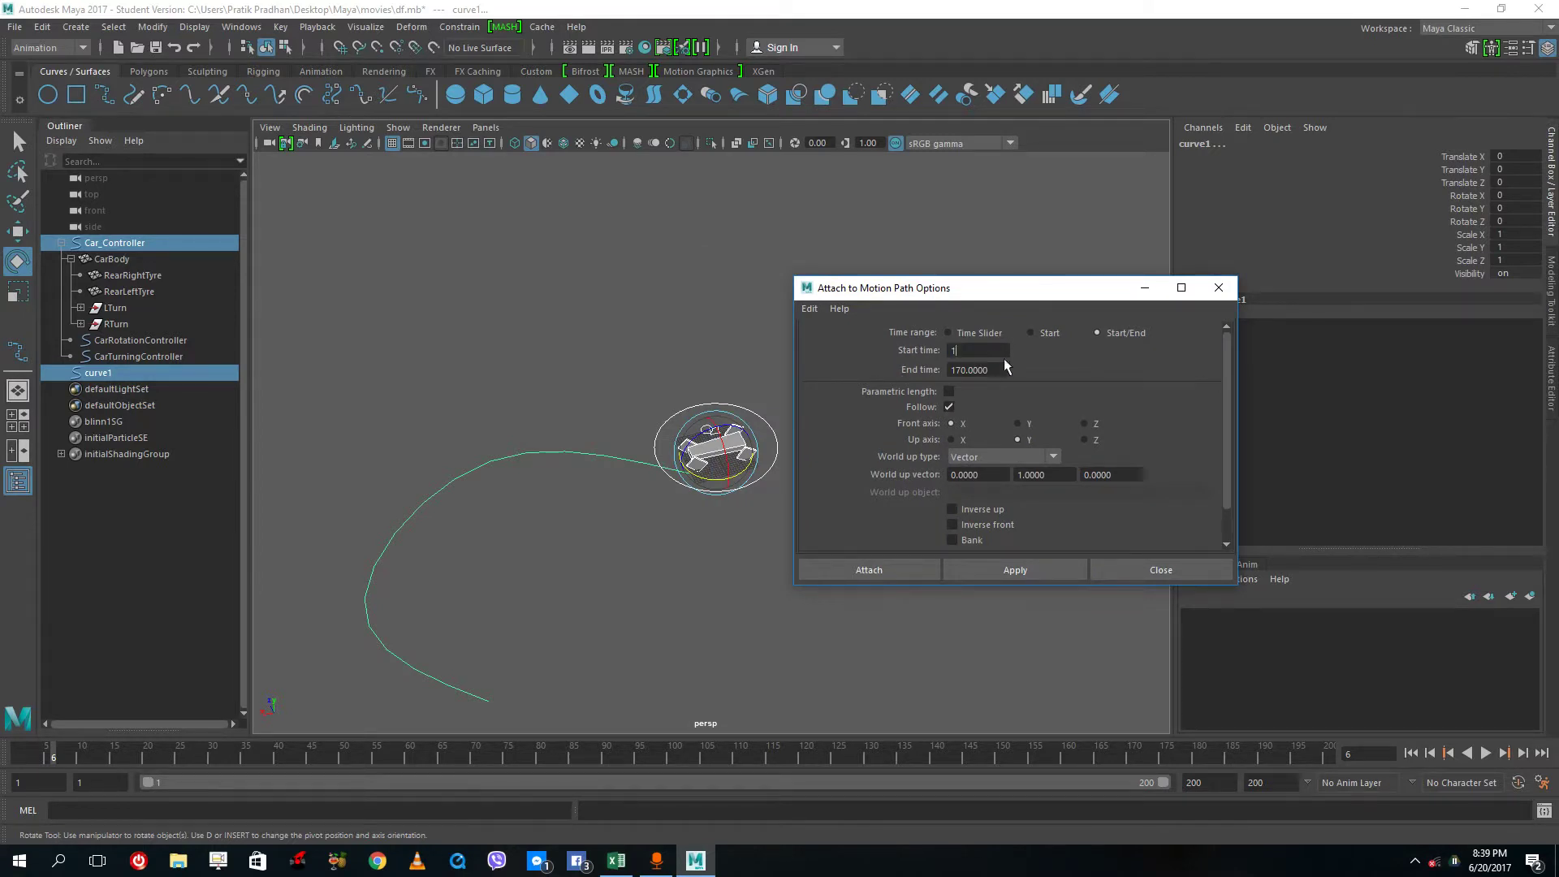
pyautogui.press('Tab')
pyautogui.write('200')
pyautogui.click(903, 569)
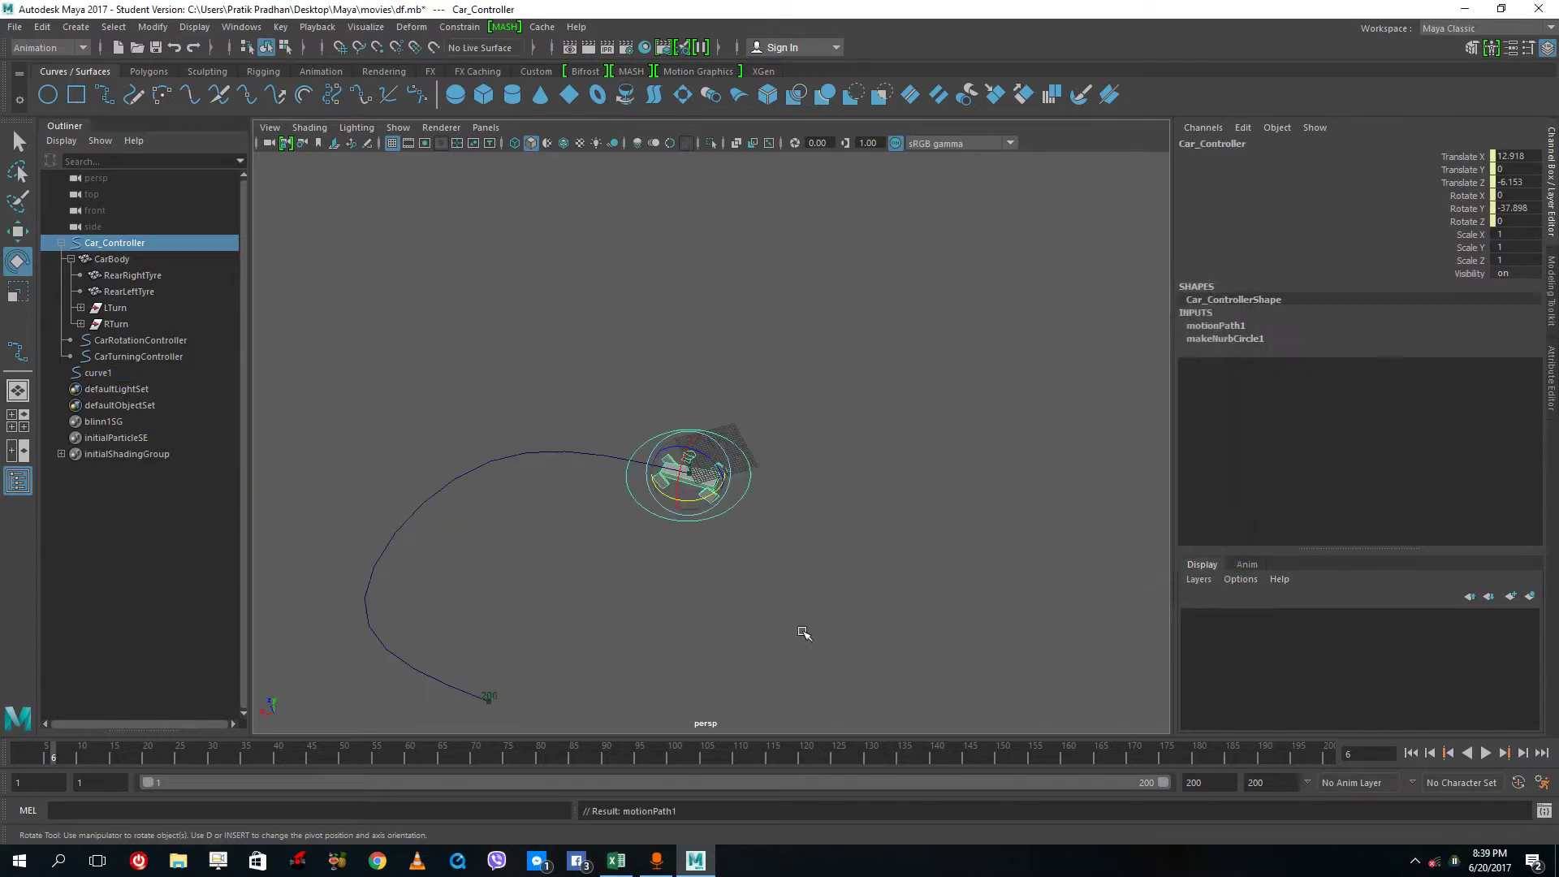
# Step: Scrub the timeline to watch the car follow curve1, inspect from new angles, then return to frame 1
pyautogui.click(801, 633)
pyautogui.hotkey('alt', 'v')
pyautogui.moveTo(407, 762); pyautogui.dragTo(20, 727)
pyautogui.click(703, 490)
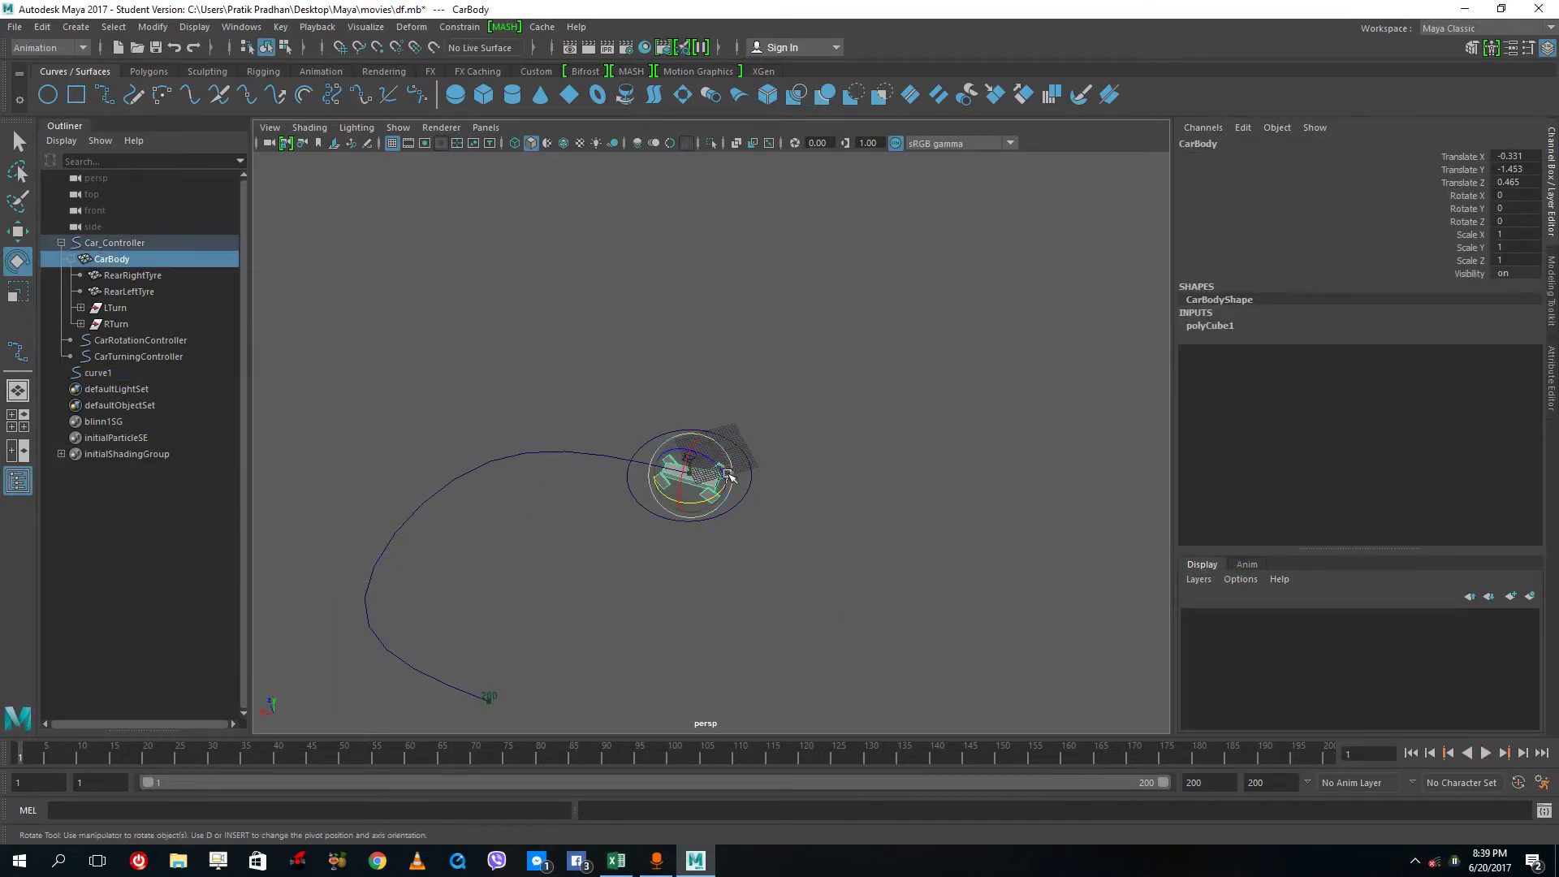
pyautogui.scroll(6, 715, 455)
pyautogui.keyDown('alt'); pyautogui.moveTo(707, 401); pyautogui.dragTo(699, 345); pyautogui.keyUp('alt')
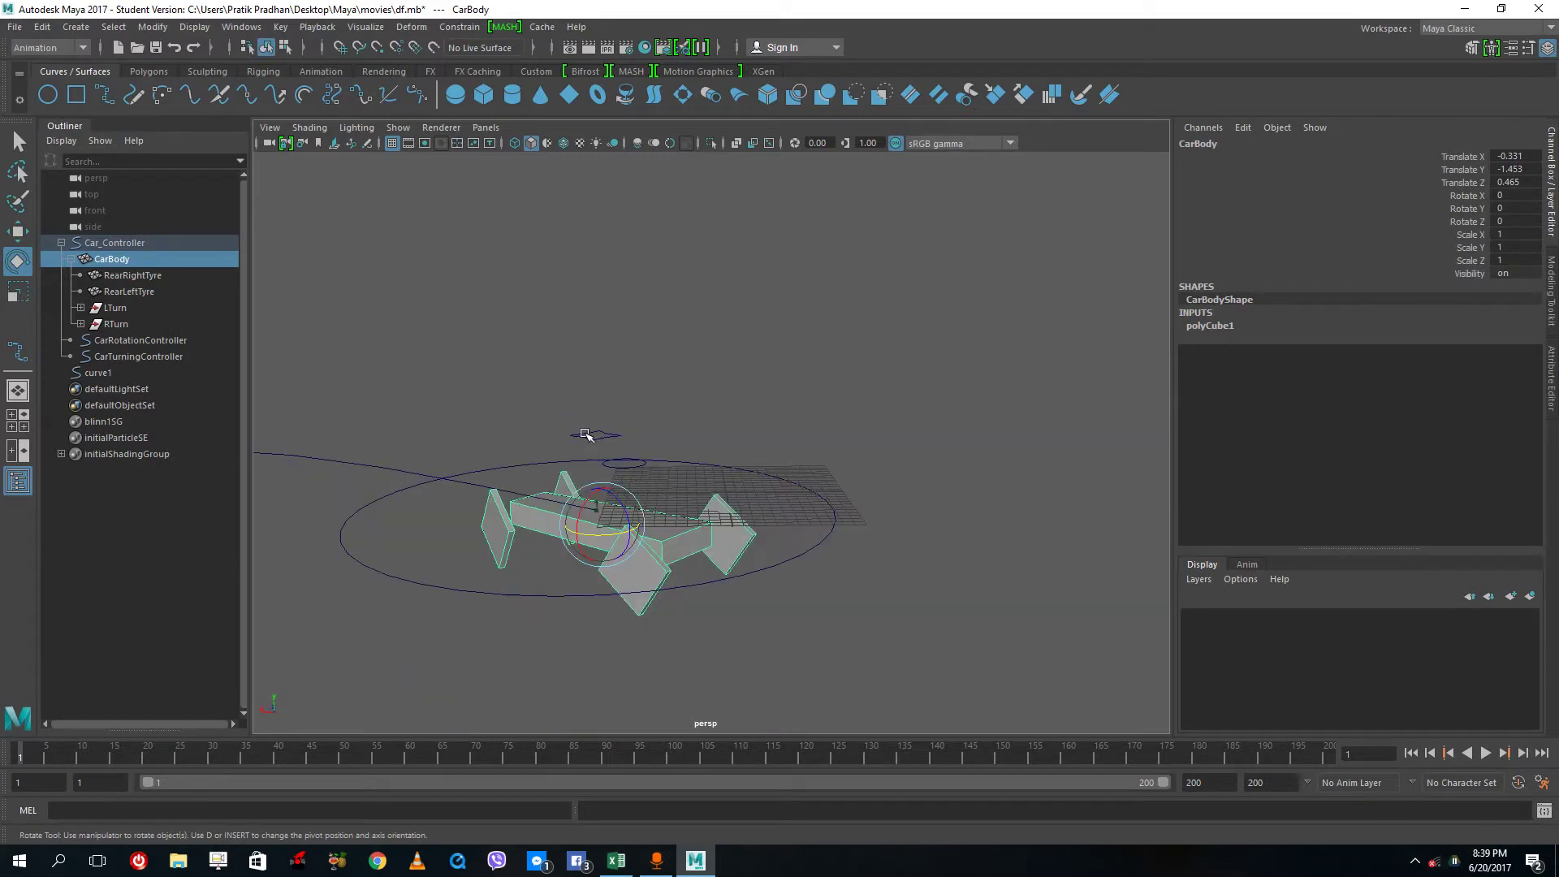
pyautogui.click(585, 432)
pyautogui.scroll(-5, 574, 459)
pyautogui.keyDown('alt'); pyautogui.moveTo(576, 461); pyautogui.dragTo(646, 528); pyautogui.keyUp('alt')
pyautogui.moveTo(356, 755); pyautogui.dragTo(6, 768)
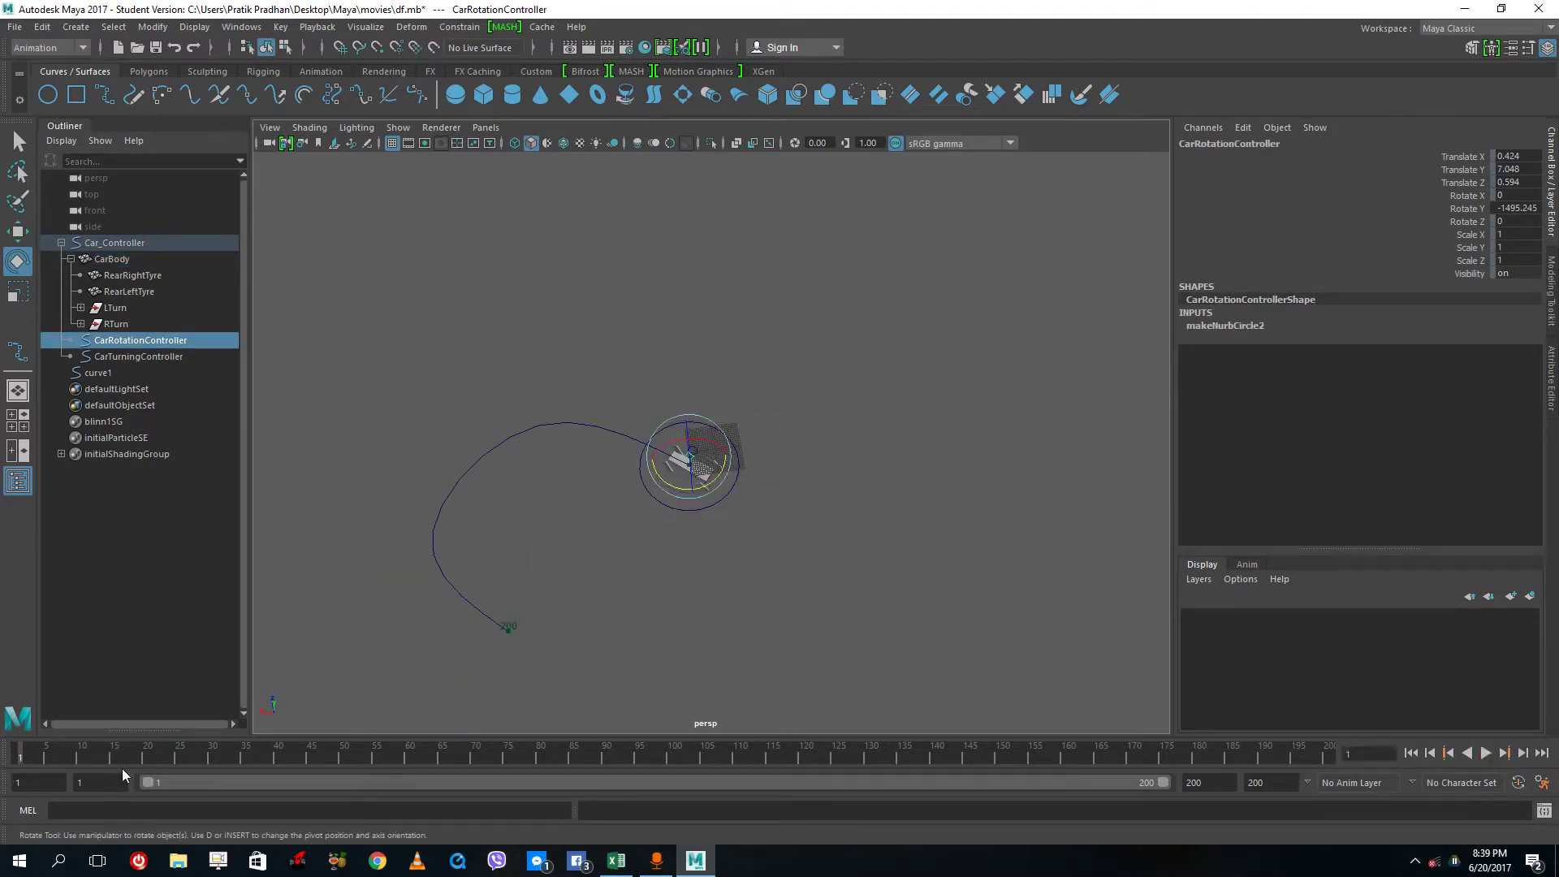
# Step: Key CarRotationController's Rotate Y at frame 1, then spin it and key again at frame 200
pyautogui.press('s')
pyautogui.moveTo(114, 758); pyautogui.dragTo(1342, 720)
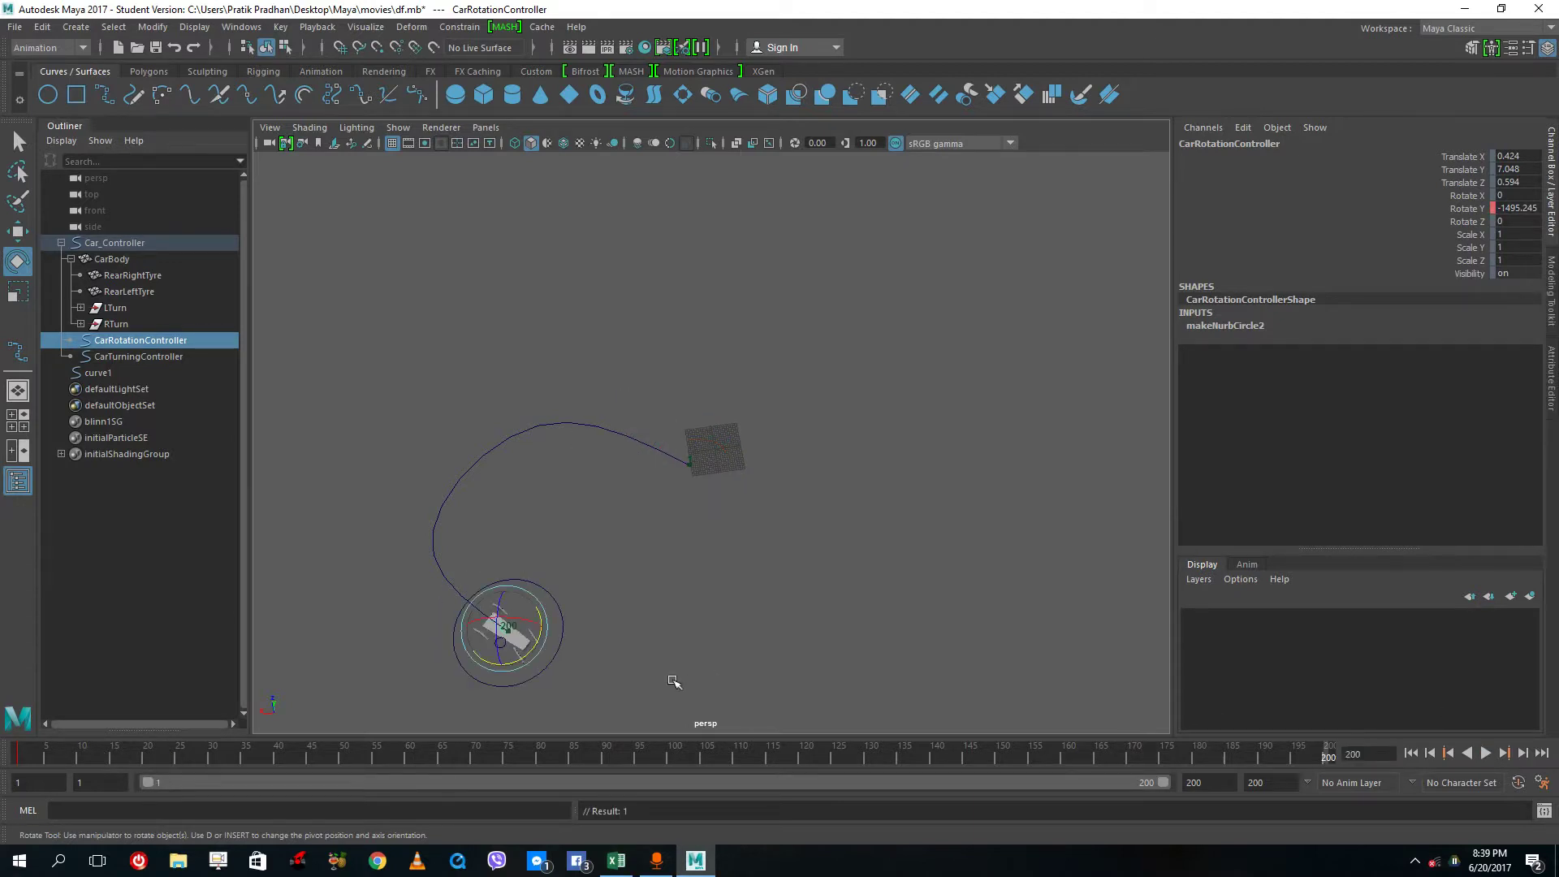
pyautogui.scroll(2, 628, 668)
pyautogui.press('f')
pyautogui.scroll(-2, 557, 661)
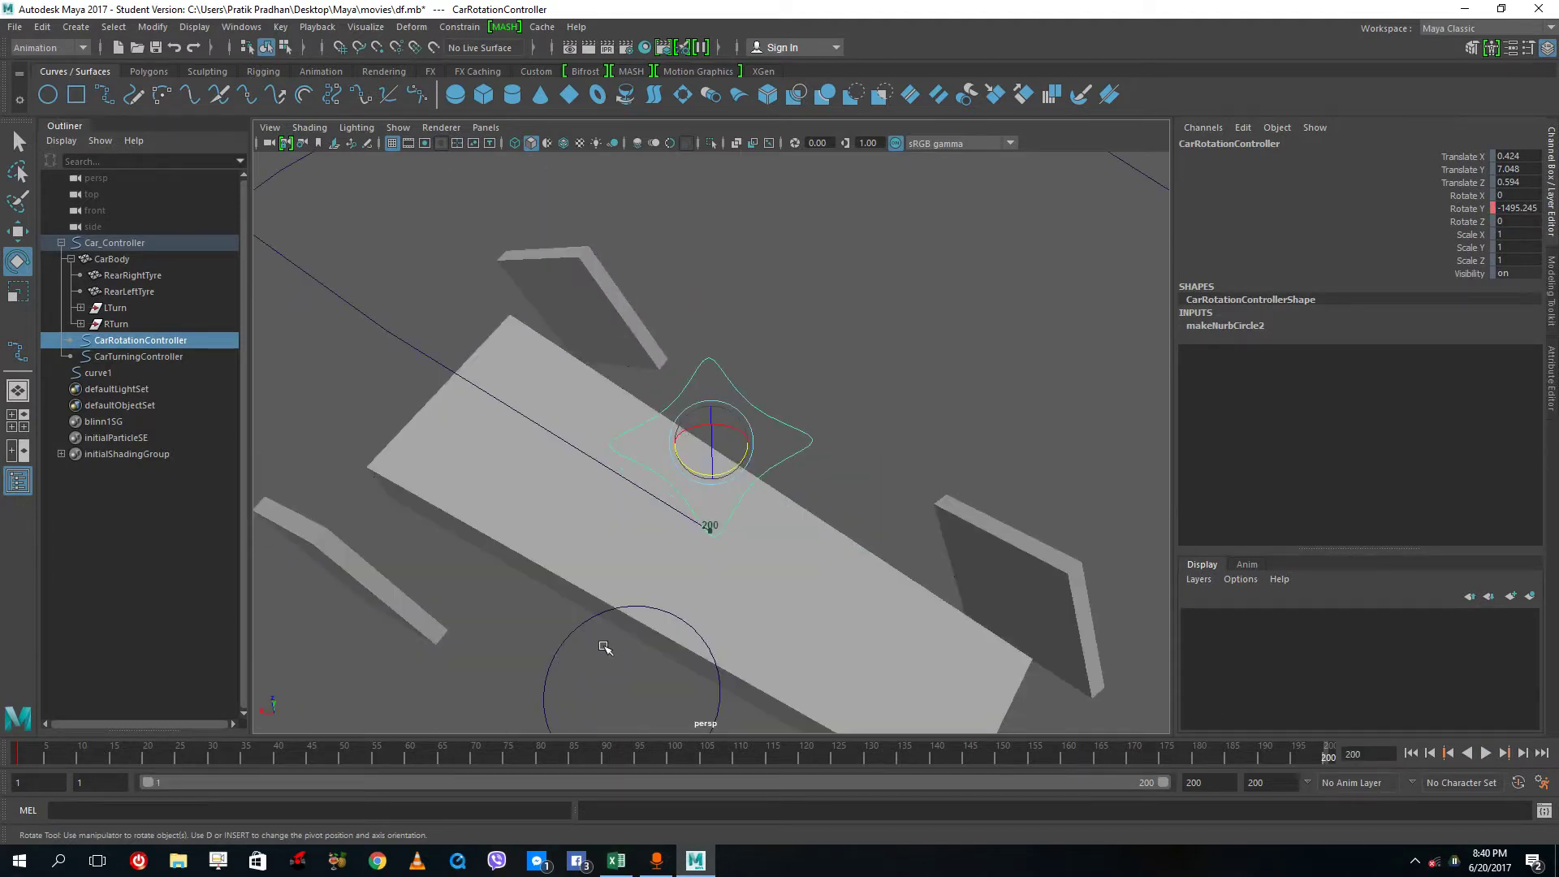
pyautogui.moveTo(741, 464); pyautogui.dragTo(832, 536)
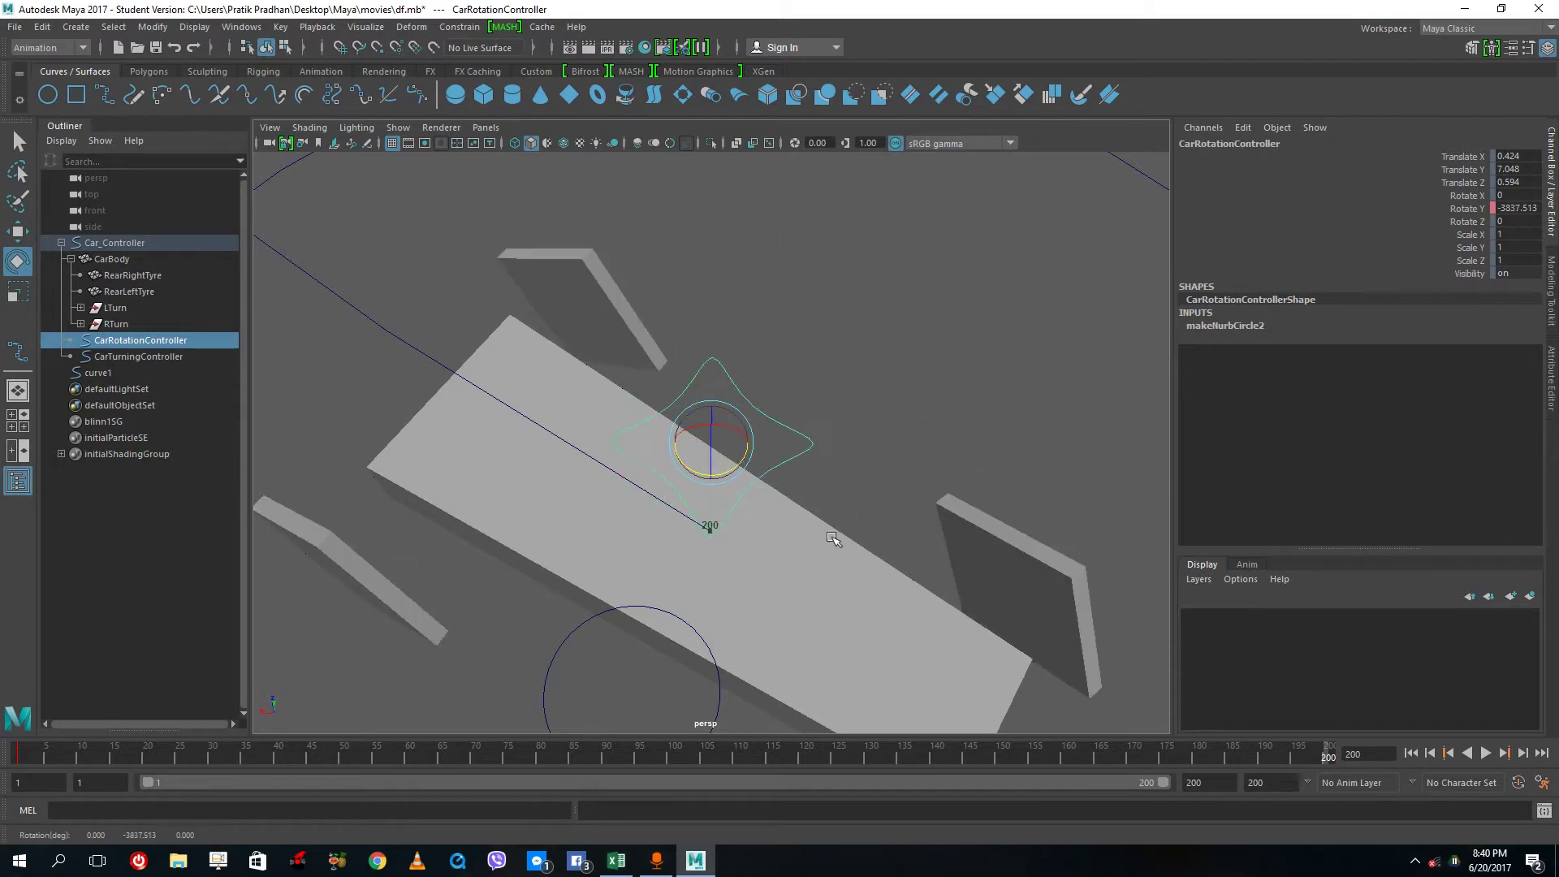
pyautogui.press('s')
pyautogui.hotkey('alt', 'v')
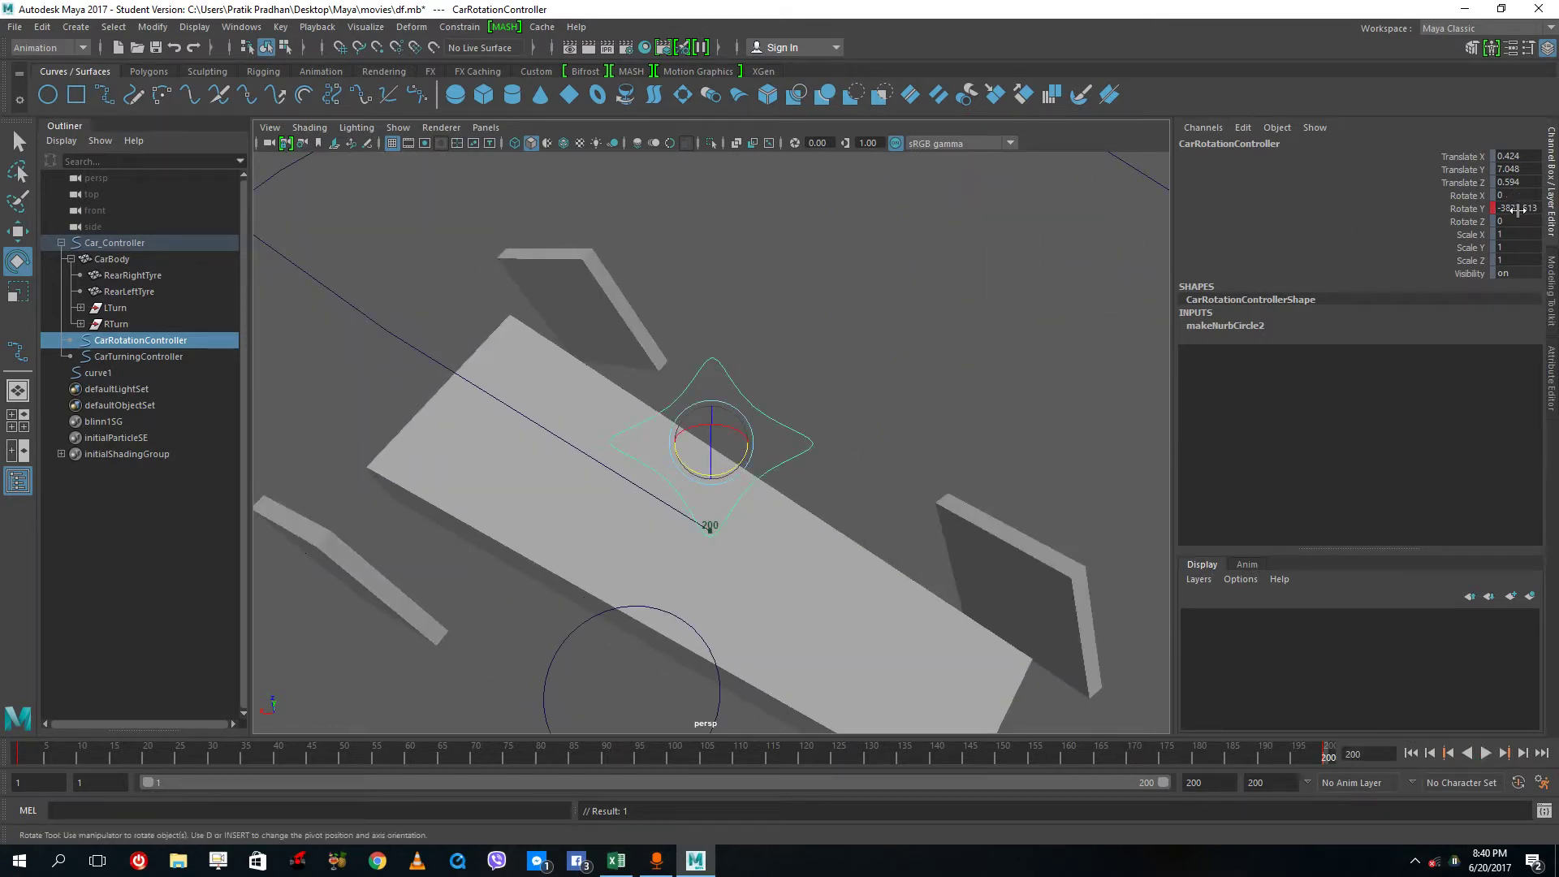
# Step: Try Rotate Y 20 at frame 200, then set it to -2000 and key it
pyautogui.doubleClick(1517, 209)
pyautogui.write('2000')
pyautogui.press('Return')
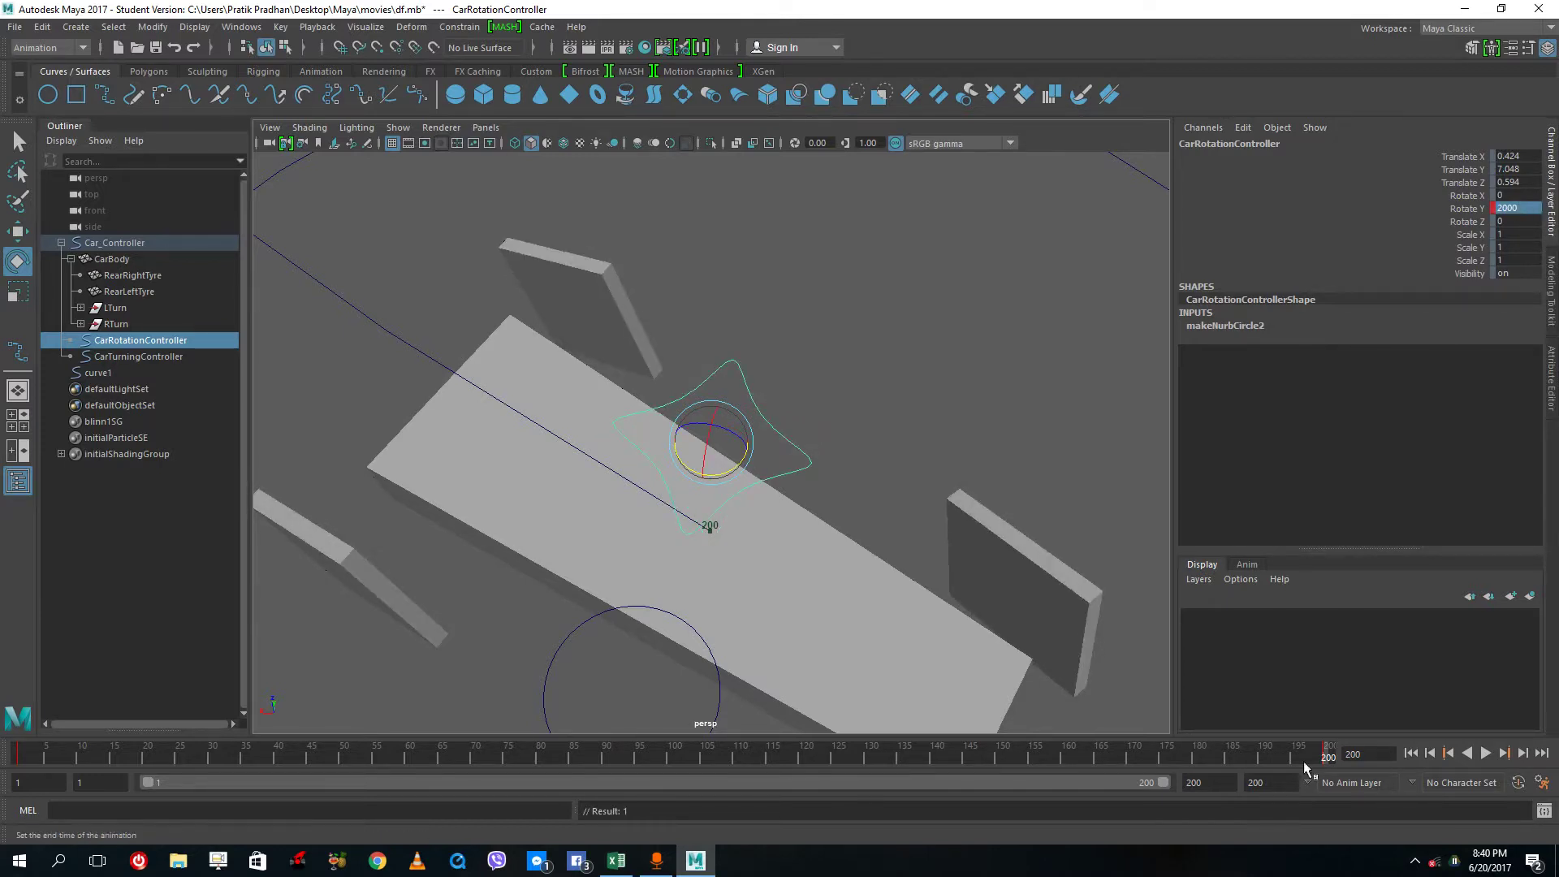
pyautogui.hotkey('alt', 'v')
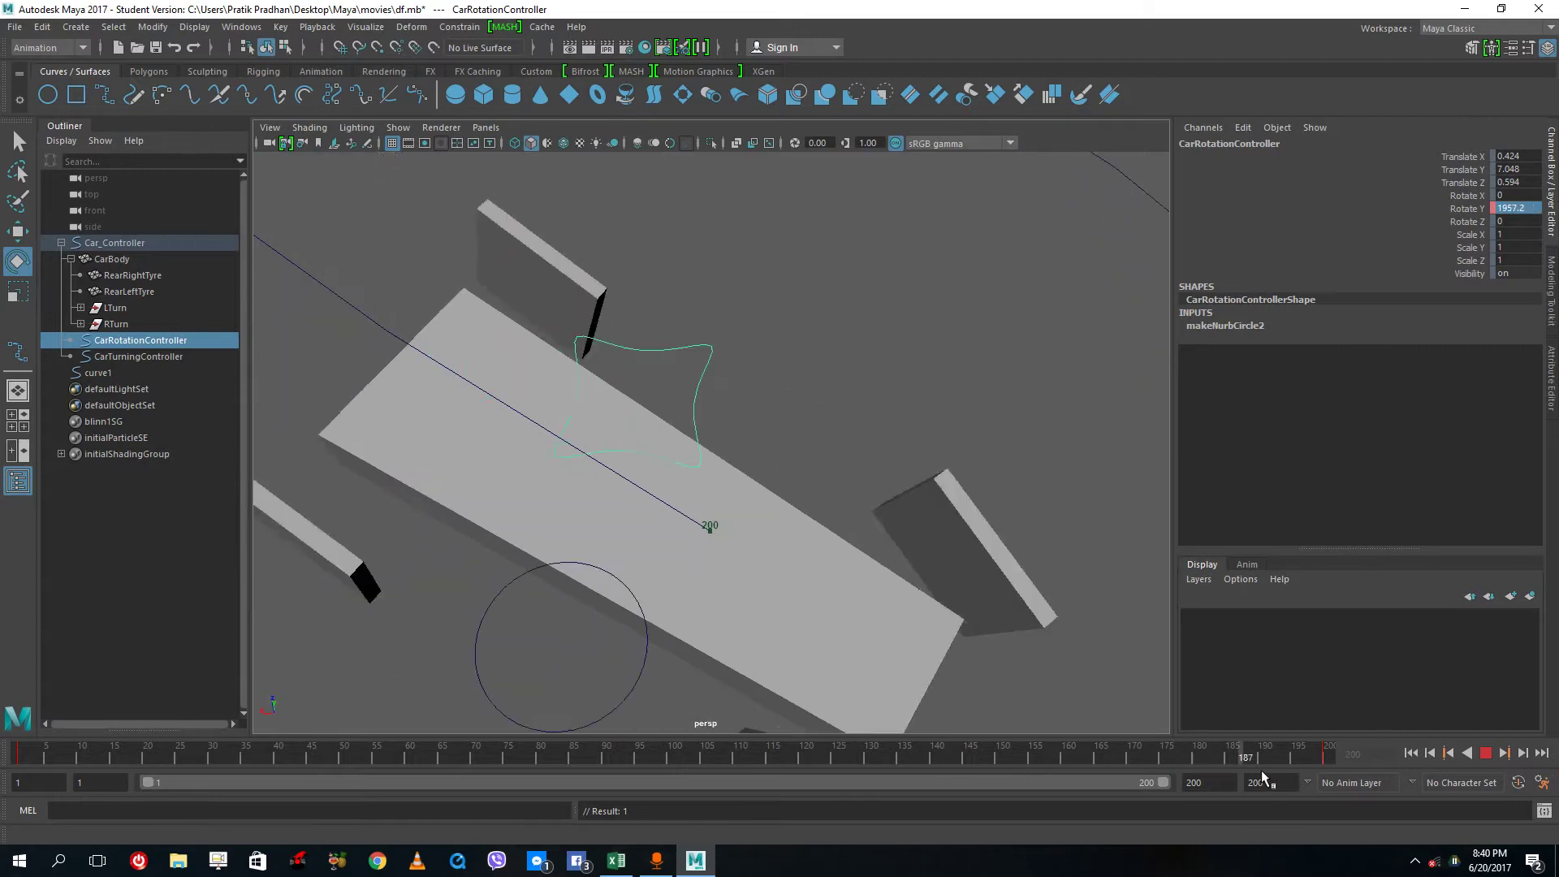
pyautogui.doubleClick(1513, 208)
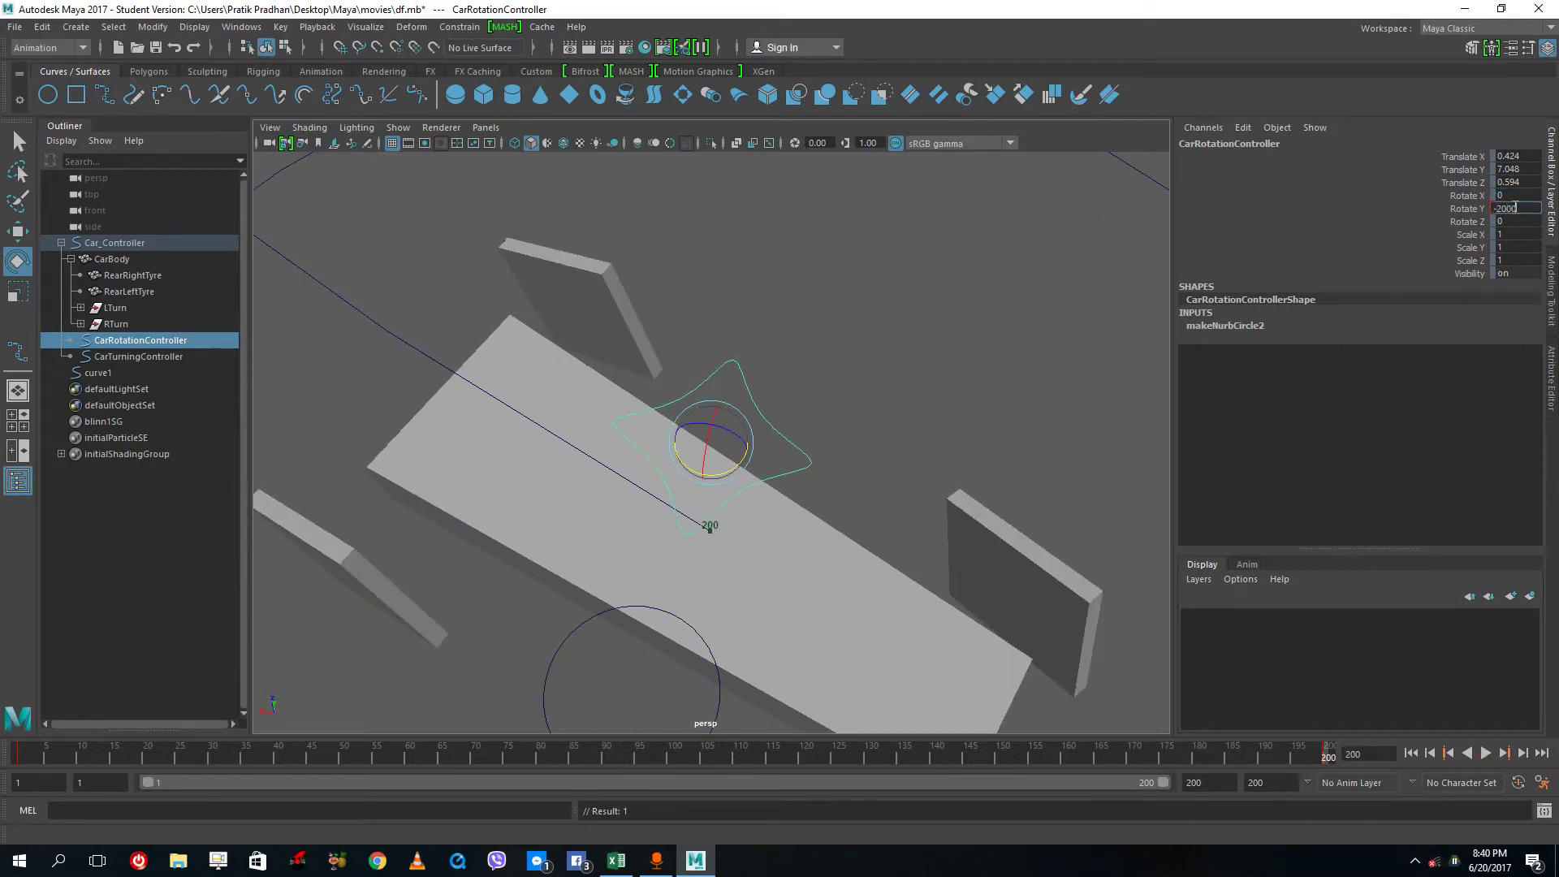
pyautogui.write('-2000')
pyautogui.press('Return')
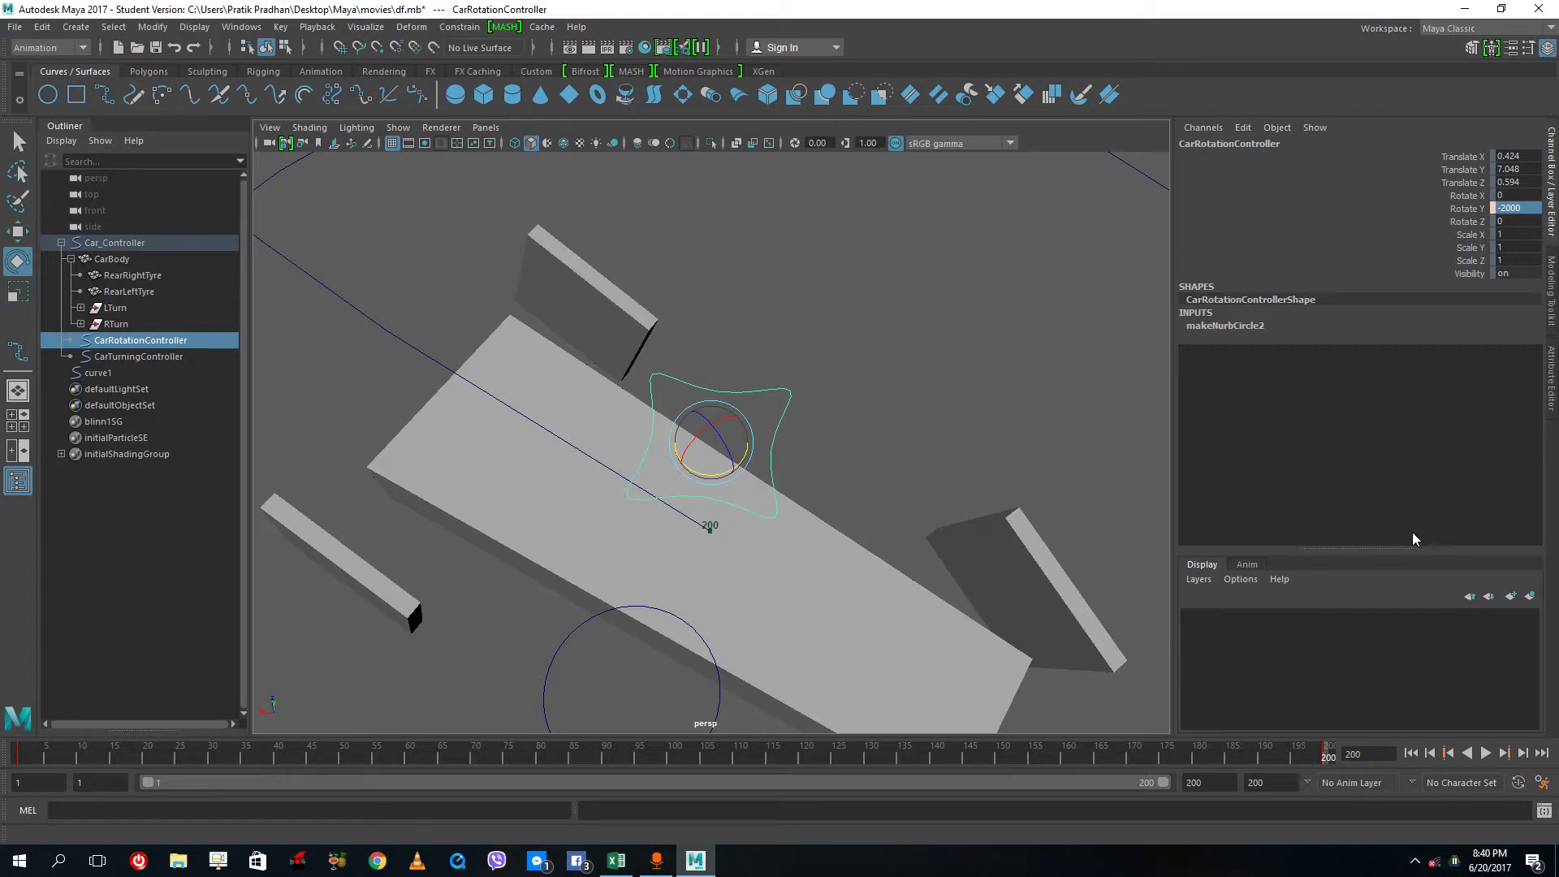
pyautogui.press('s')
# Step: Scrub back to frame 1 and forward to frame 56 to check the tyre spin
pyautogui.moveTo(1323, 761); pyautogui.dragTo(1060, 793)
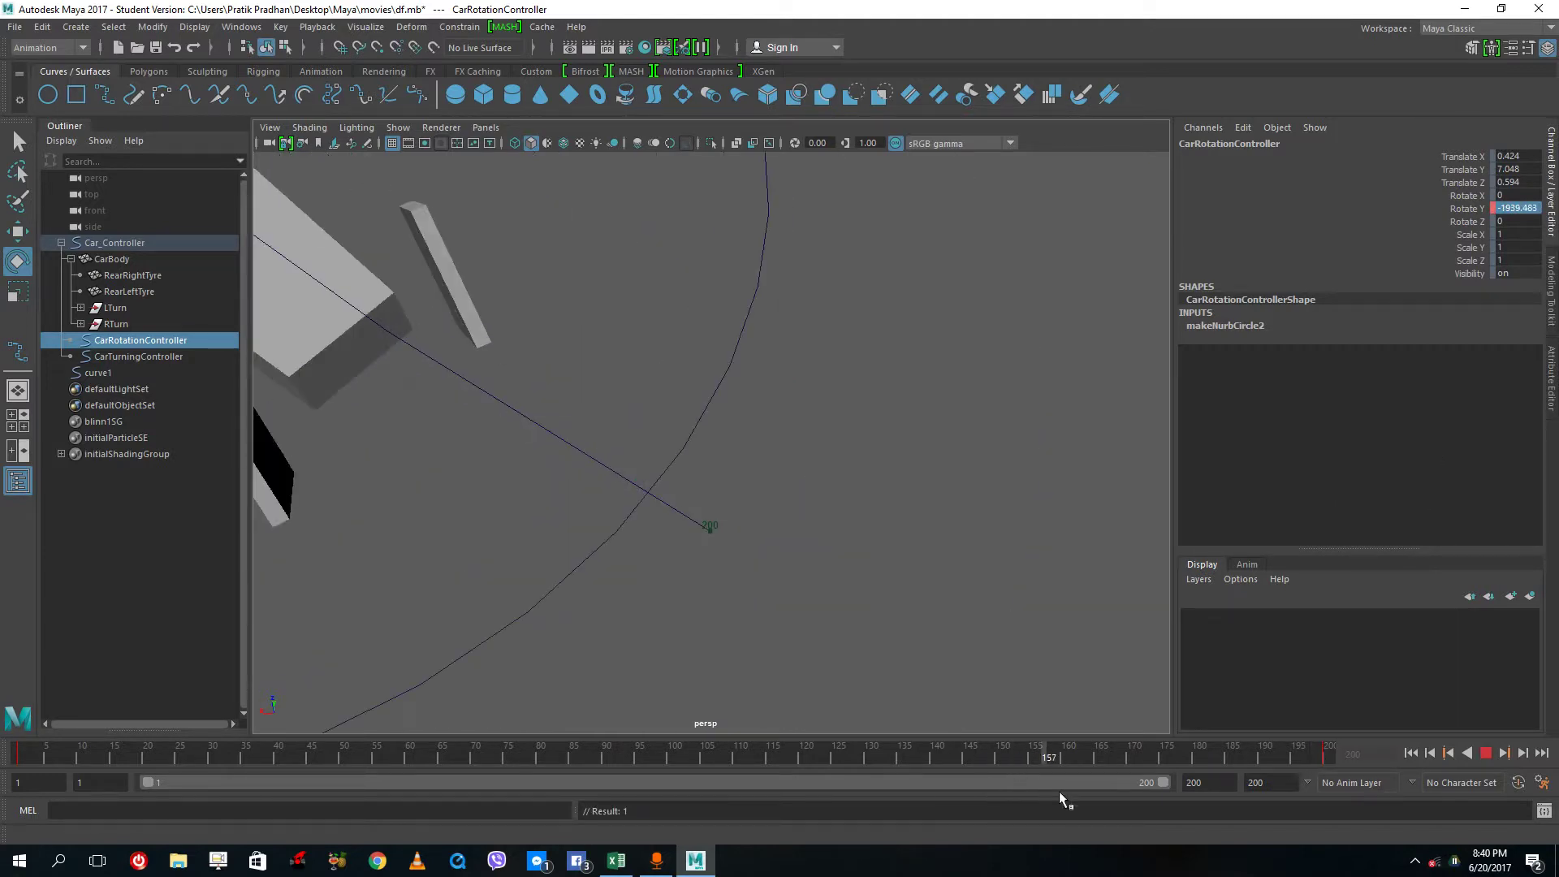
pyautogui.hotkey('alt', 'v')
pyautogui.scroll(-6, 794, 540)
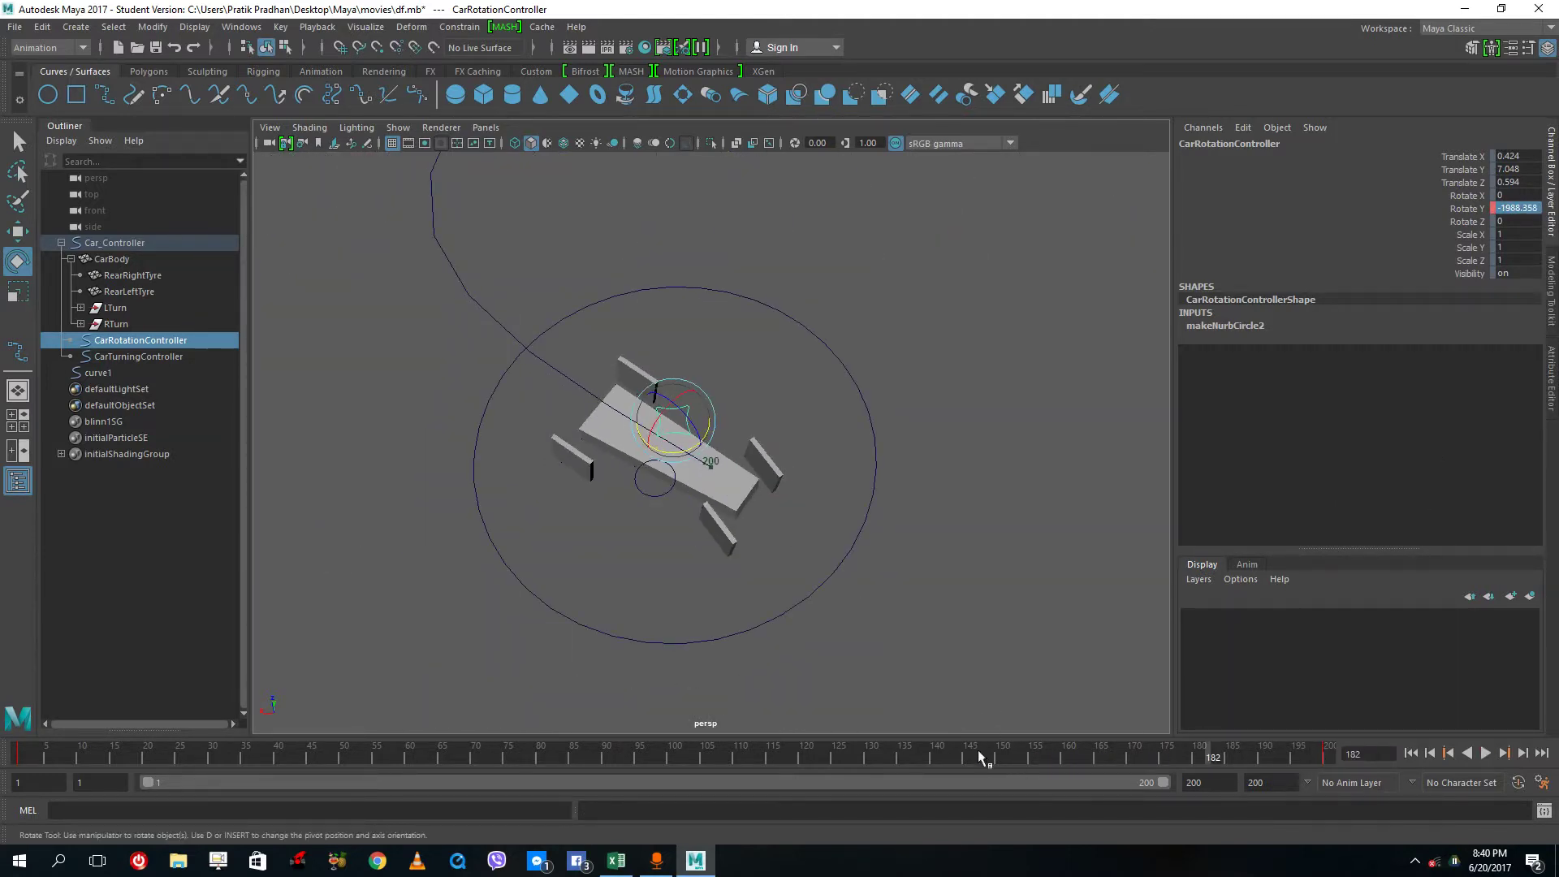
pyautogui.moveTo(979, 752); pyautogui.dragTo(1, 659)
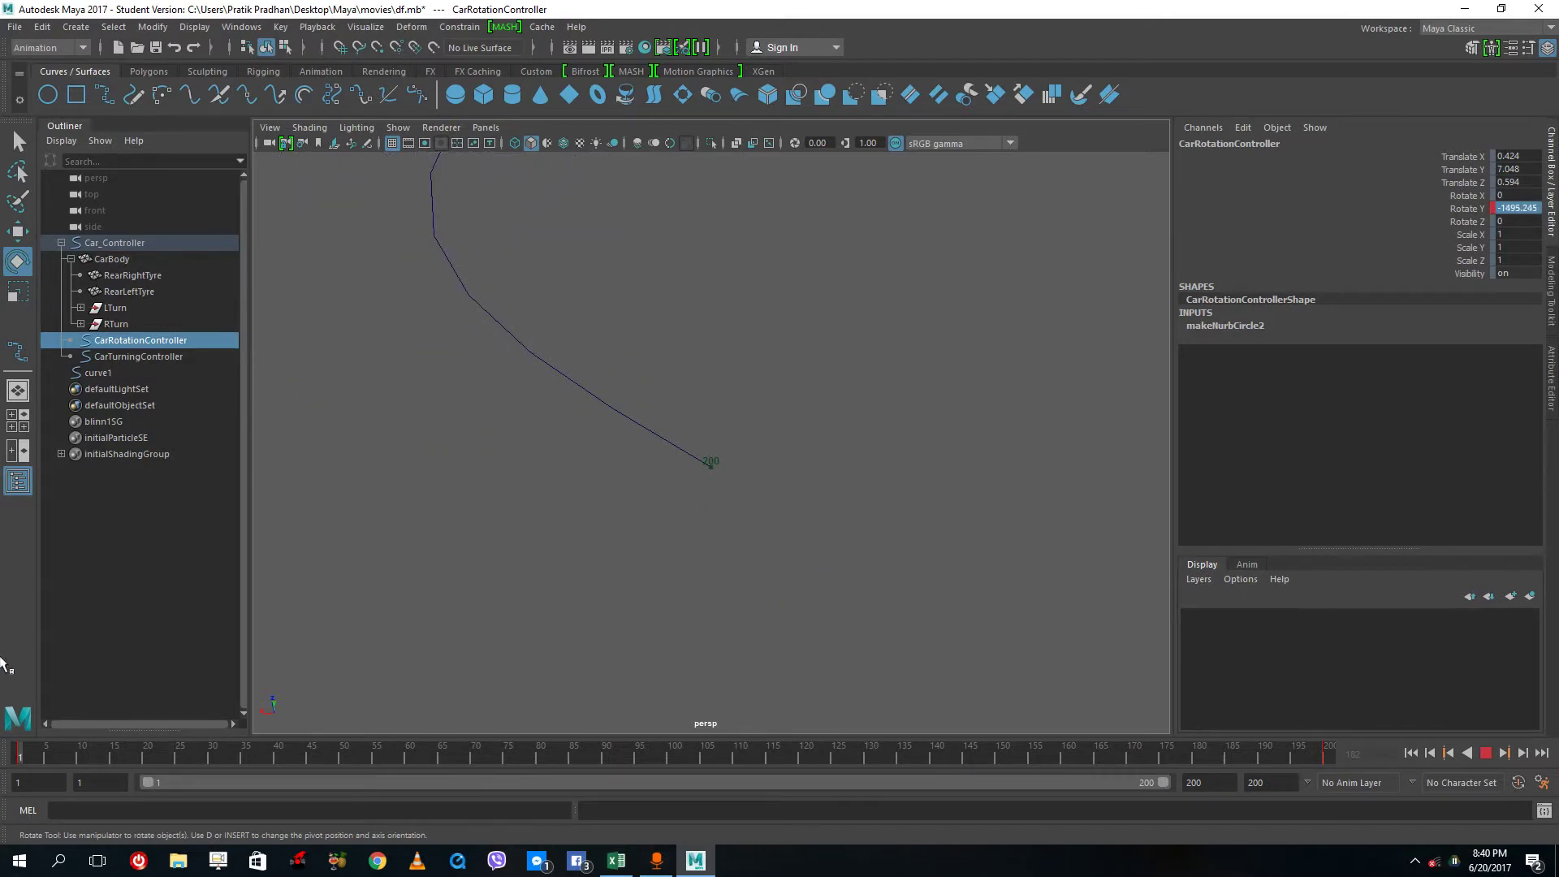
pyautogui.scroll(-4, 780, 596)
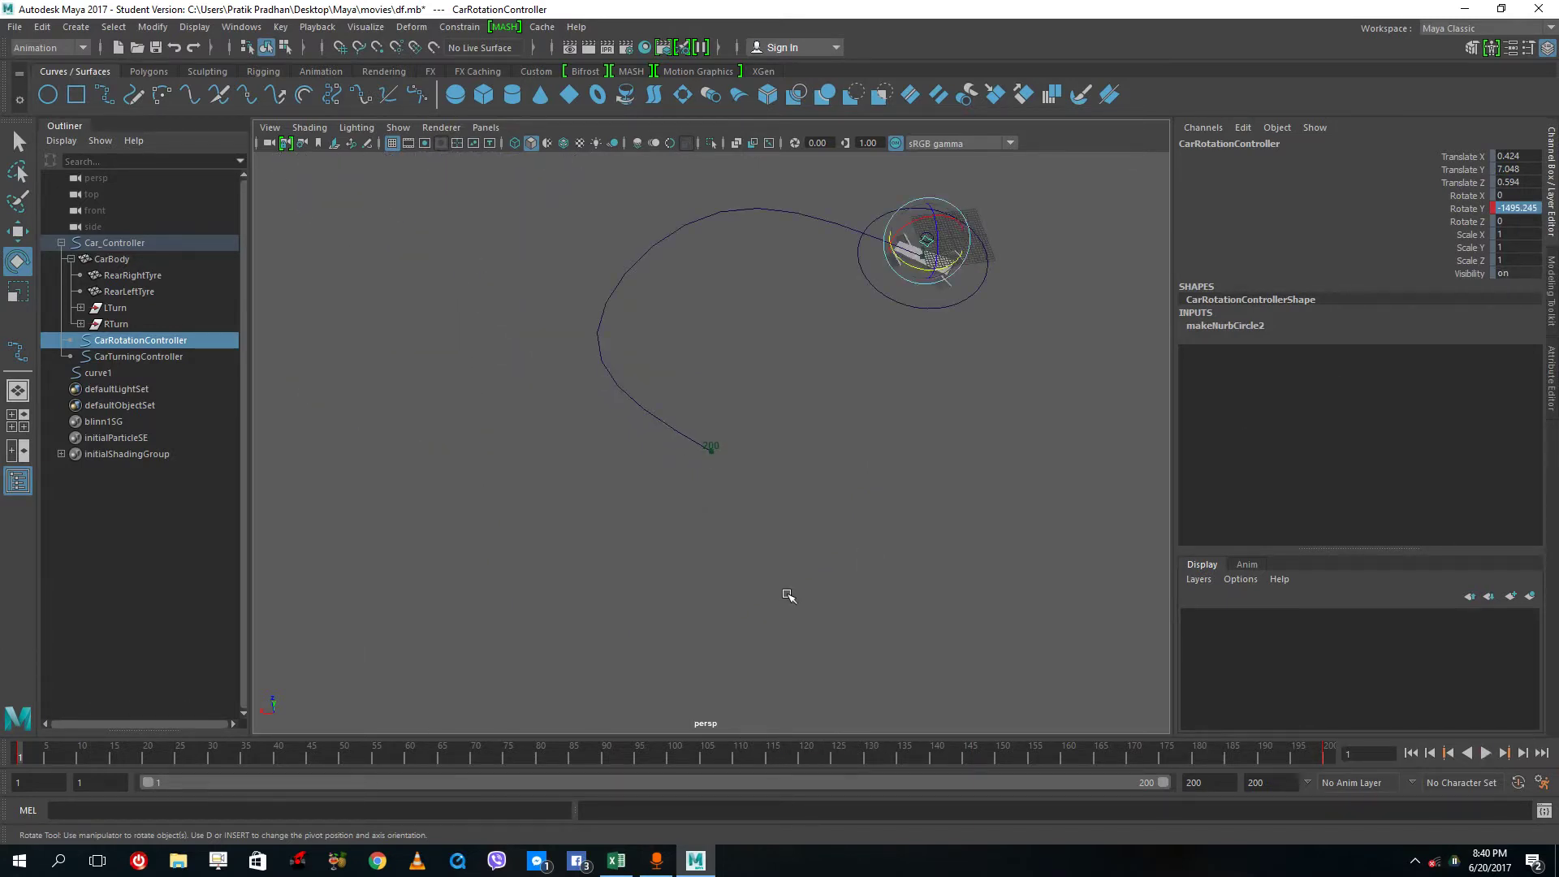
pyautogui.moveTo(50, 760)
pyautogui.mouseDown()
pyautogui.moveTo(808, 776)
pyautogui.moveTo(1332, 764)
pyautogui.mouseUp()
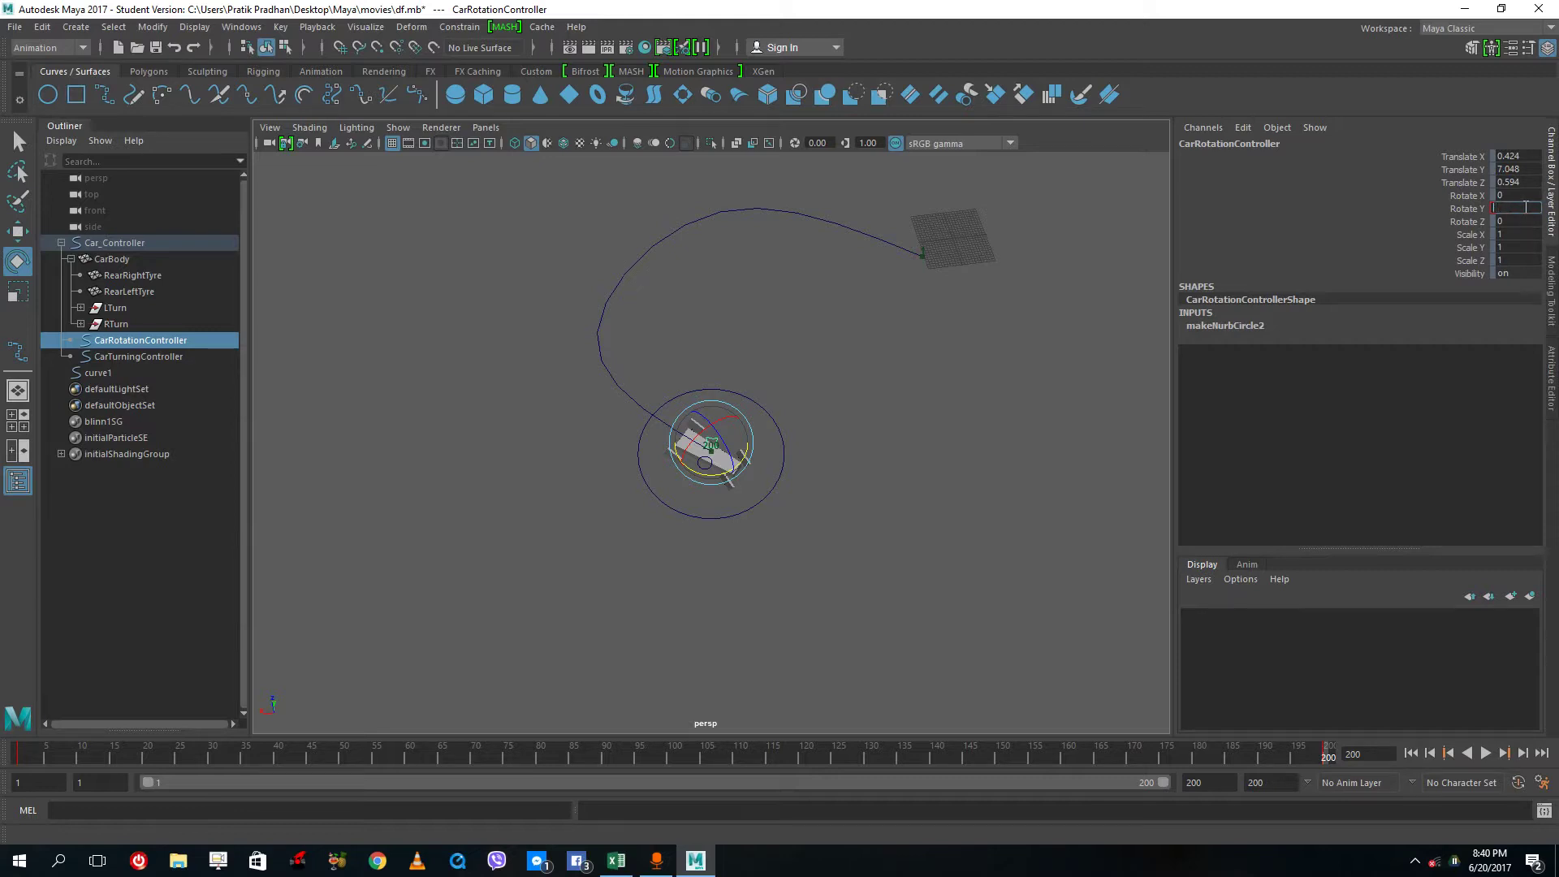
# Step: Key Rotate Y at -10000 on frame 200, then try -5000 and -3000, scrubbing to compare
pyautogui.click(1526, 208)
pyautogui.write('-10000')
pyautogui.press('Return')
pyautogui.press('s')
pyautogui.moveTo(1229, 751); pyautogui.dragTo(1187, 772)
pyautogui.press('Return')
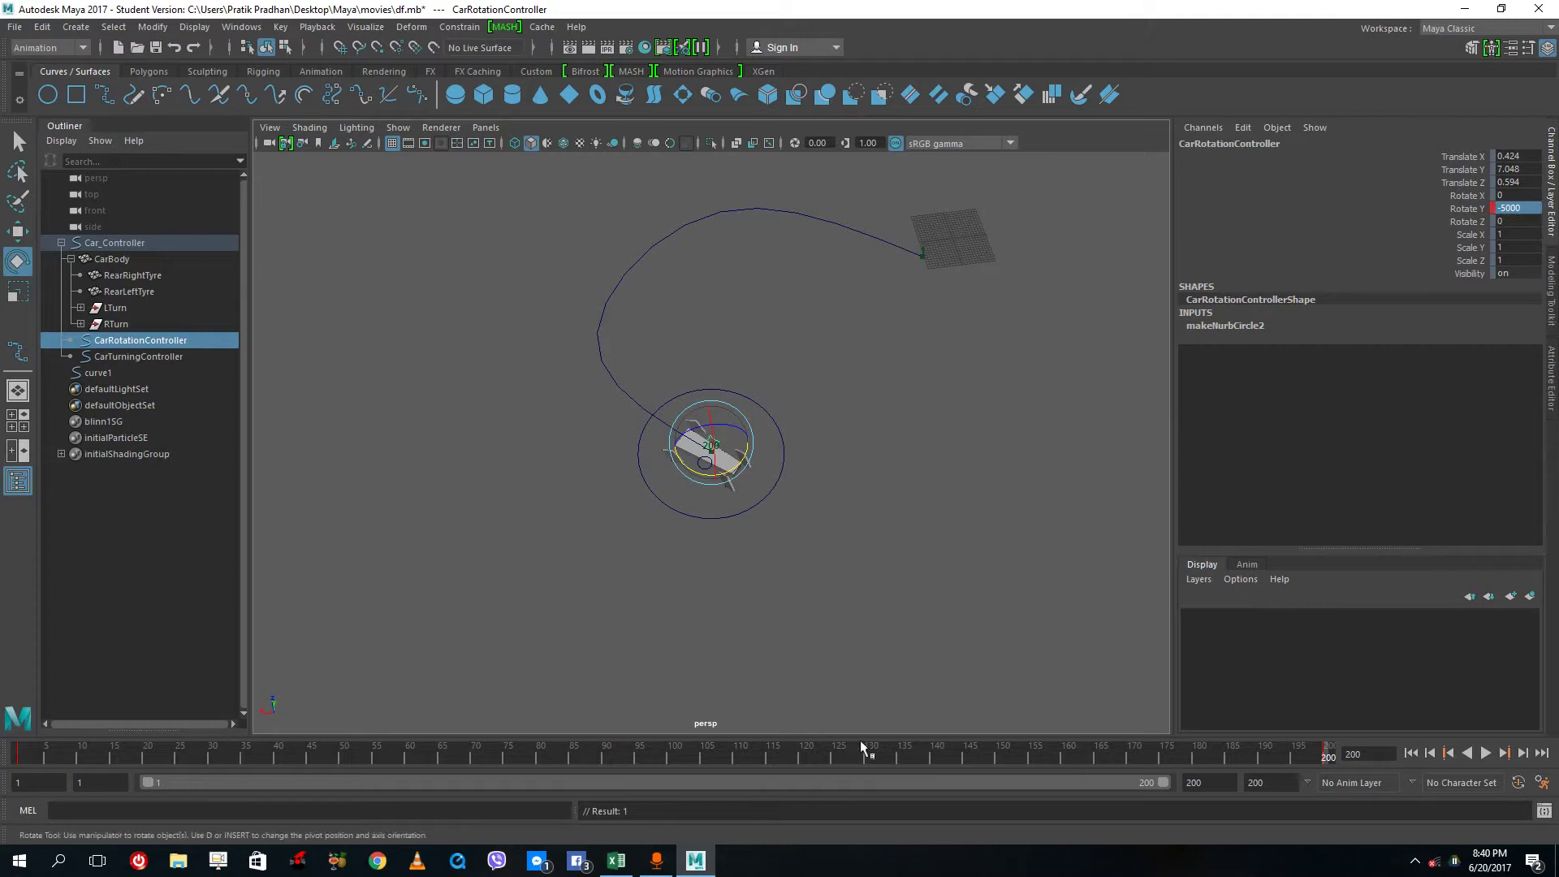
pyautogui.moveTo(797, 753); pyautogui.dragTo(905, 771)
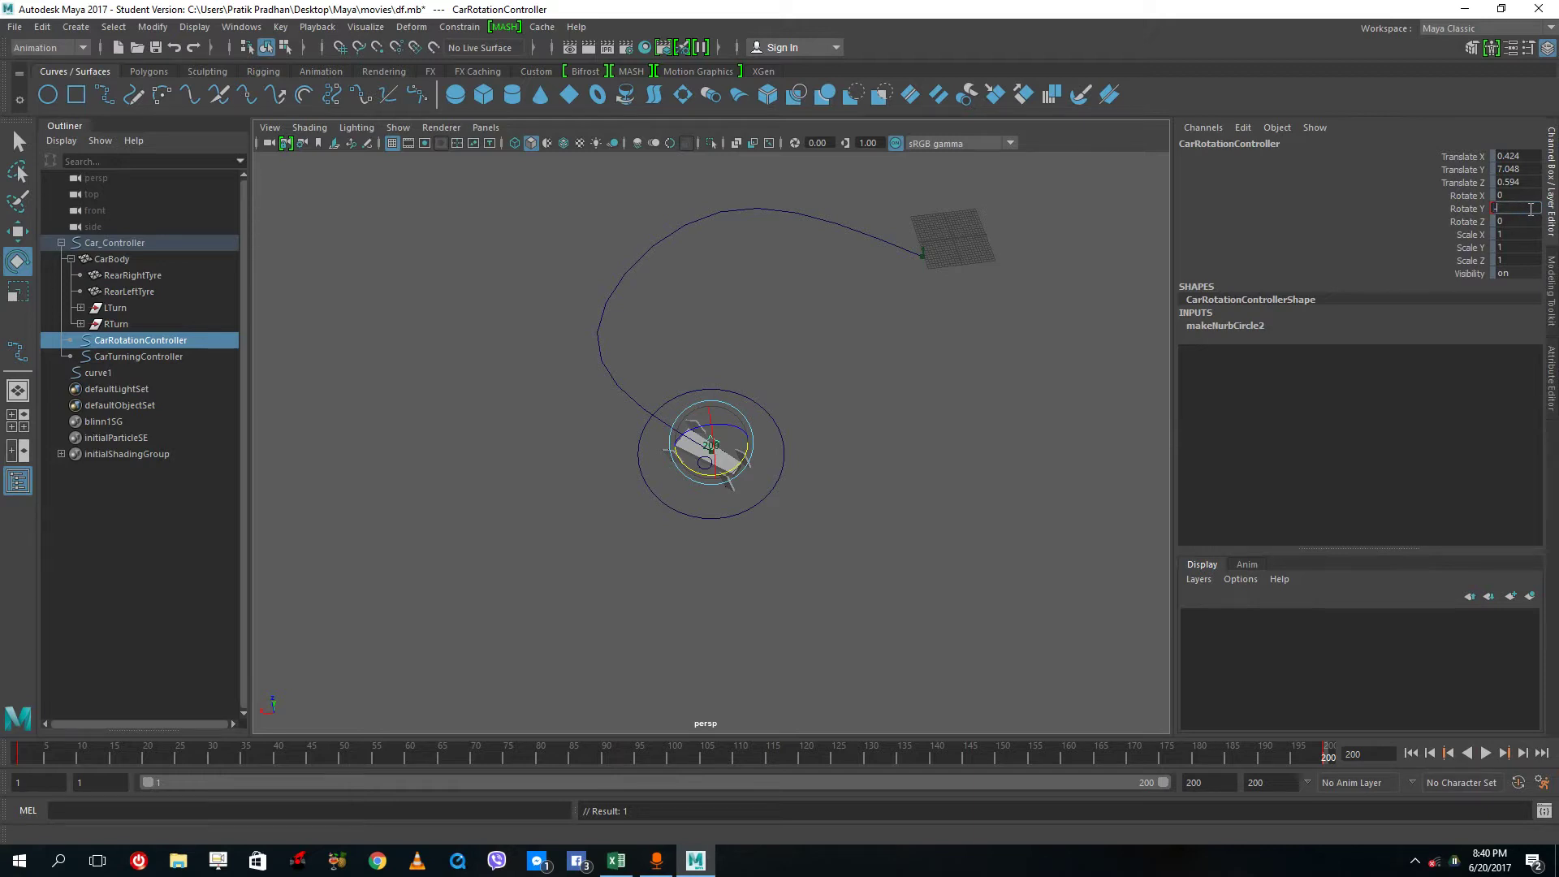
pyautogui.press('Return')
pyautogui.moveTo(1220, 755); pyautogui.dragTo(0, 646)
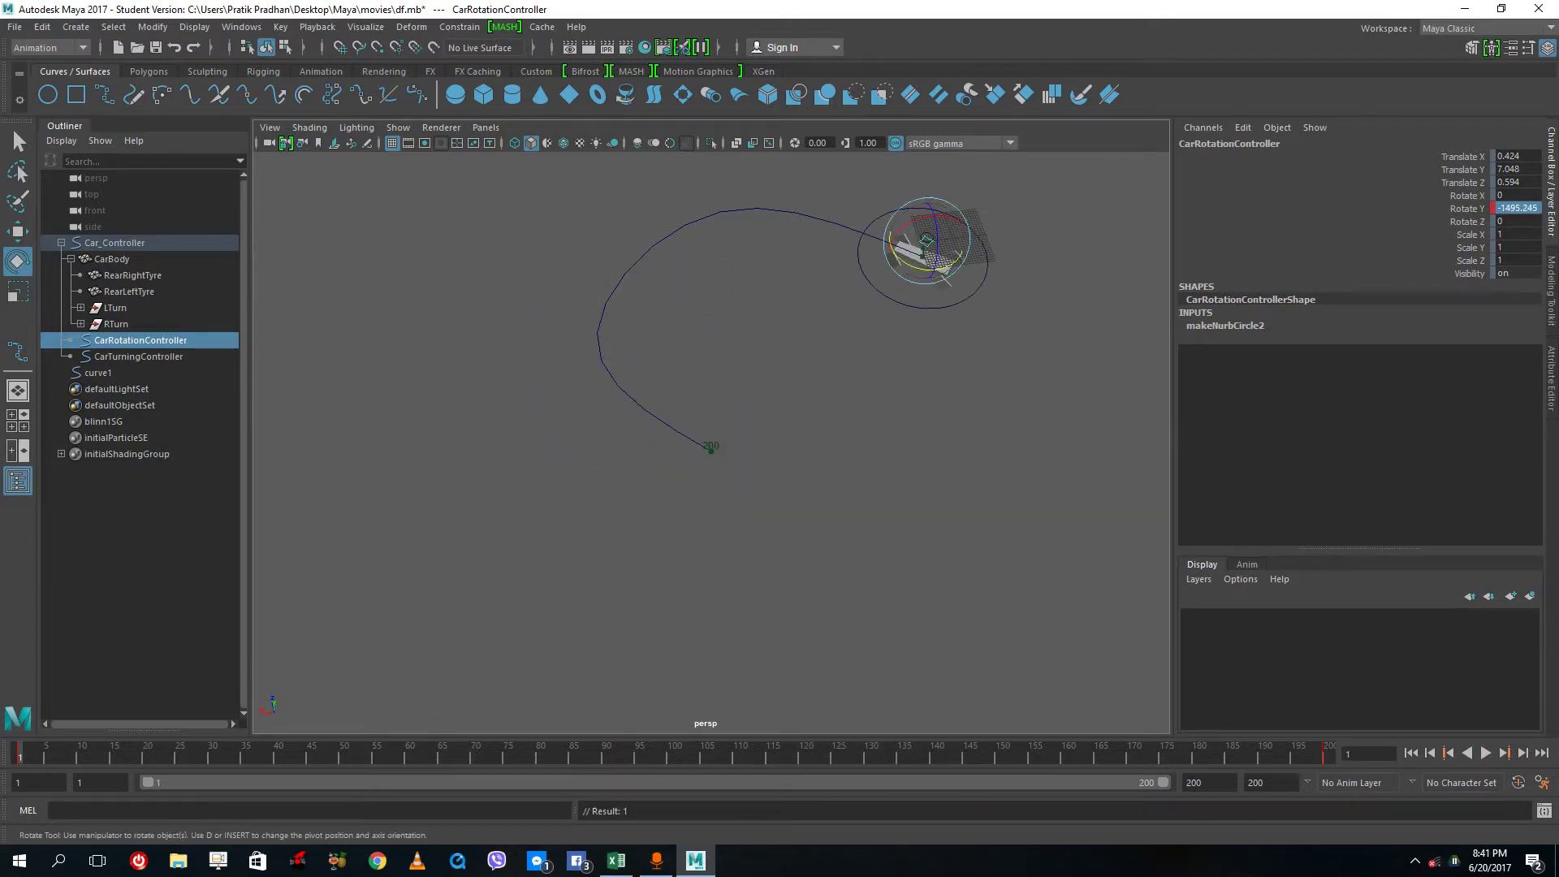
# Step: Play the animation through to judge the -3000 spin
pyautogui.click(1485, 753)
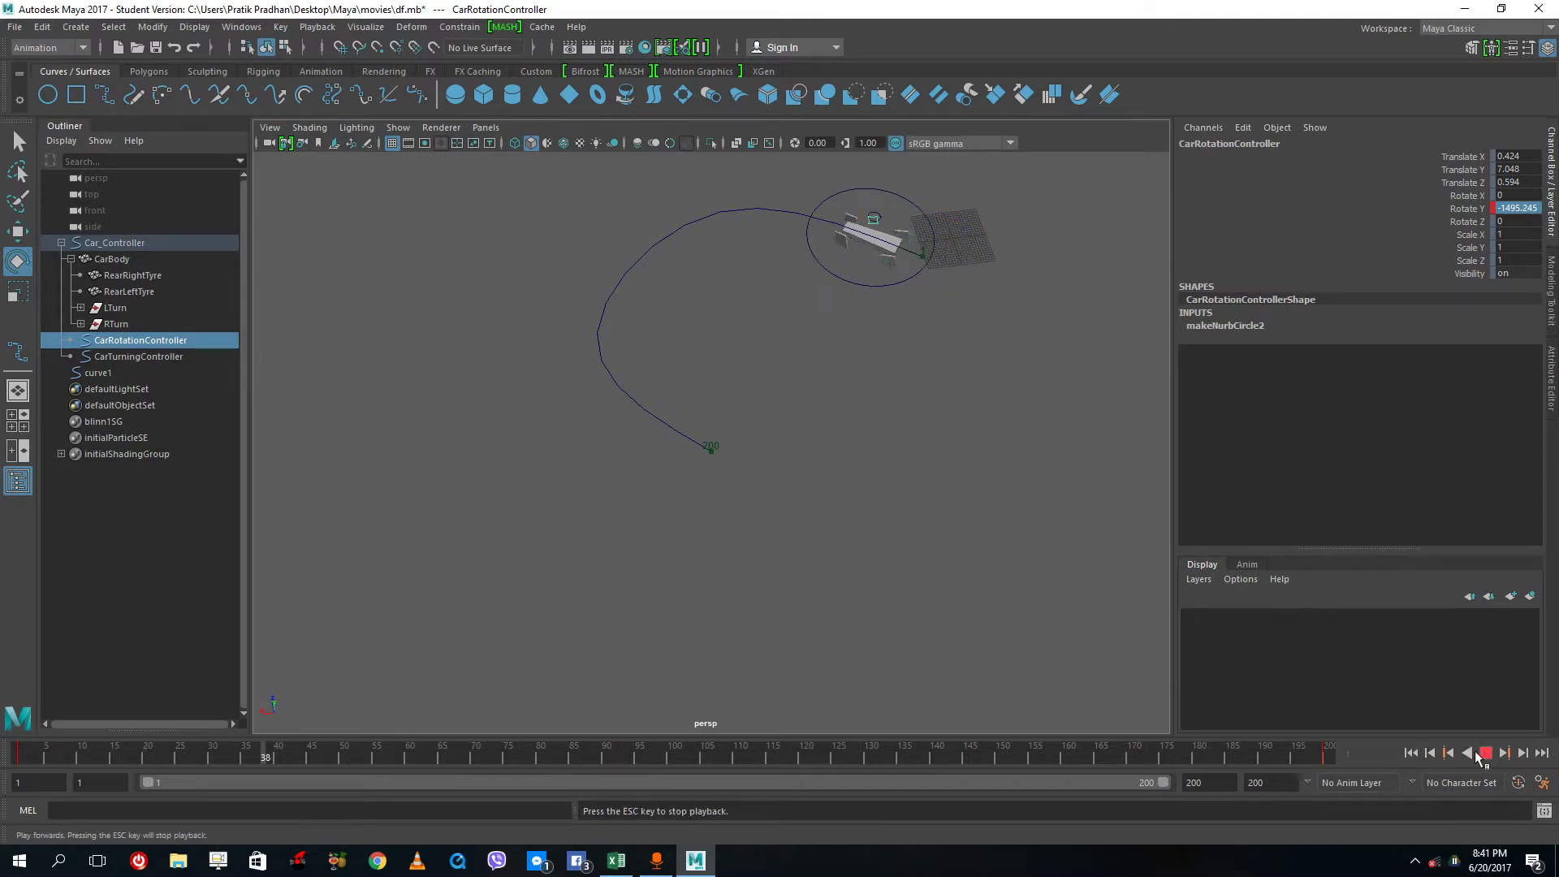
pyautogui.click(1484, 754)
pyautogui.click(1106, 762)
pyautogui.click(1486, 756)
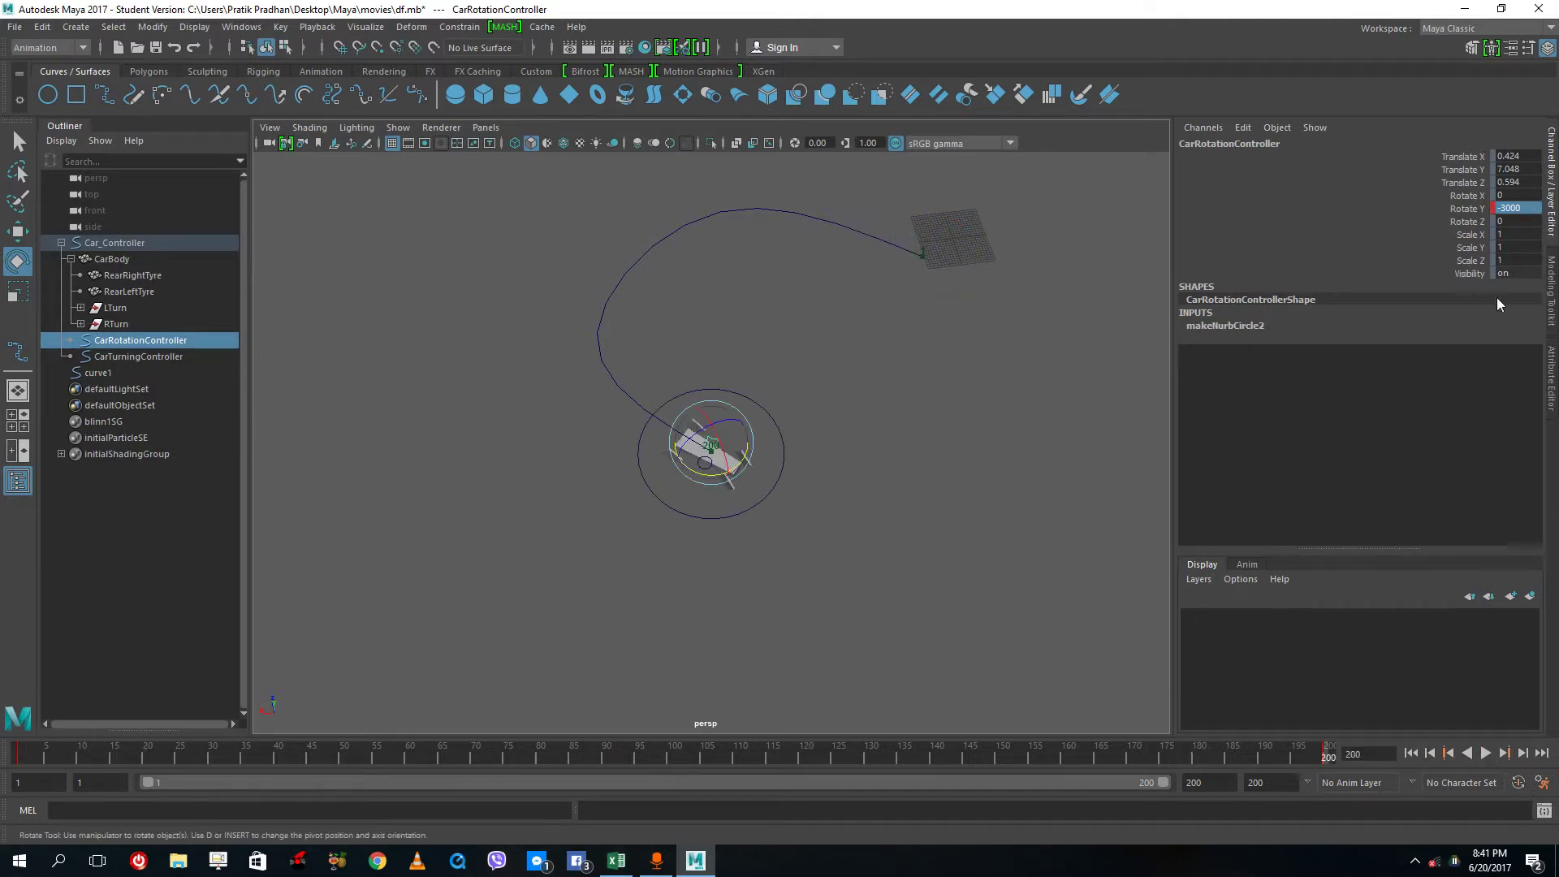
# Step: Change the frame-200 Rotate Y key to -4000, replay from frame 131, and return to frame 1
pyautogui.doubleClick(1530, 208)
pyautogui.write('-4000')
pyautogui.press('Return')
pyautogui.moveTo(1189, 756); pyautogui.dragTo(879, 755)
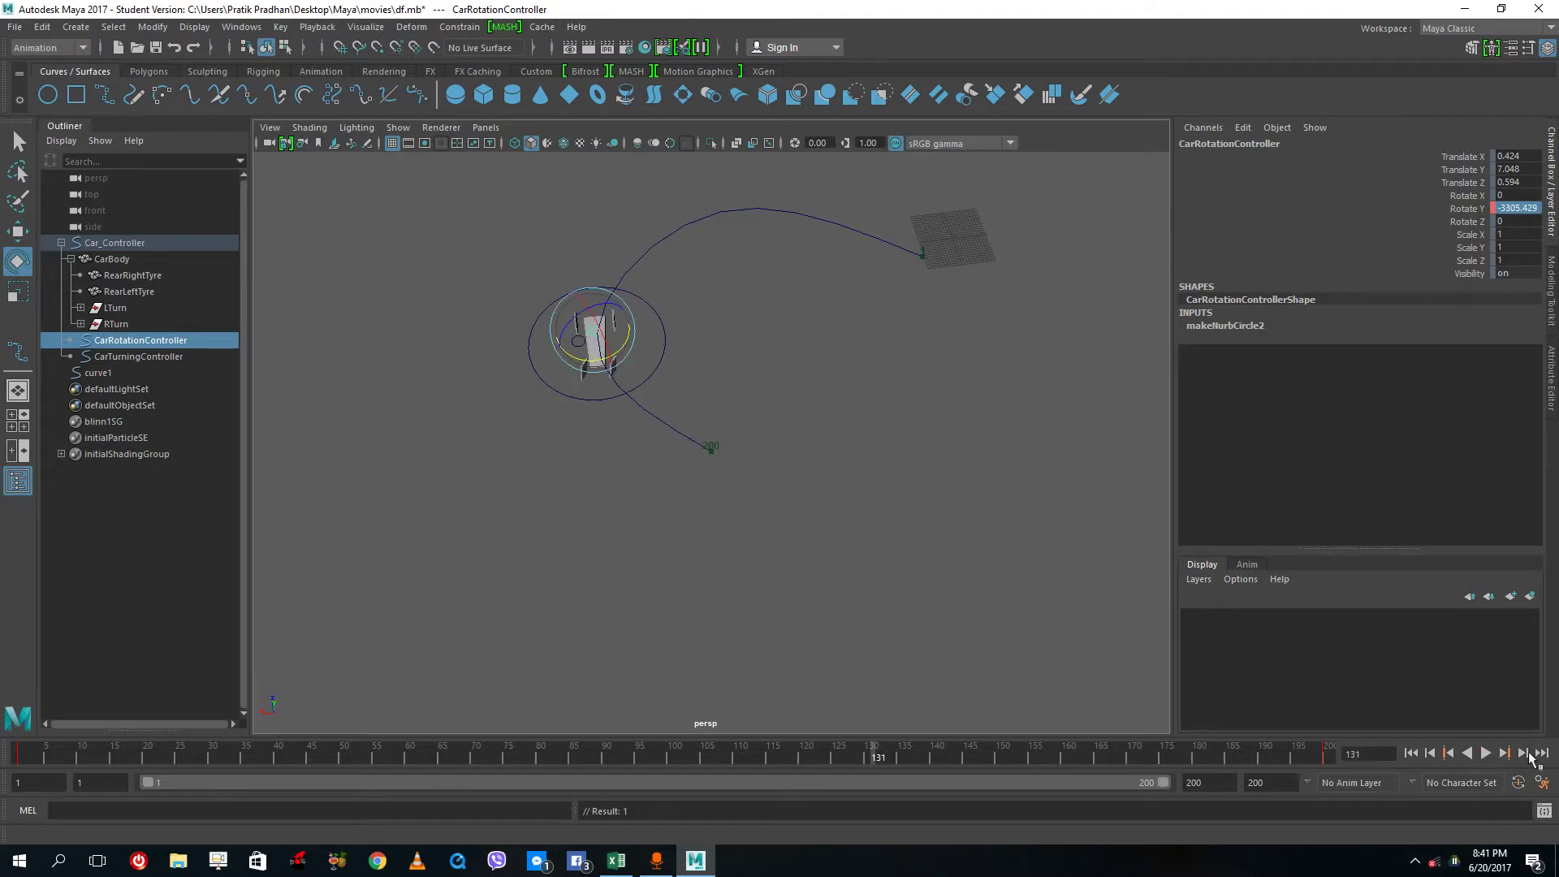
pyautogui.click(1485, 753)
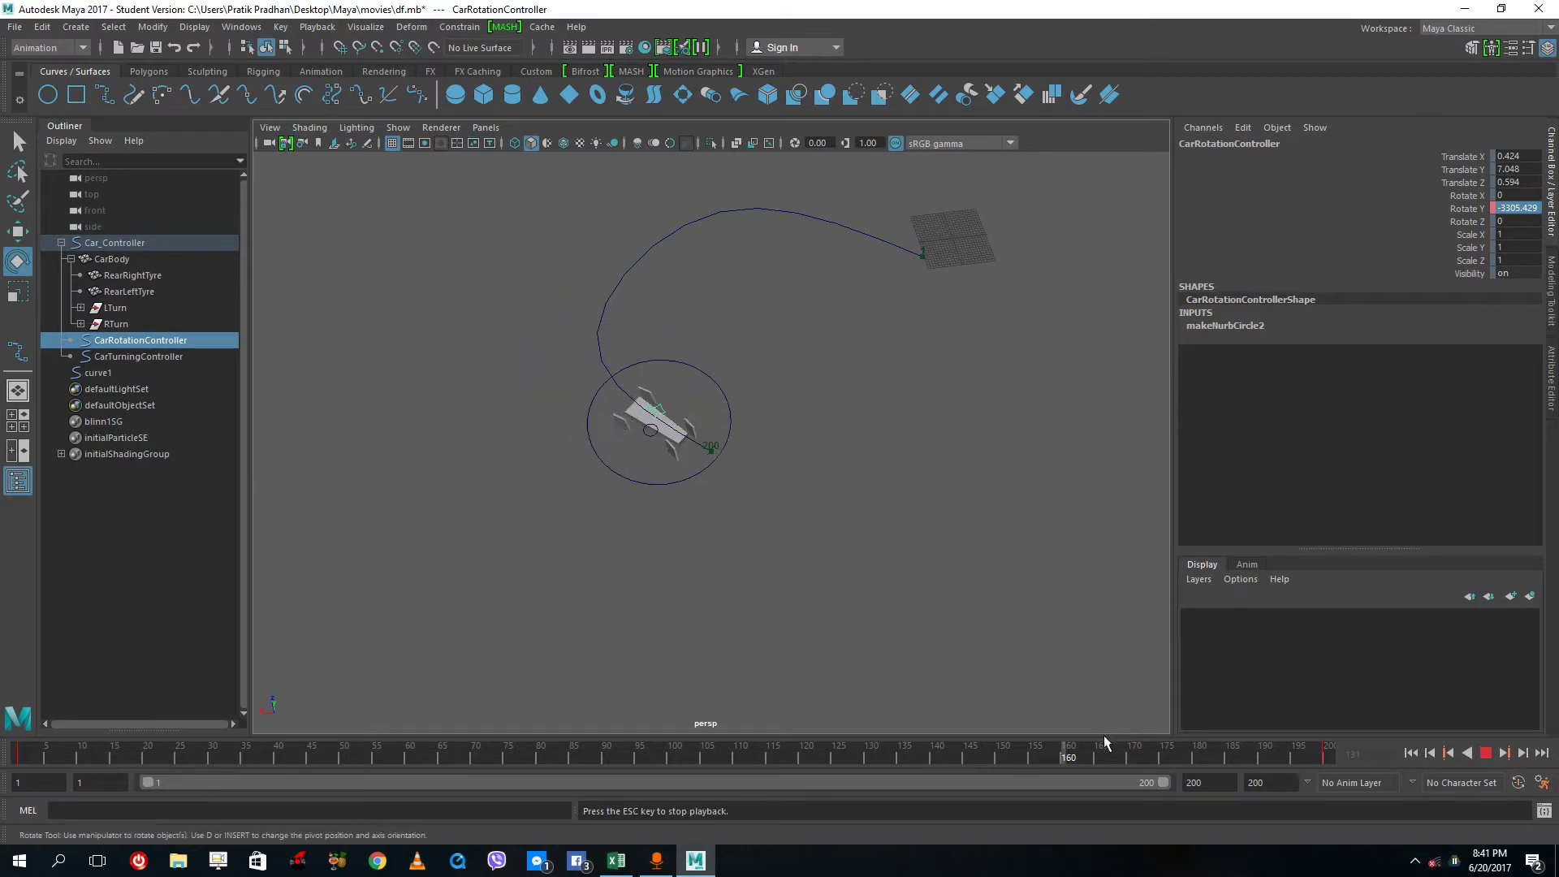
pyautogui.click(1037, 754)
pyautogui.moveTo(956, 755); pyautogui.dragTo(18, 751)
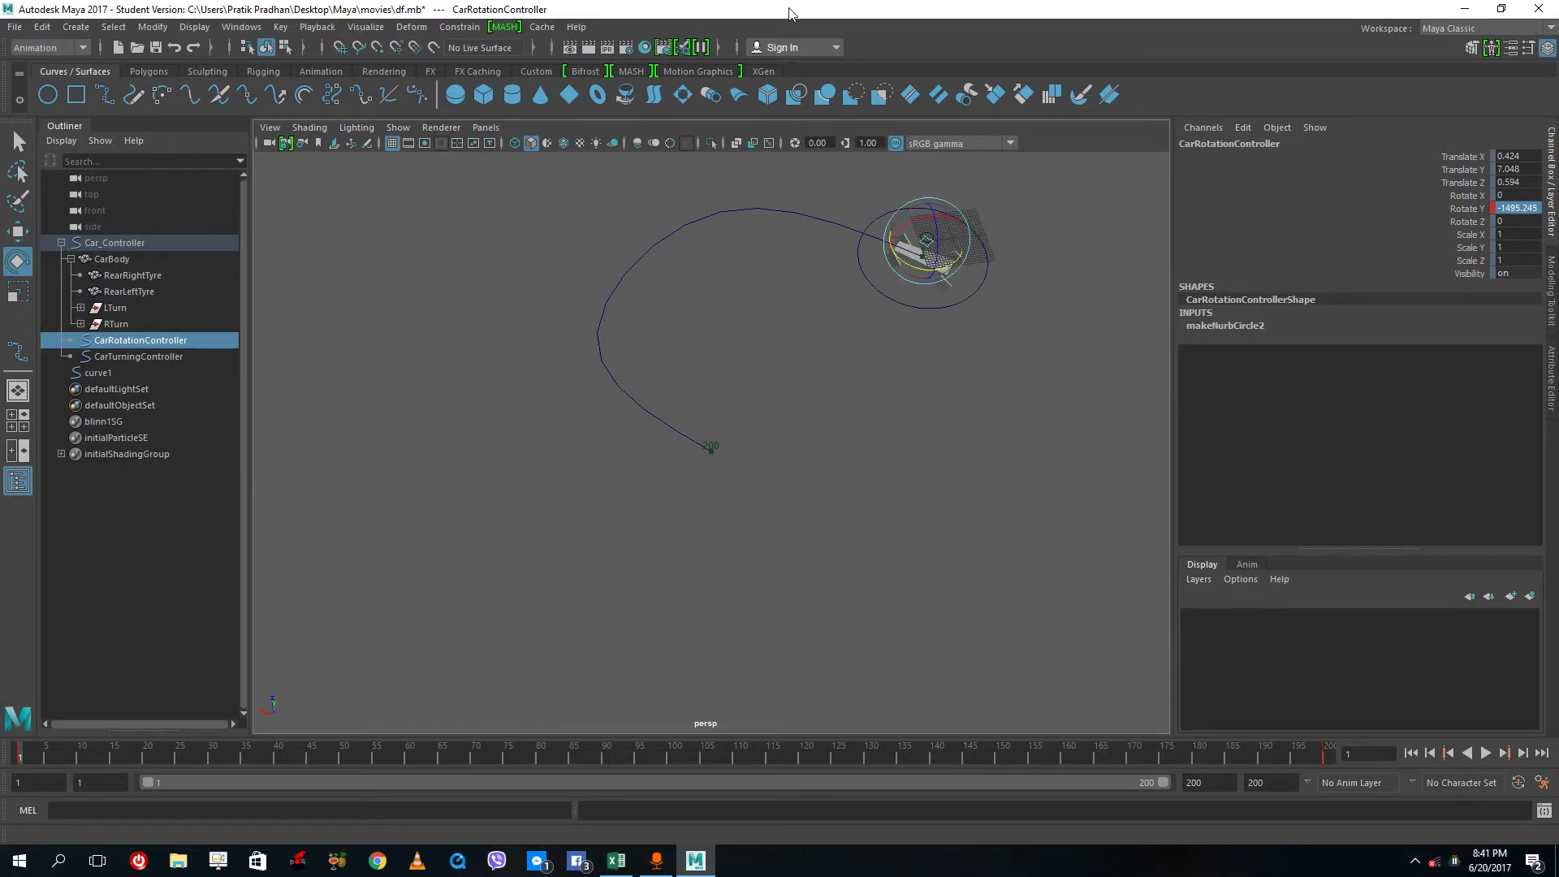
# Step: Move CarTurningController along Z to straighten the front wheels and key it at frame 1
pyautogui.click(949, 303)
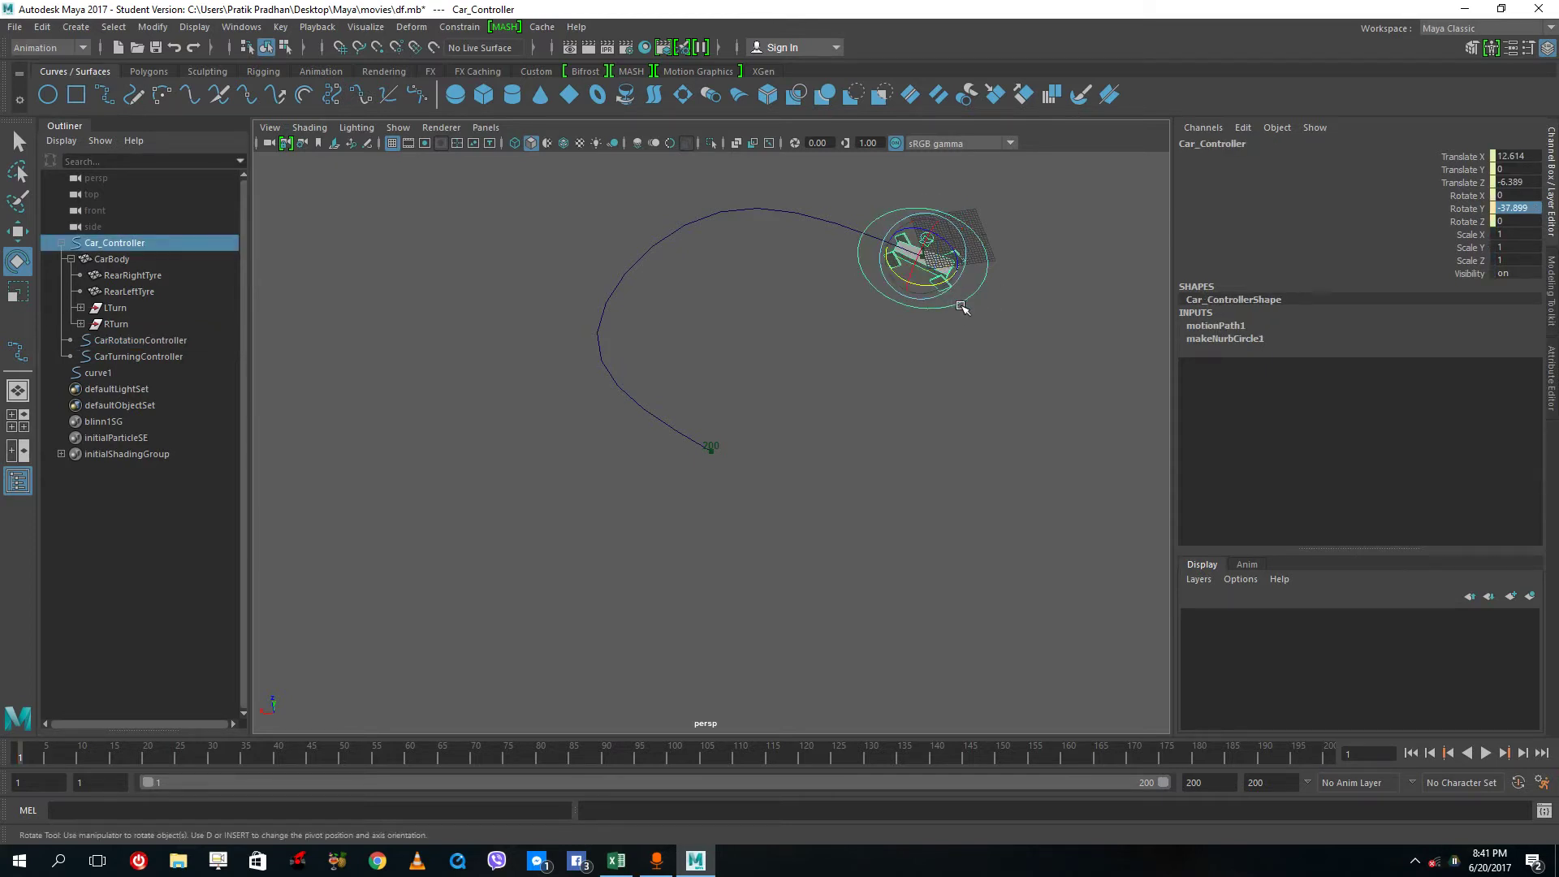
pyautogui.press('f')
pyautogui.keyDown('alt'); pyautogui.moveTo(853, 390); pyautogui.dragTo(804, 459); pyautogui.keyUp('alt')
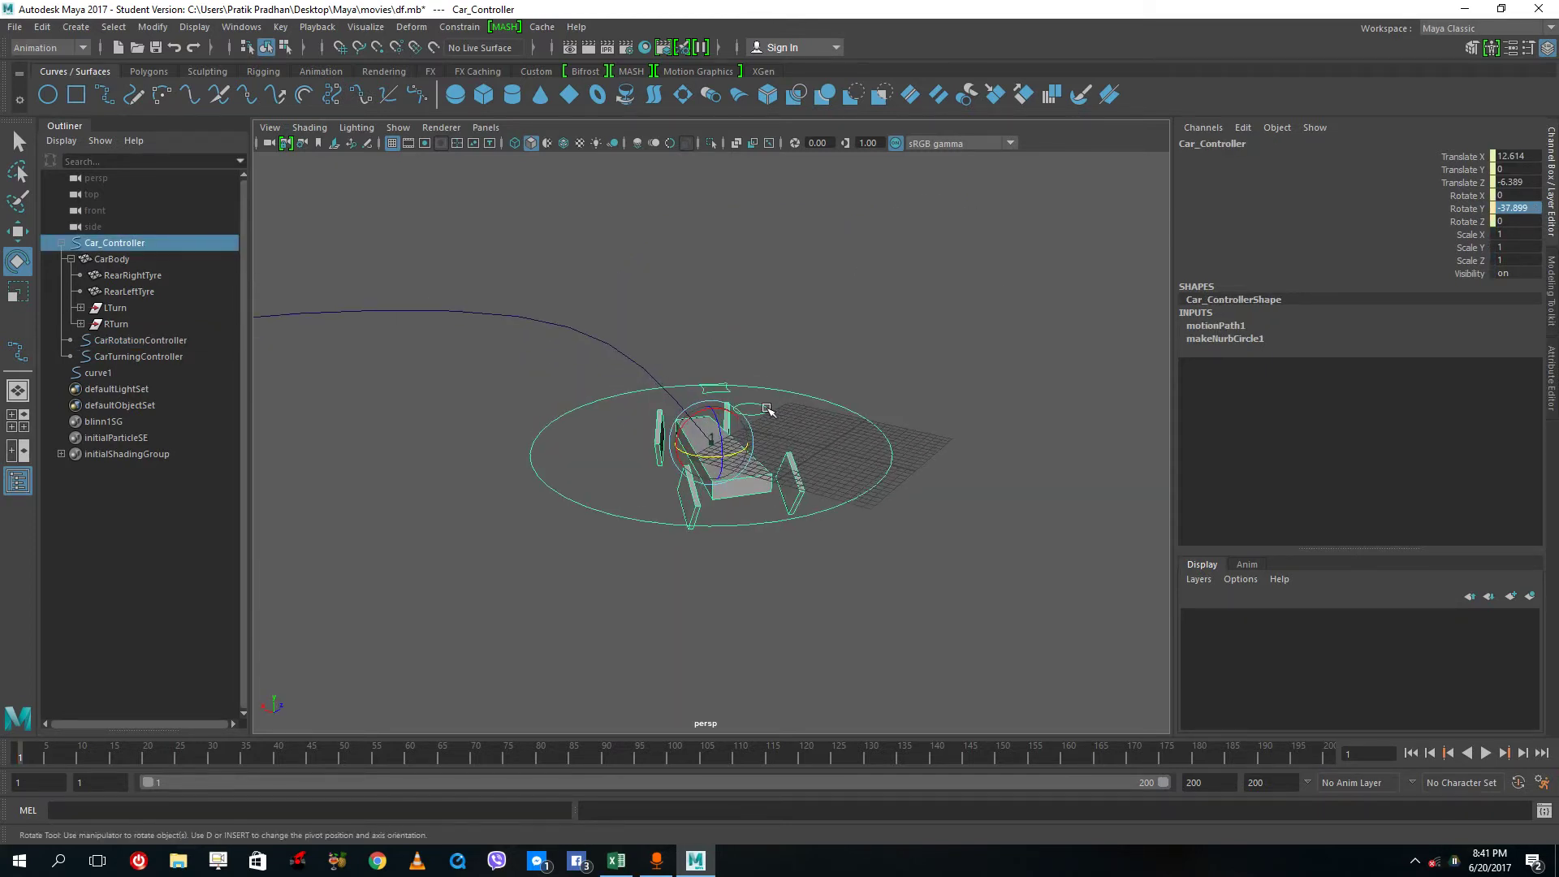
pyautogui.click(767, 410)
pyautogui.press('w')
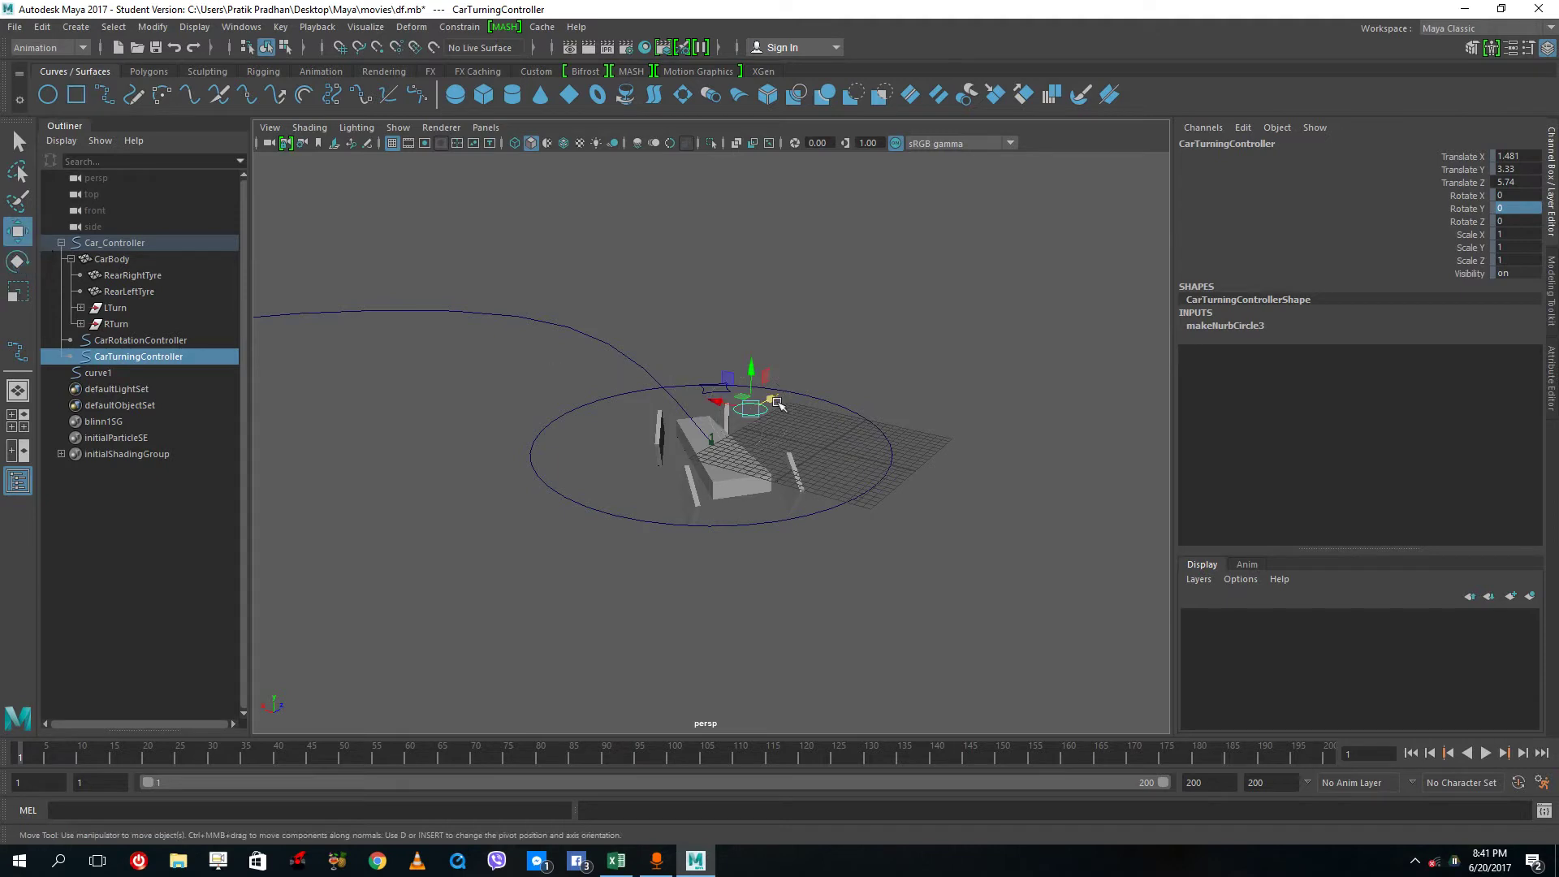
pyautogui.keyDown('alt'); pyautogui.moveTo(869, 383); pyautogui.dragTo(731, 428); pyautogui.keyUp('alt')
pyautogui.click(759, 409)
pyautogui.press('s')
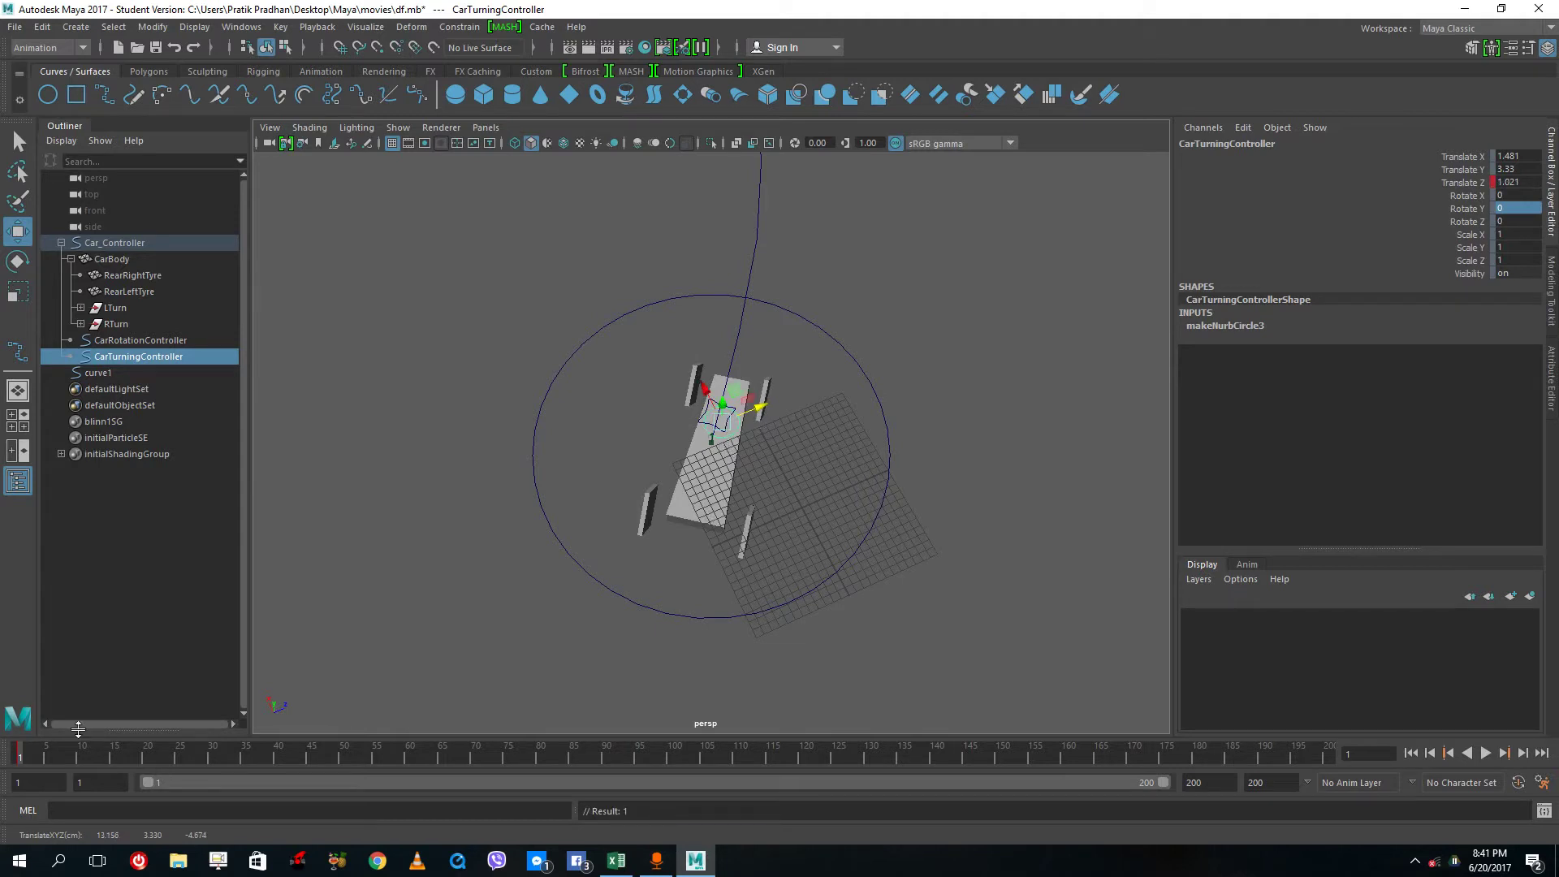
# Step: Scrub ahead through frames 46, 64 and 81 to check the car's steering along the path
pyautogui.moveTo(62, 747); pyautogui.dragTo(313, 760)
pyautogui.moveTo(310, 761); pyautogui.dragTo(315, 762)
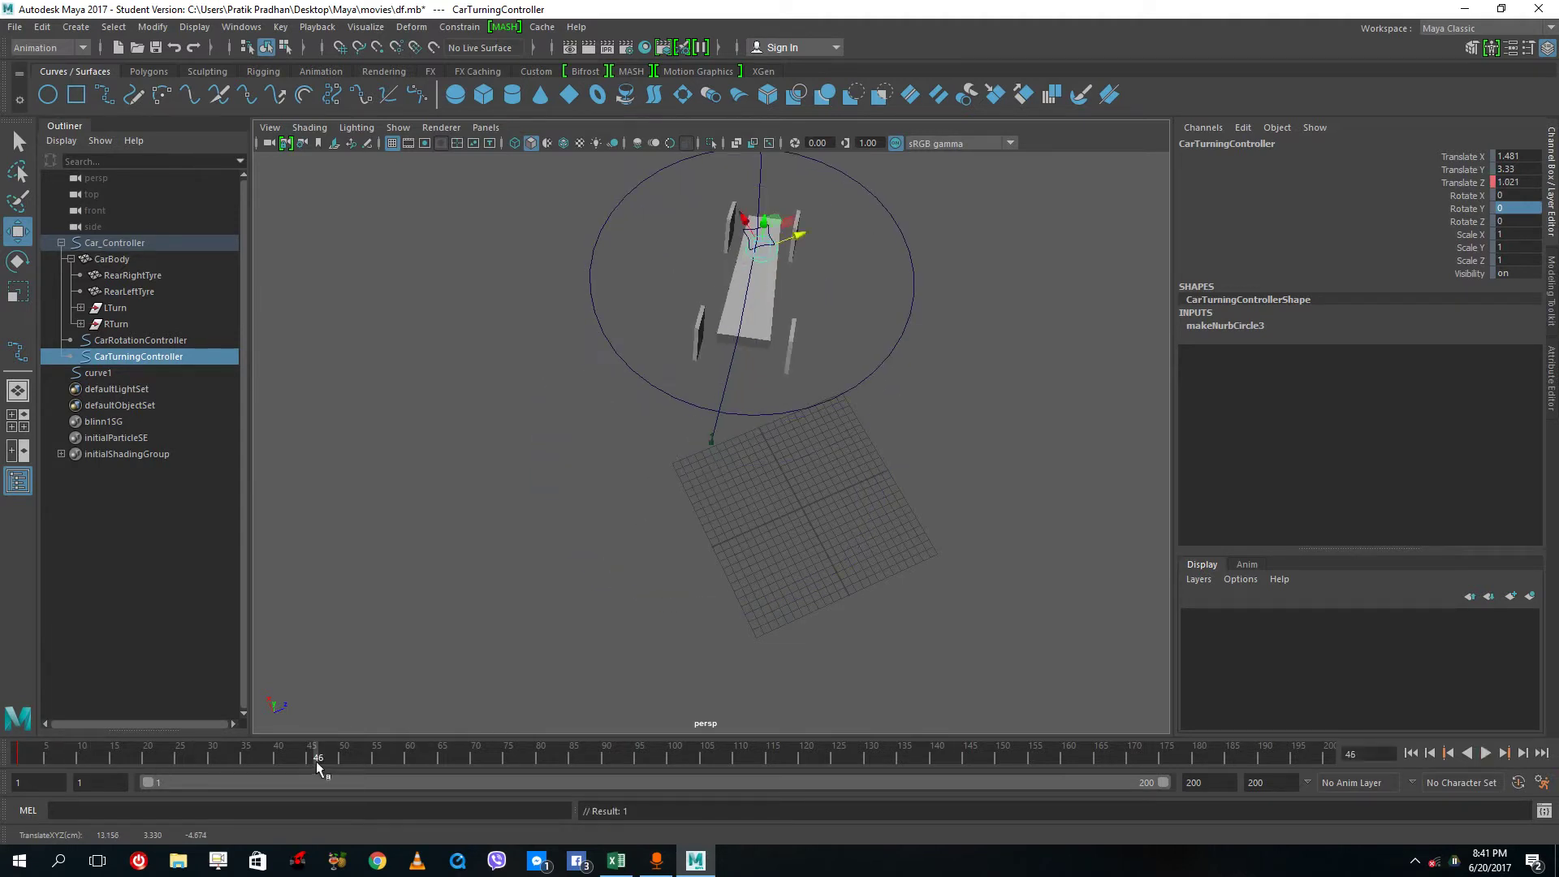
pyautogui.keyDown('alt'); pyautogui.moveTo(958, 257); pyautogui.dragTo(861, 576); pyautogui.keyUp('alt')
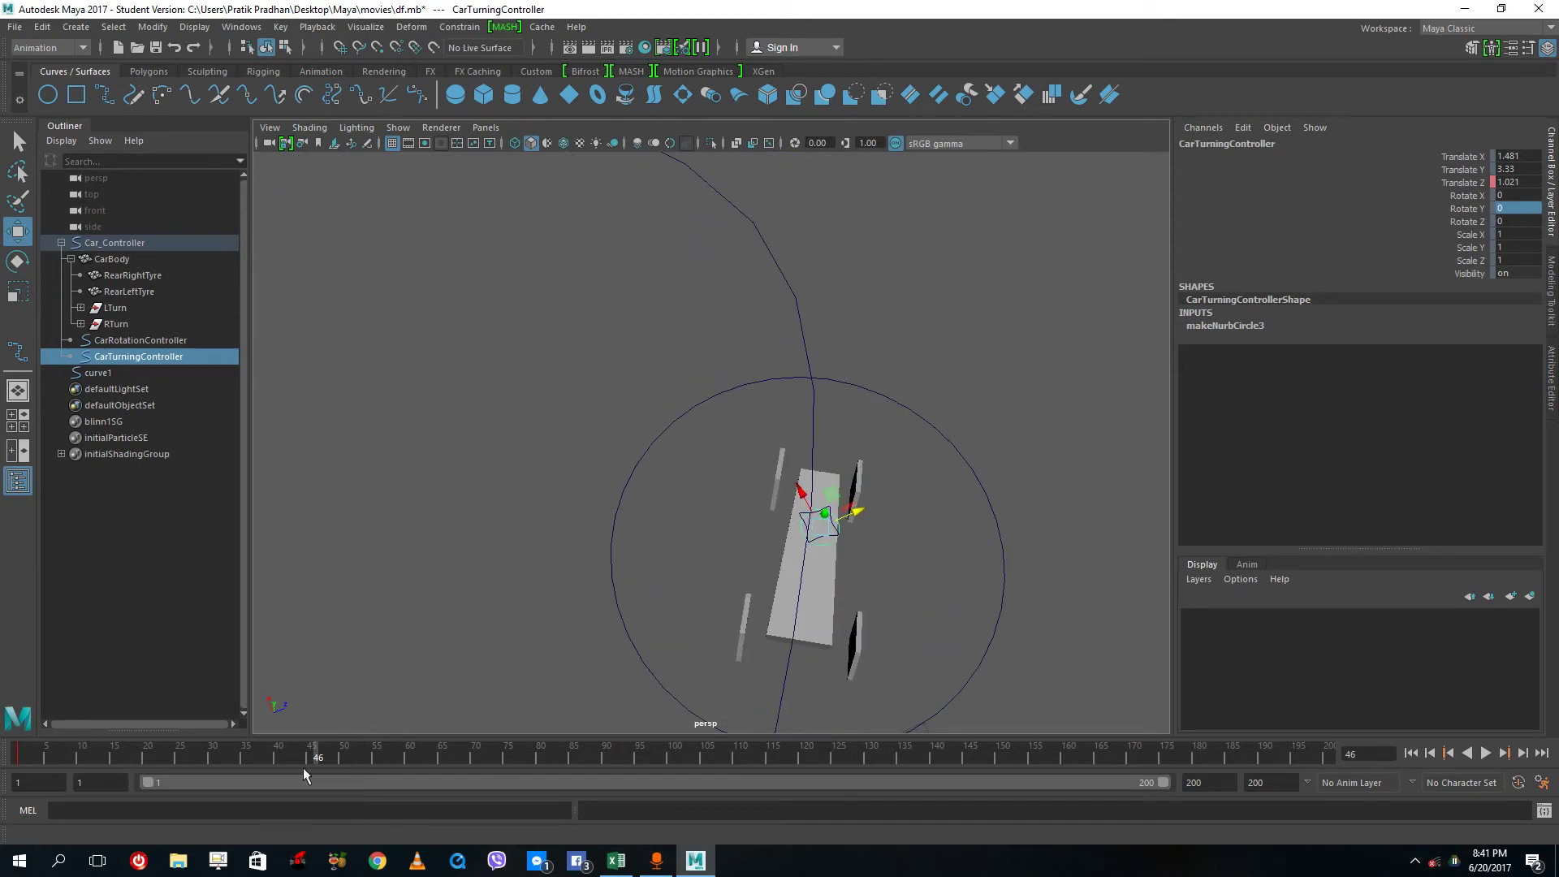
pyautogui.moveTo(320, 761); pyautogui.dragTo(436, 758)
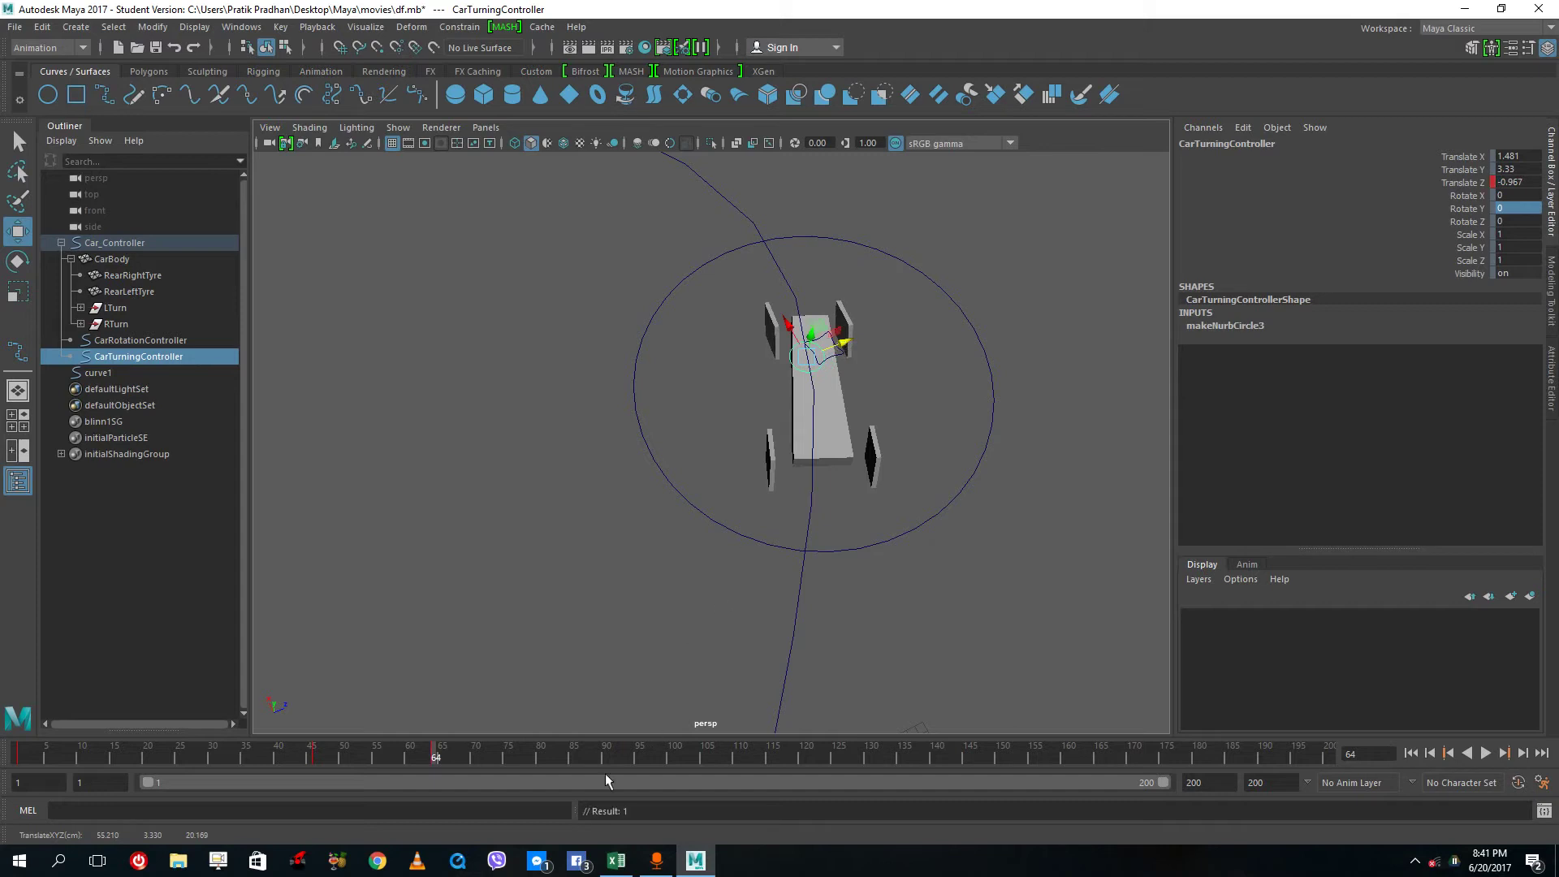
pyautogui.moveTo(477, 753); pyautogui.dragTo(546, 757)
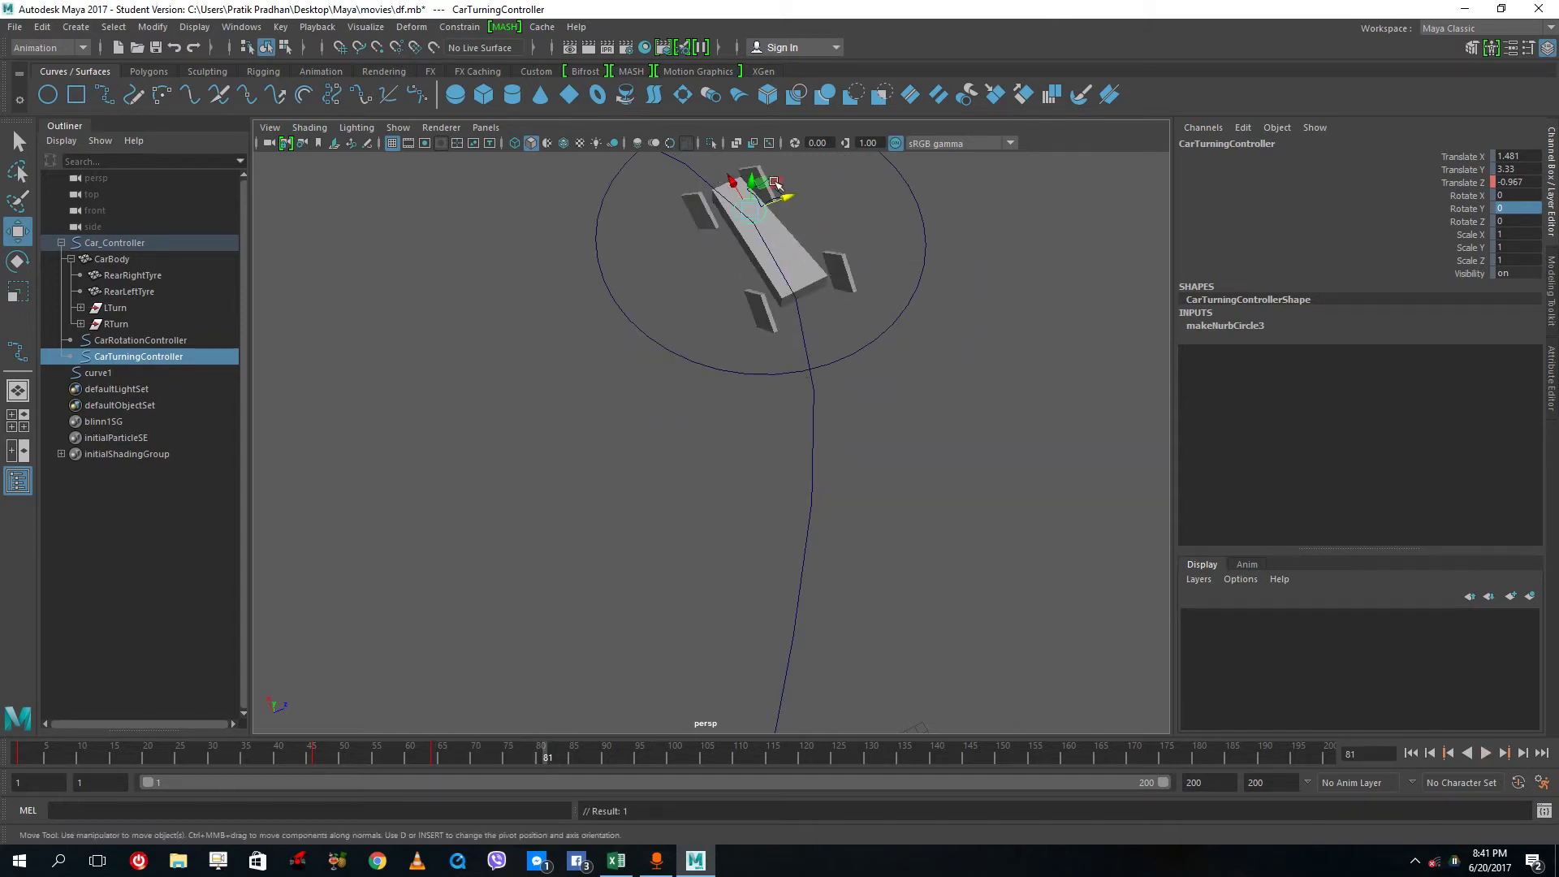
pyautogui.scroll(-5, 686, 276)
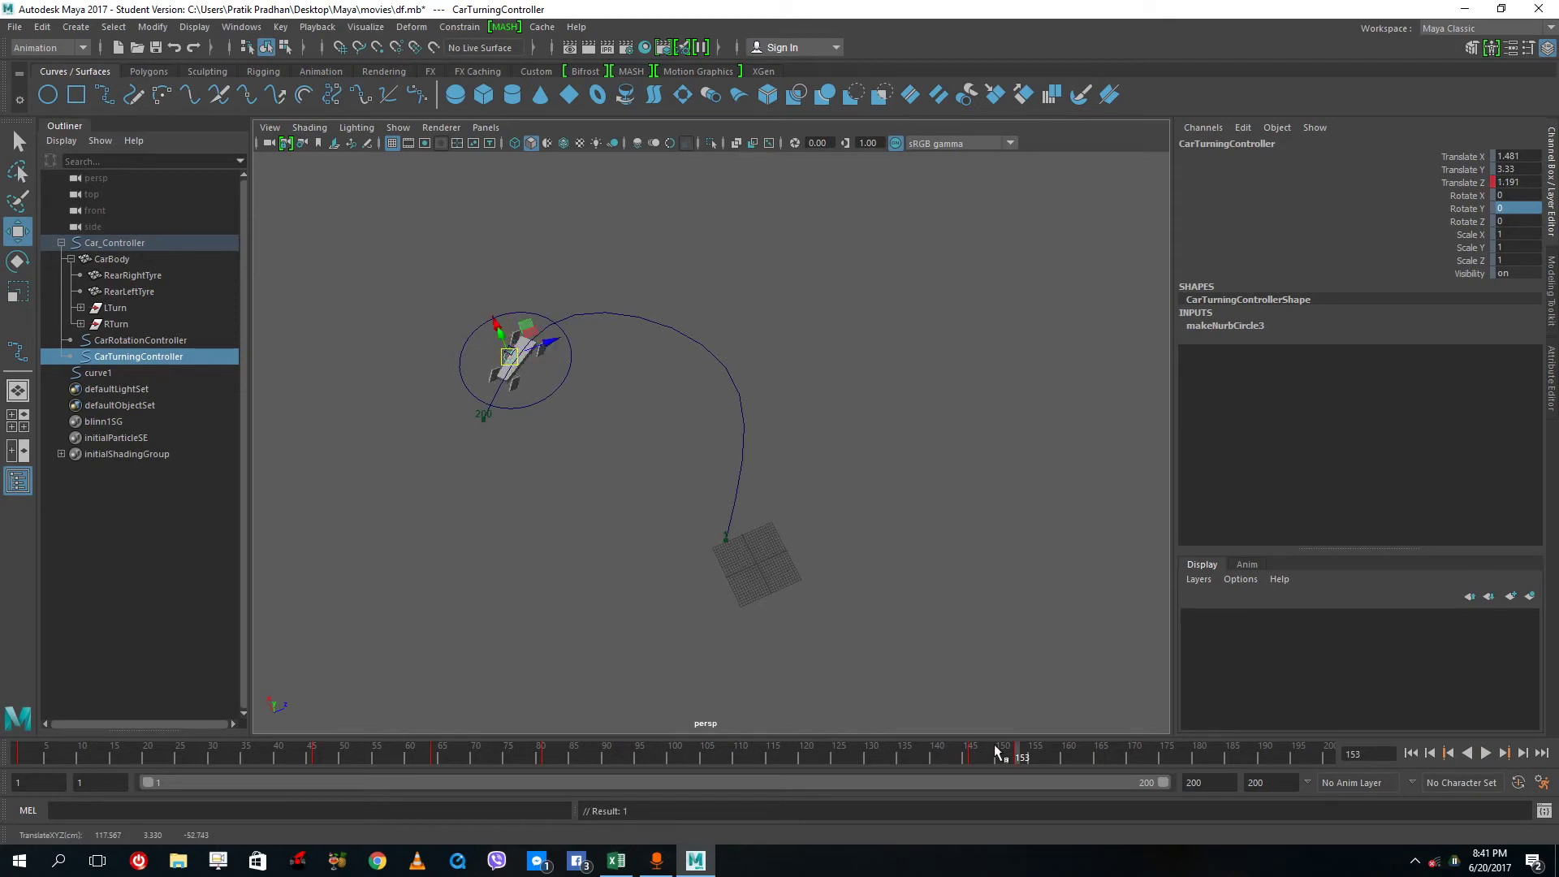
pyautogui.keyDown('alt'); pyautogui.moveTo(517, 490); pyautogui.dragTo(637, 358); pyautogui.keyUp('alt')
pyautogui.click(1485, 753)
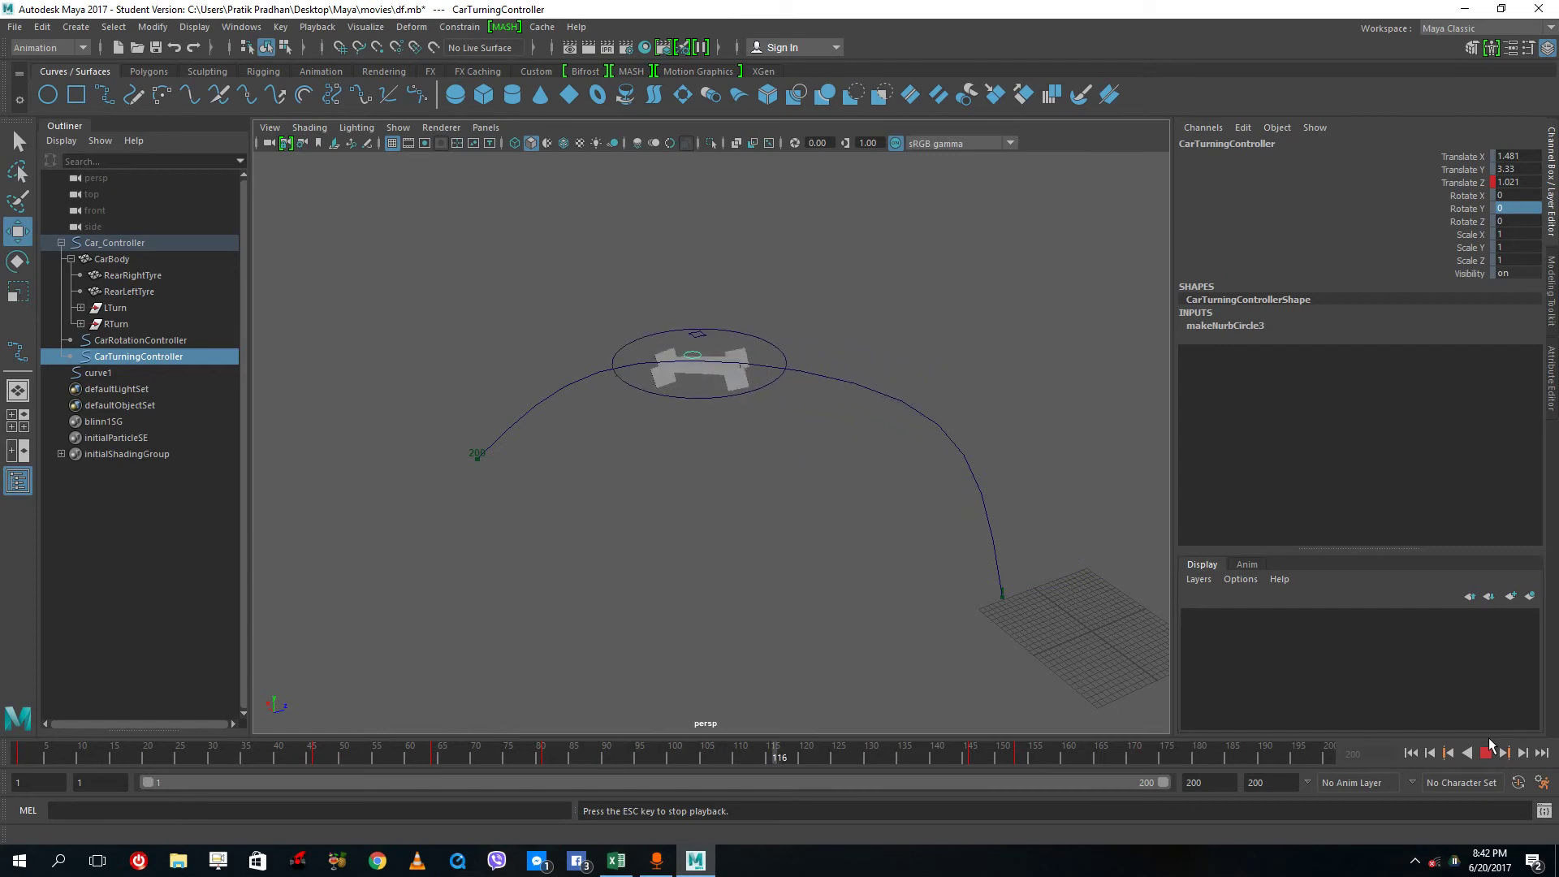
pyautogui.keyDown('alt'); pyautogui.moveTo(776, 494); pyautogui.dragTo(787, 540); pyautogui.keyUp('alt')
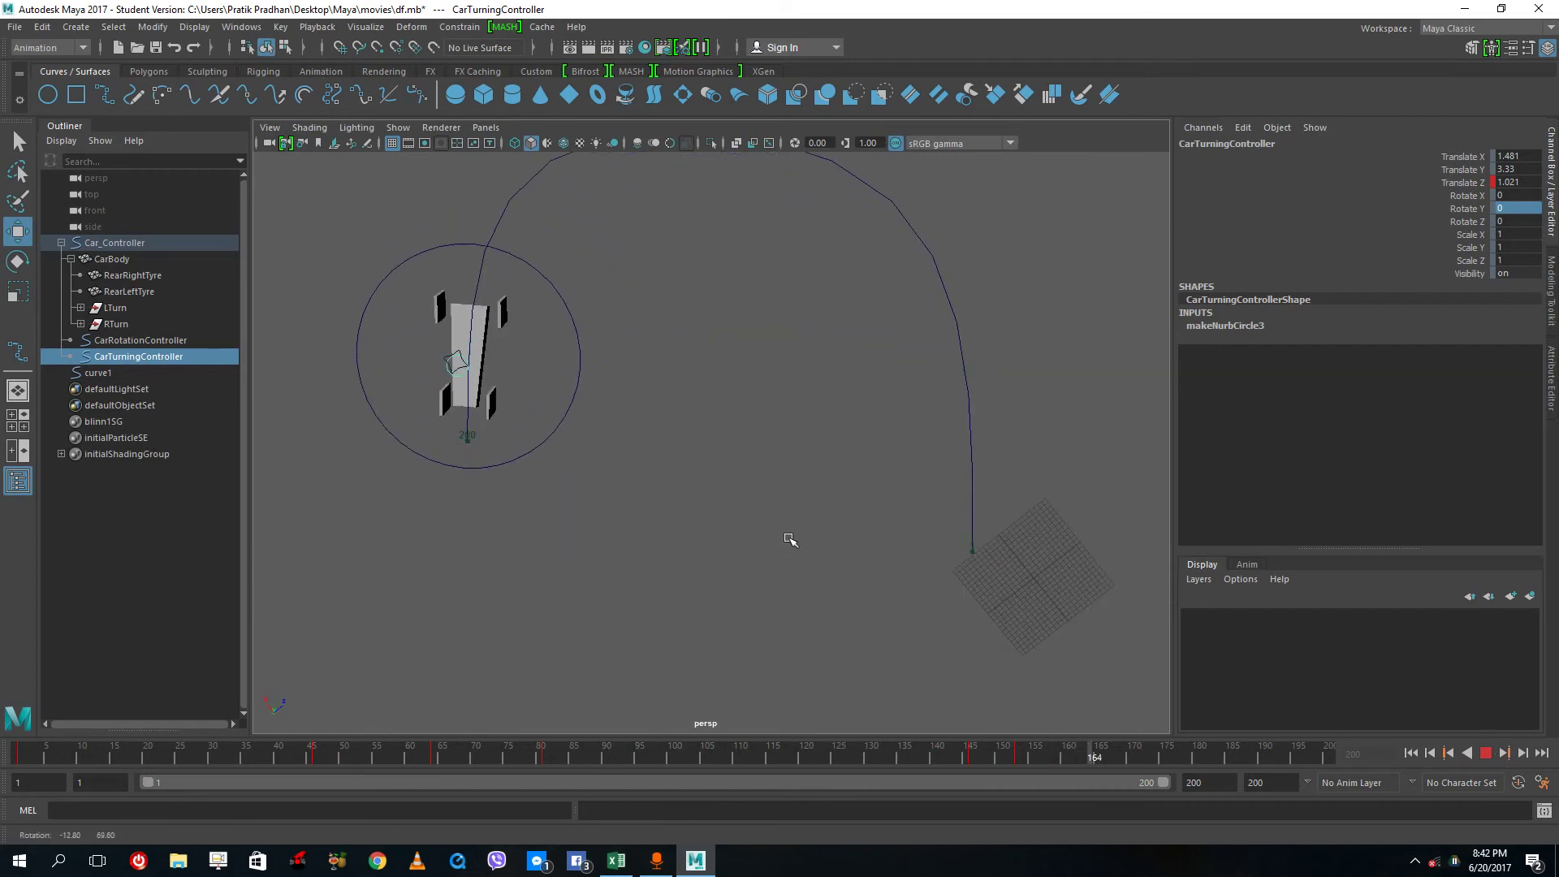